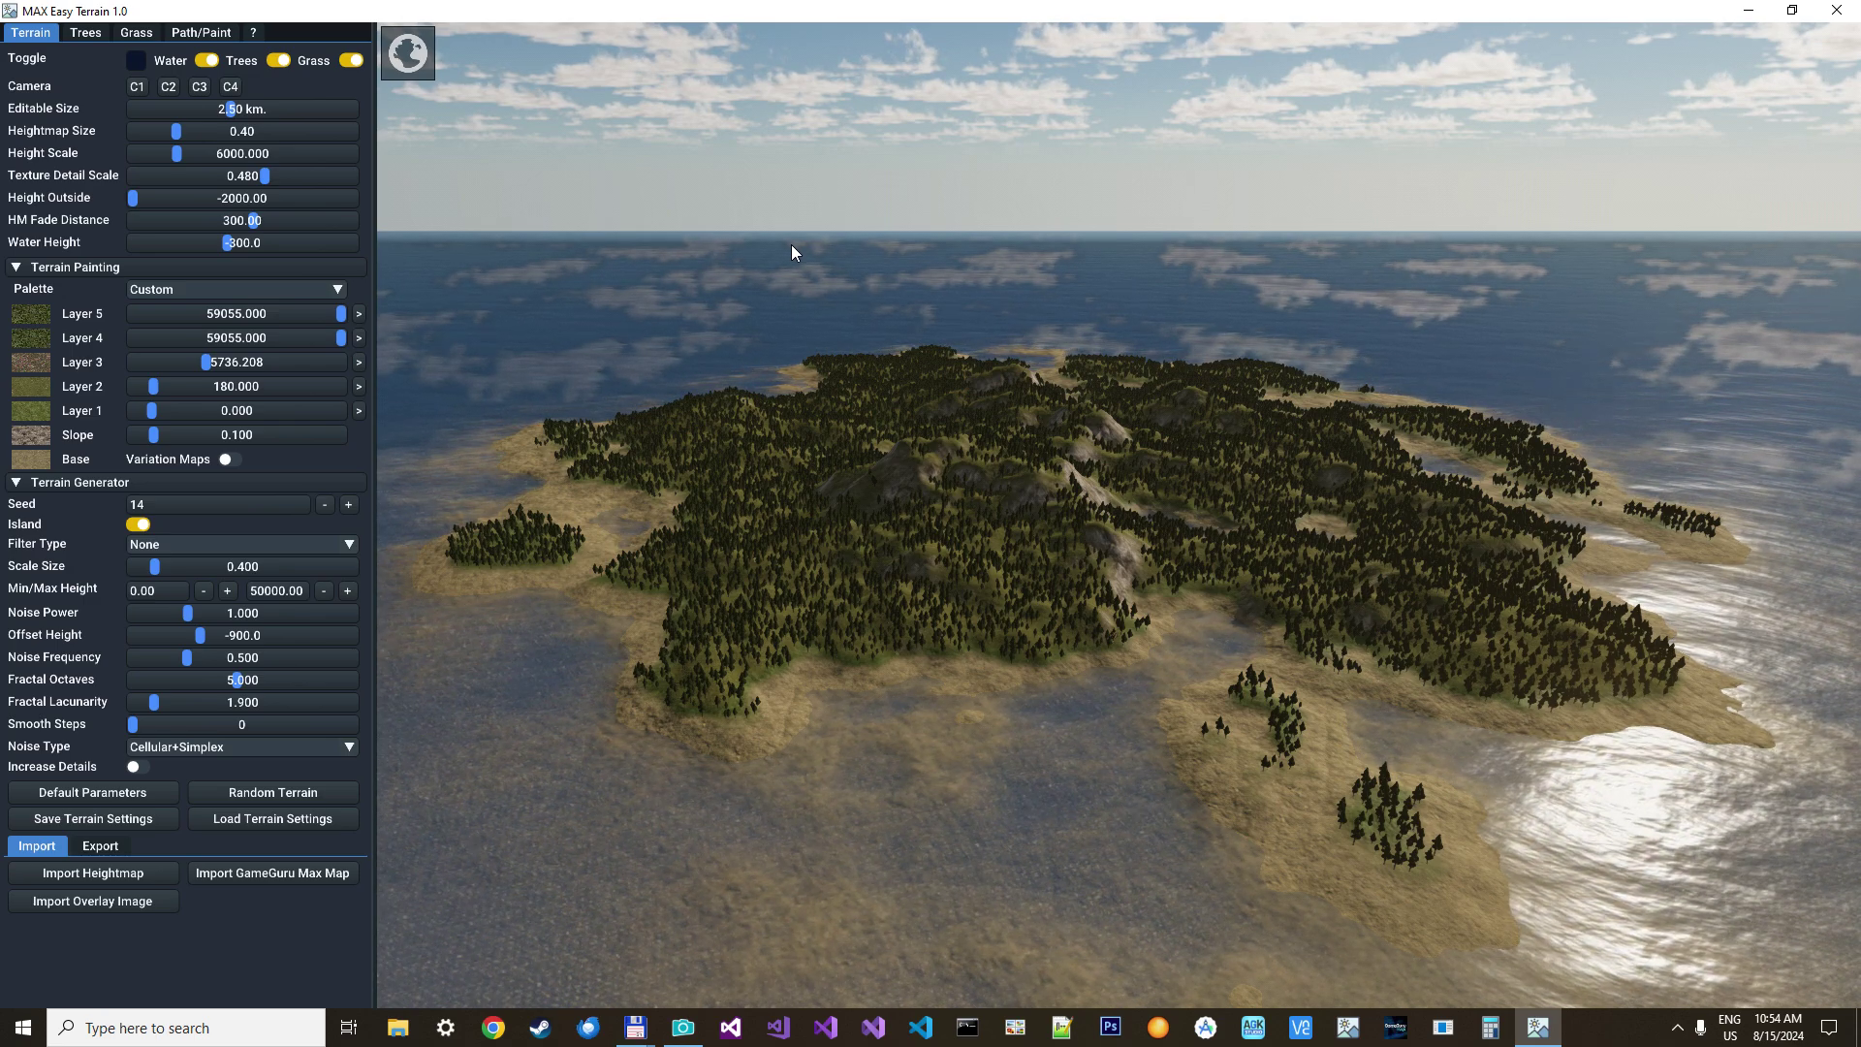
Switch to camera C4 and apply the Woods palette to the terrain
left_click(231, 87)
right_click_drag(855, 424, 855, 504)
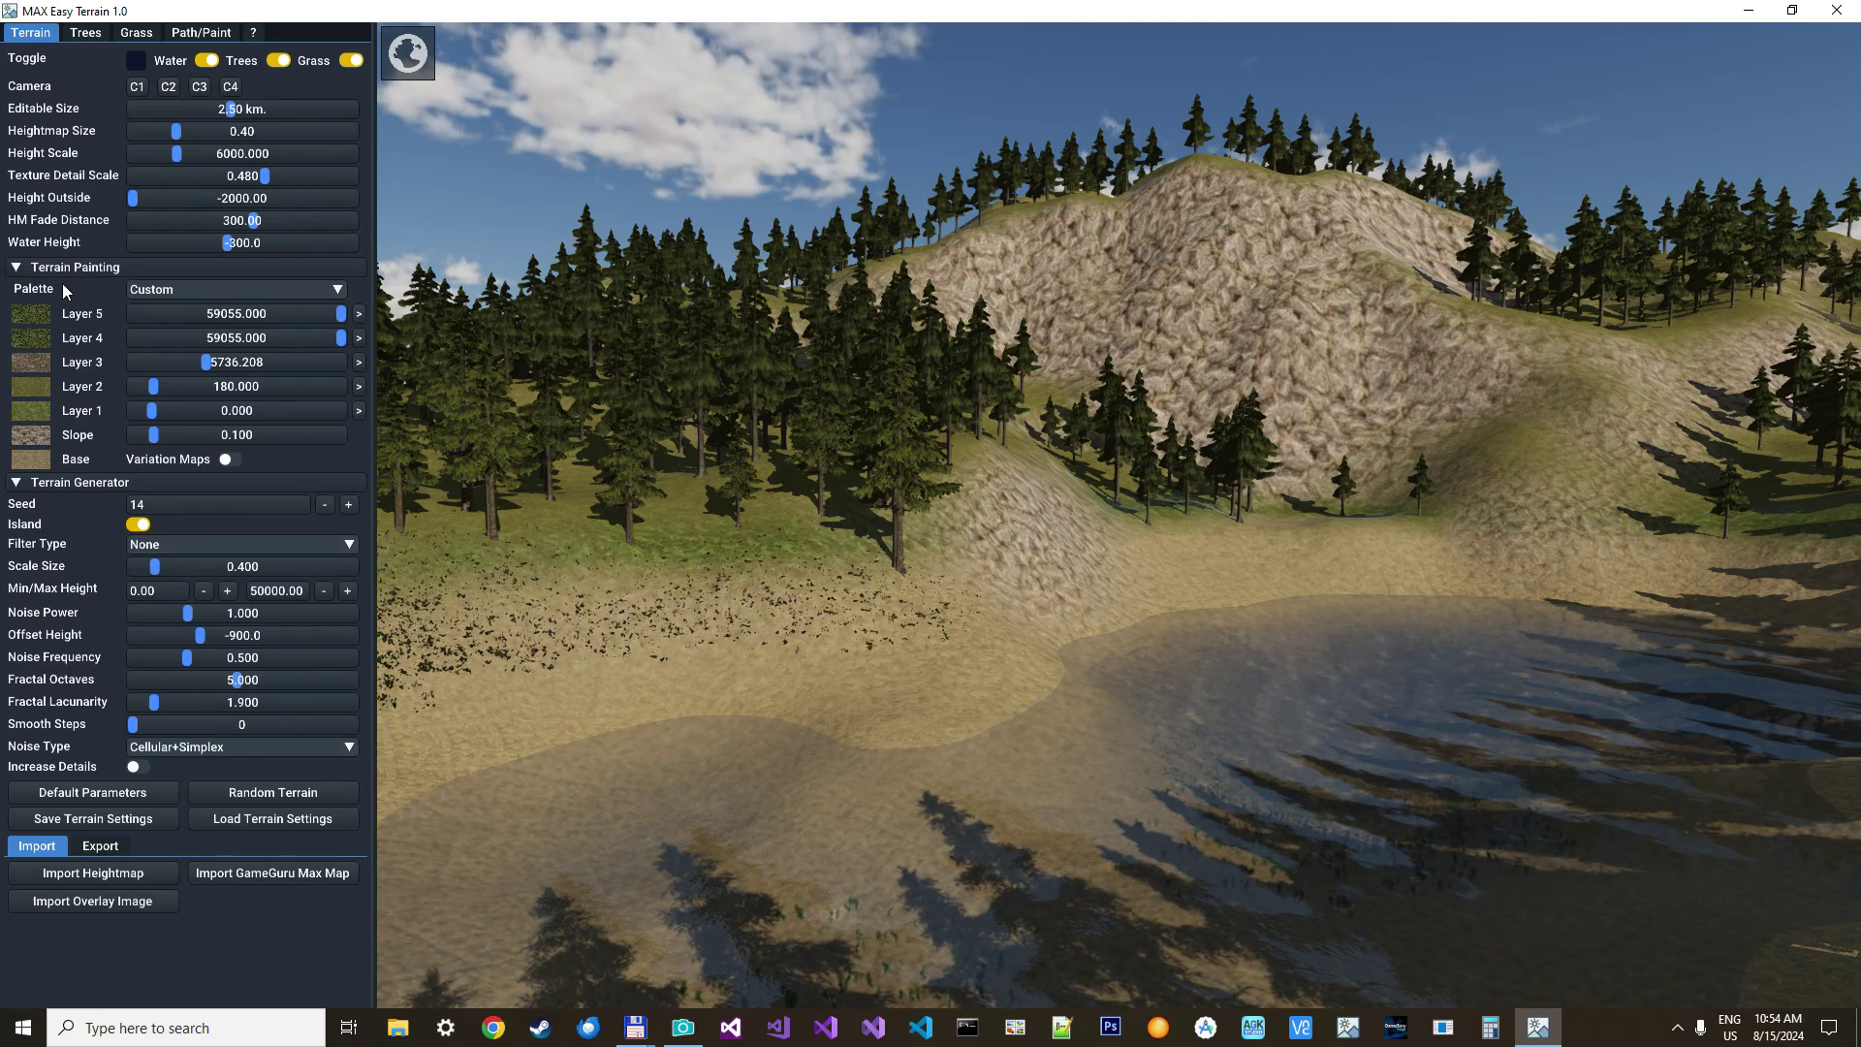
left_click(337, 290)
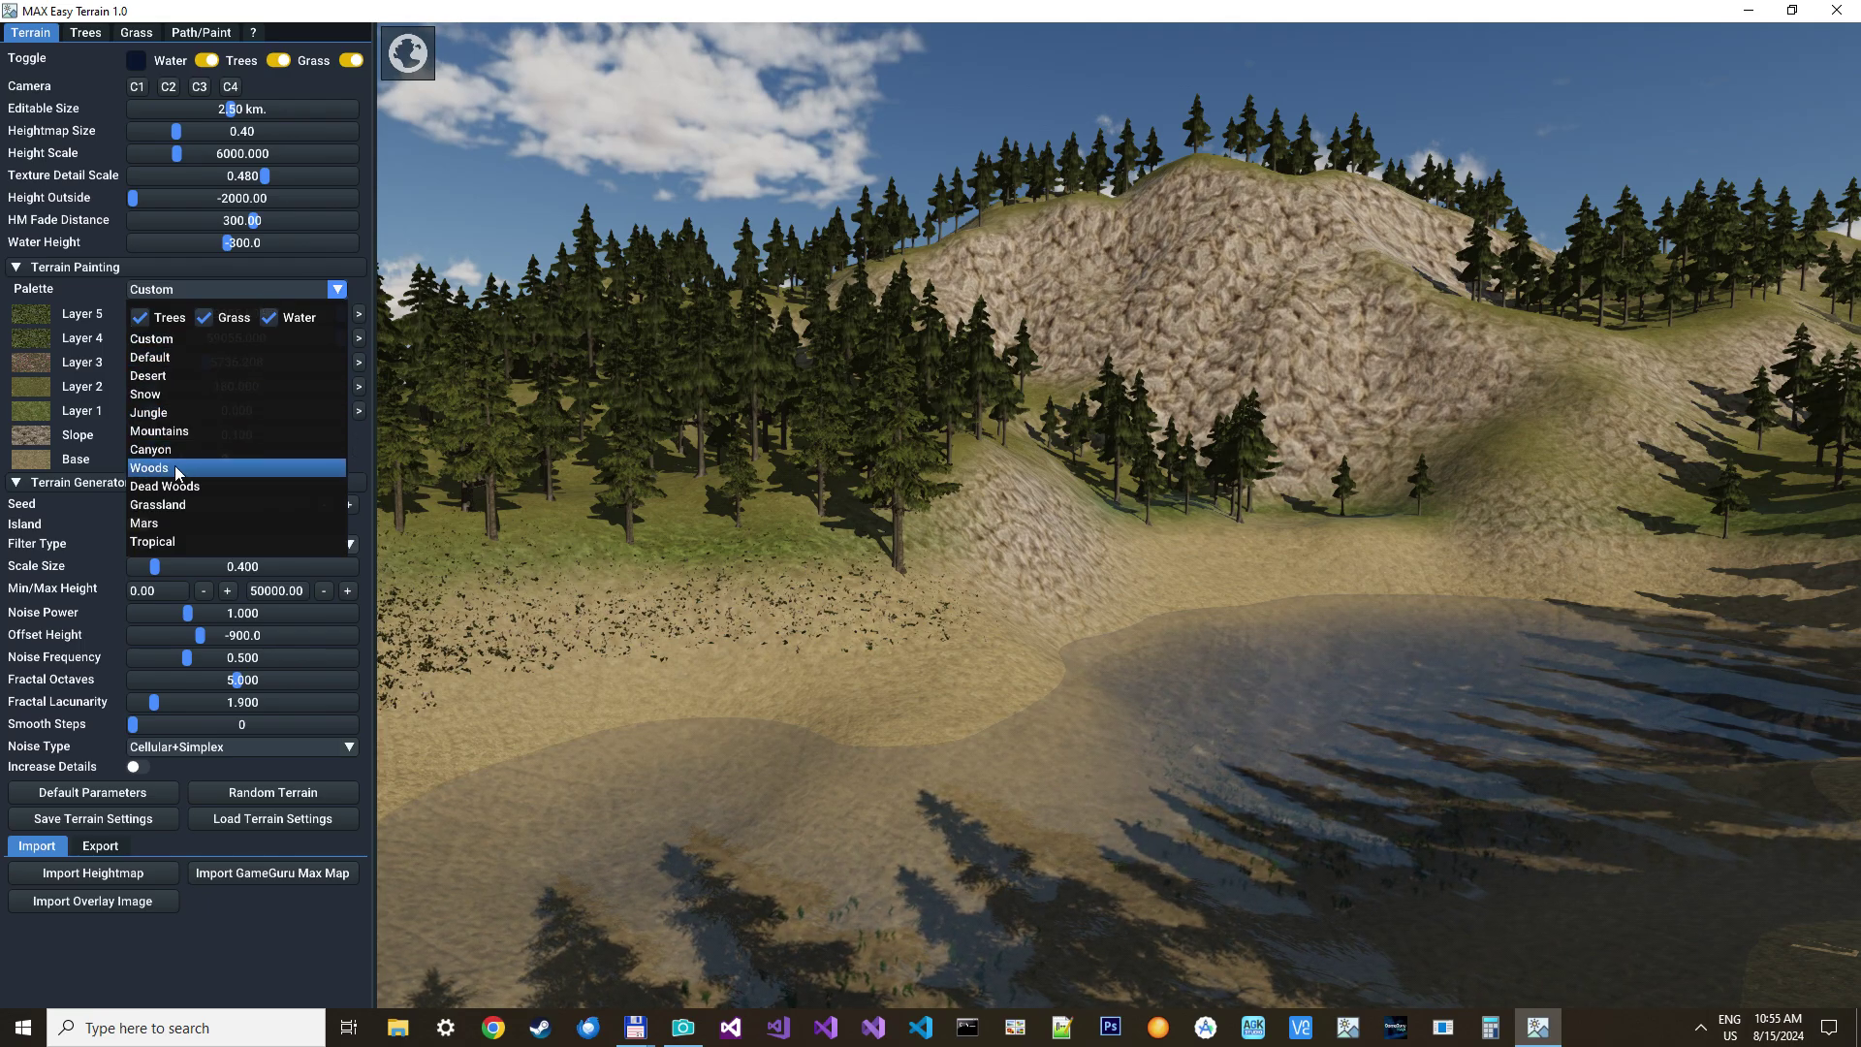
key("Return")
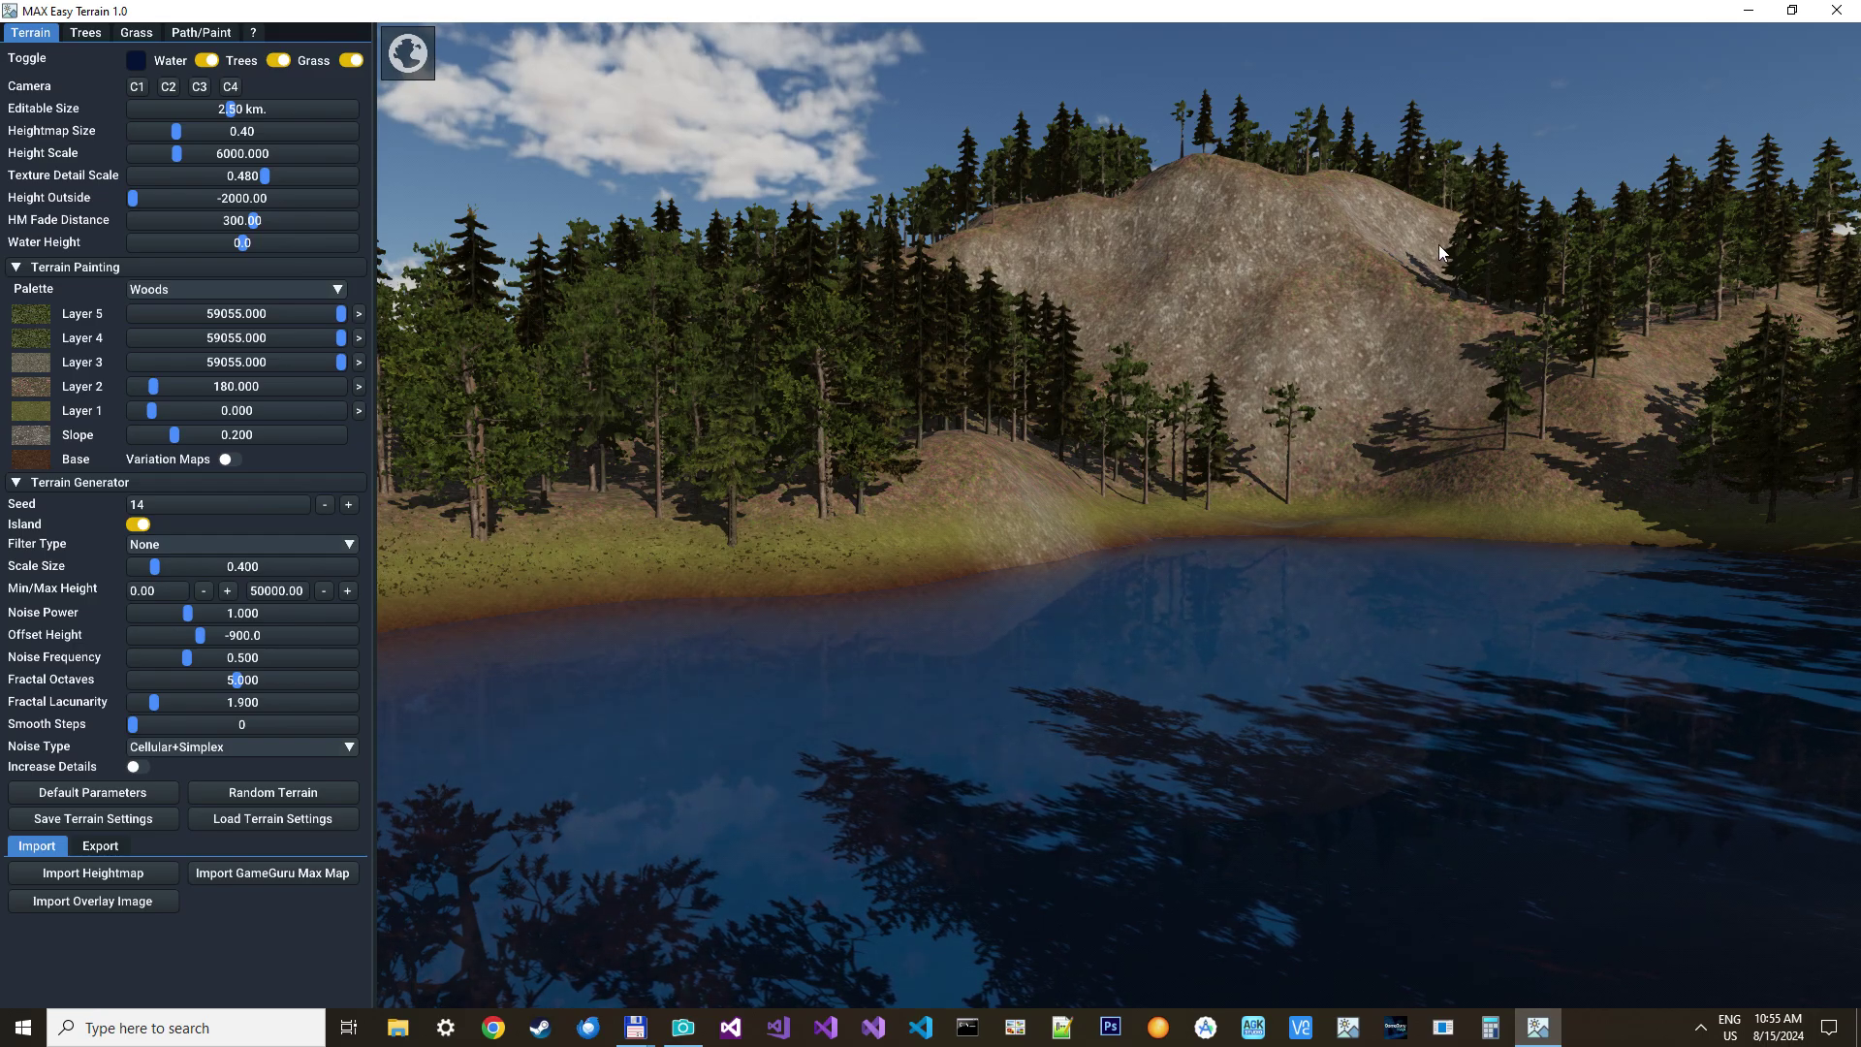
right_click_drag(778, 369, 848, 369)
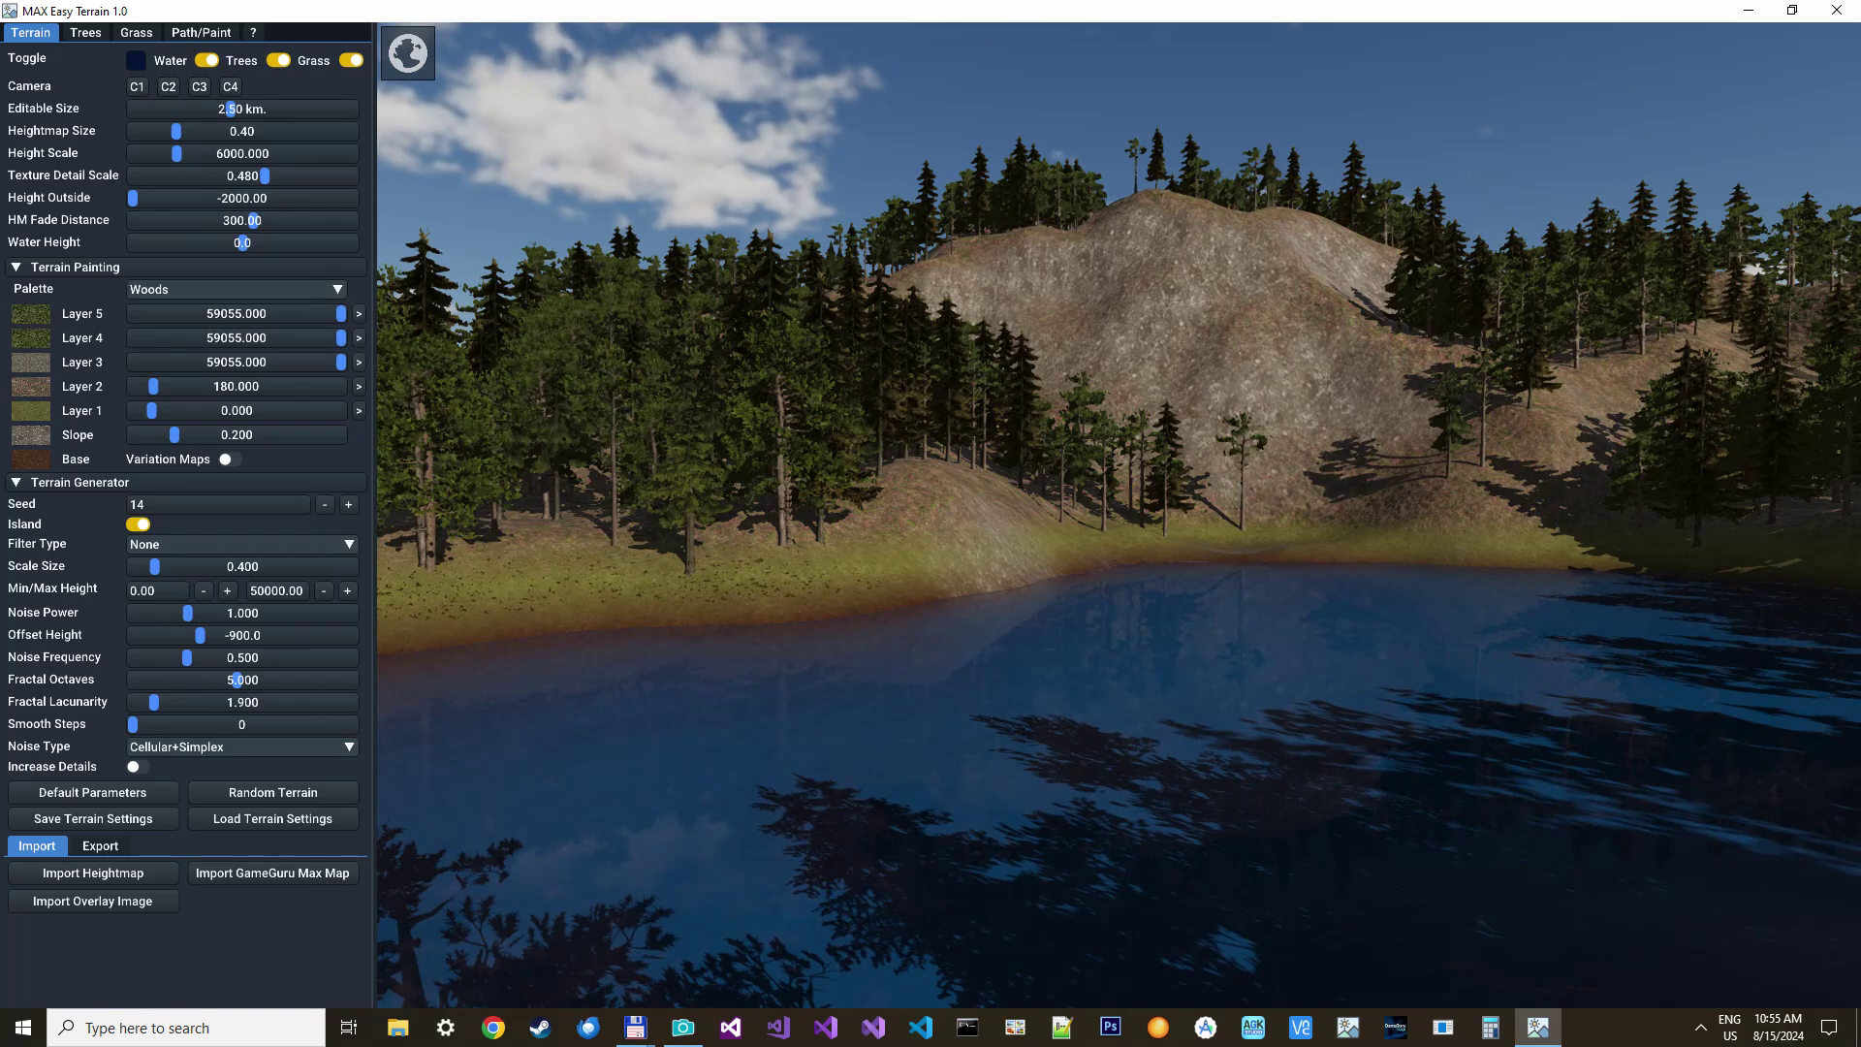
Apply the Jungle palette and then the Tropical palette to the terrain to compare their looks
left_click(308, 289)
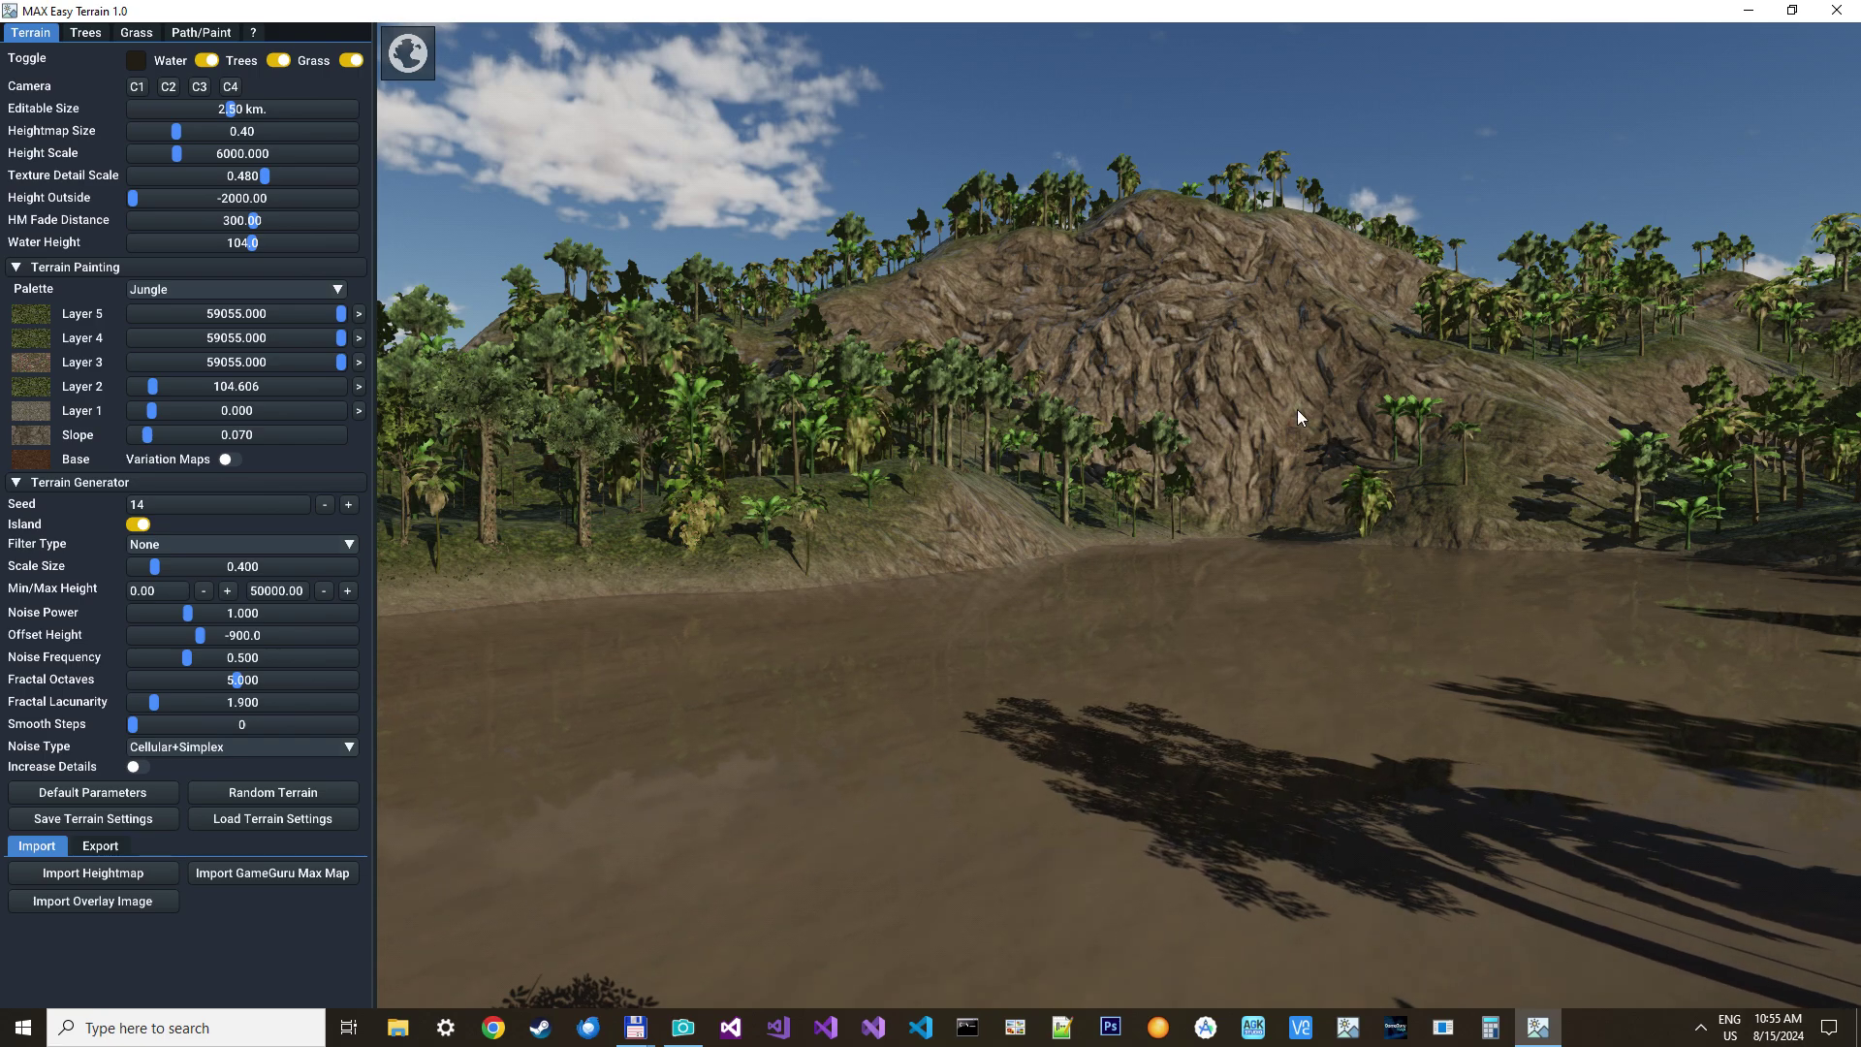
mouse_move(1297, 409)
right_mouse_down()
mouse_move(1307, 574)
mouse_move(1272, 464)
mouse_move(1297, 417)
right_mouse_up()
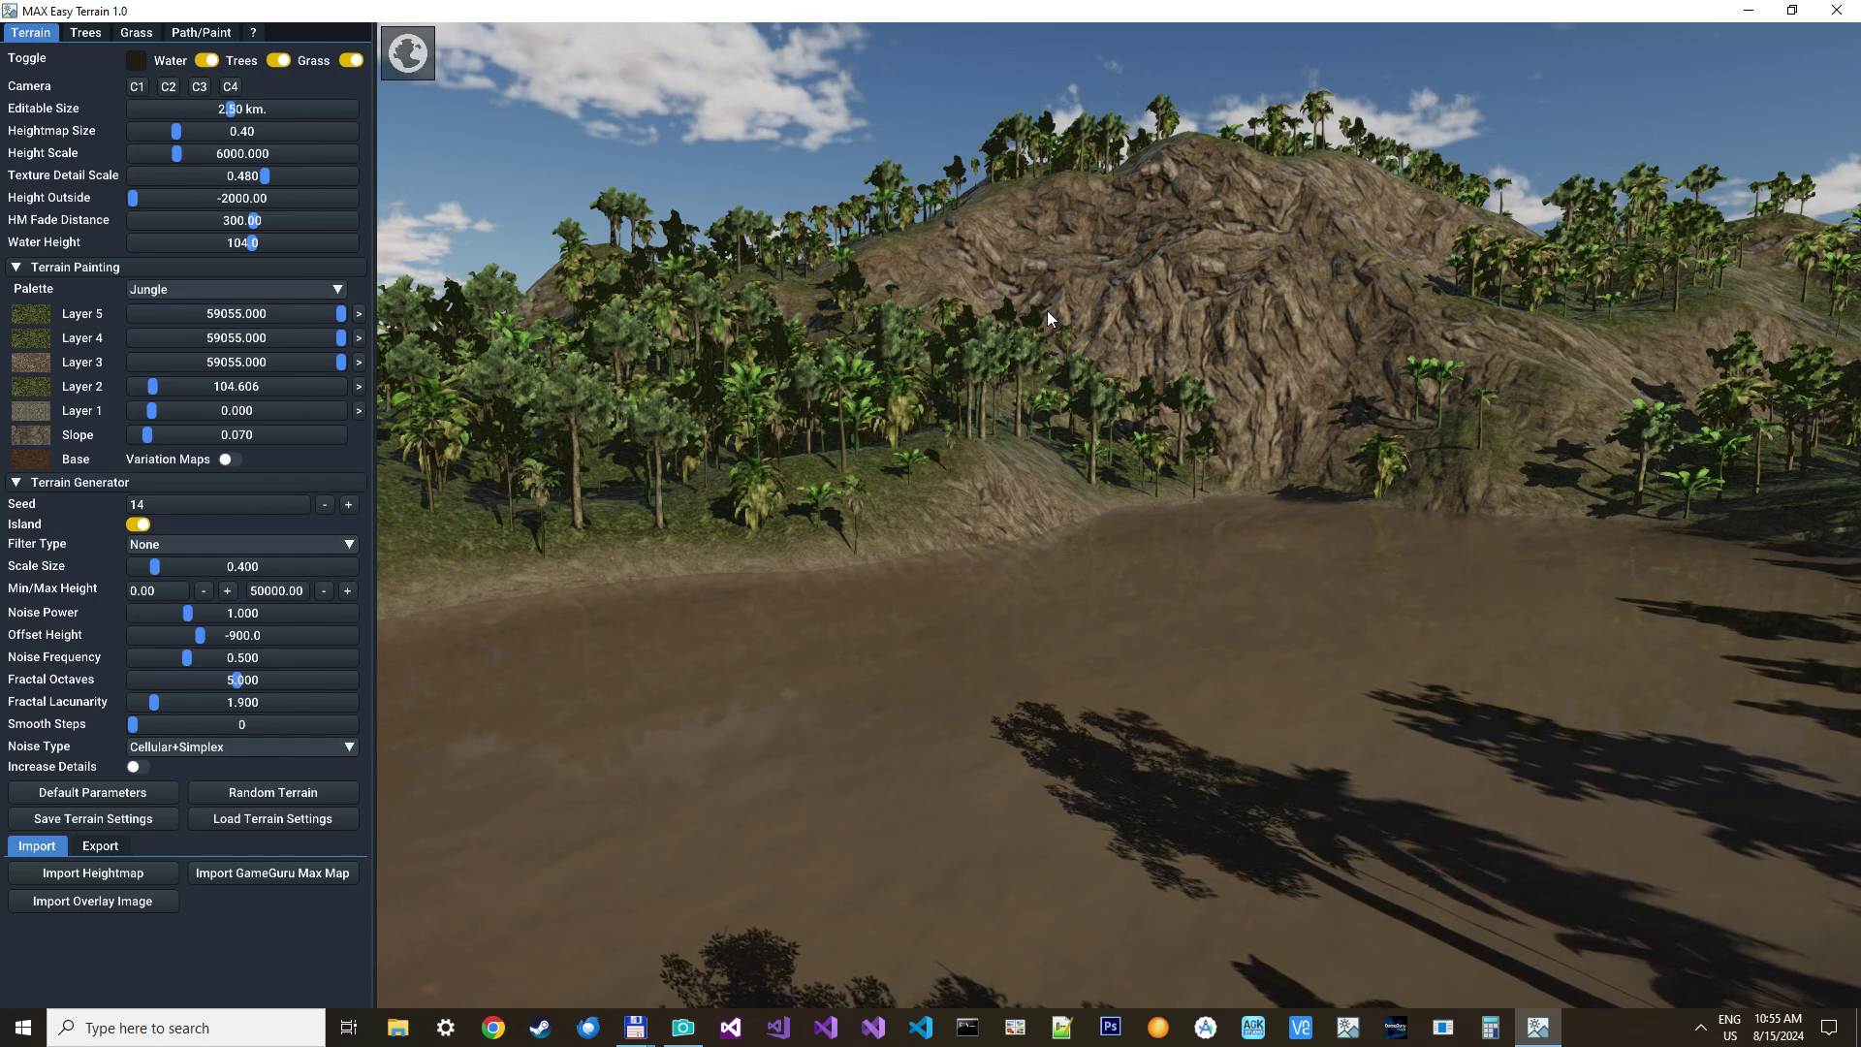
left_click(346, 287)
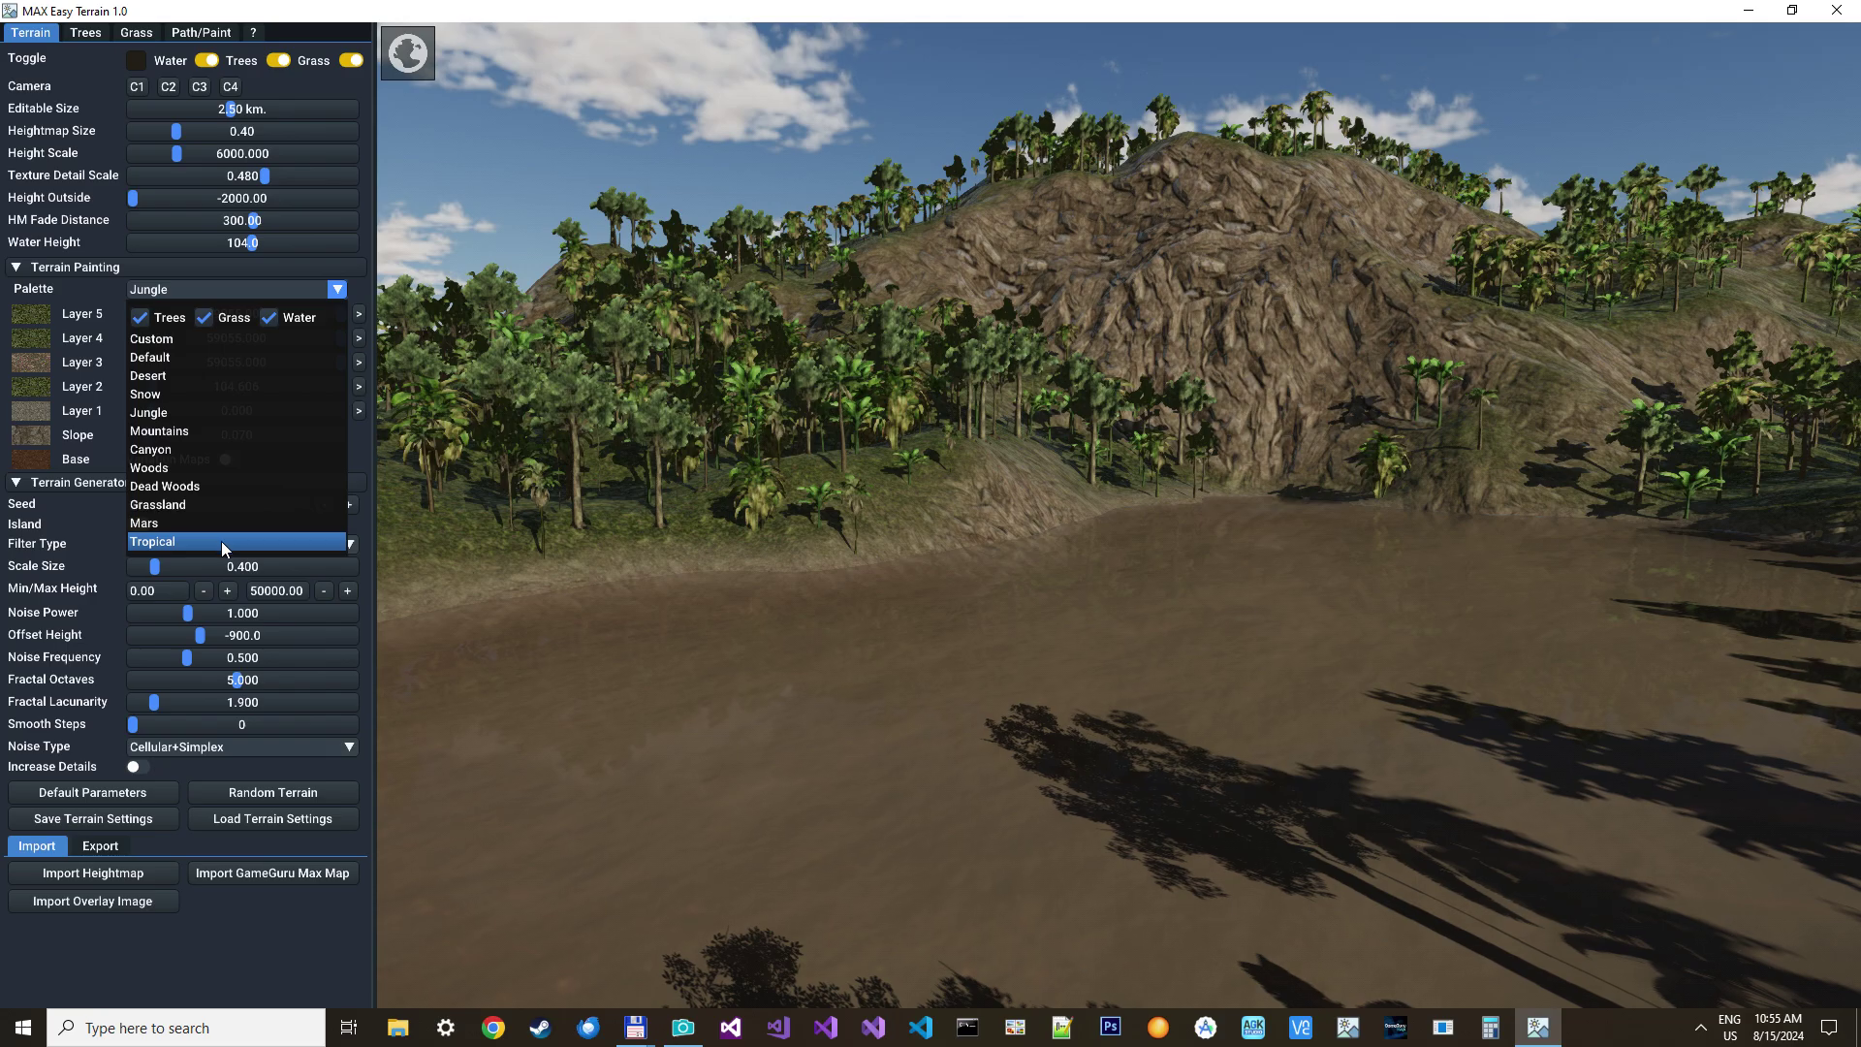
key("Return")
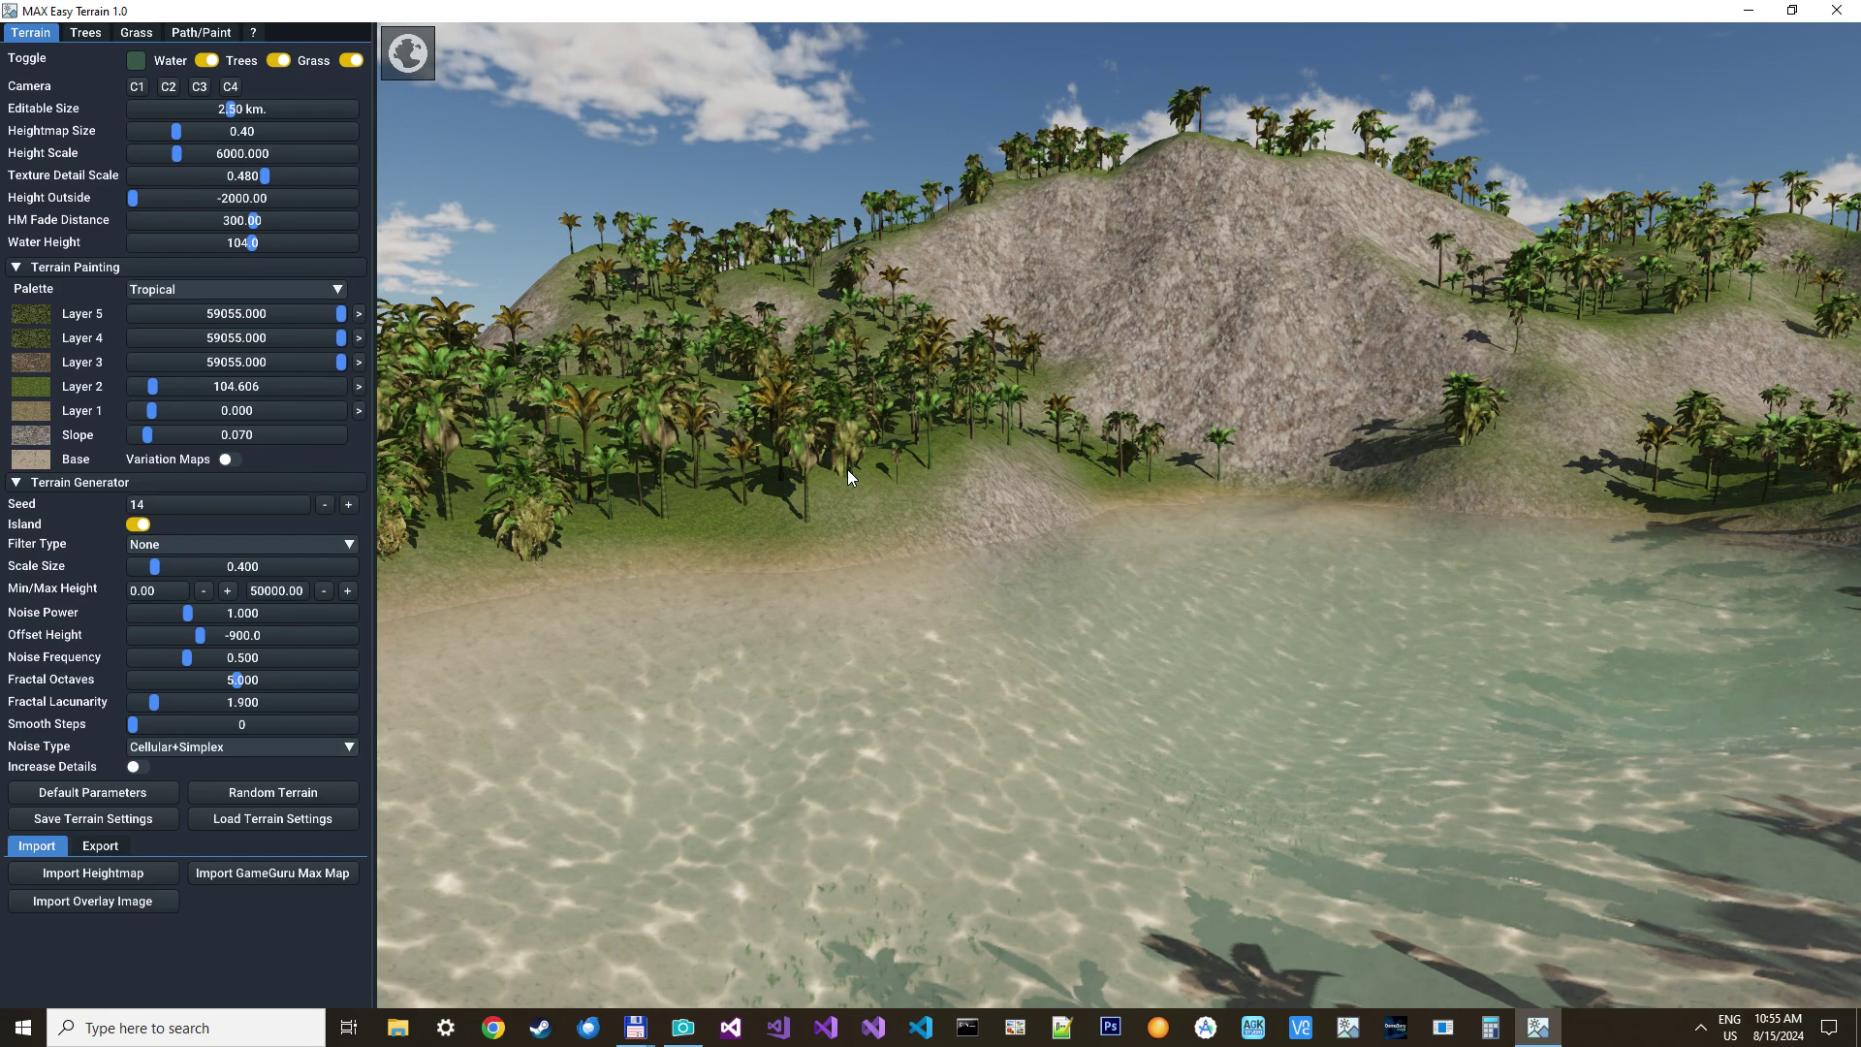
mouse_move(999, 388)
right_mouse_down()
mouse_move(955, 432)
mouse_move(999, 388)
right_mouse_up()
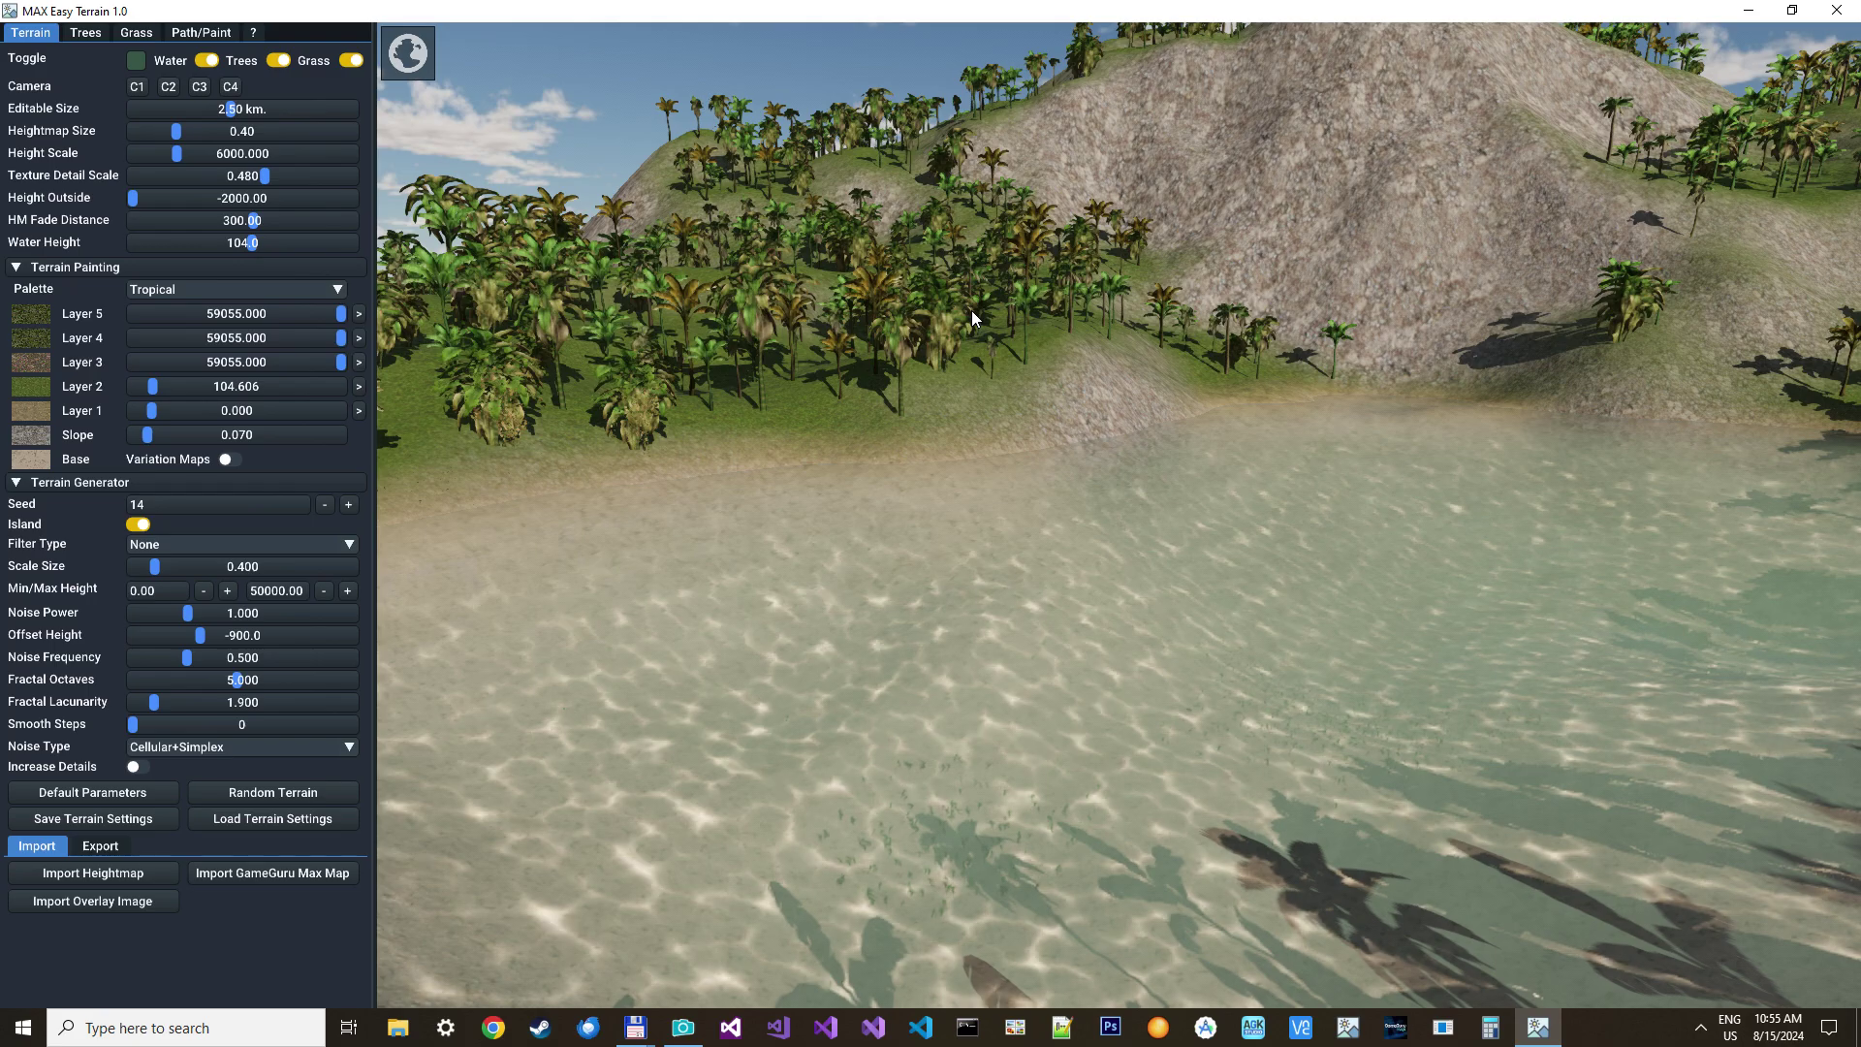
right_click_drag(1160, 252, 1188, 240)
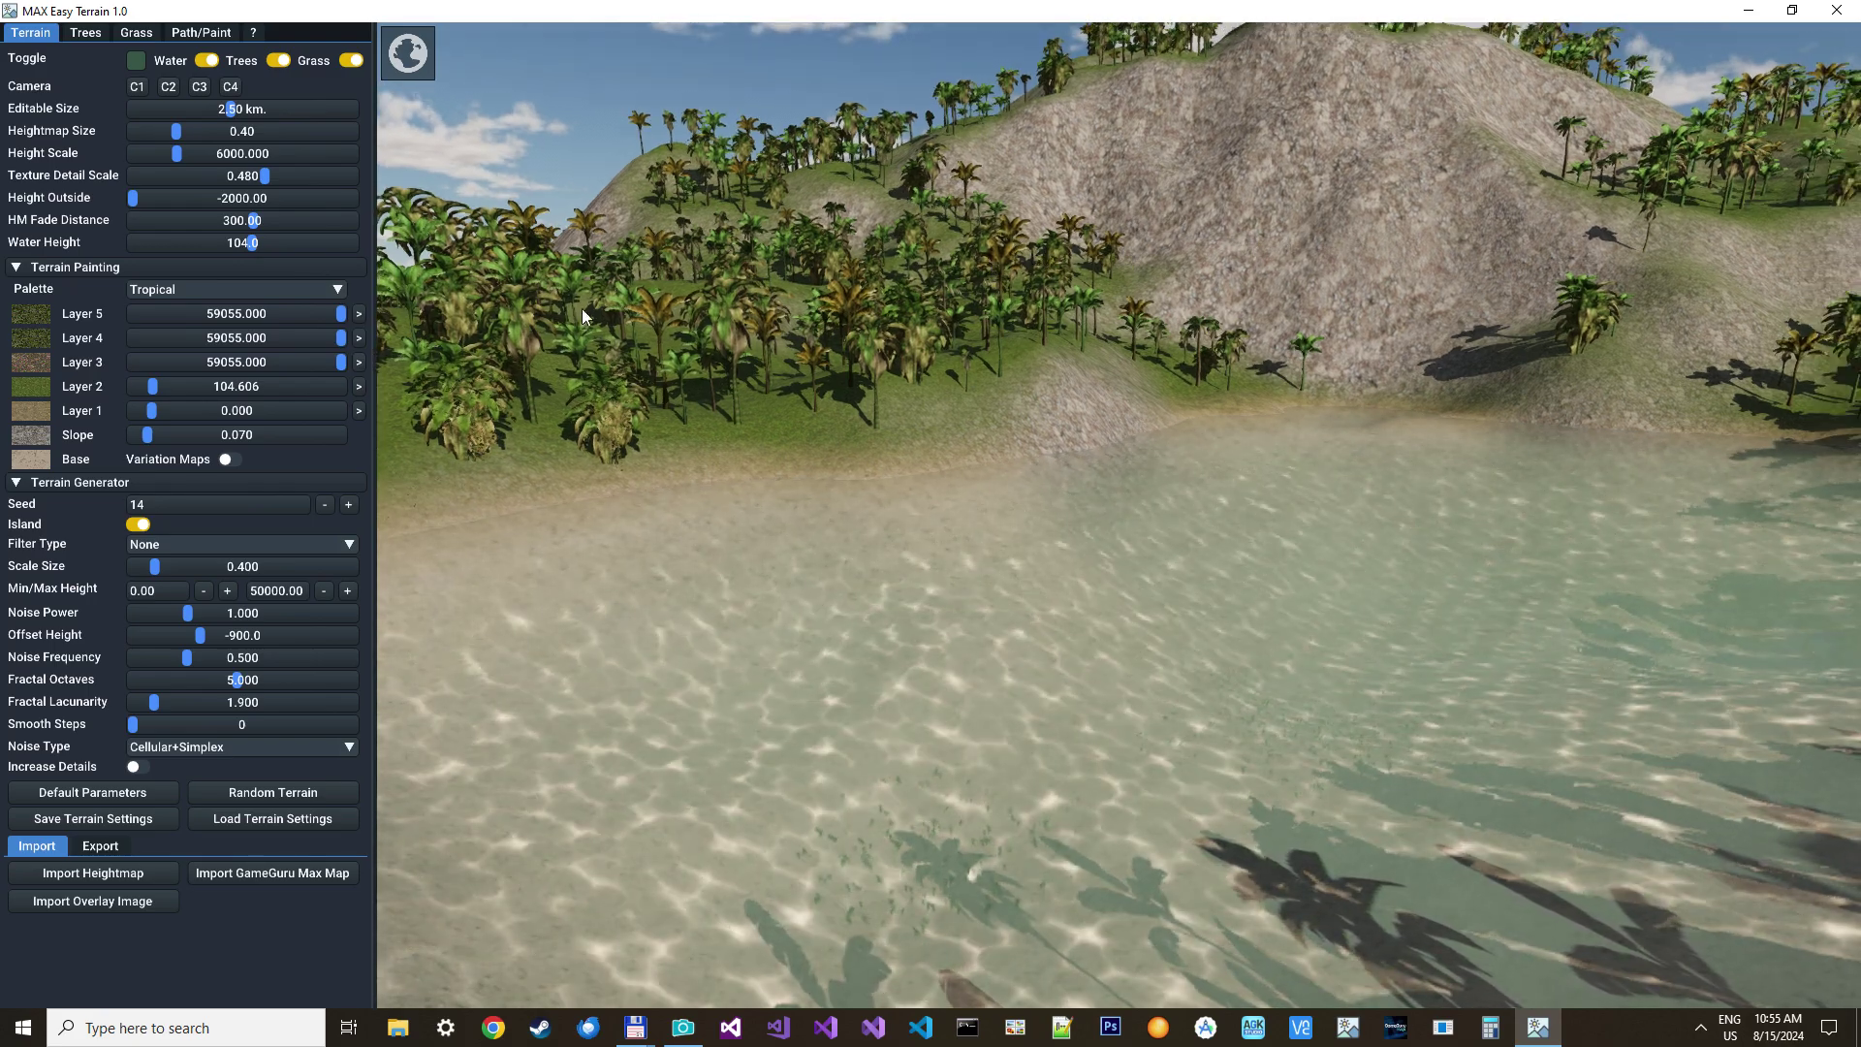
Reapply the Jungle palette, then apply the Tropical palette with the Trees option excluded
left_click(339, 288)
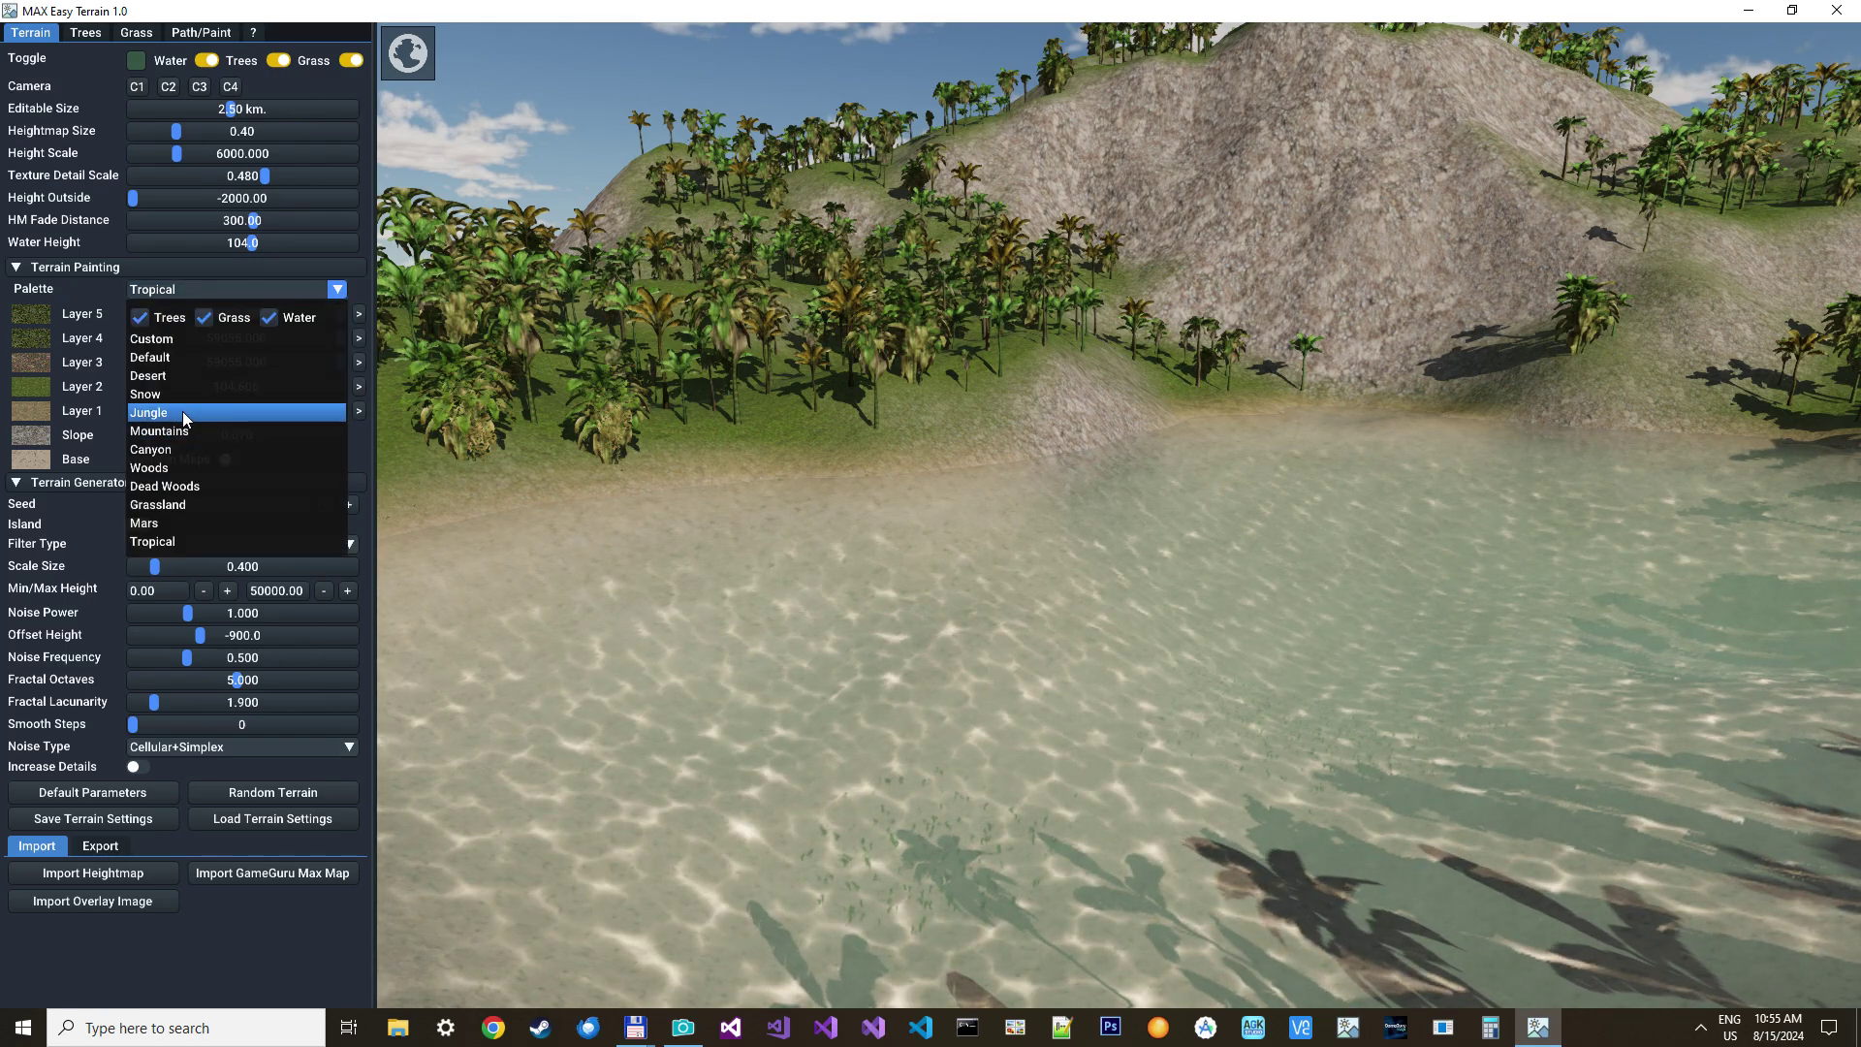
left_click(182, 411)
left_click(340, 290)
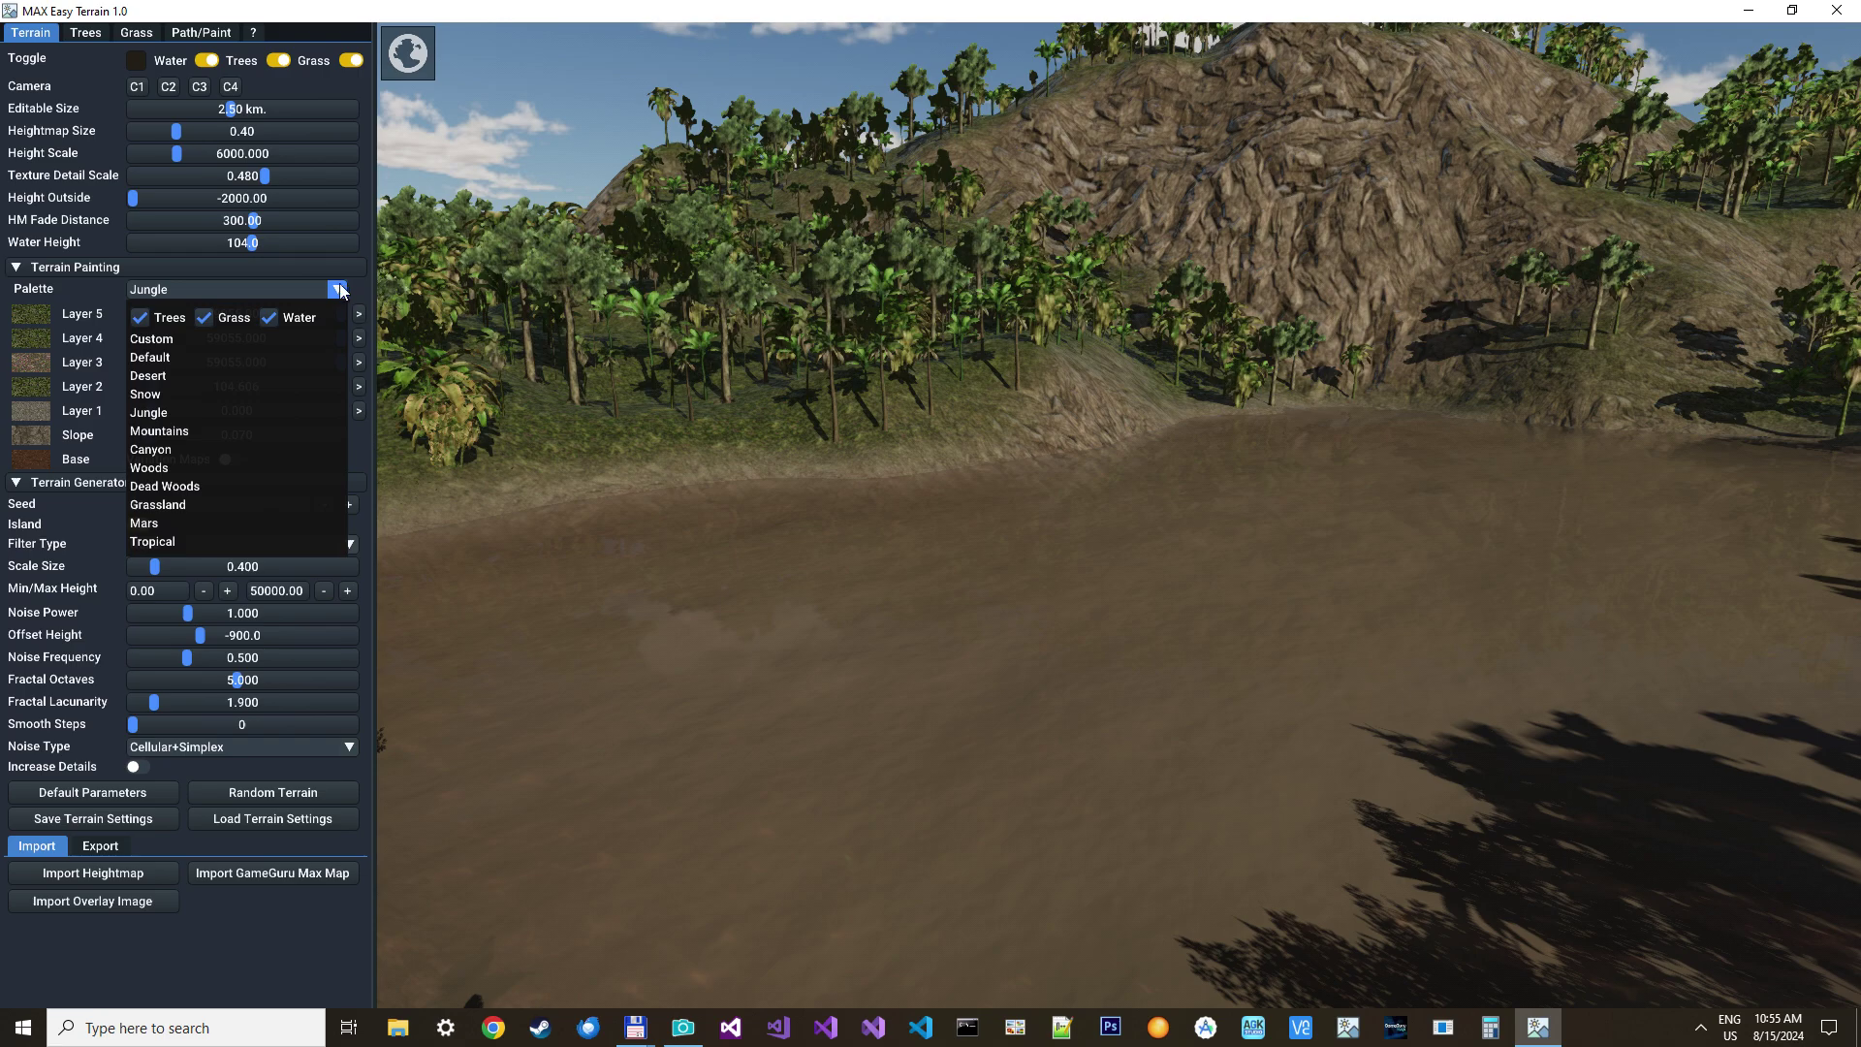
left_click(139, 318)
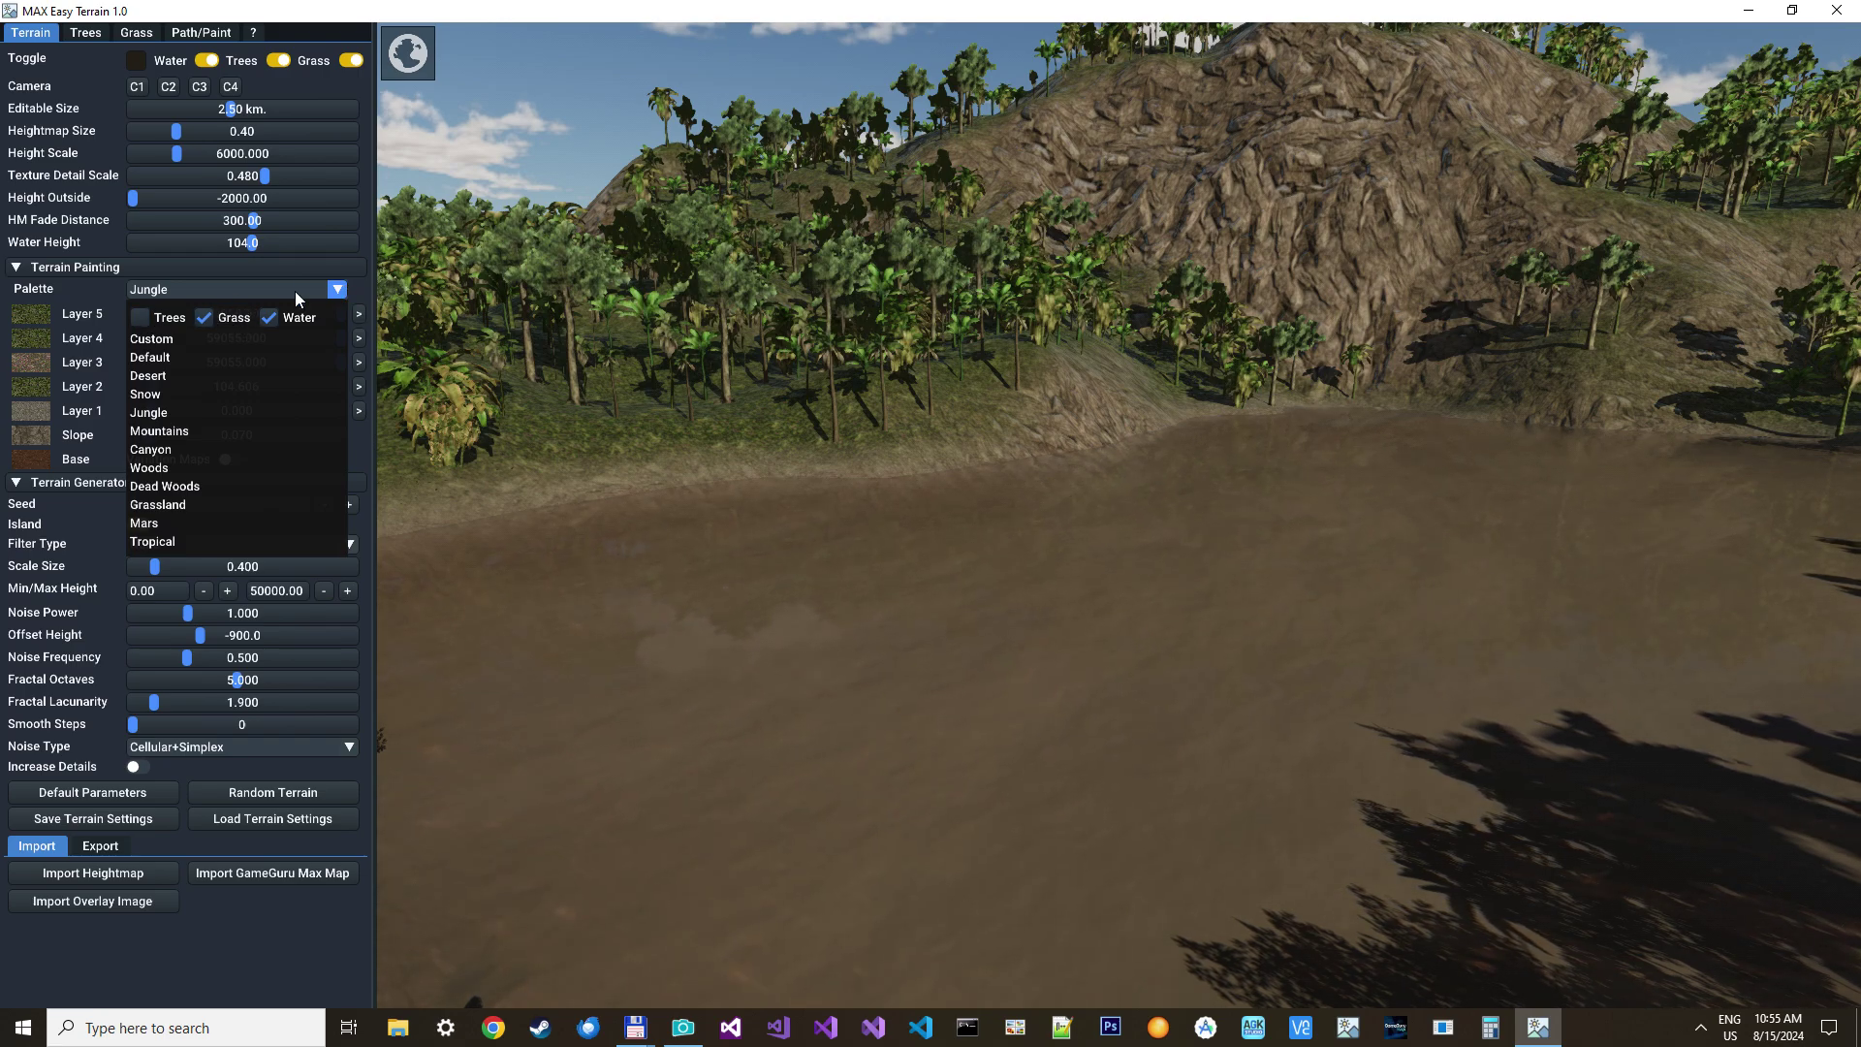
left_click(358, 293)
left_click(331, 289)
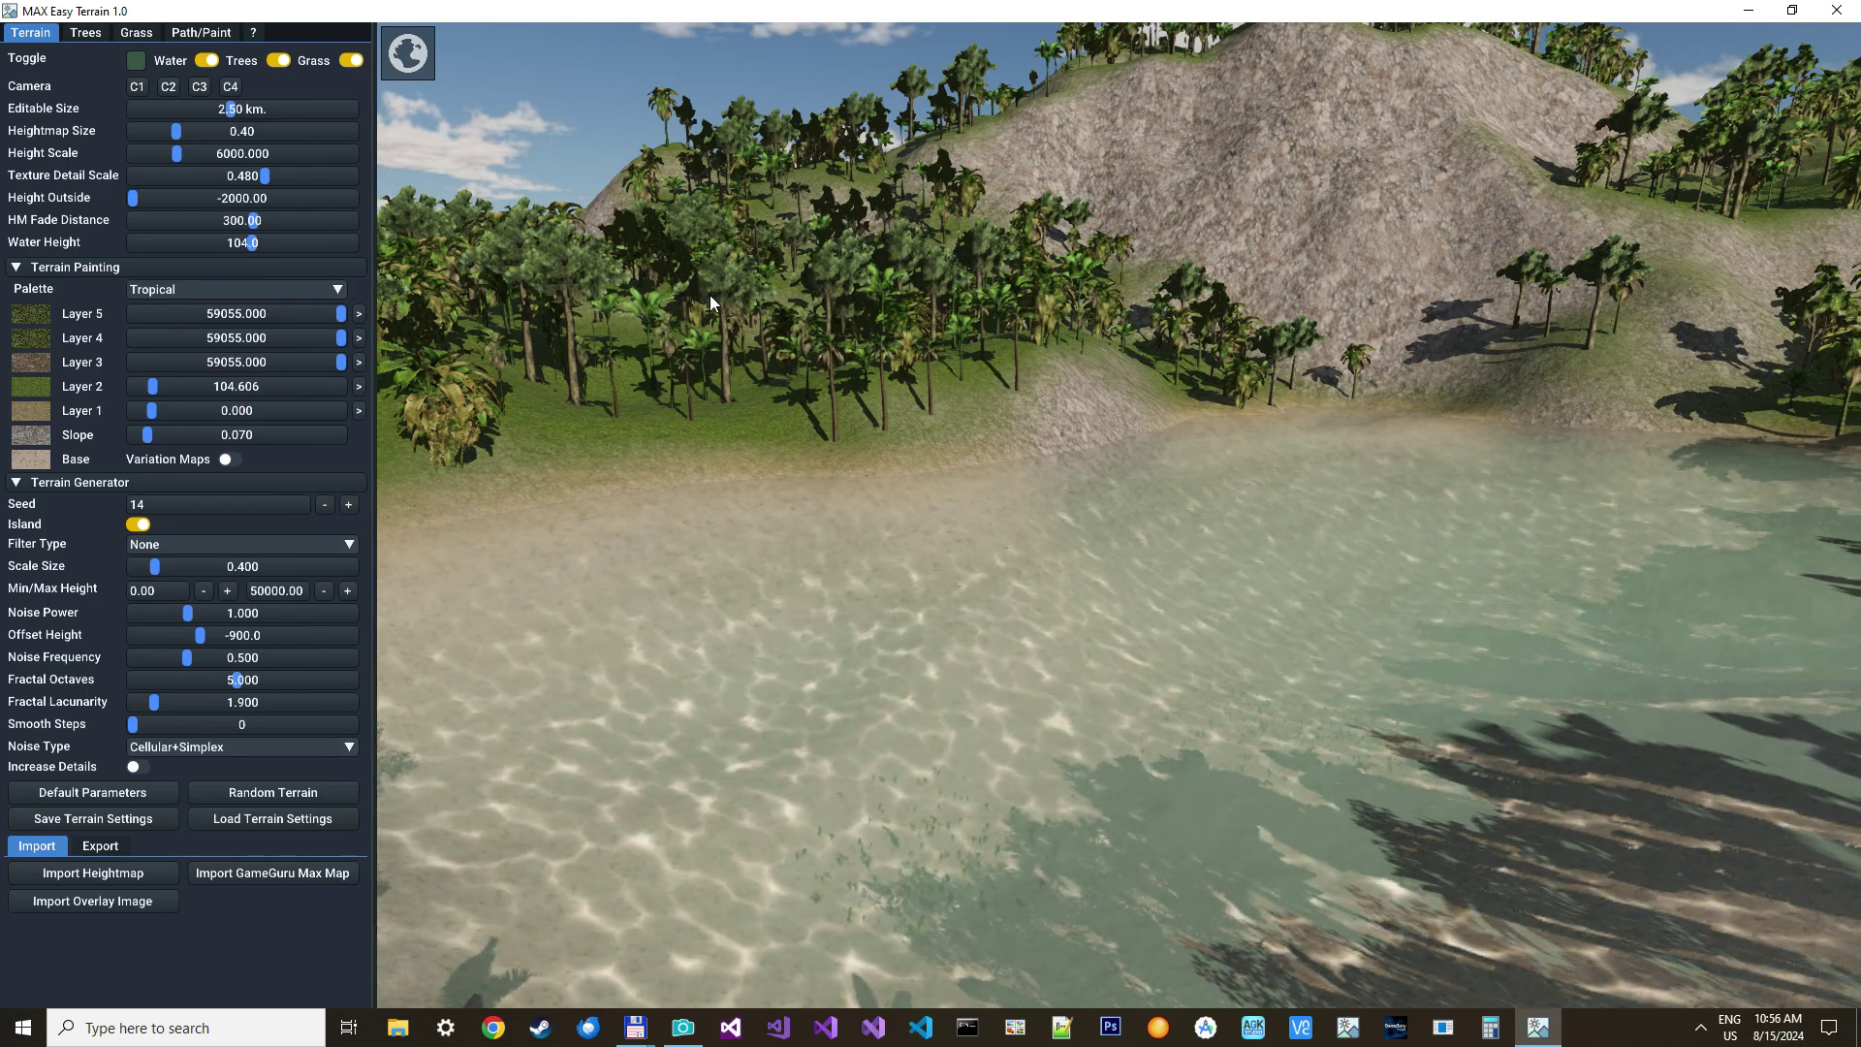
Examine the trees, ground cover and water around the lagoon shore from closer viewpoints
right_click_drag(491, 268, 931, 281)
key("w")
key("w")
mouse_move(931, 281)
left_mouse_down()
mouse_move(659, 426)
mouse_move(621, 417)
mouse_move(611, 330)
left_mouse_up()
key("w")
right_click_drag(611, 329, 722, 412)
key("w")
right_click_drag(533, 291, 600, 303)
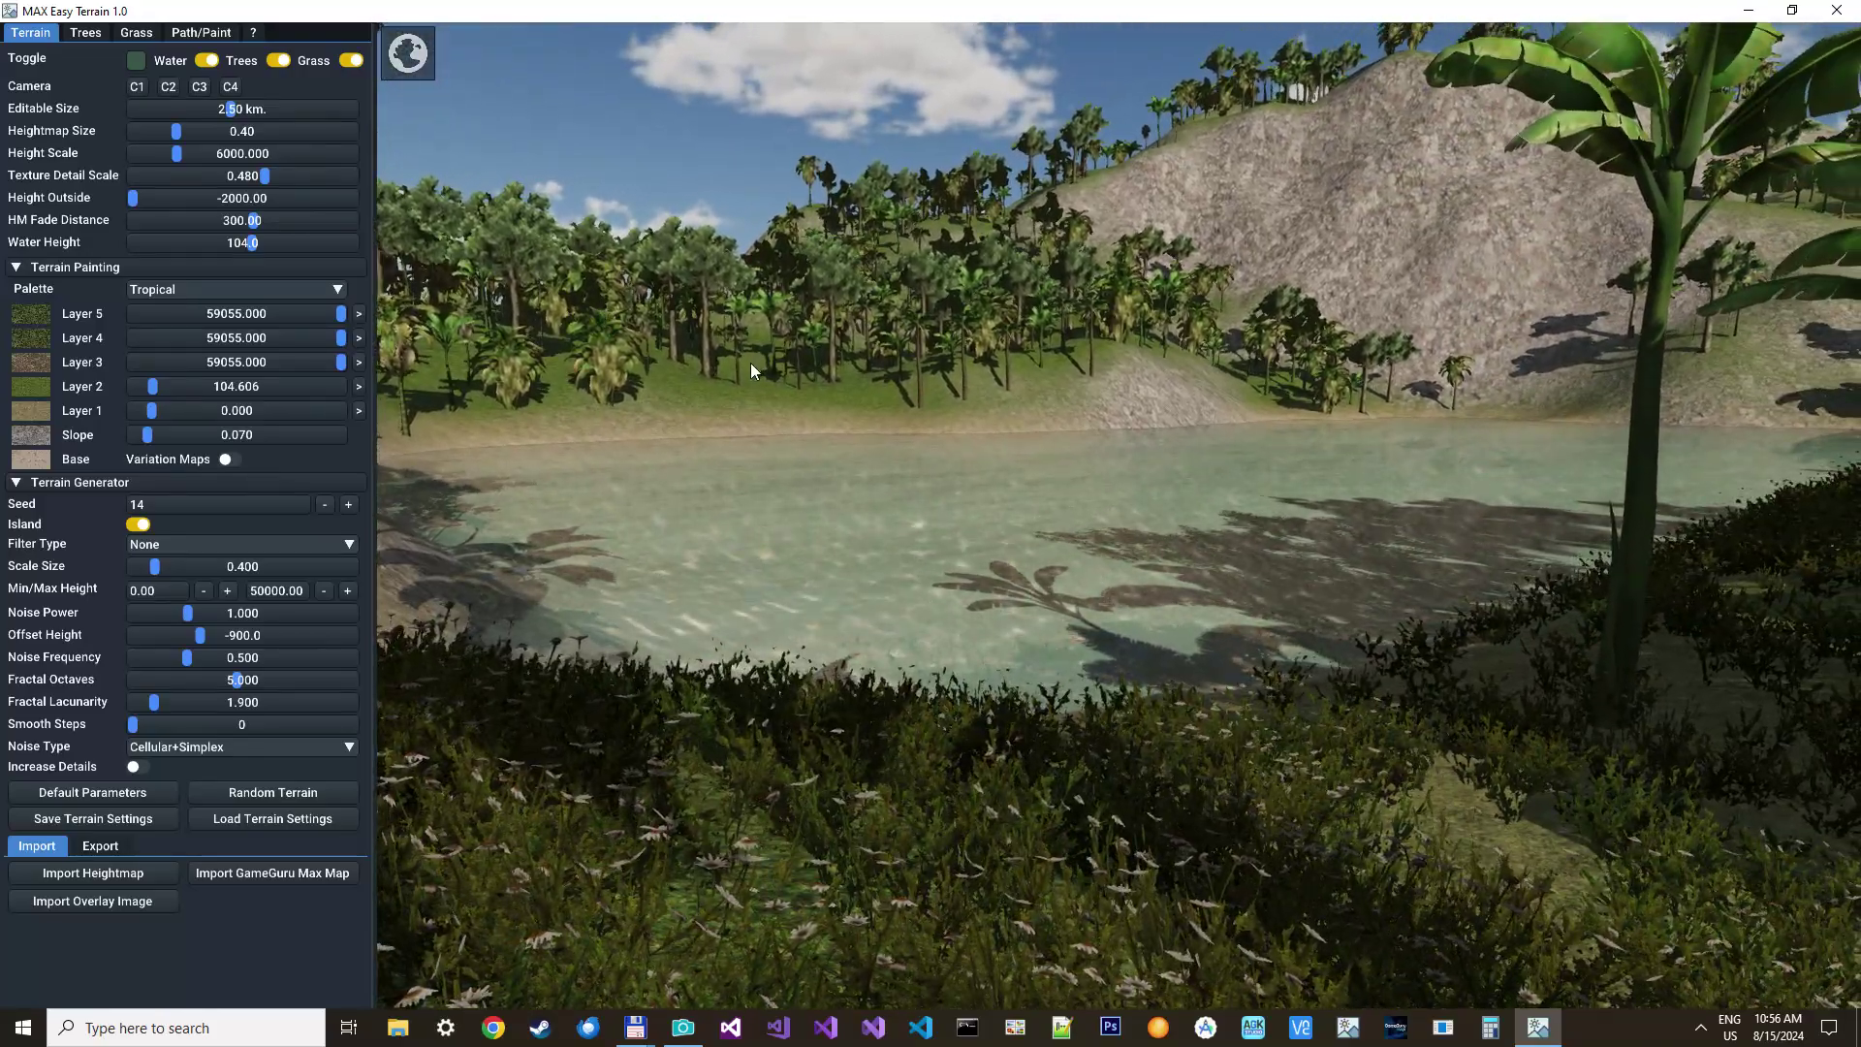
Apply the Default palette without Trees, then the Tropical palette with both Trees and Grass excluded
left_click(256, 291)
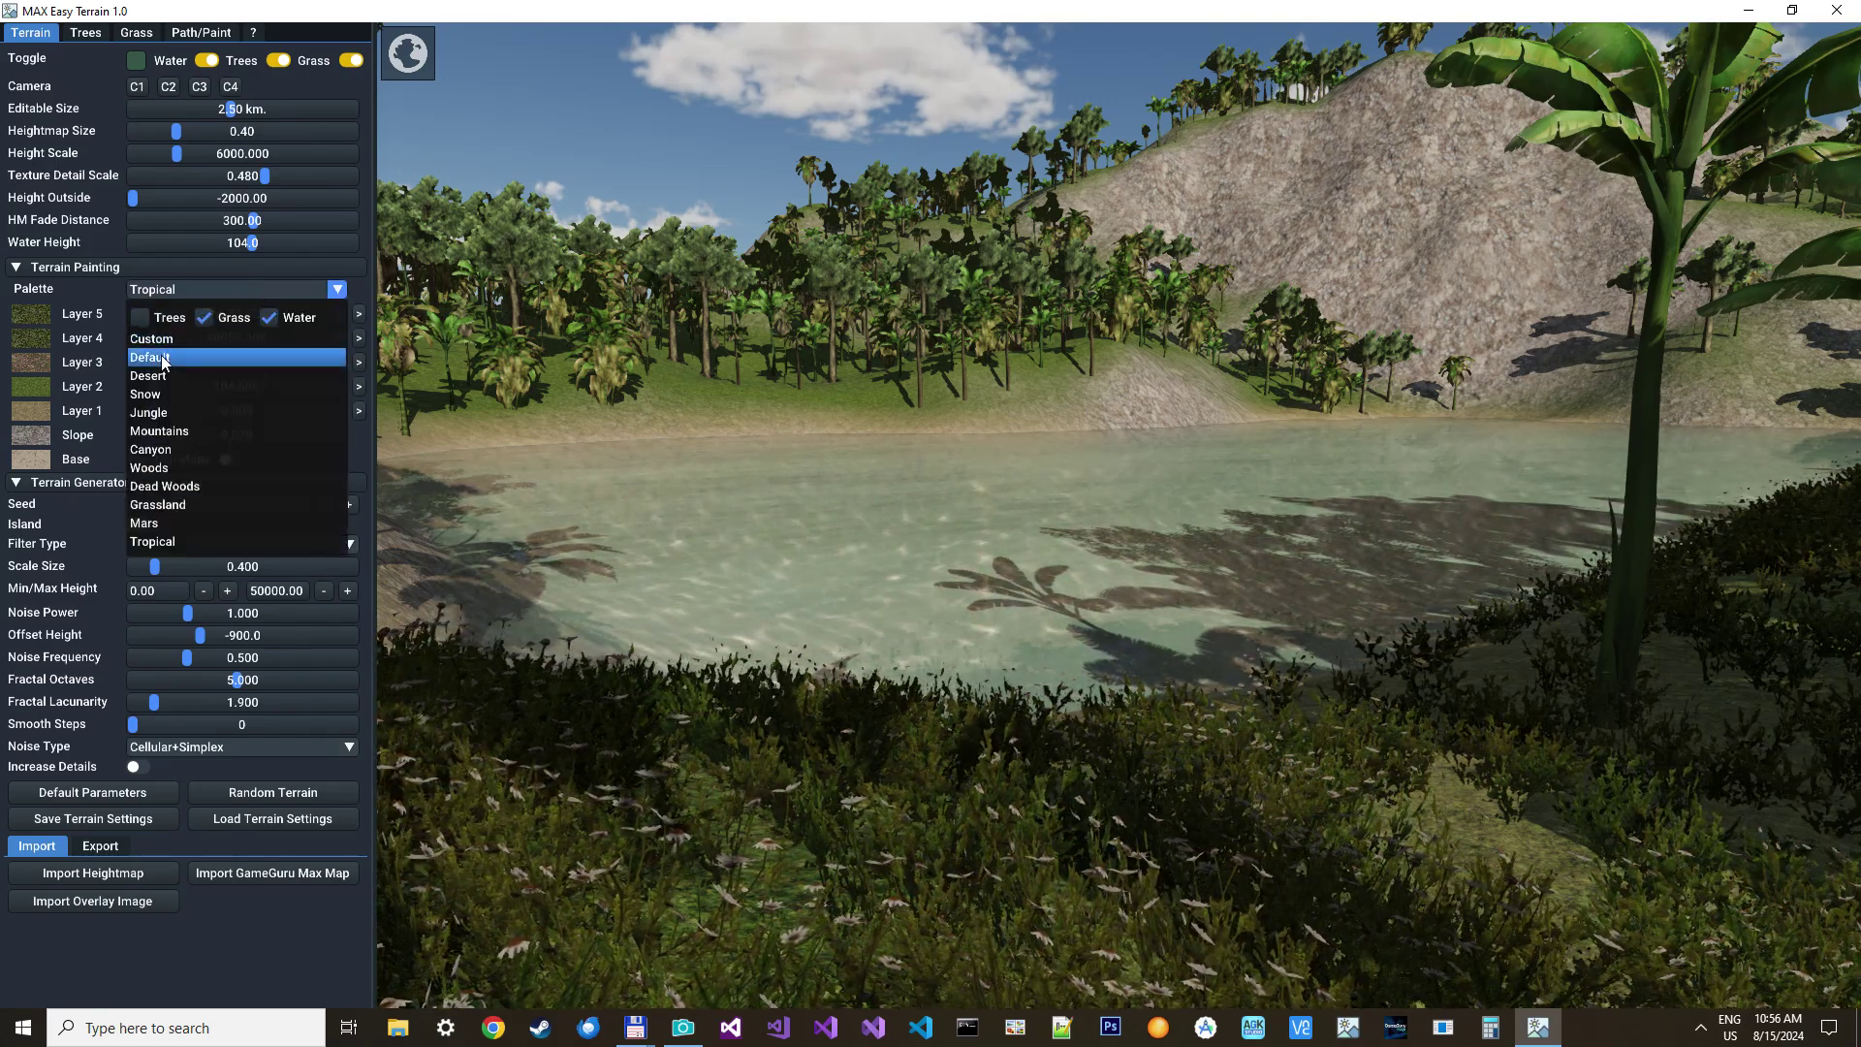
left_click(167, 358)
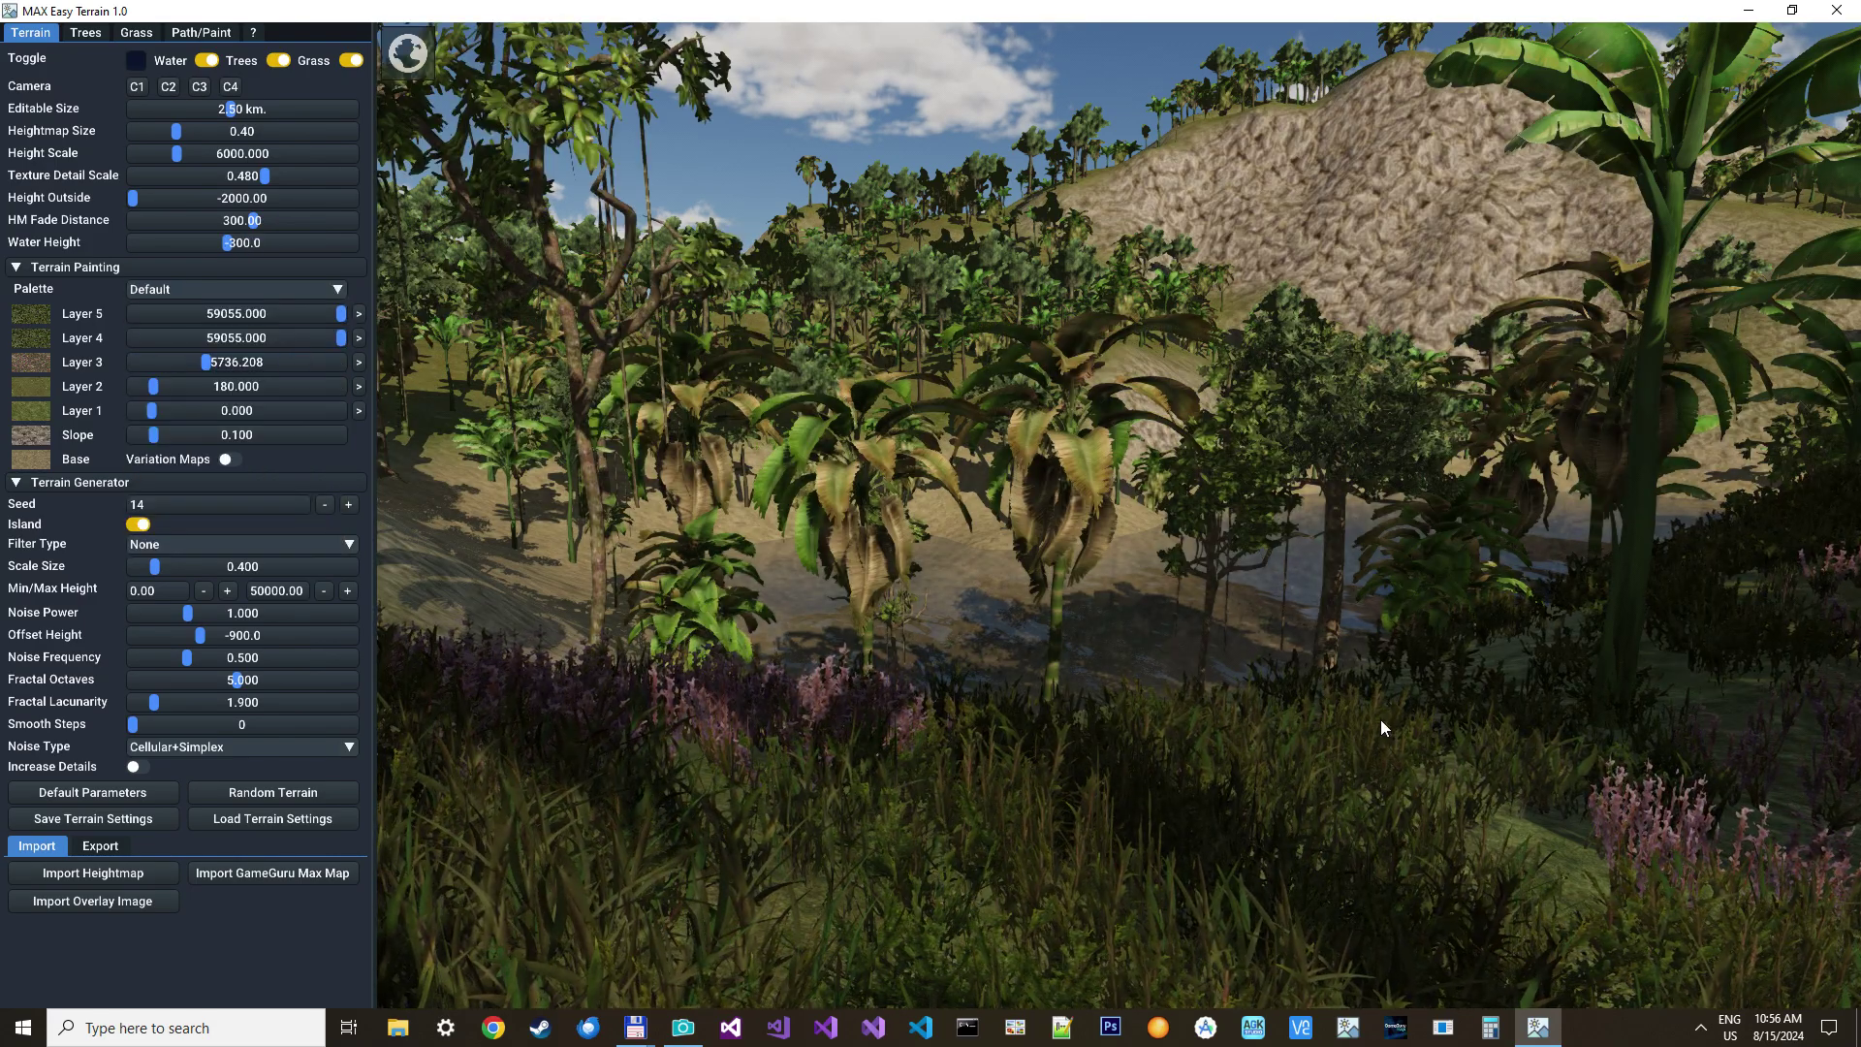
left_click(277, 289)
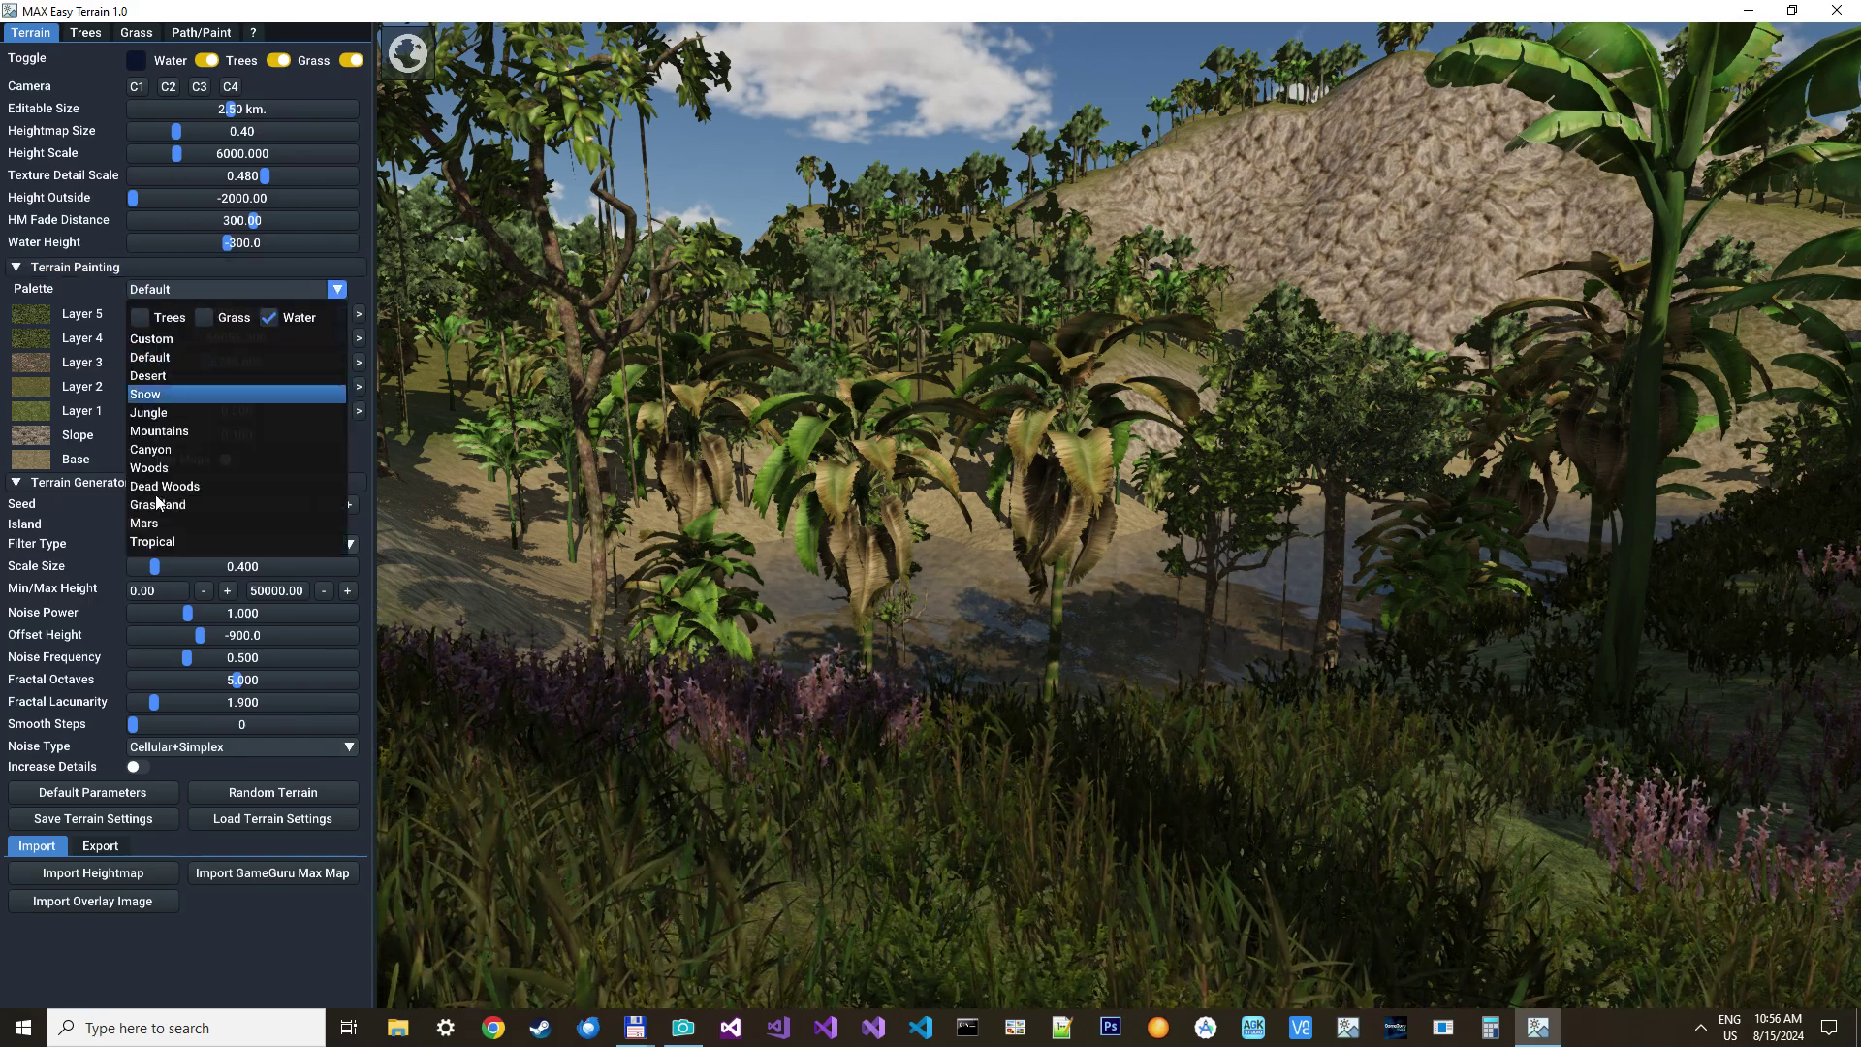
left_click(152, 541)
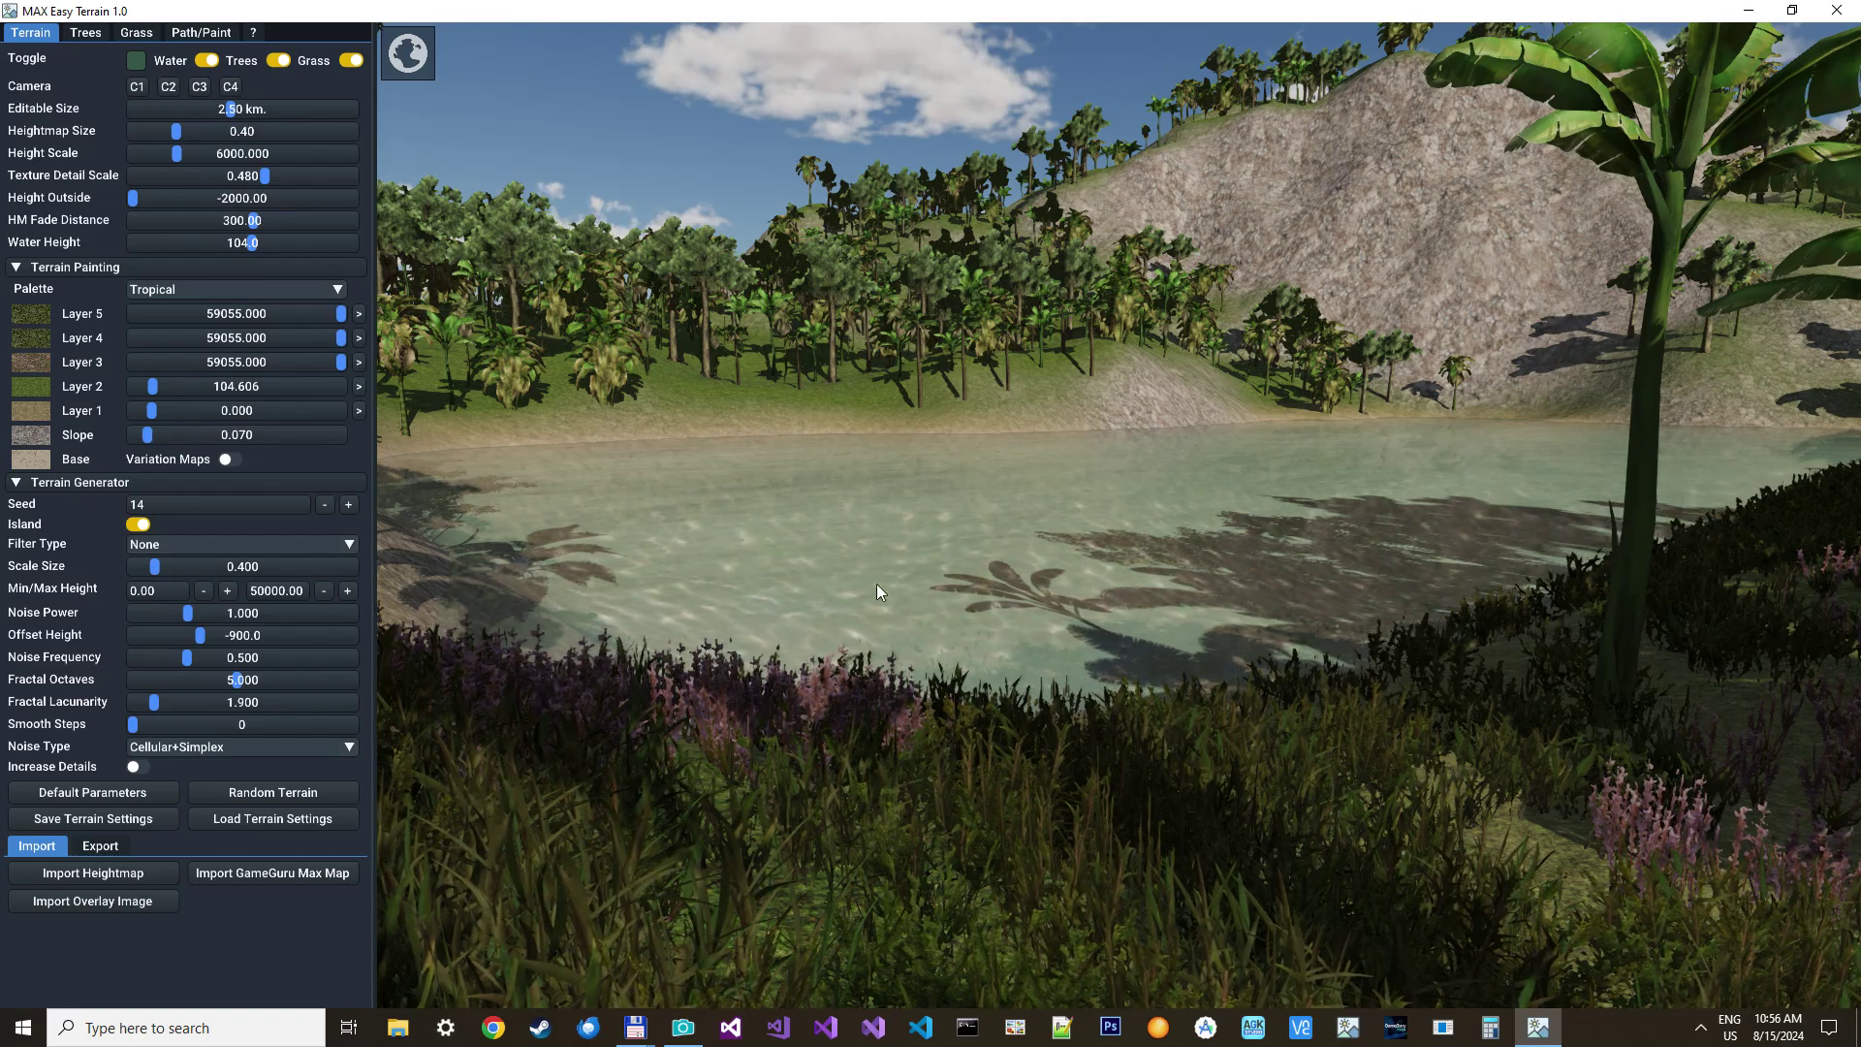
Examine the mixed vegetation and the tropical coastline out to the open, shallow shore
mouse_move(908, 595)
right_mouse_down()
mouse_move(785, 616)
mouse_move(902, 562)
right_mouse_up()
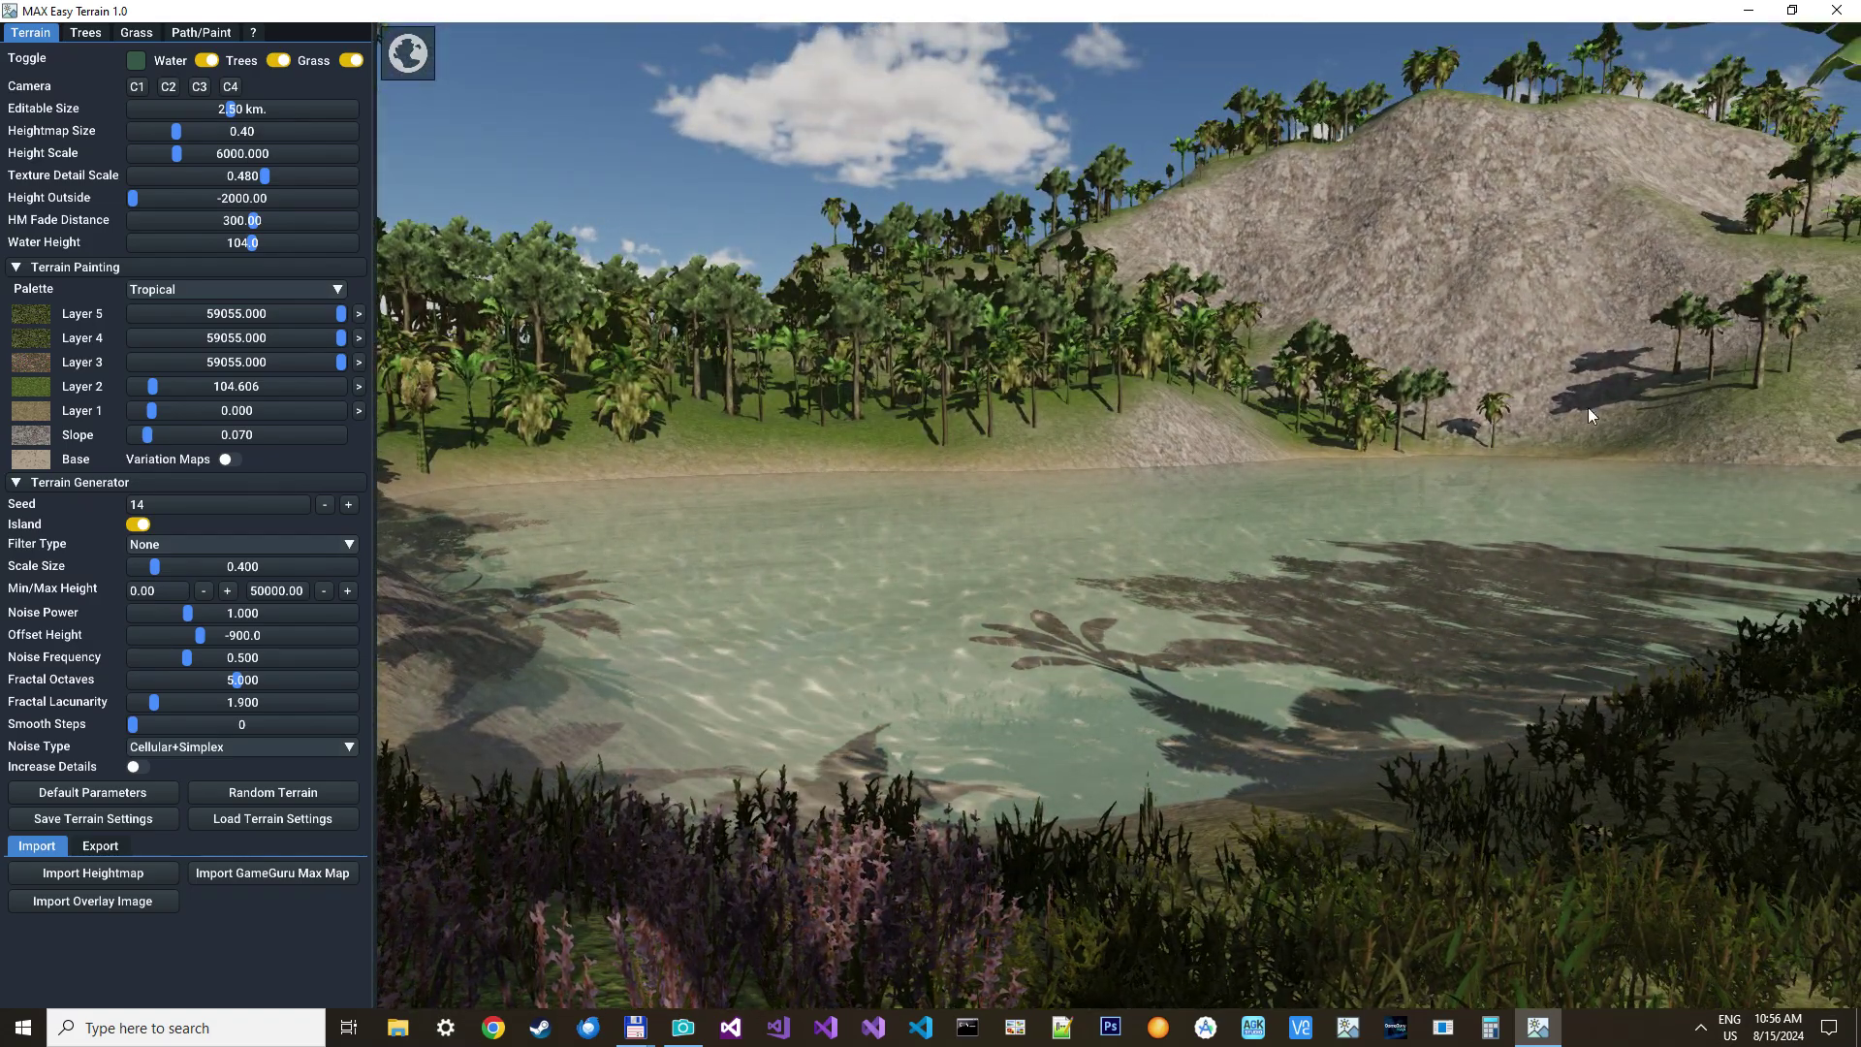
key("s")
right_click_drag(1125, 489, 1210, 417)
key("w")
mouse_move(1120, 508)
right_mouse_down()
mouse_move(1188, 499)
mouse_move(1228, 520)
mouse_move(1141, 565)
mouse_move(1219, 566)
mouse_move(1165, 585)
mouse_move(1295, 541)
mouse_move(1297, 562)
mouse_move(1121, 571)
mouse_move(1121, 499)
right_mouse_up()
key("w")
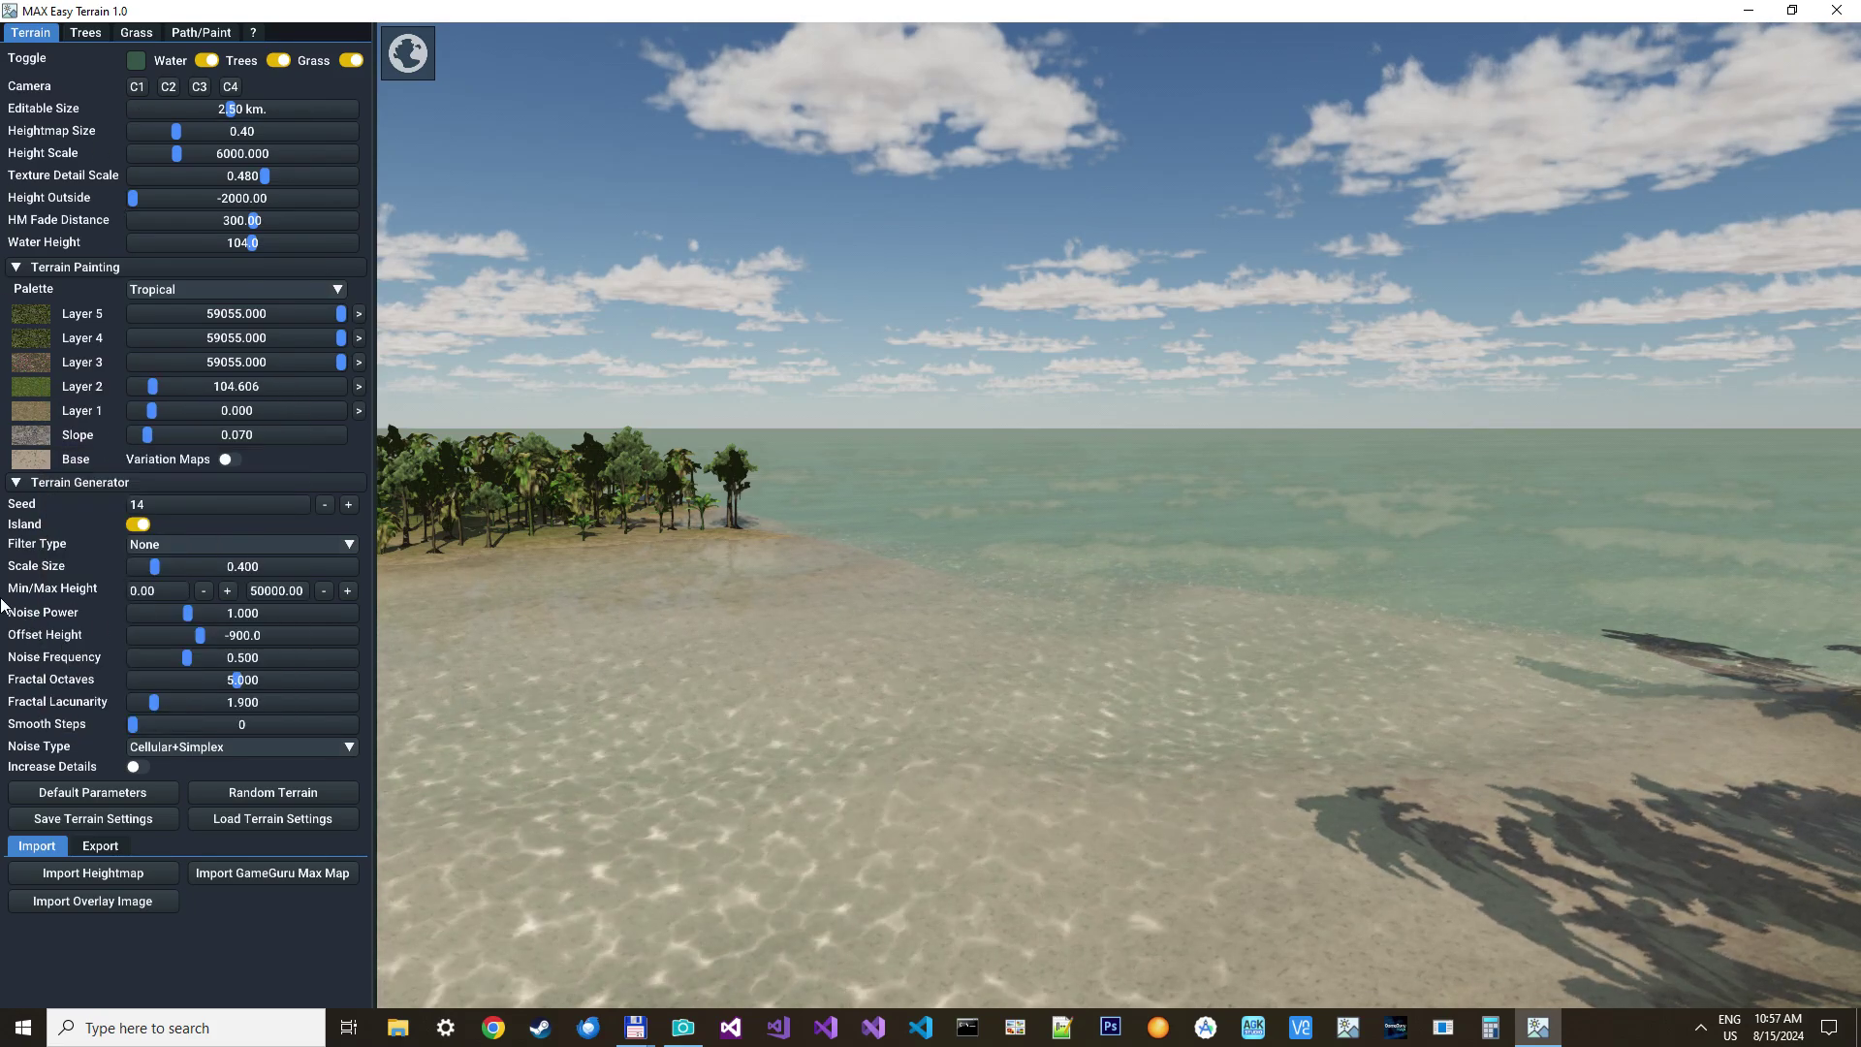
Enable the Planet Generator with Use Heightmap and Flat Planet on, and create the planet
left_click(250, 35)
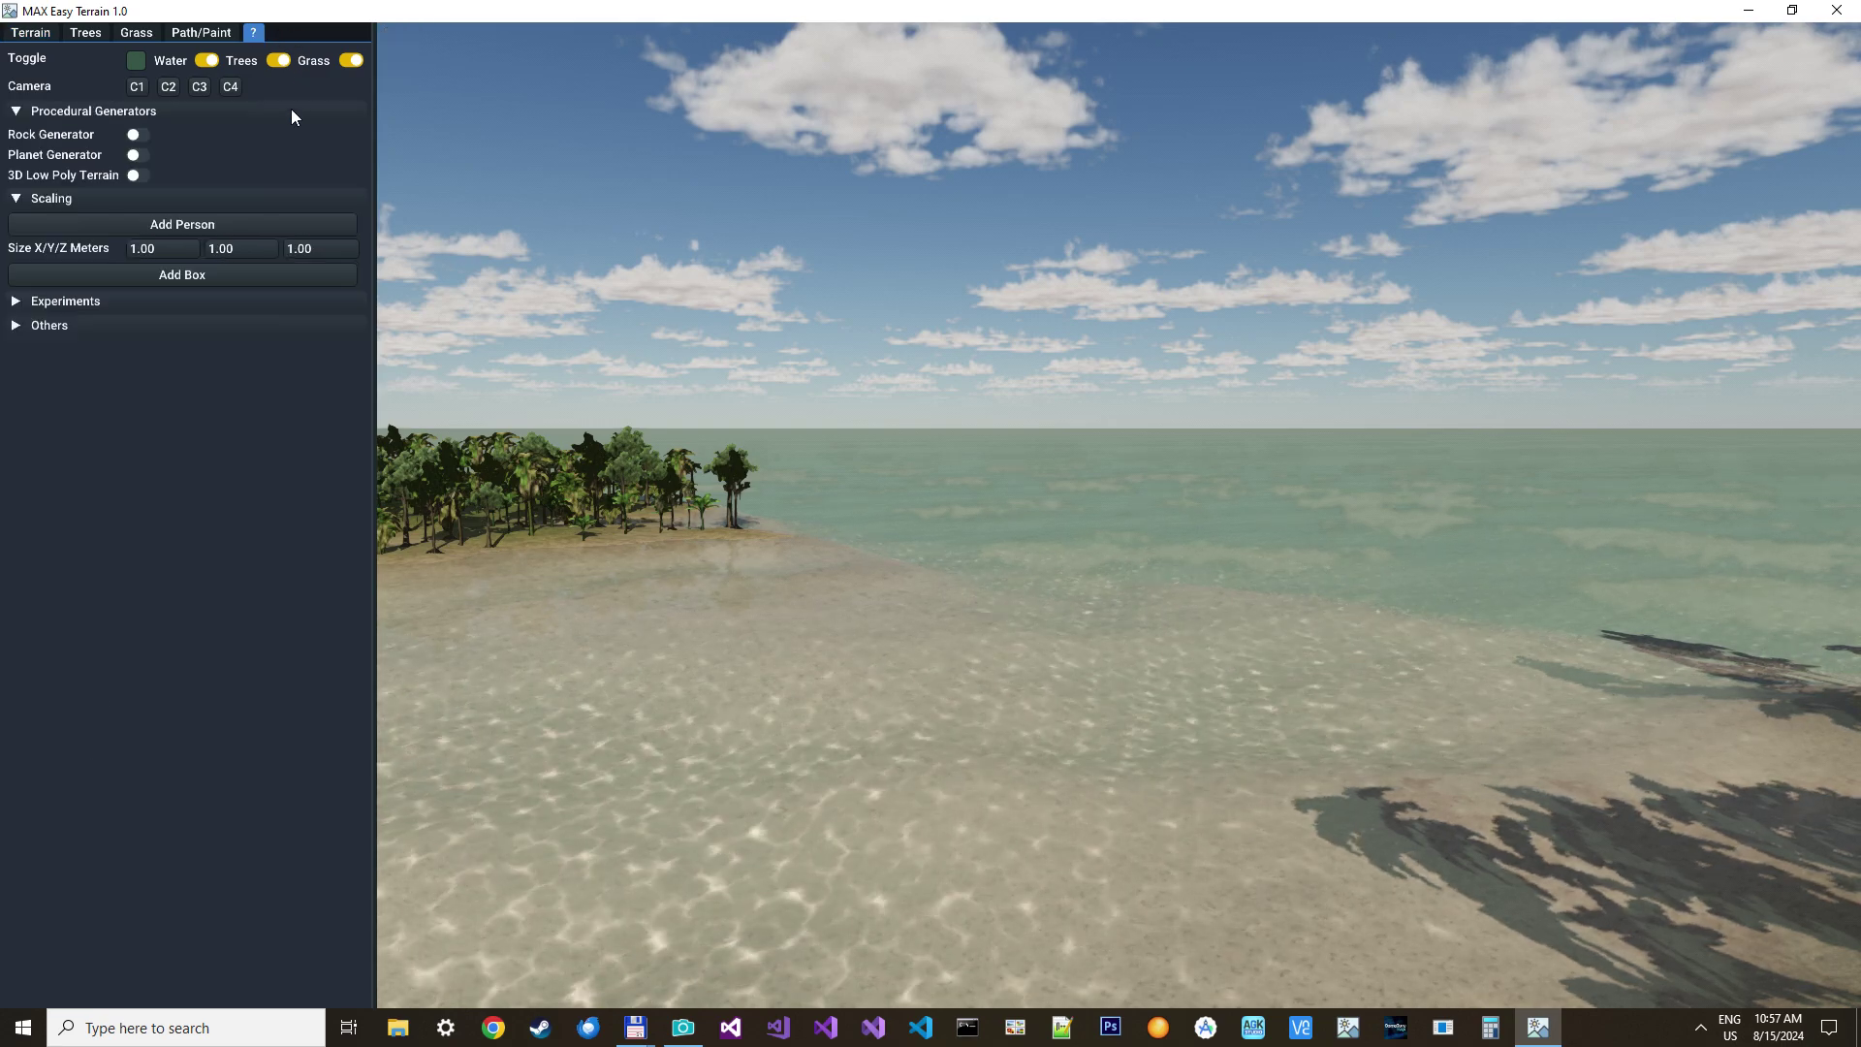
left_click(137, 156)
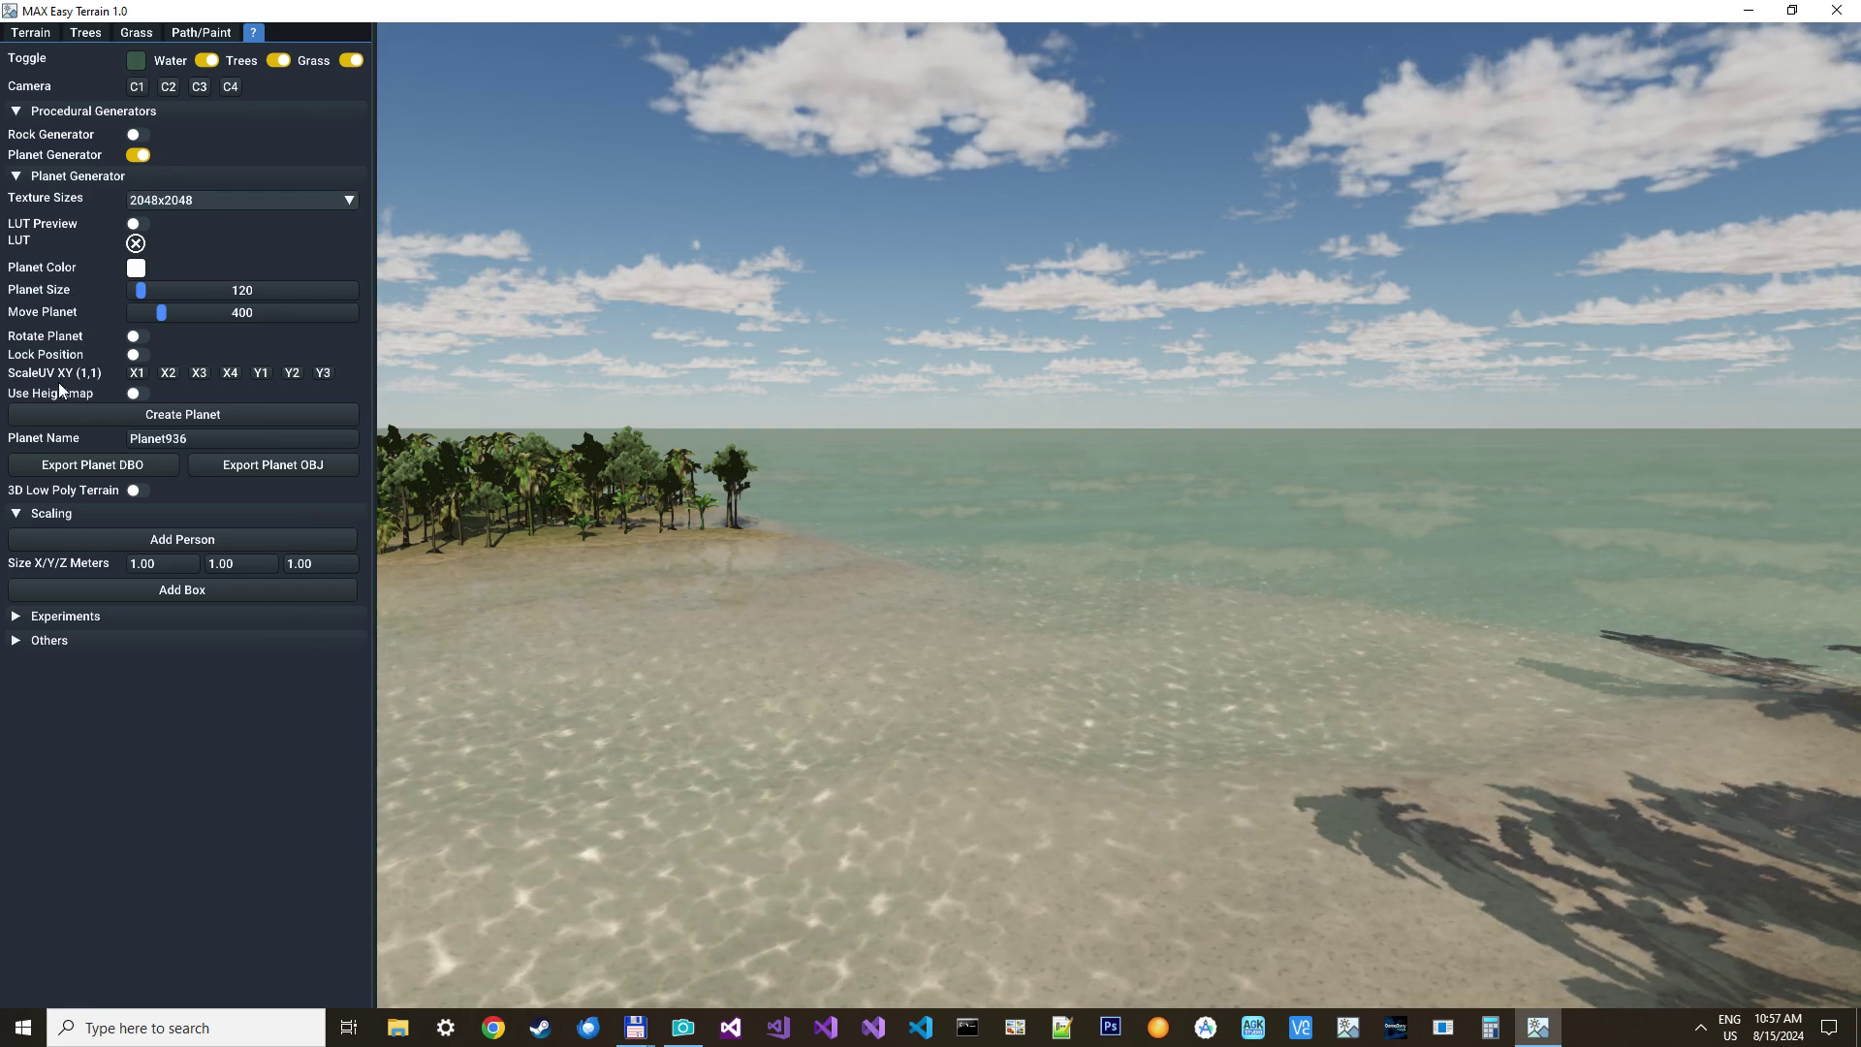
left_click(134, 394)
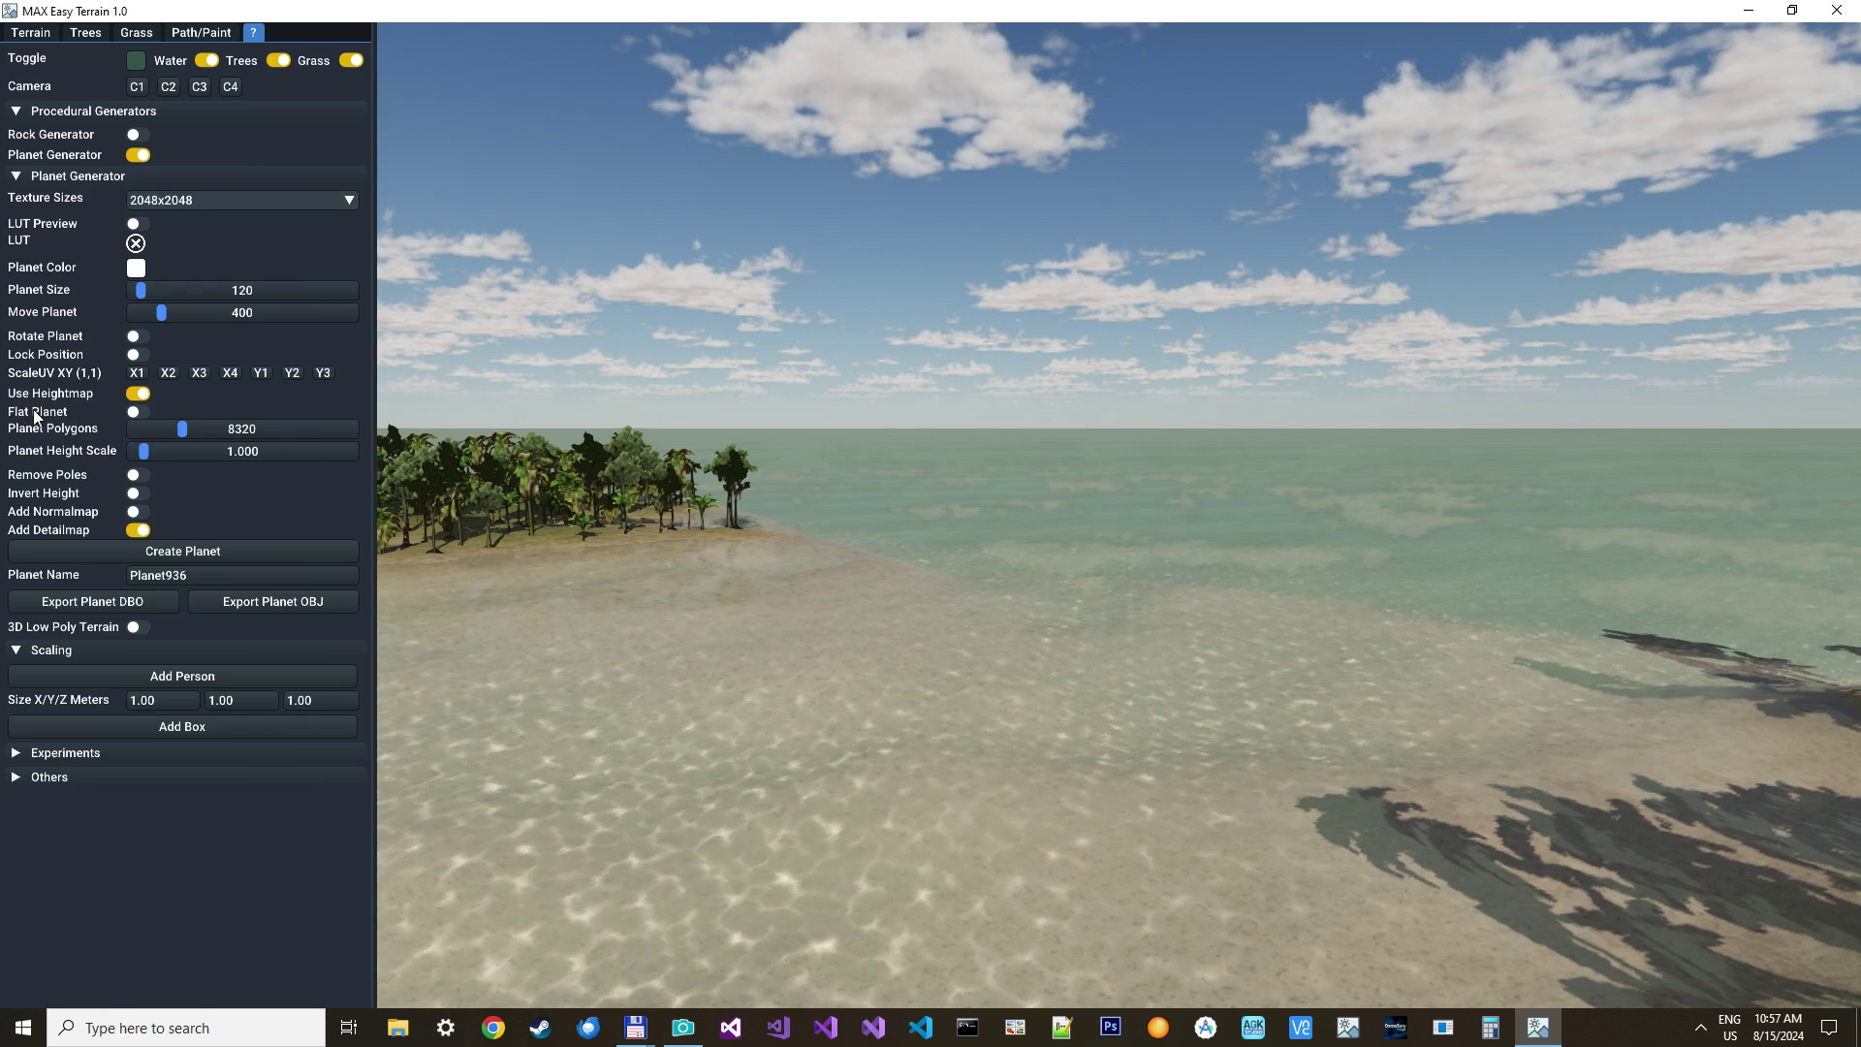
left_click(133, 413)
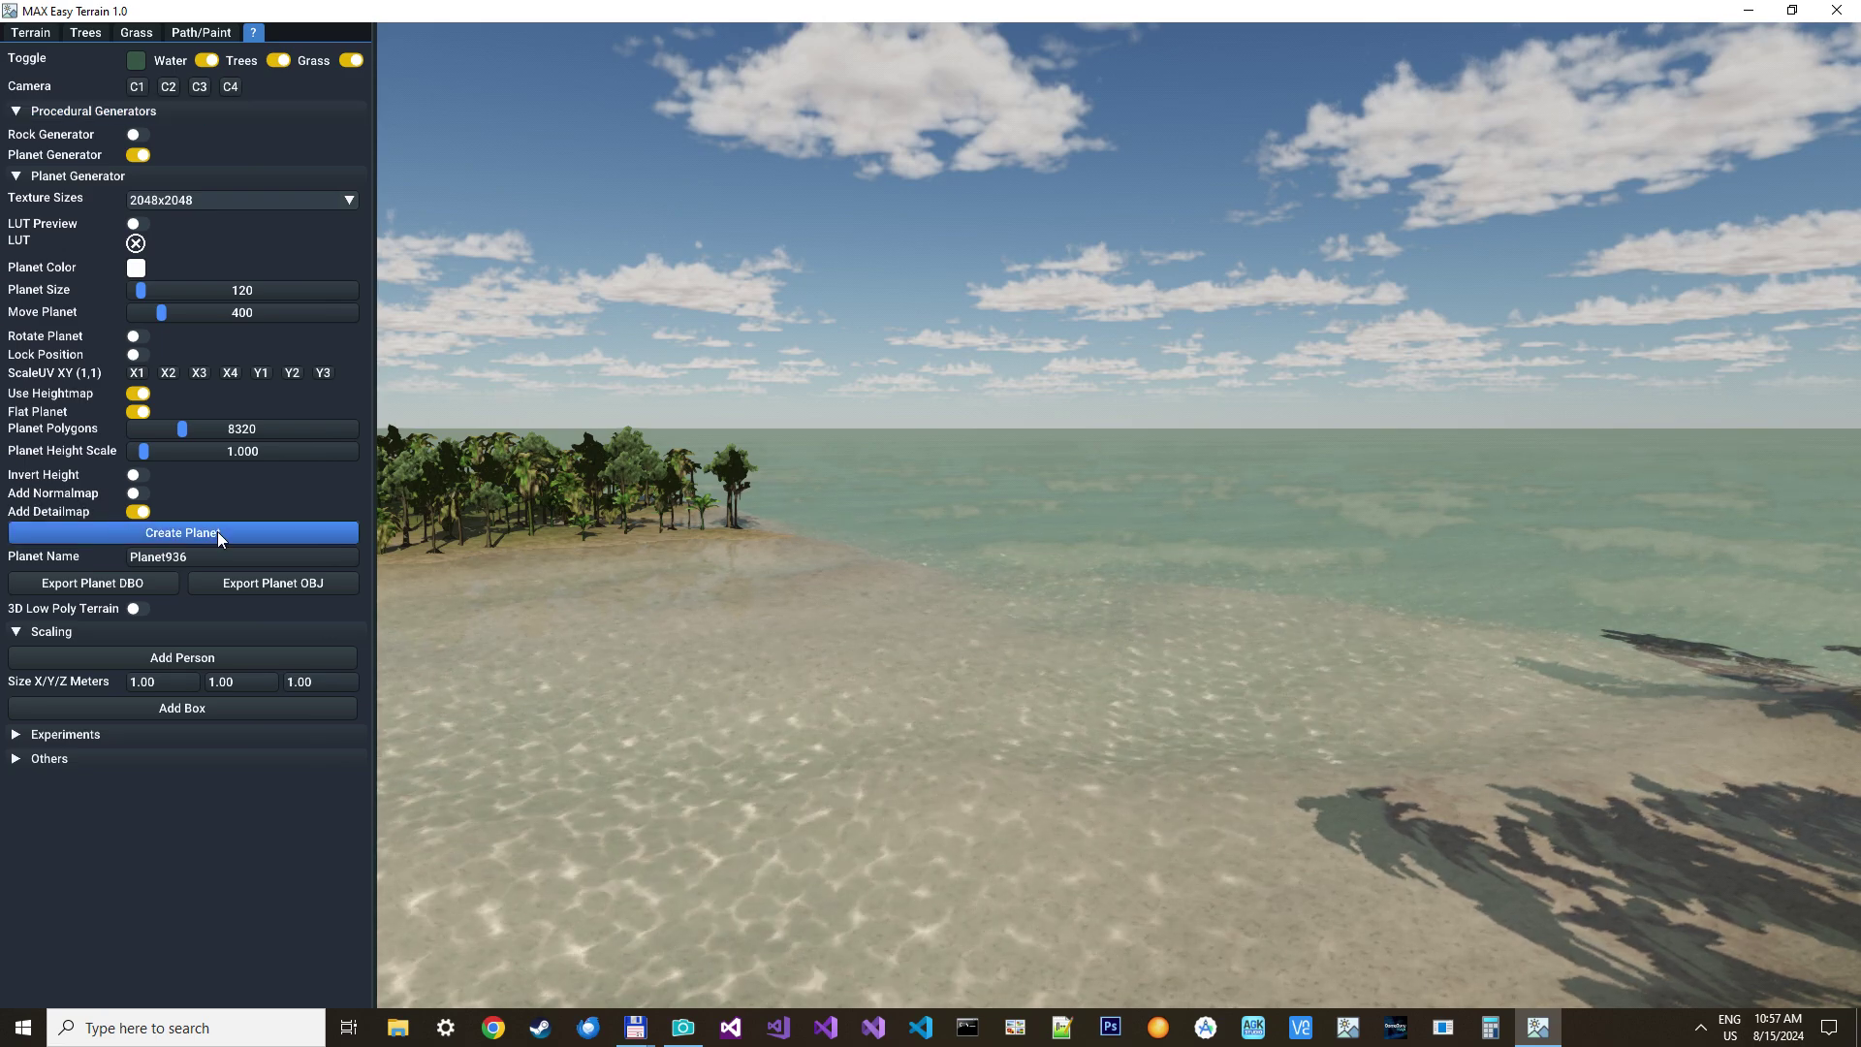
left_click(184, 532)
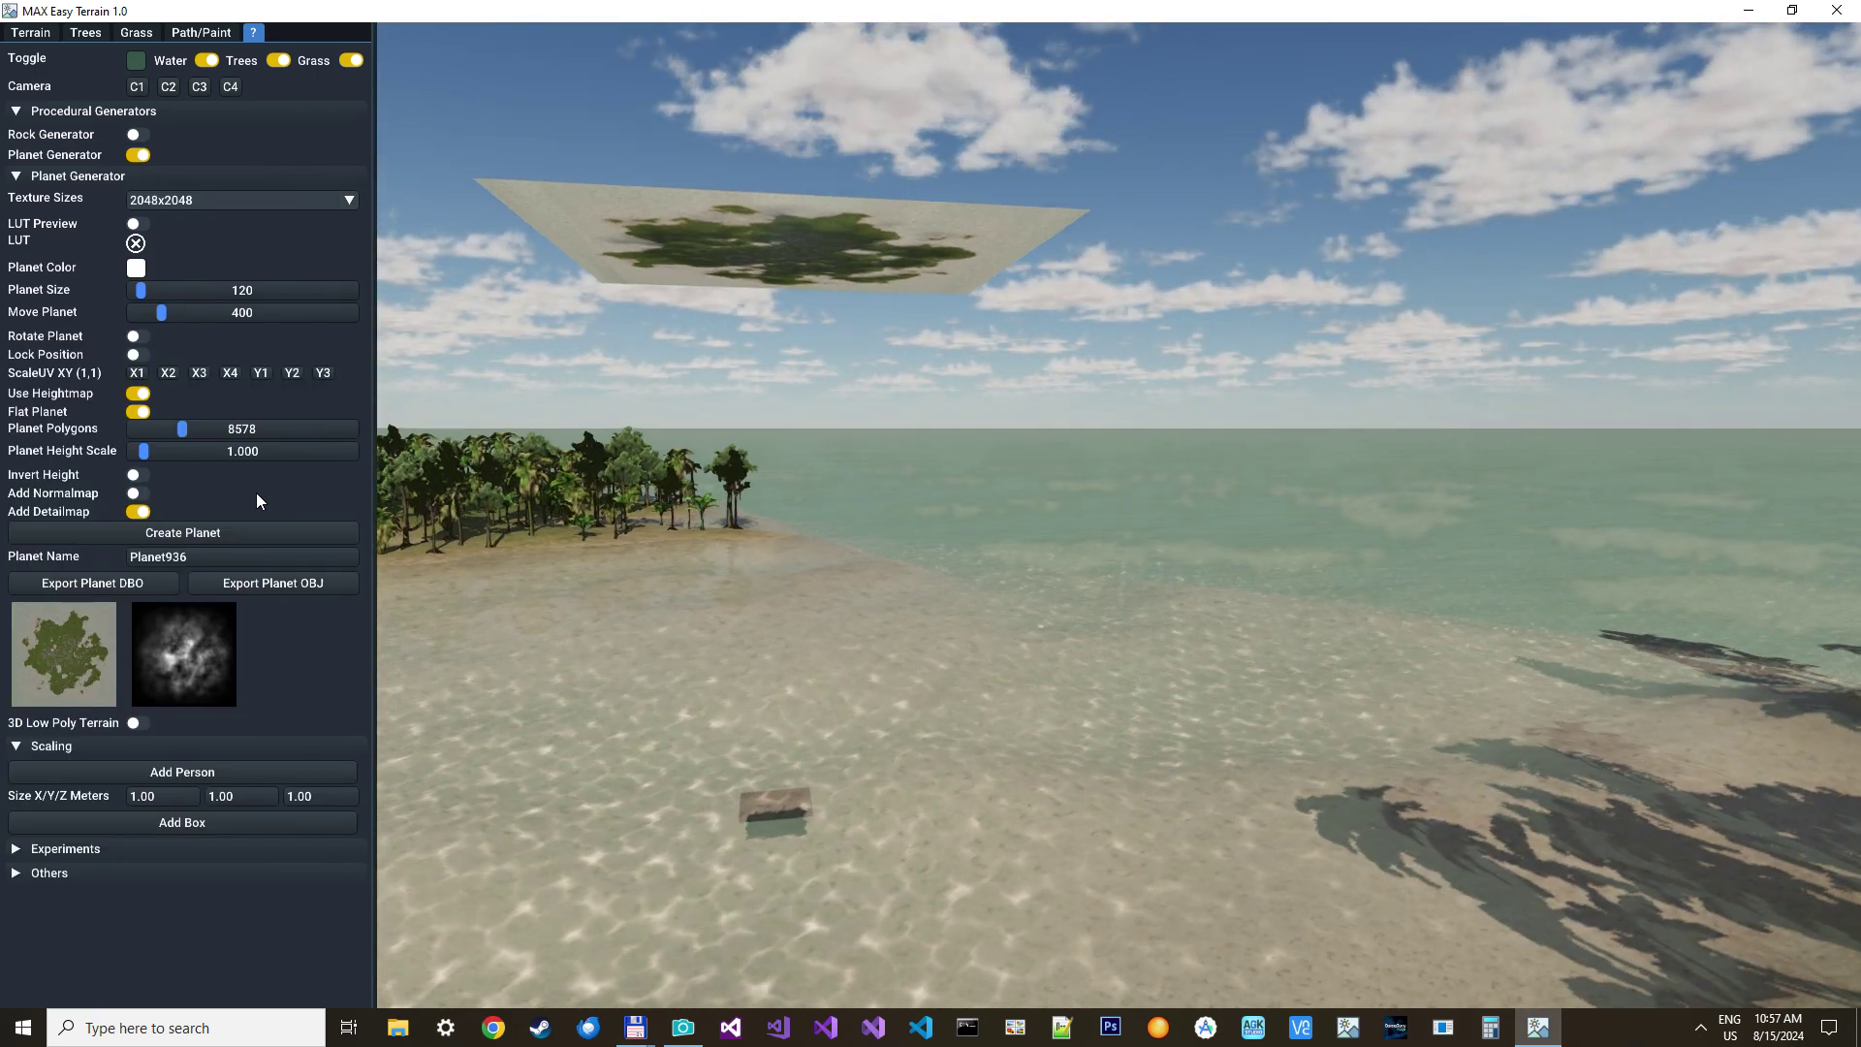
Set the flat planet's height scale to about 2.203 and turn off the water
right_click_drag(500, 425, 500, 593)
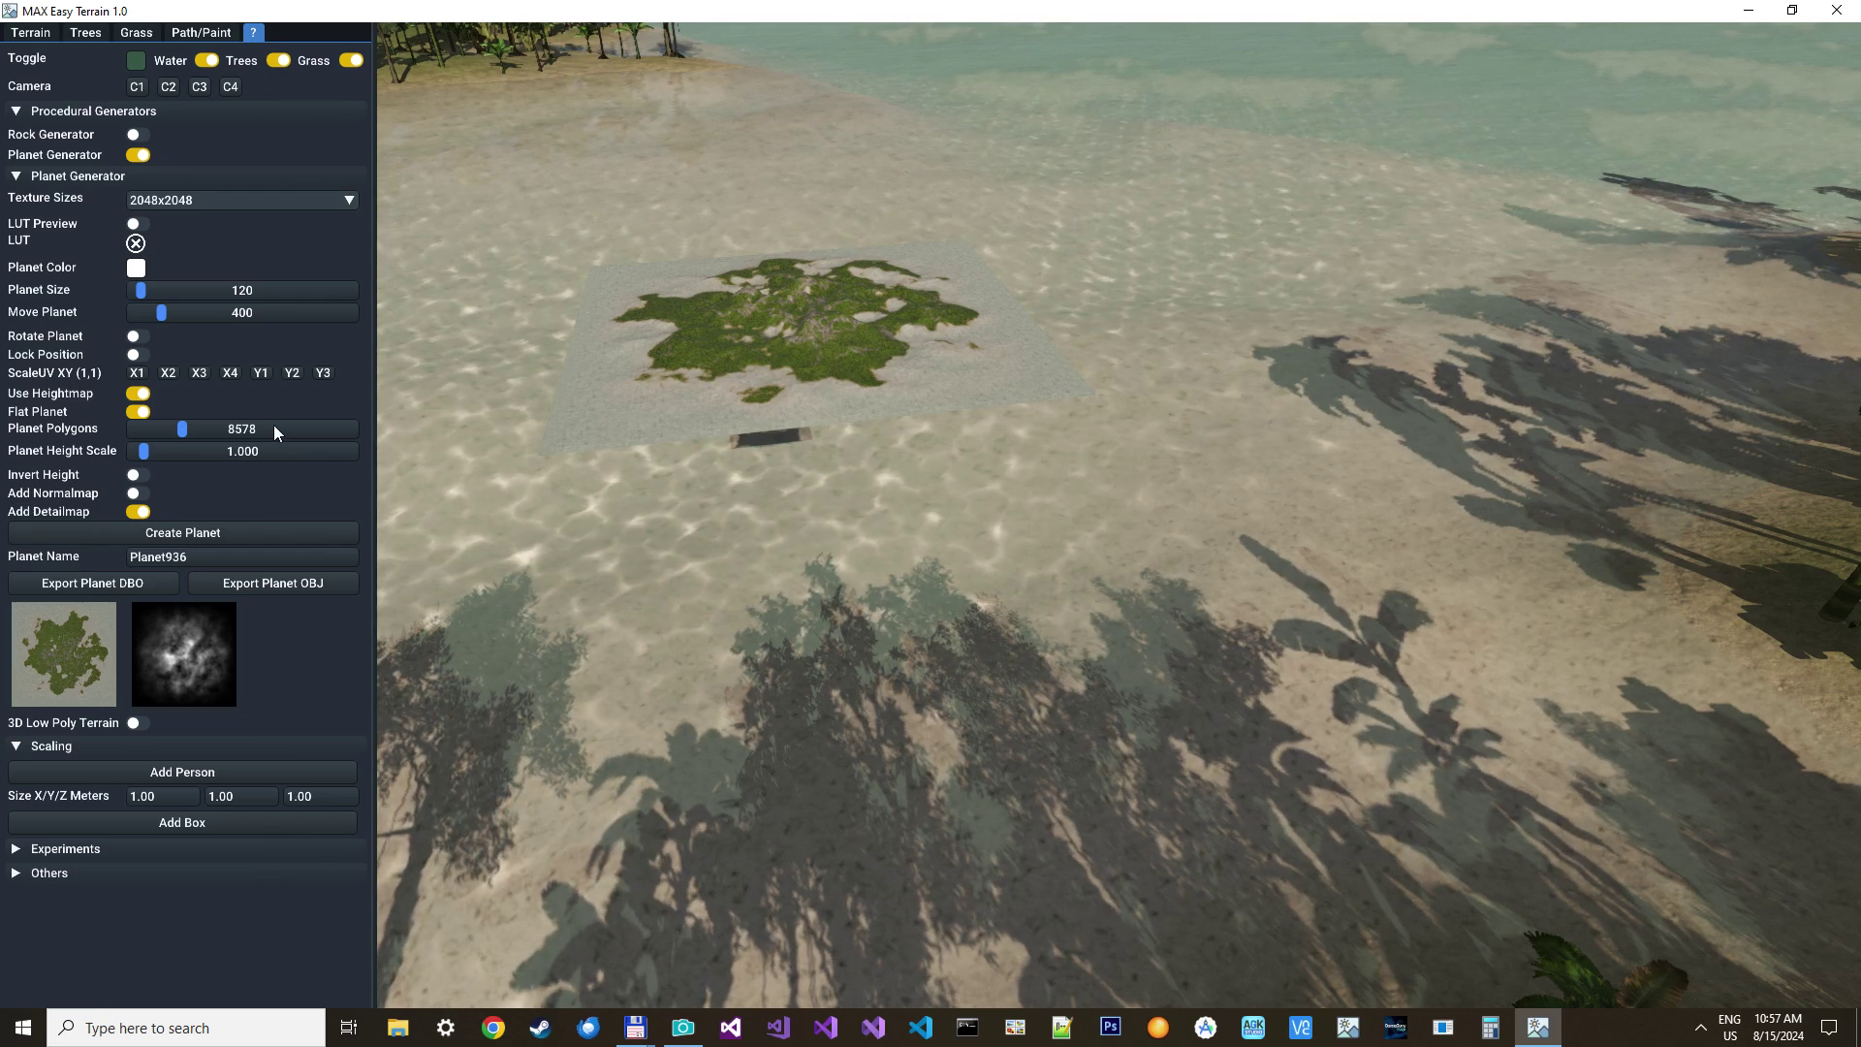
left_click_drag(146, 453, 160, 457)
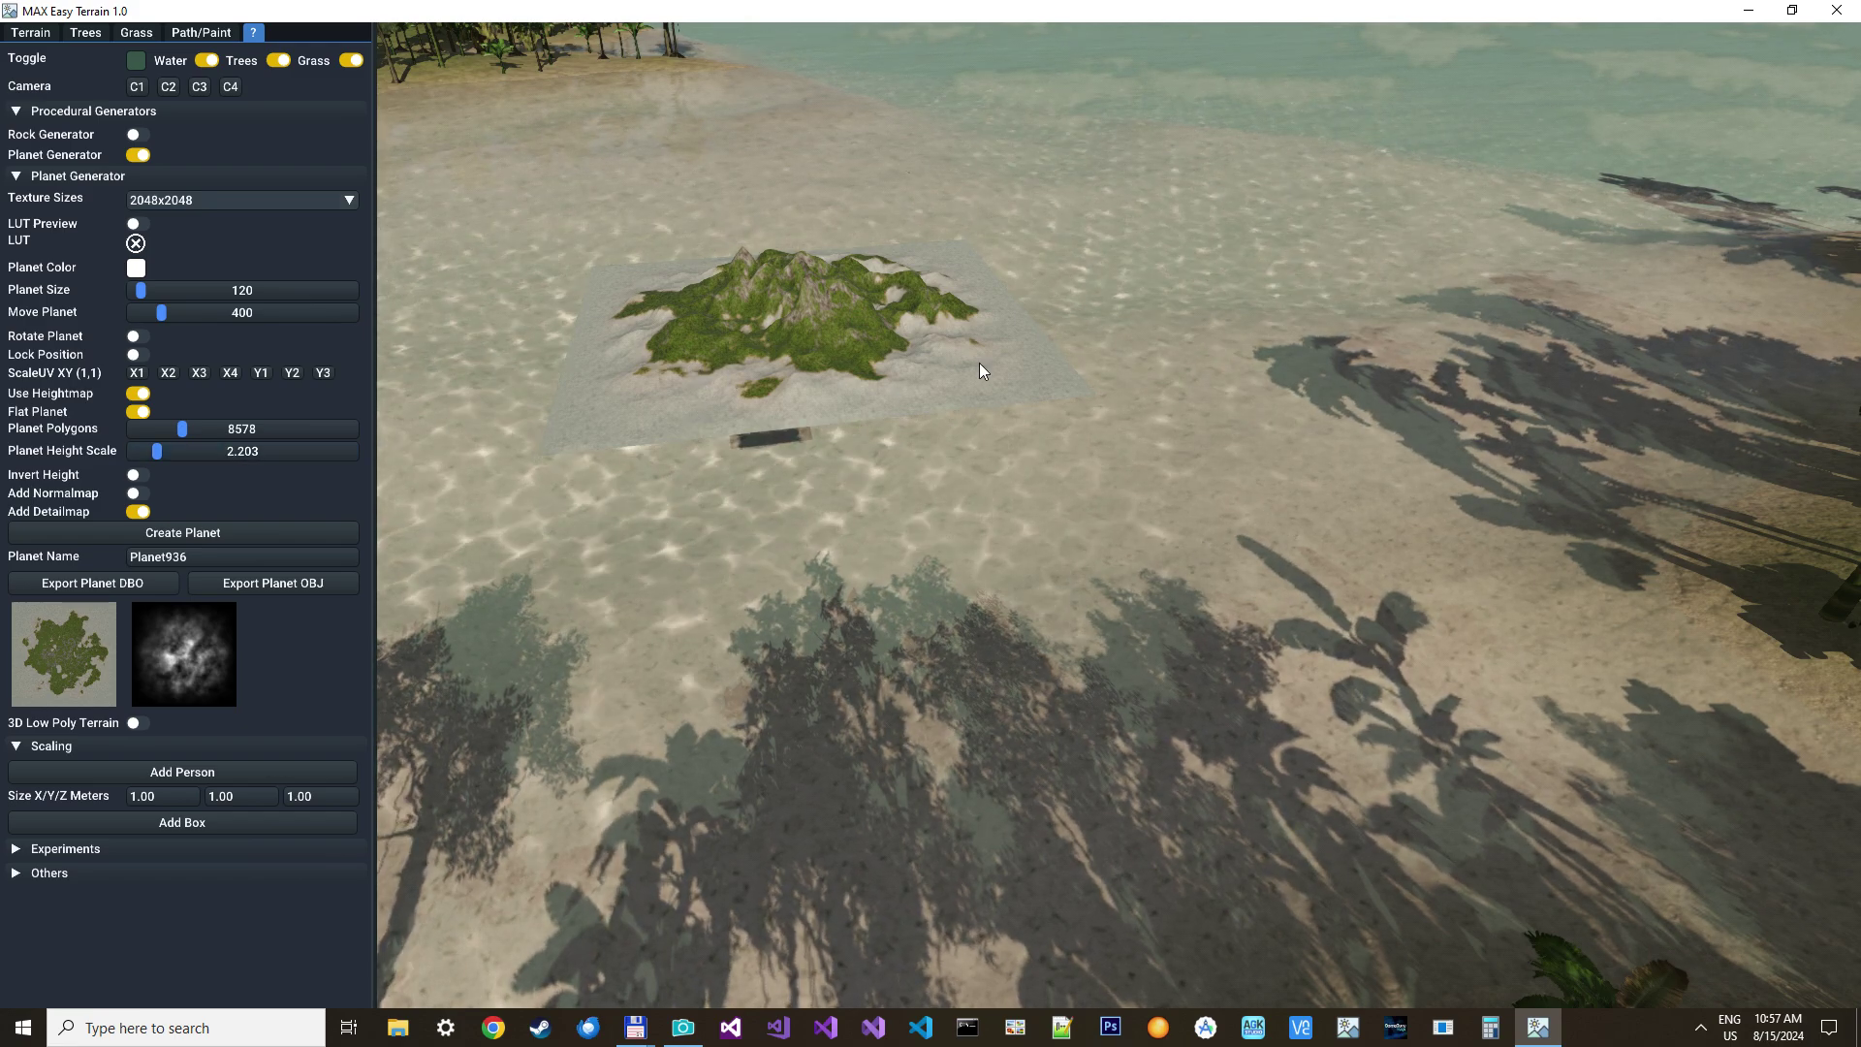
left_click(204, 60)
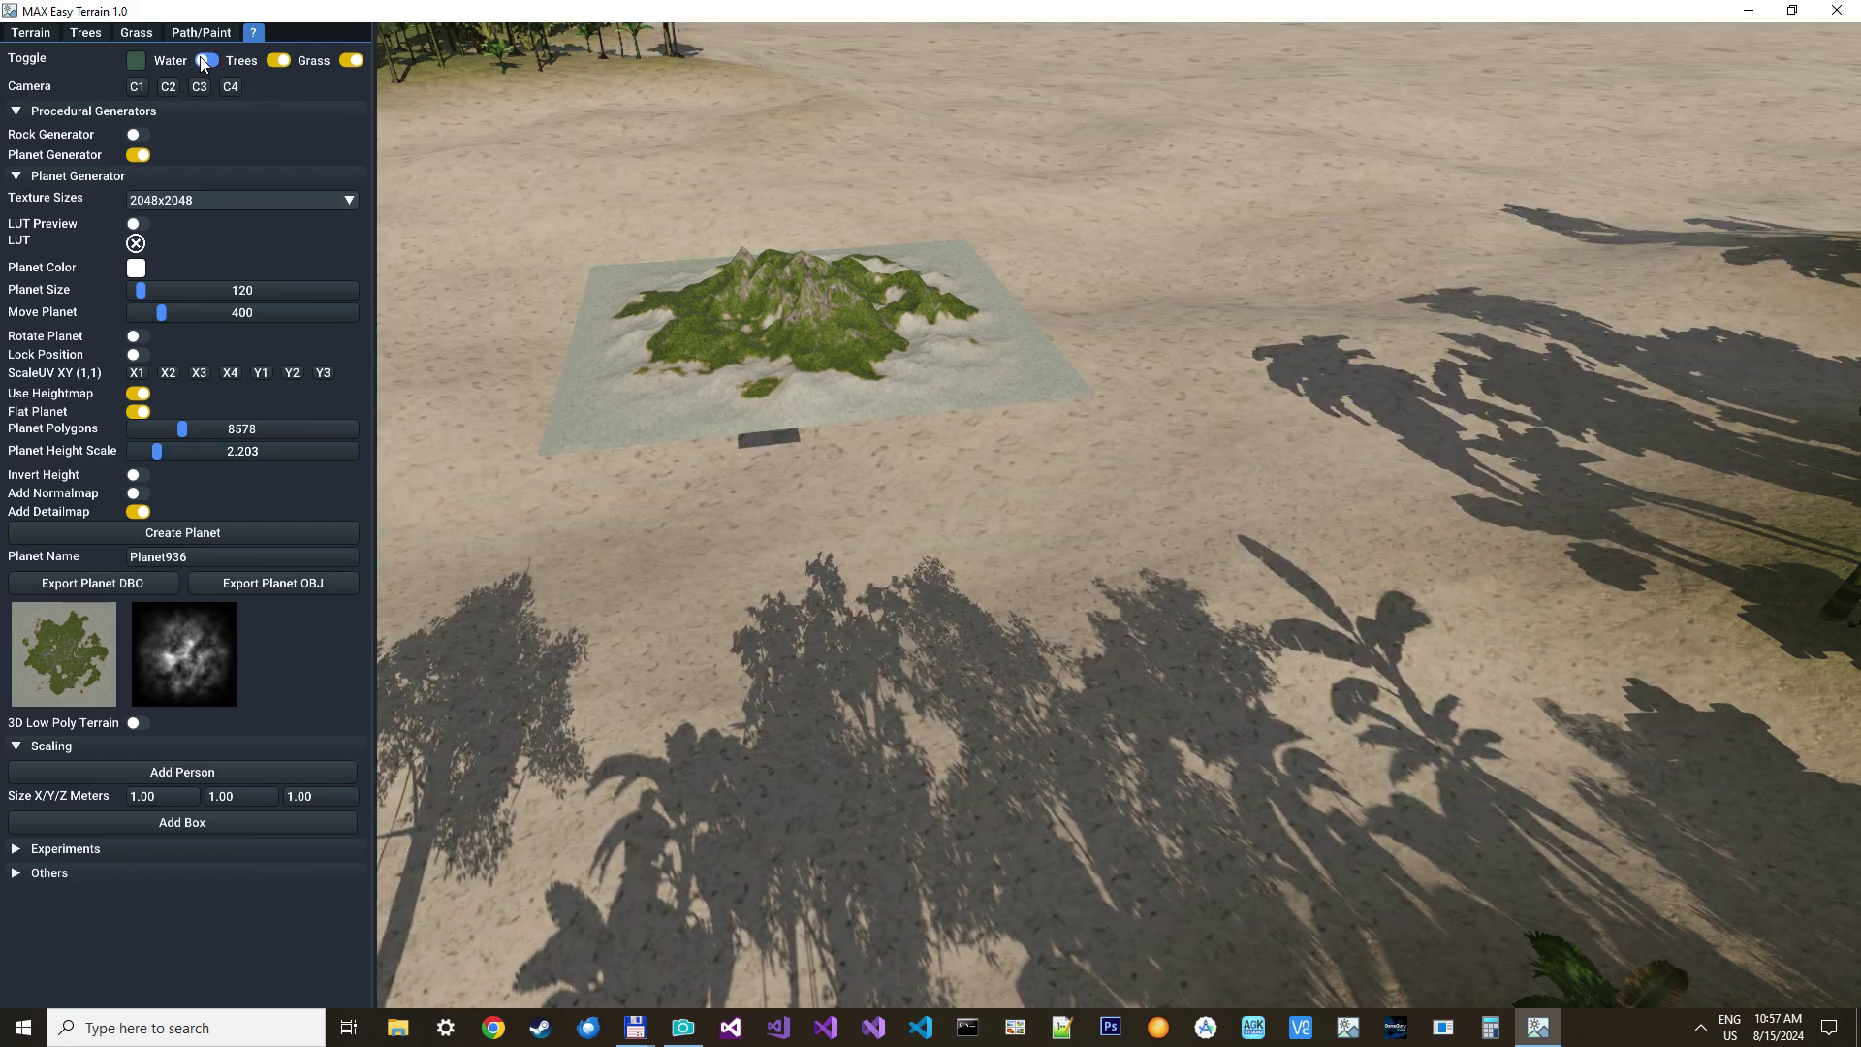
right_click_drag(698, 291, 407, 313)
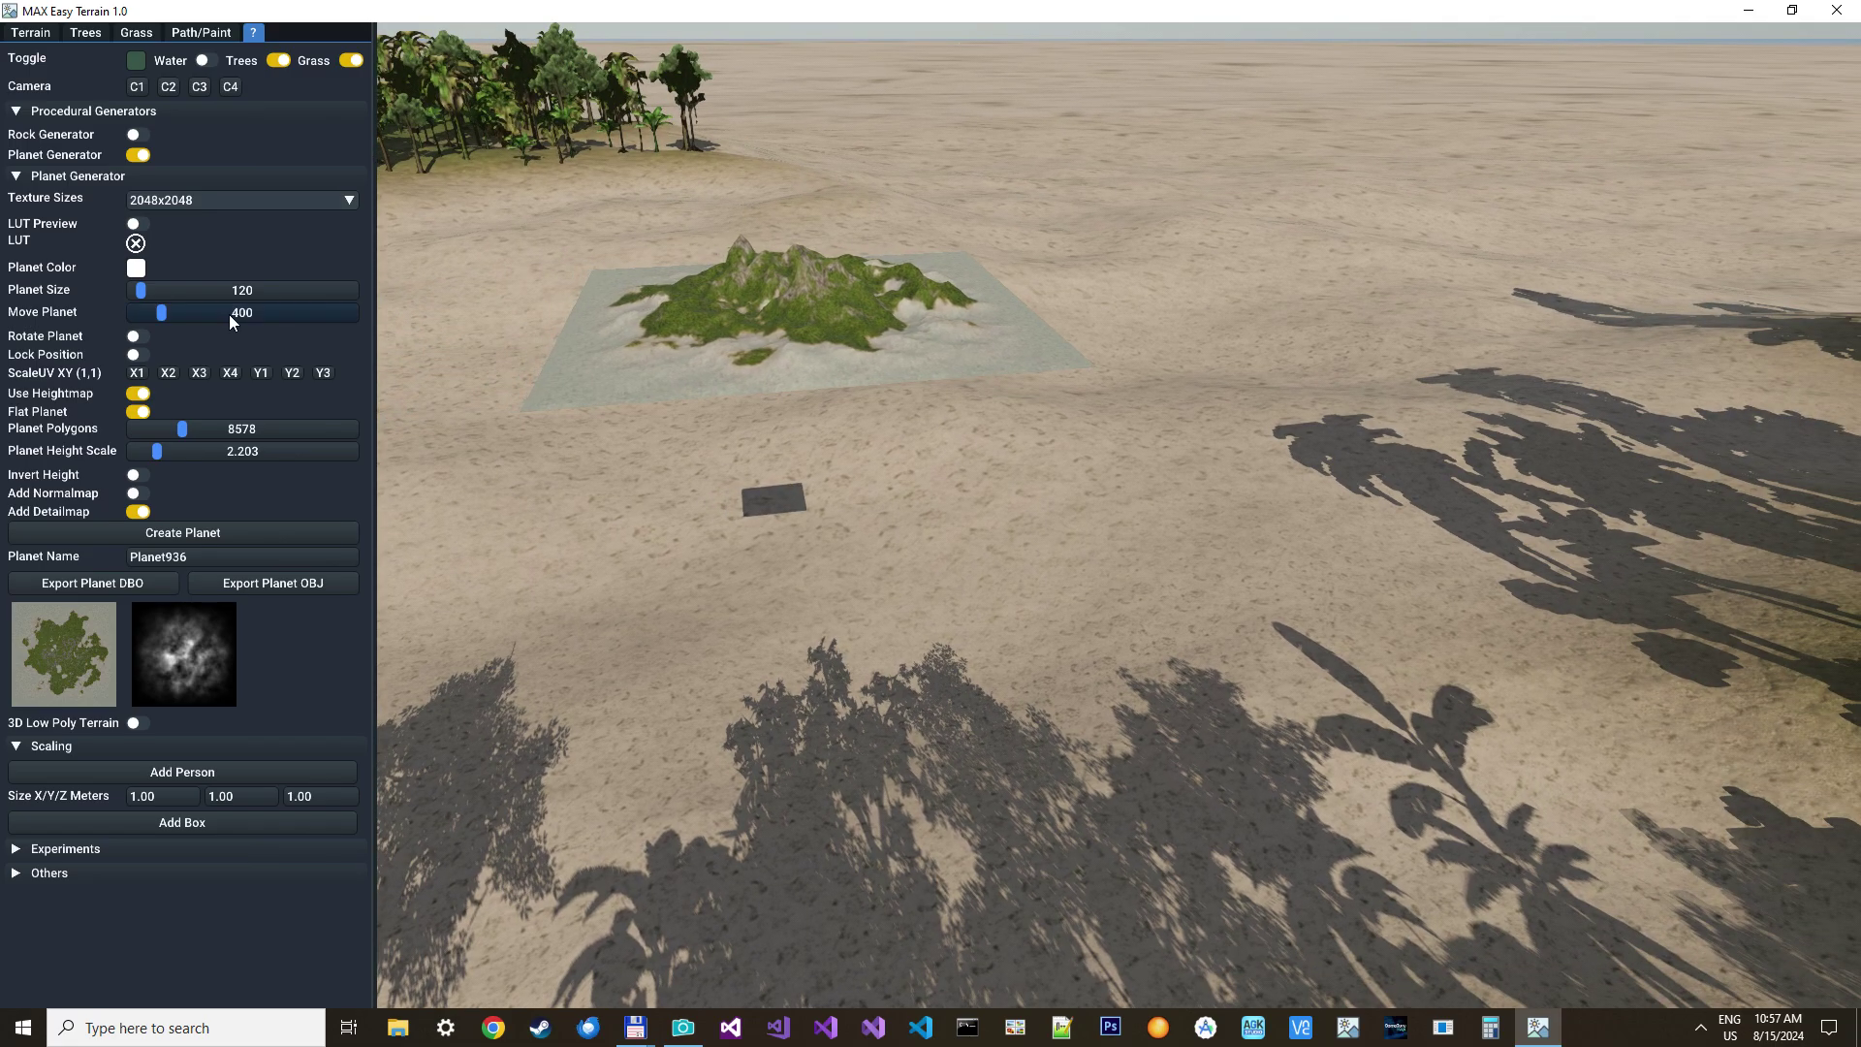
Set the planet size to 379 and the Move Planet value to 893, and lock the planet's position
mouse_move(163, 314)
left_mouse_down()
mouse_move(197, 313)
mouse_move(160, 291)
left_mouse_up()
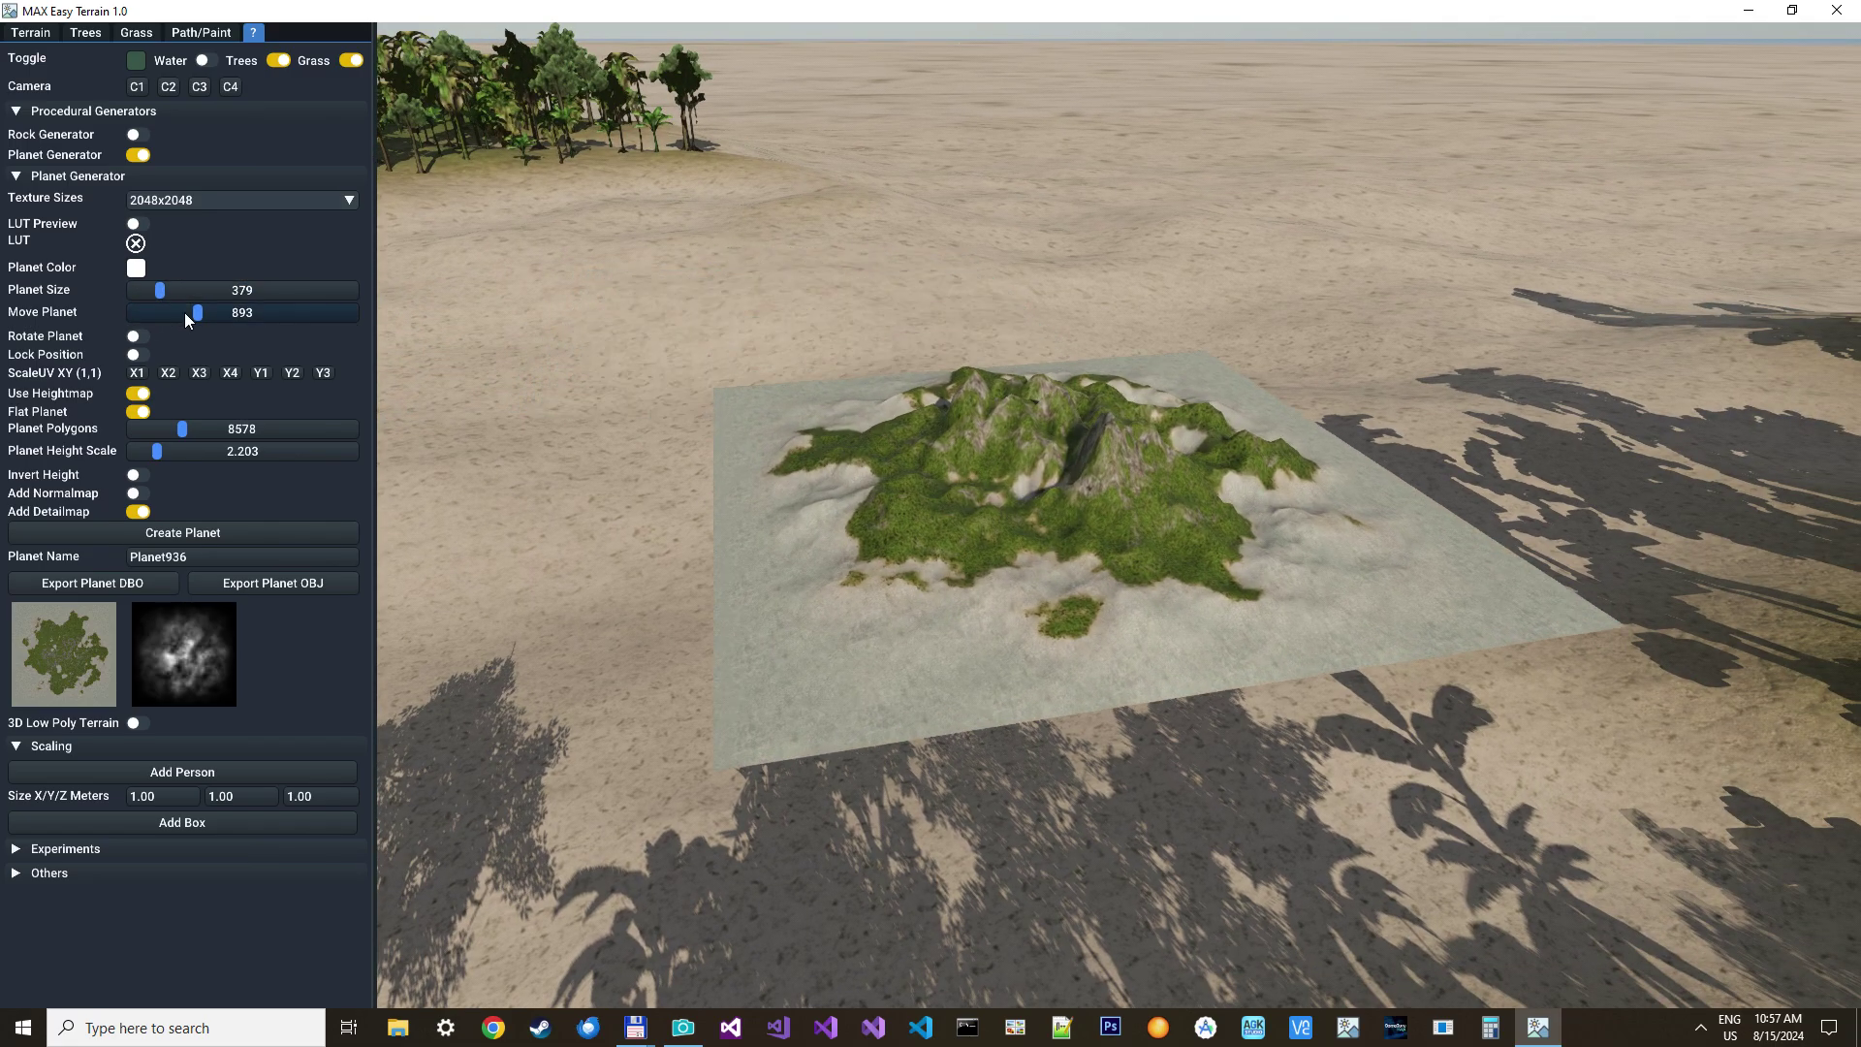
left_click(136, 353)
key("w")
right_click_drag(698, 466, 617, 450)
key("s")
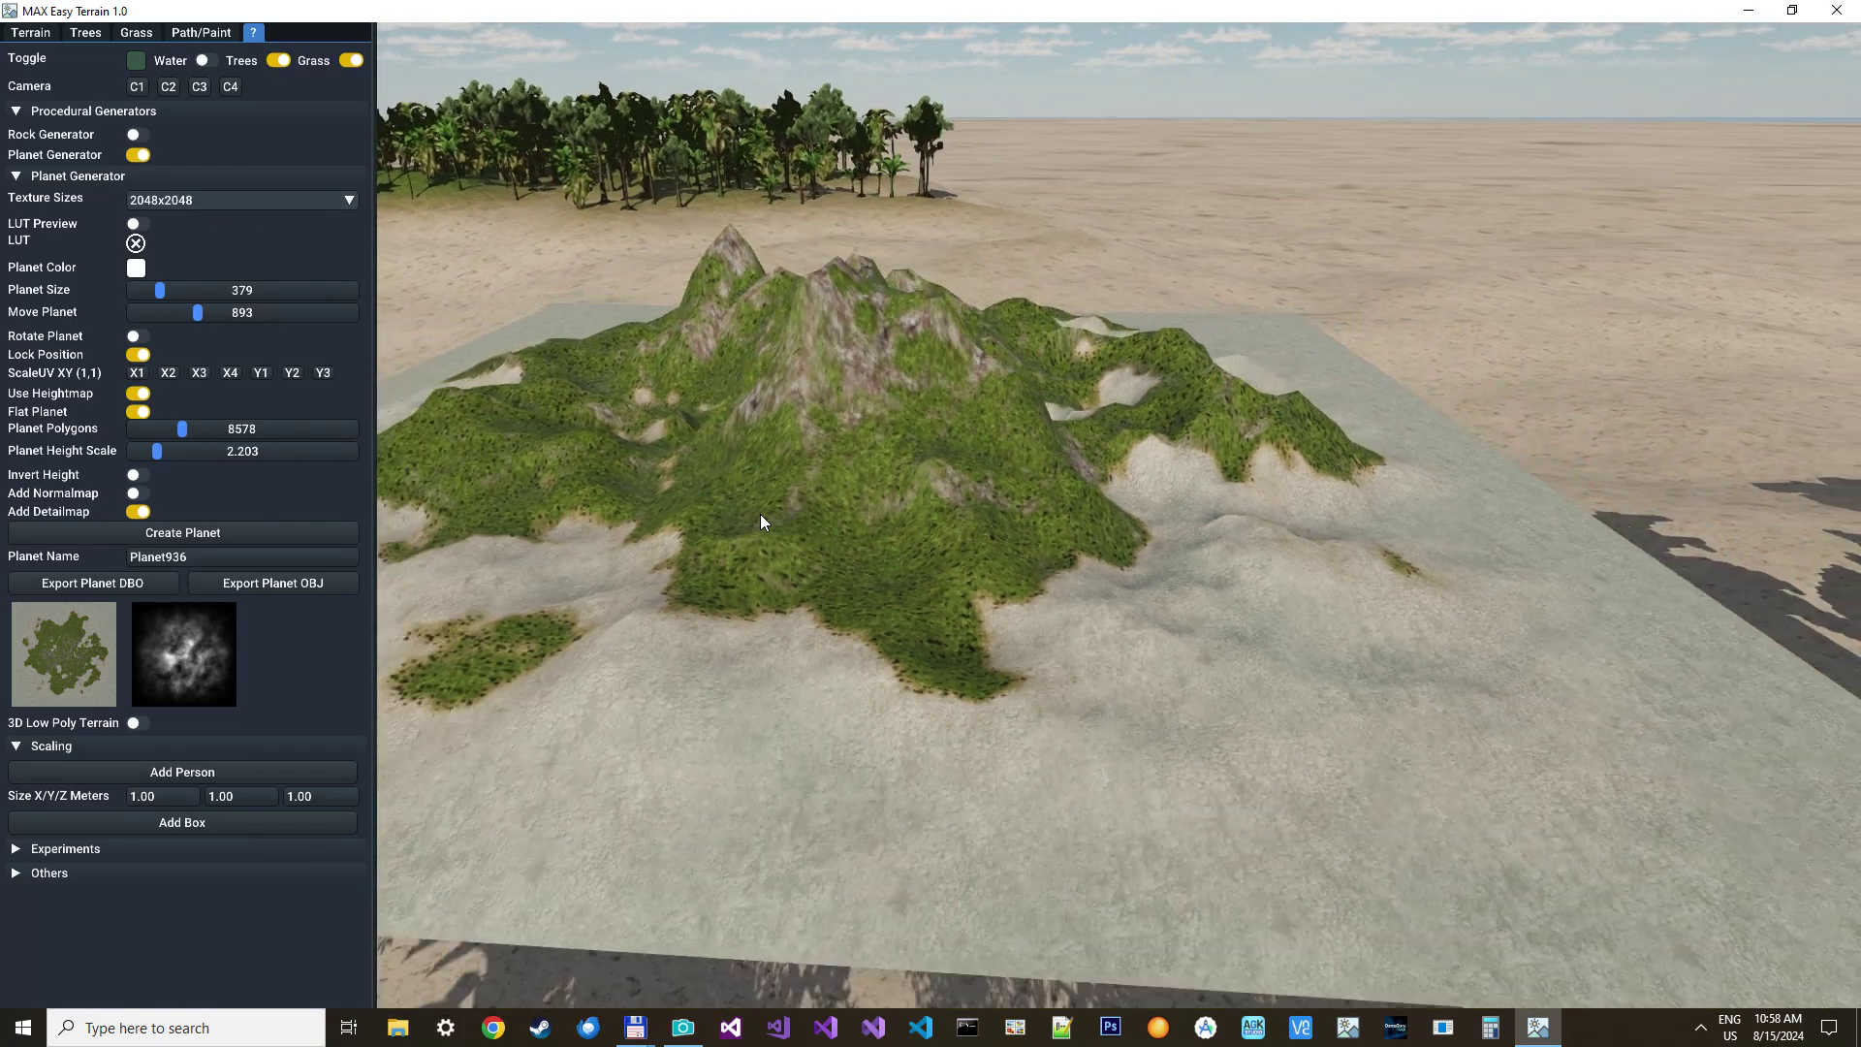
Turn off the trees and create the flat planet again without water or trees
left_click(277, 61)
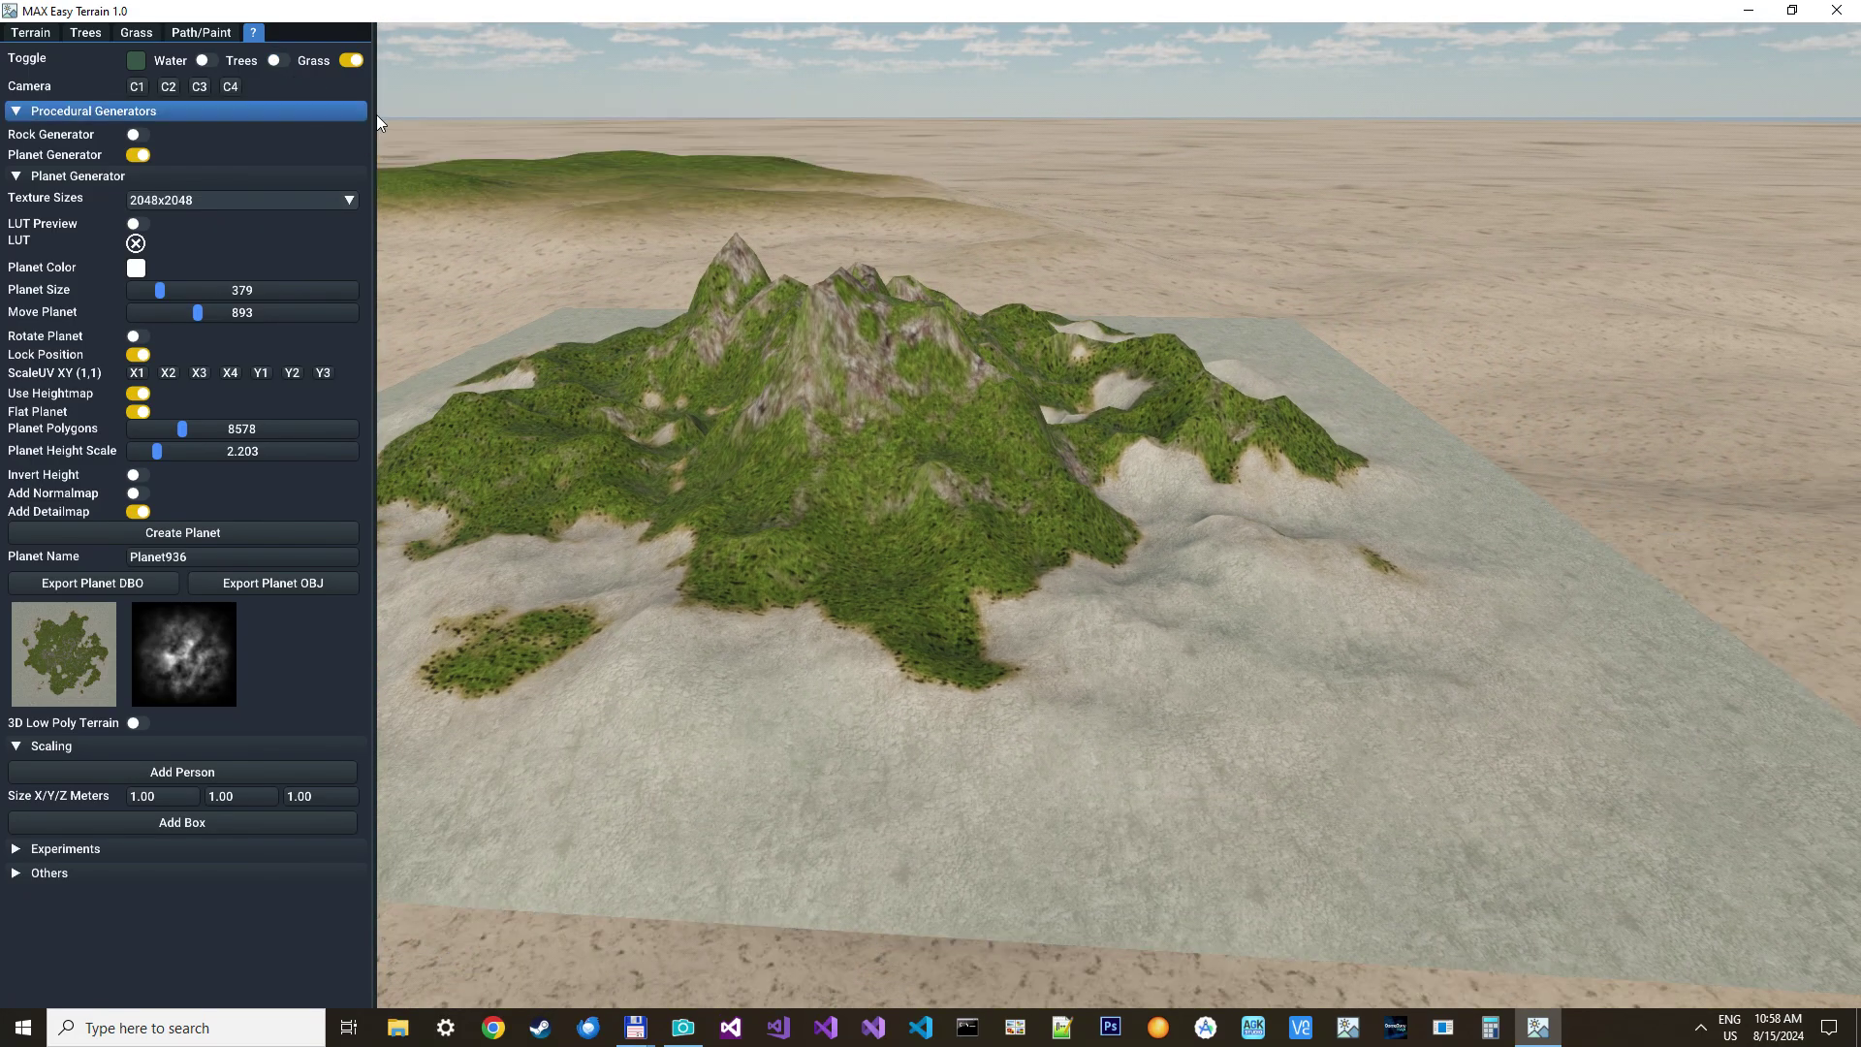
left_click(213, 533)
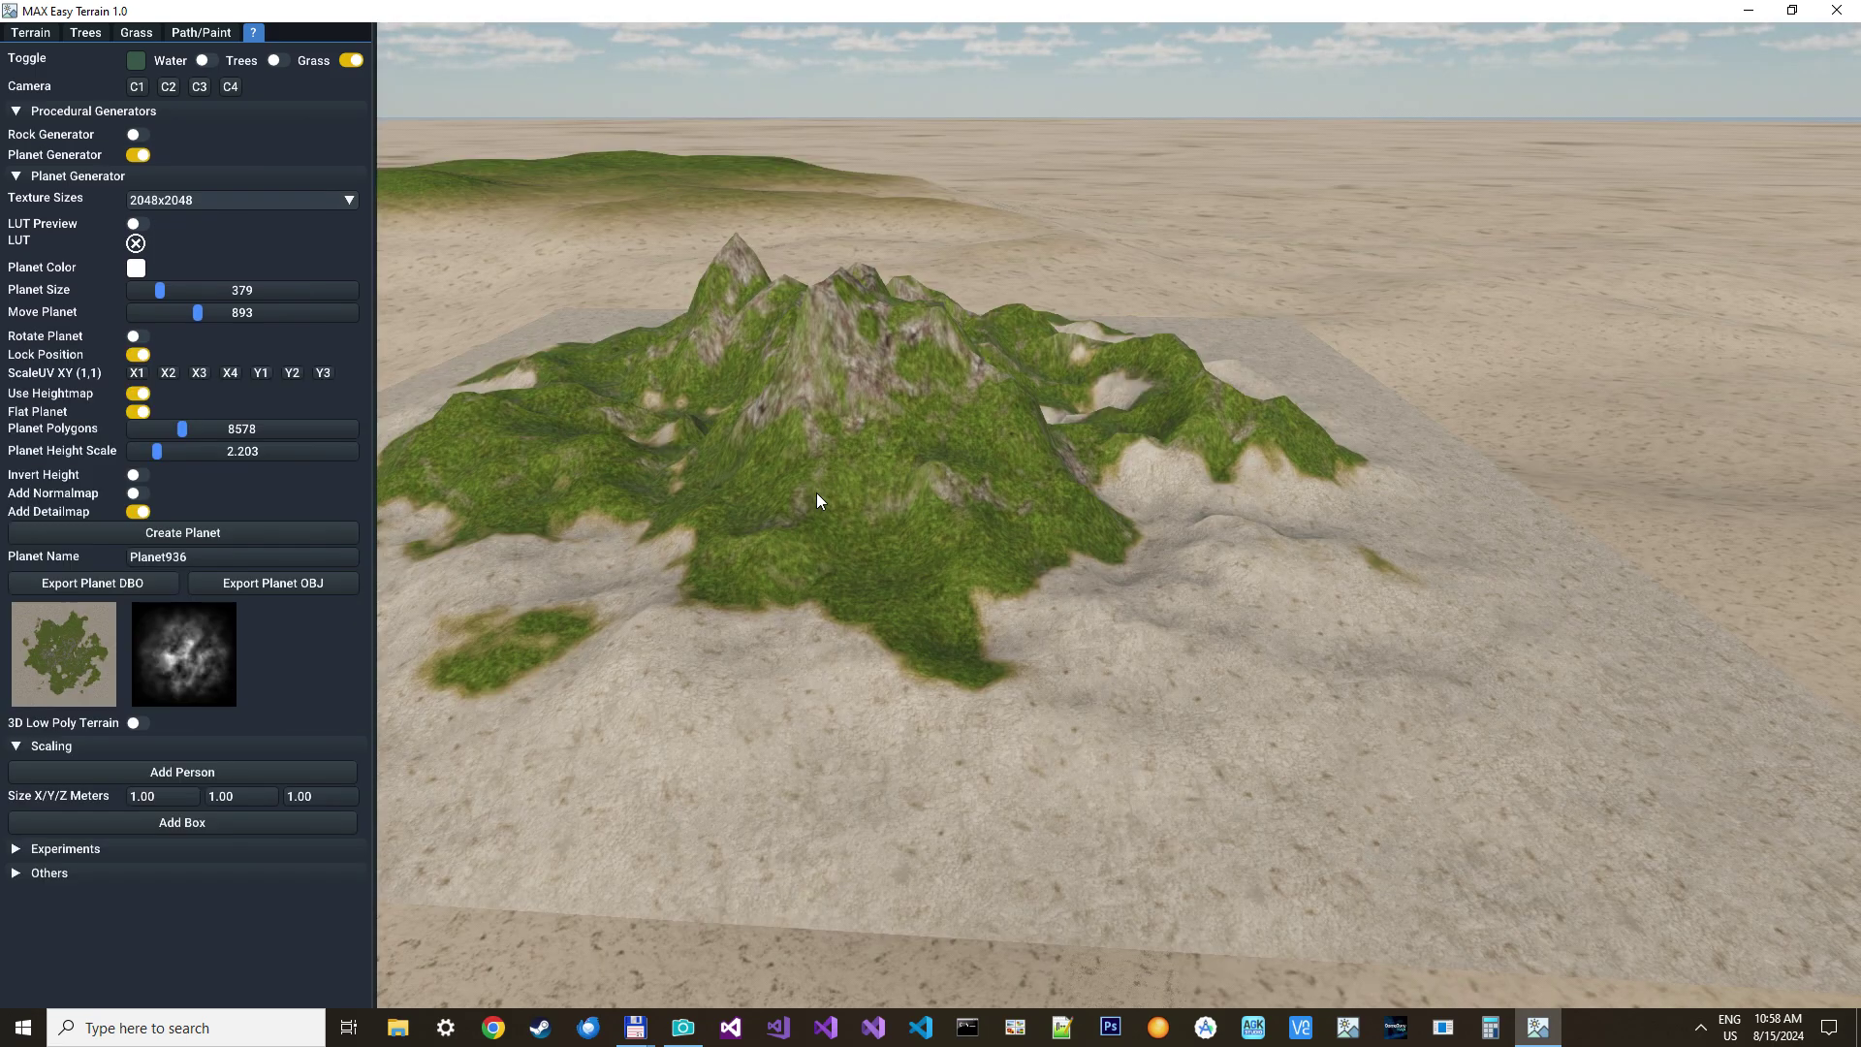
key("w")
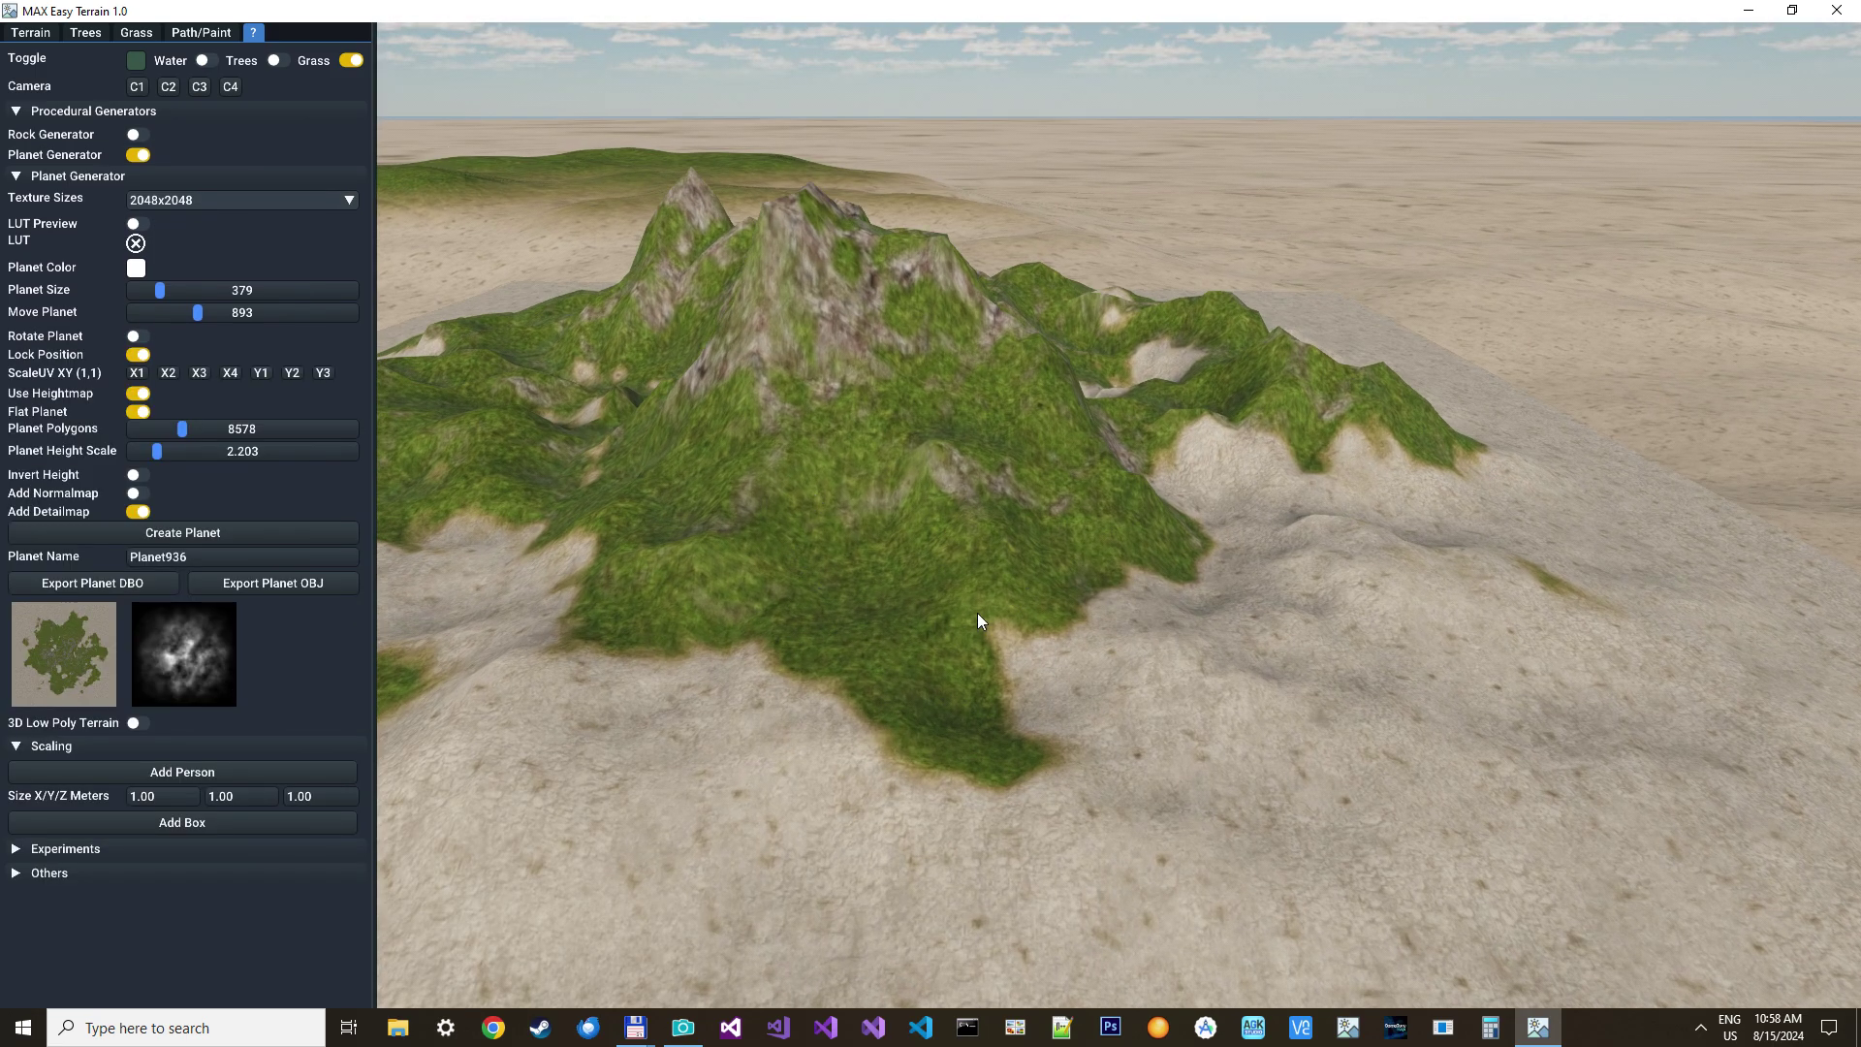
Examine the flat planet's mountains and shoreline up close and from farther away
right_click_drag(977, 613, 1188, 560)
key("w")
key("s")
key("s")
key("w")
key("s")
key("a")
key("s")
key("s")
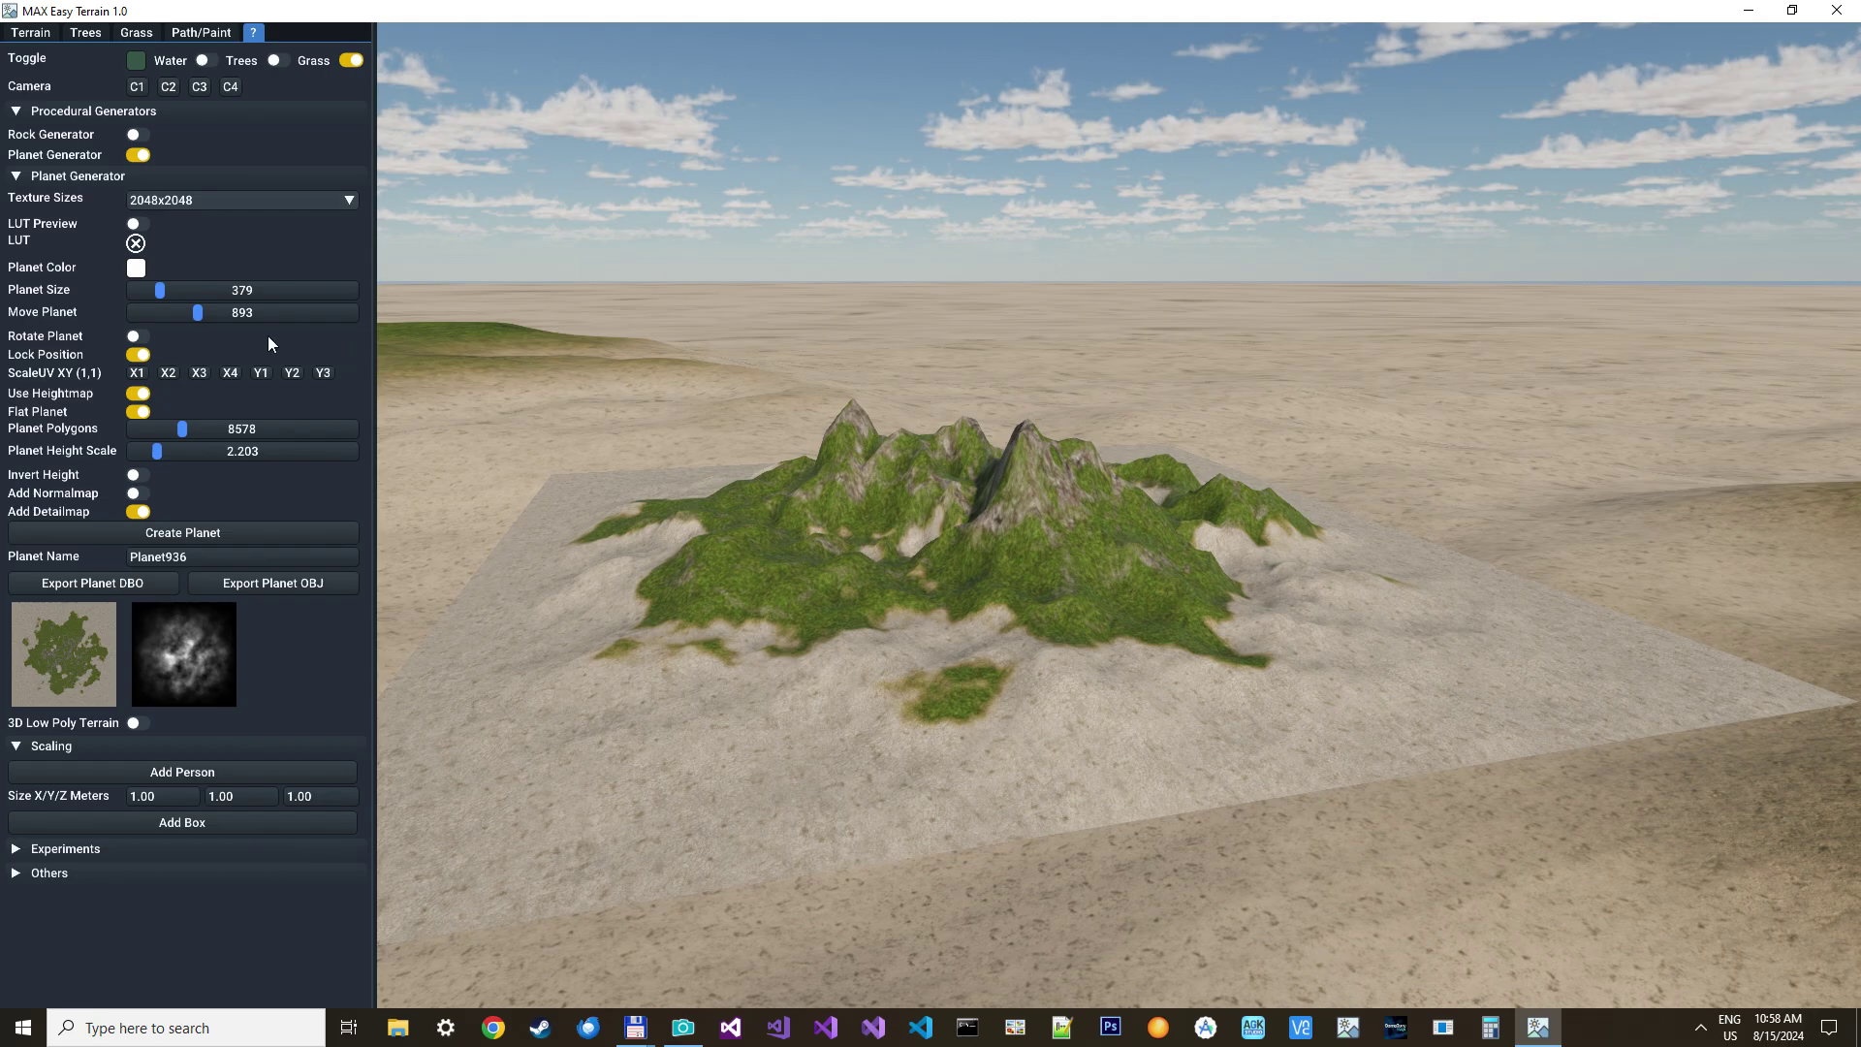
Set the flat planet to 12638 polygons and a height scale of 2.467, add a normalmap, and create it again
left_click_drag(160, 451, 202, 438)
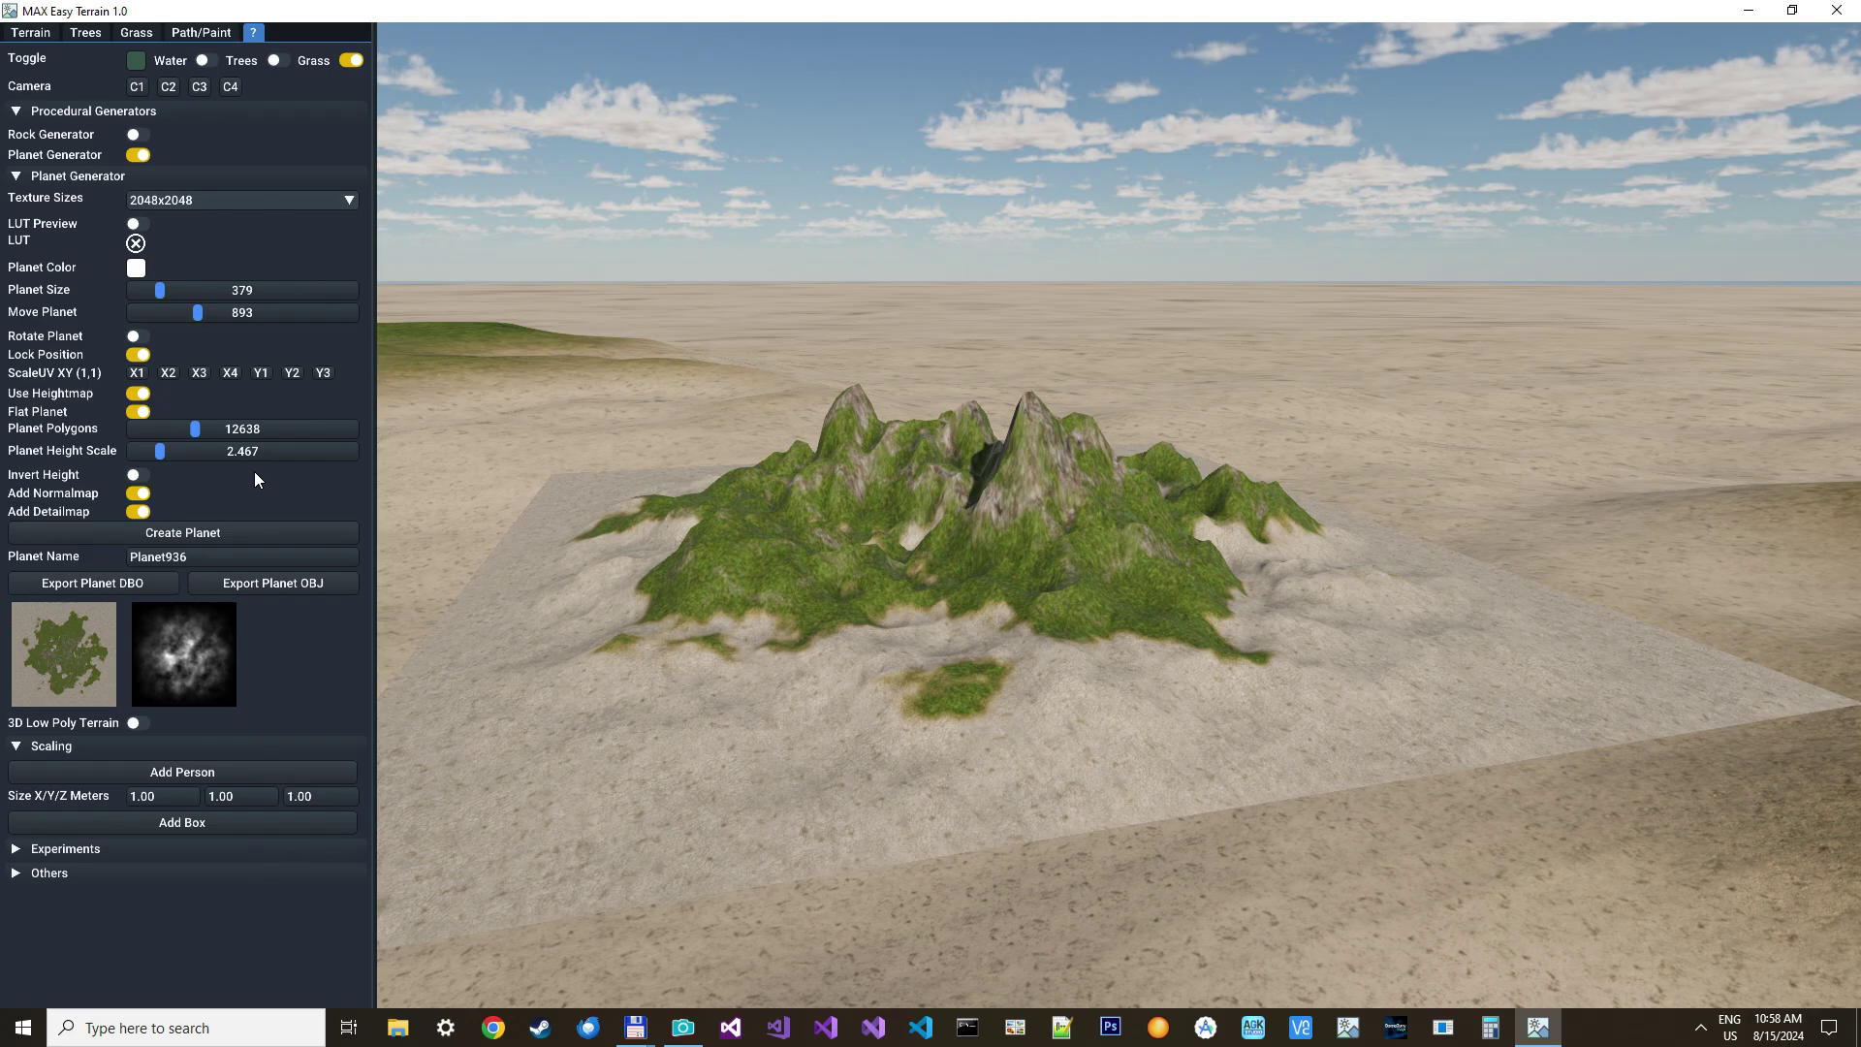
left_click(180, 533)
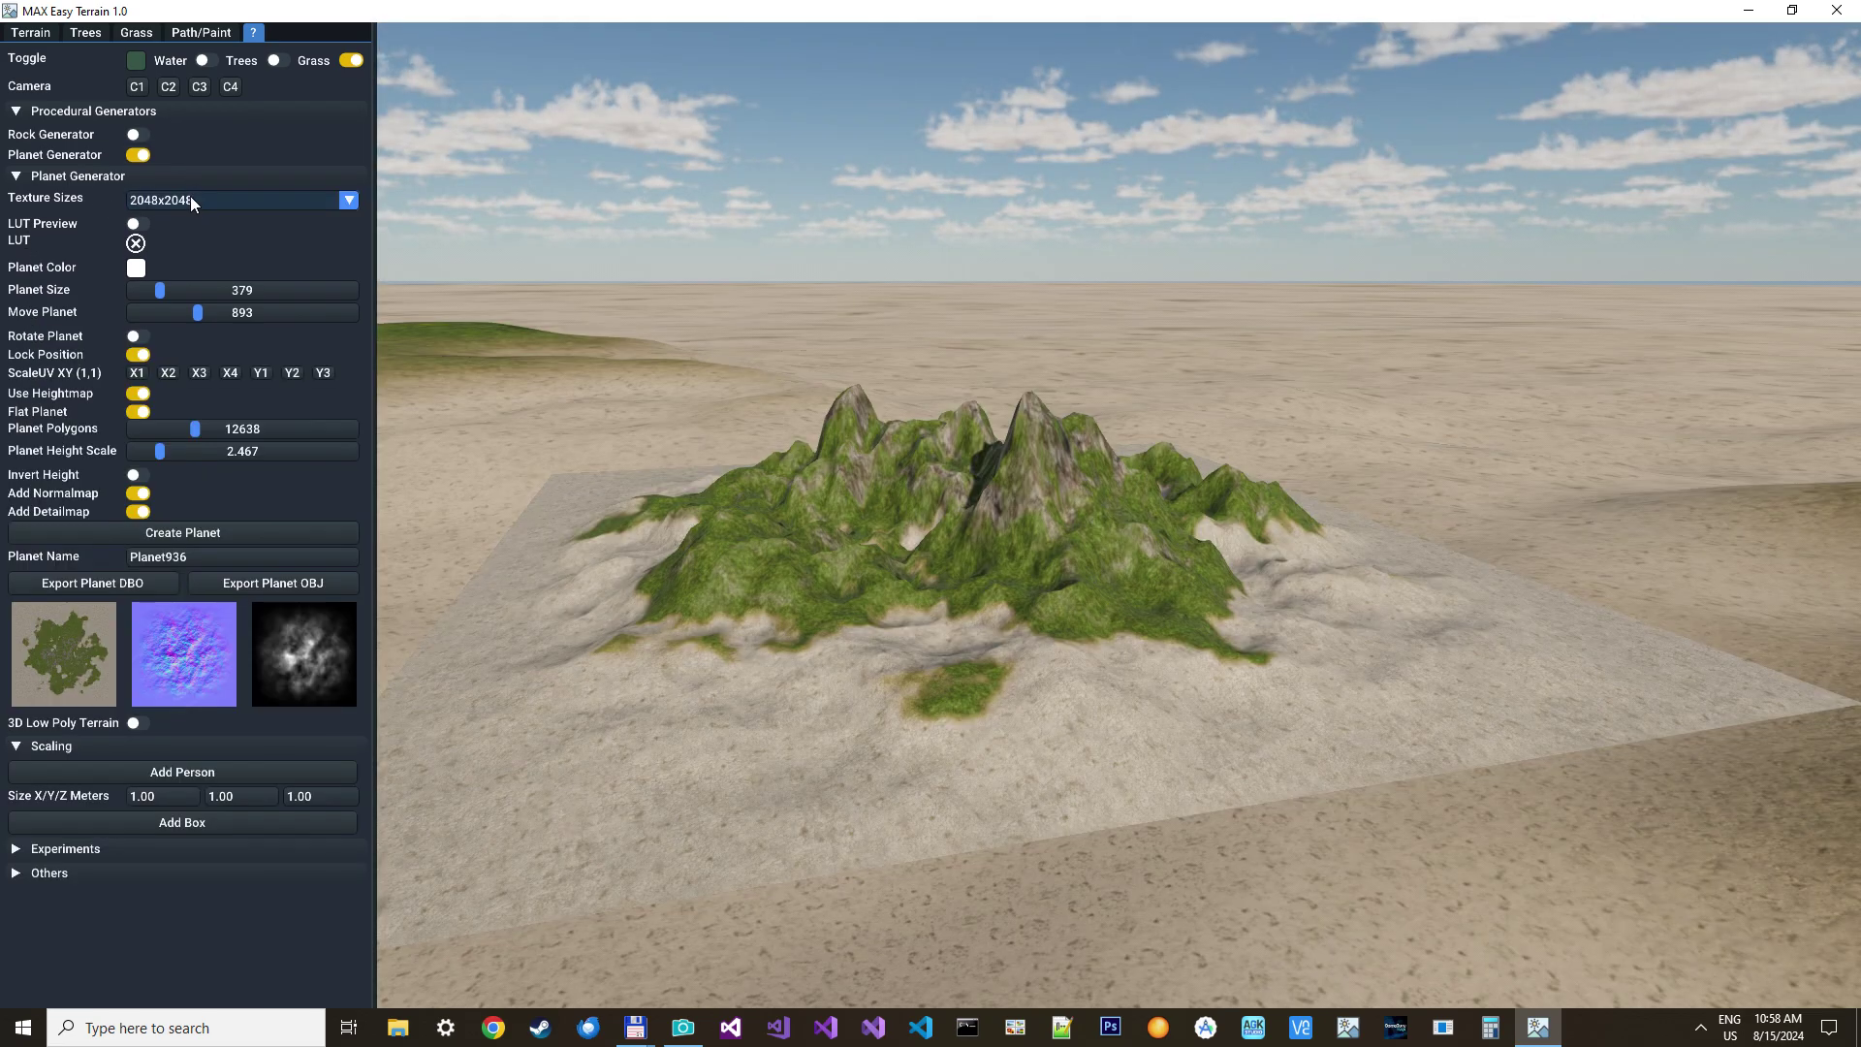
left_click(190, 200)
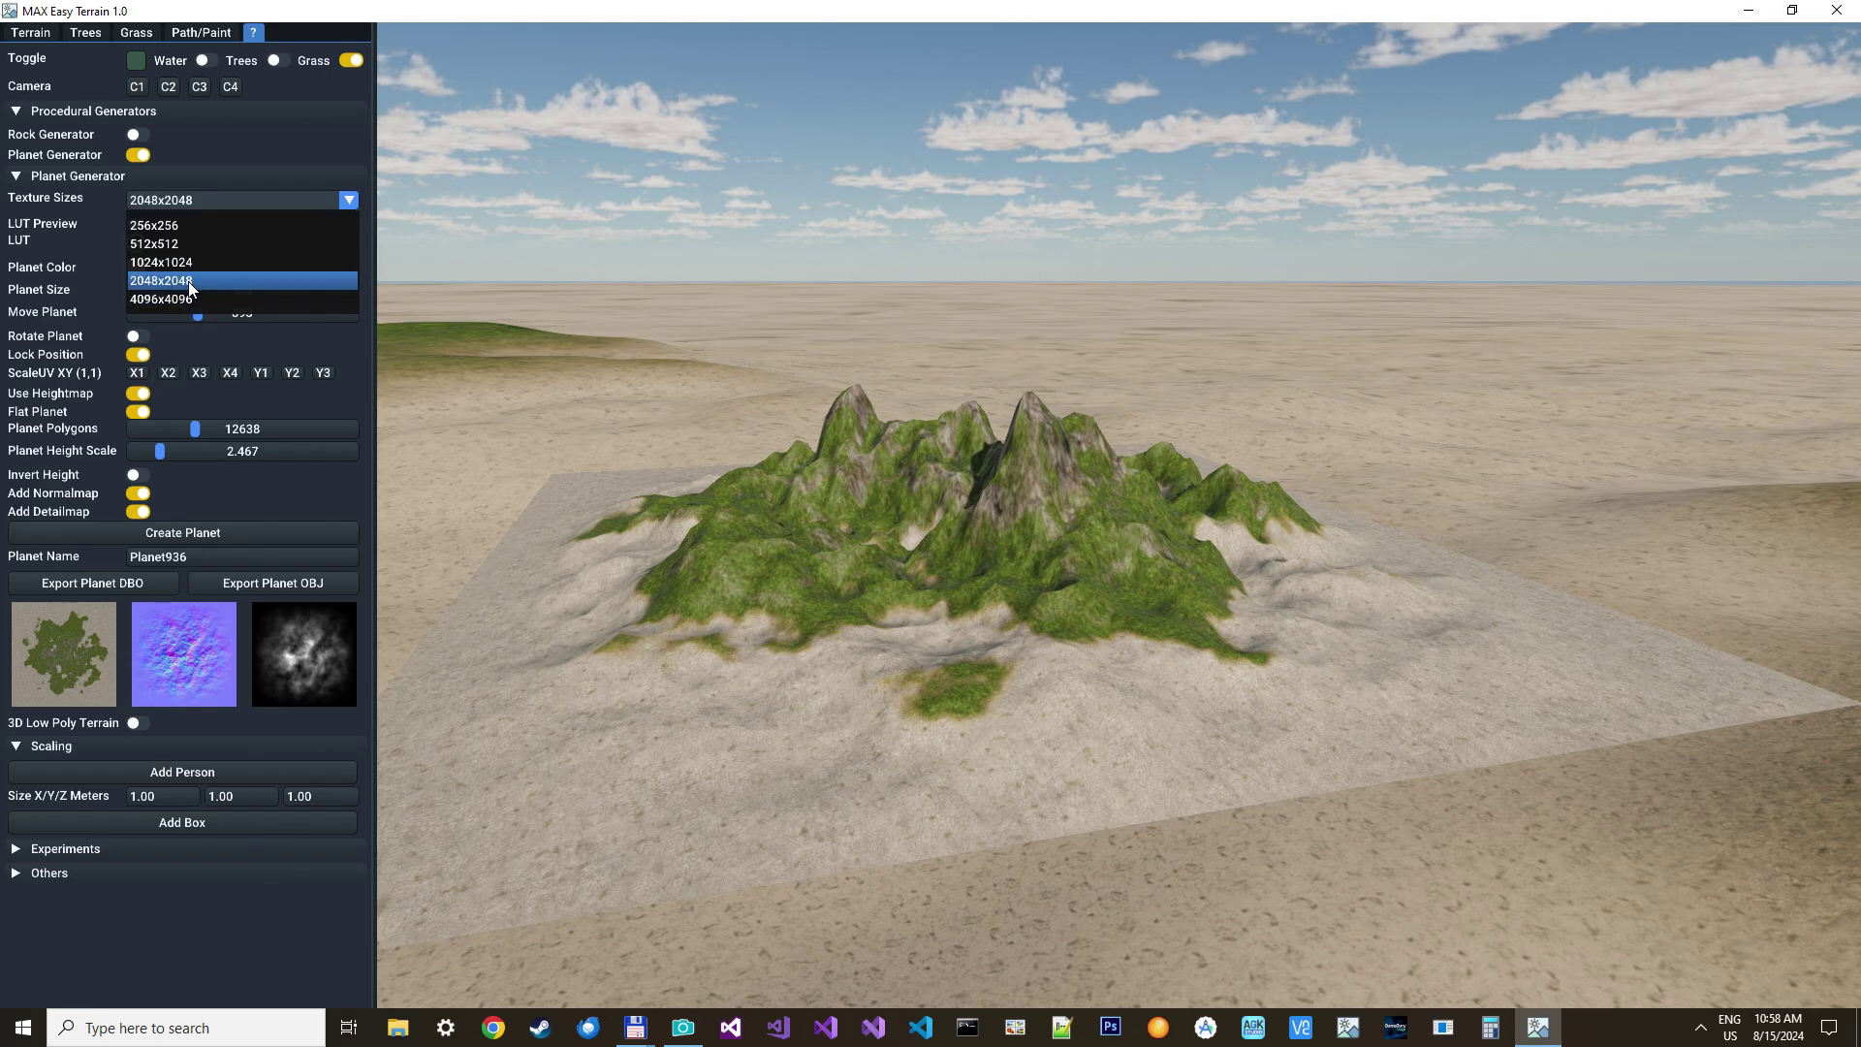
left_click(52, 204)
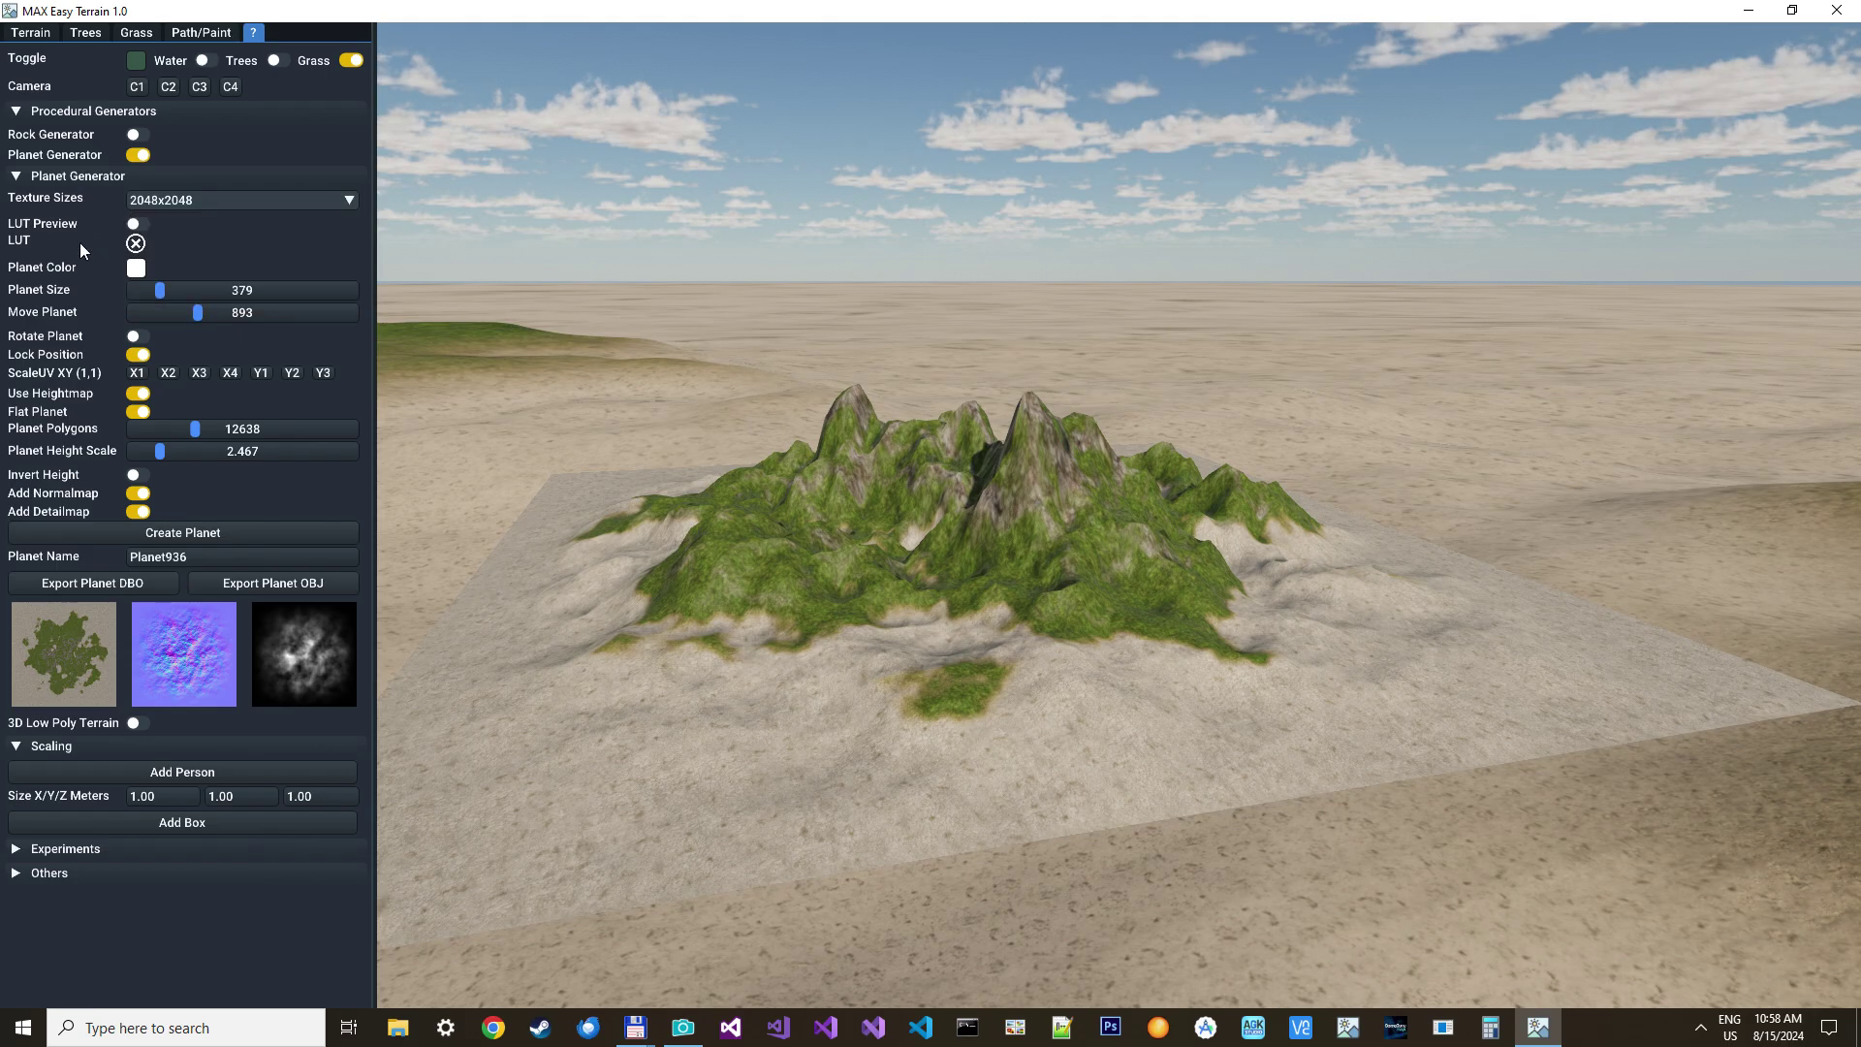
Inspect the normal-mapped planet's surface detail up close and from a distance
key("w")
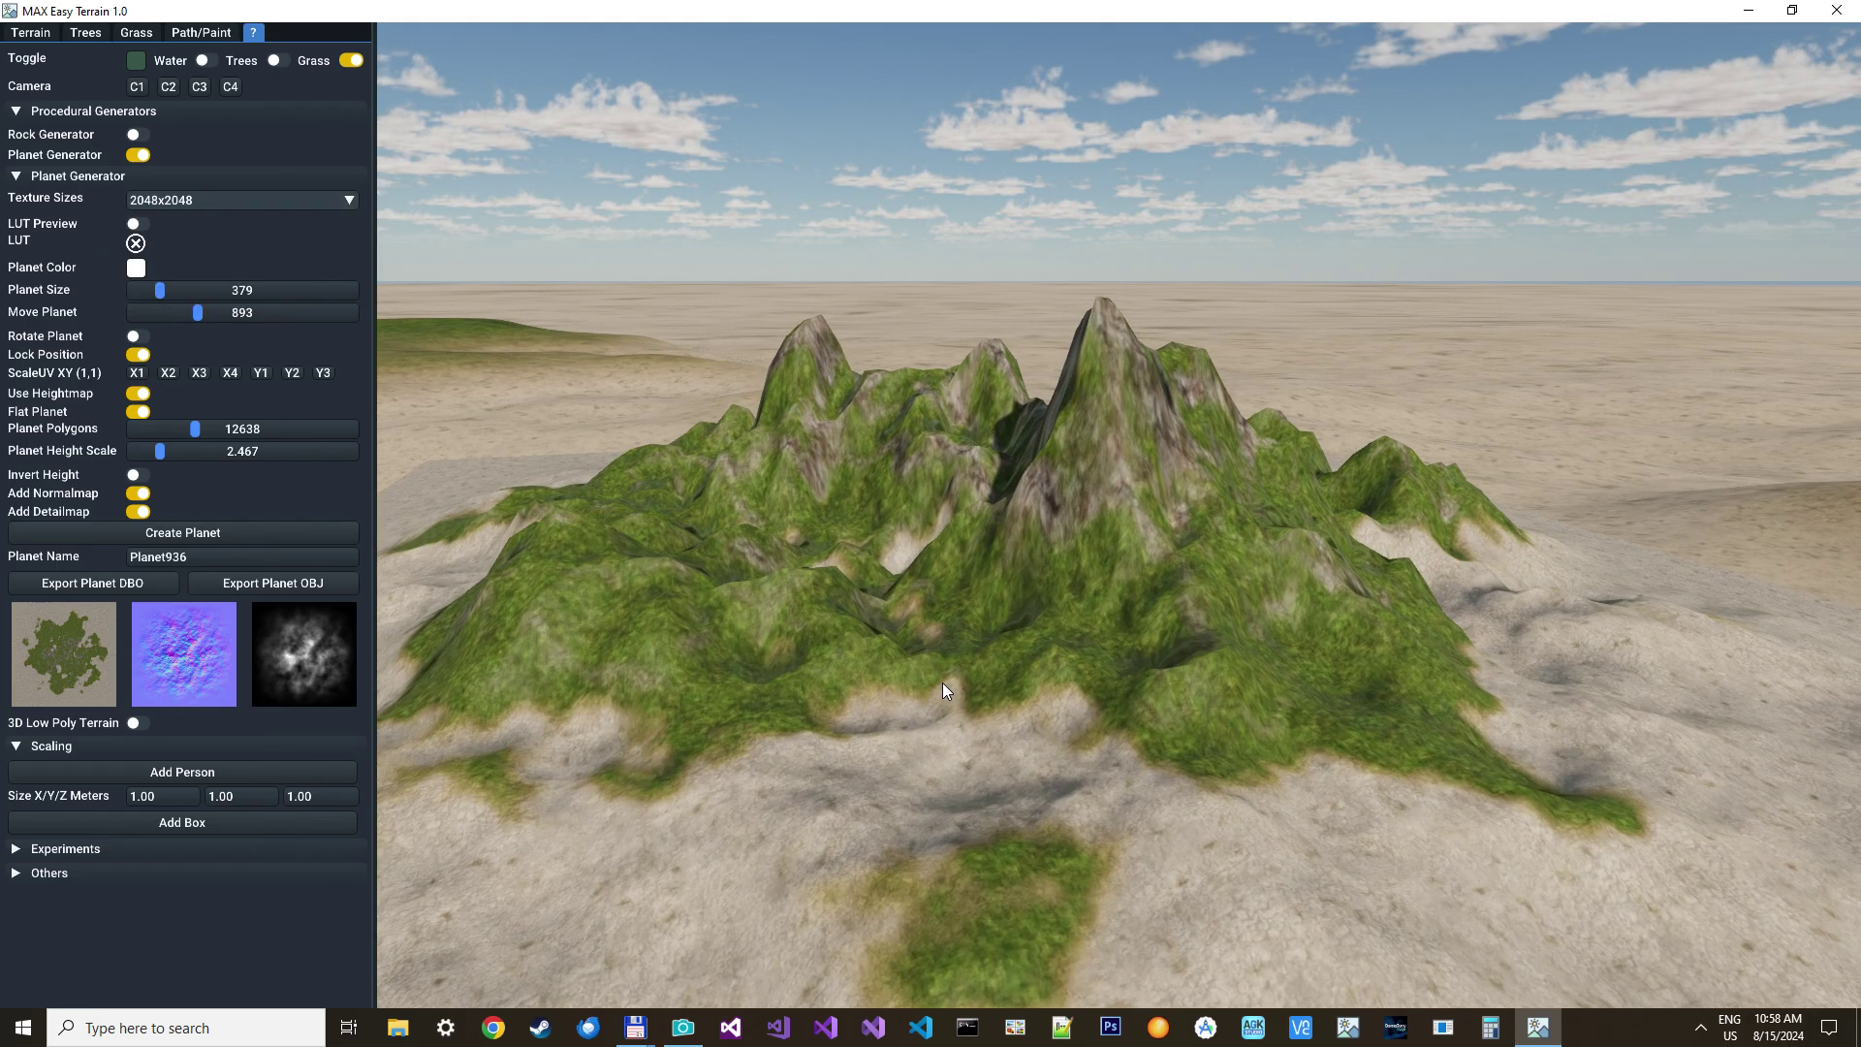
right_click_drag(943, 683, 1057, 747)
right_click_drag(1057, 644, 985, 633)
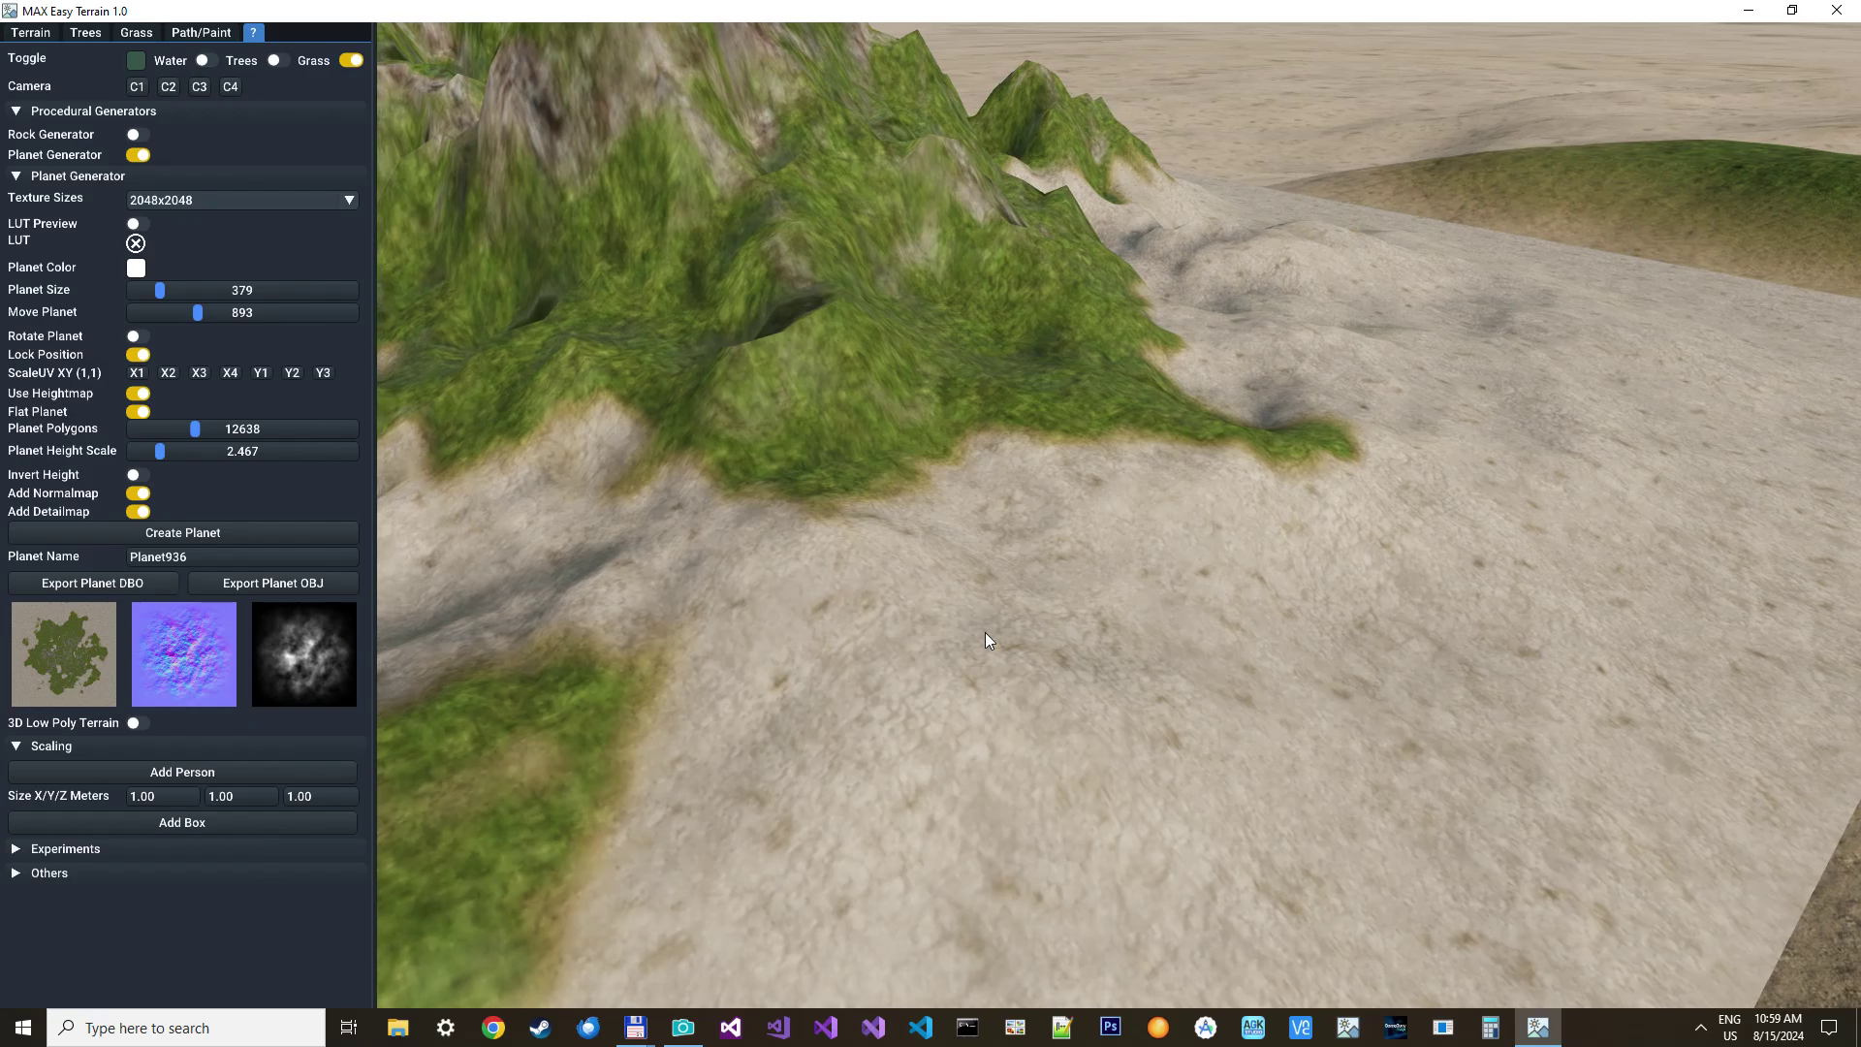
scroll(816, 427, "down", 10)
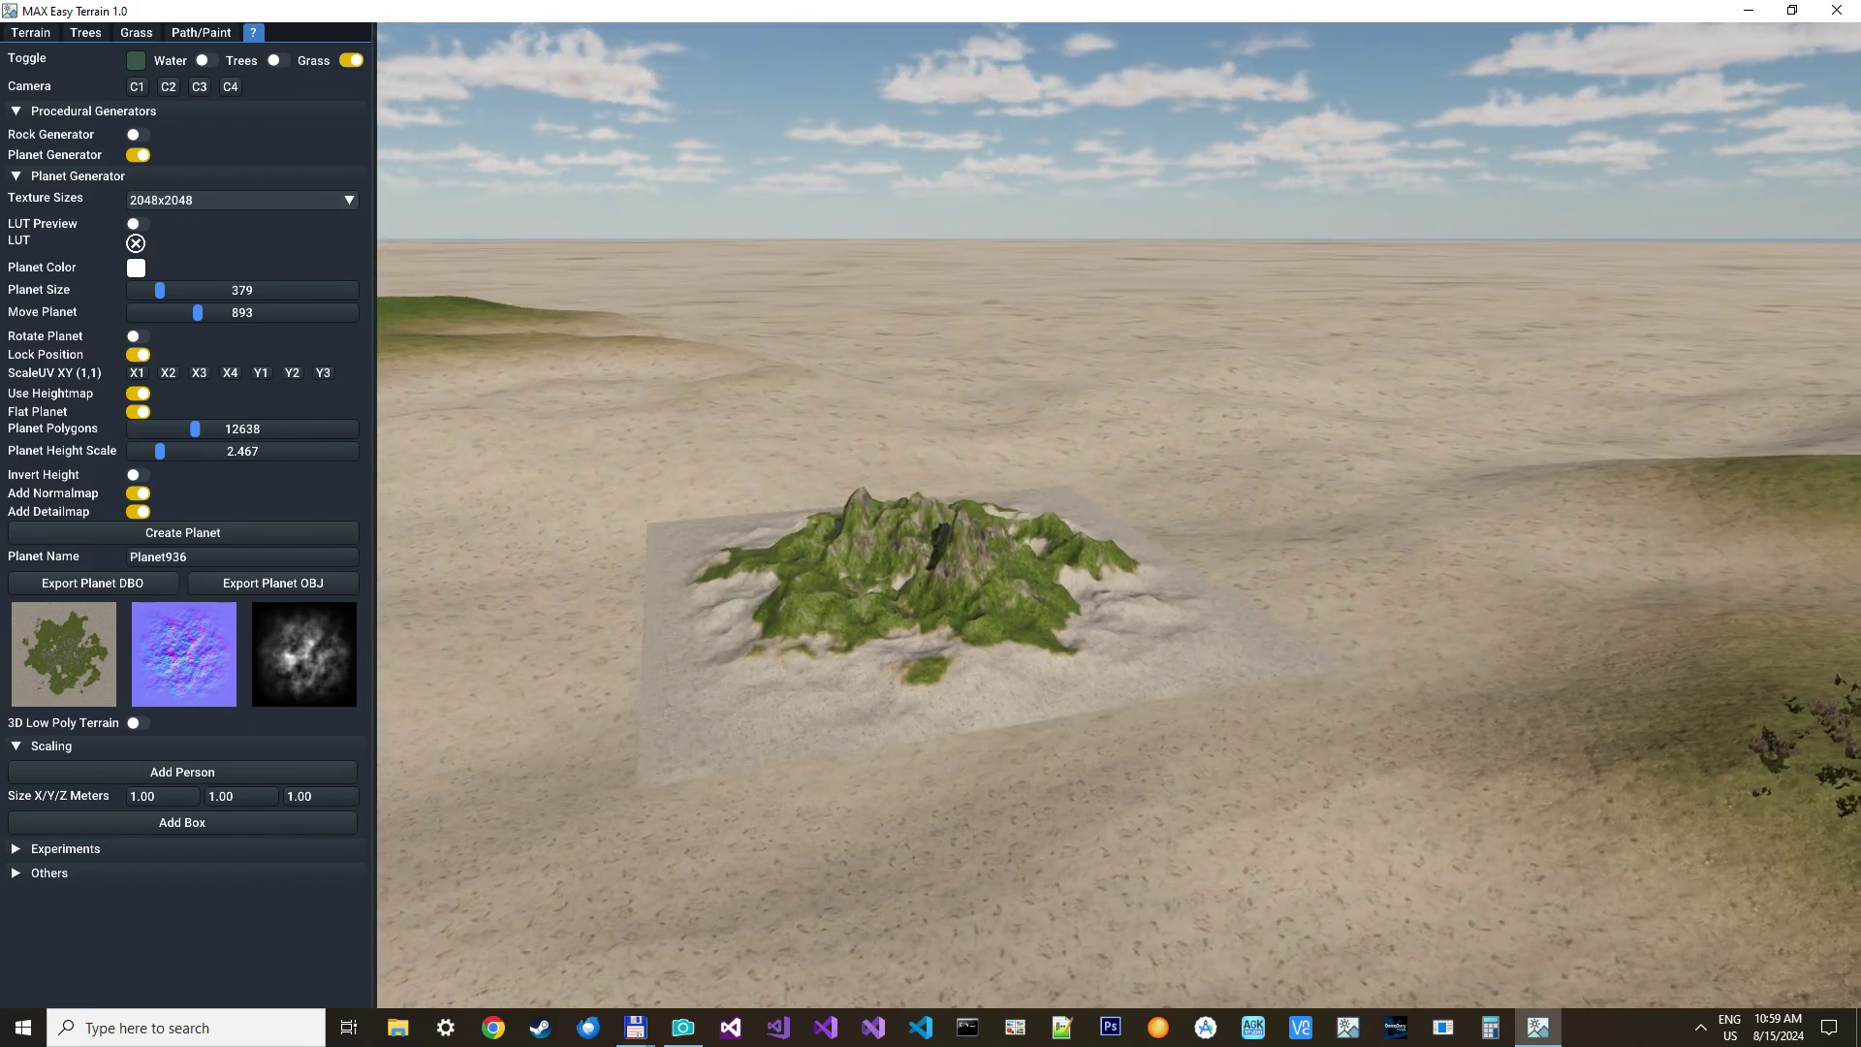
key("w")
right_click_drag(816, 380, 813, 409)
key("s")
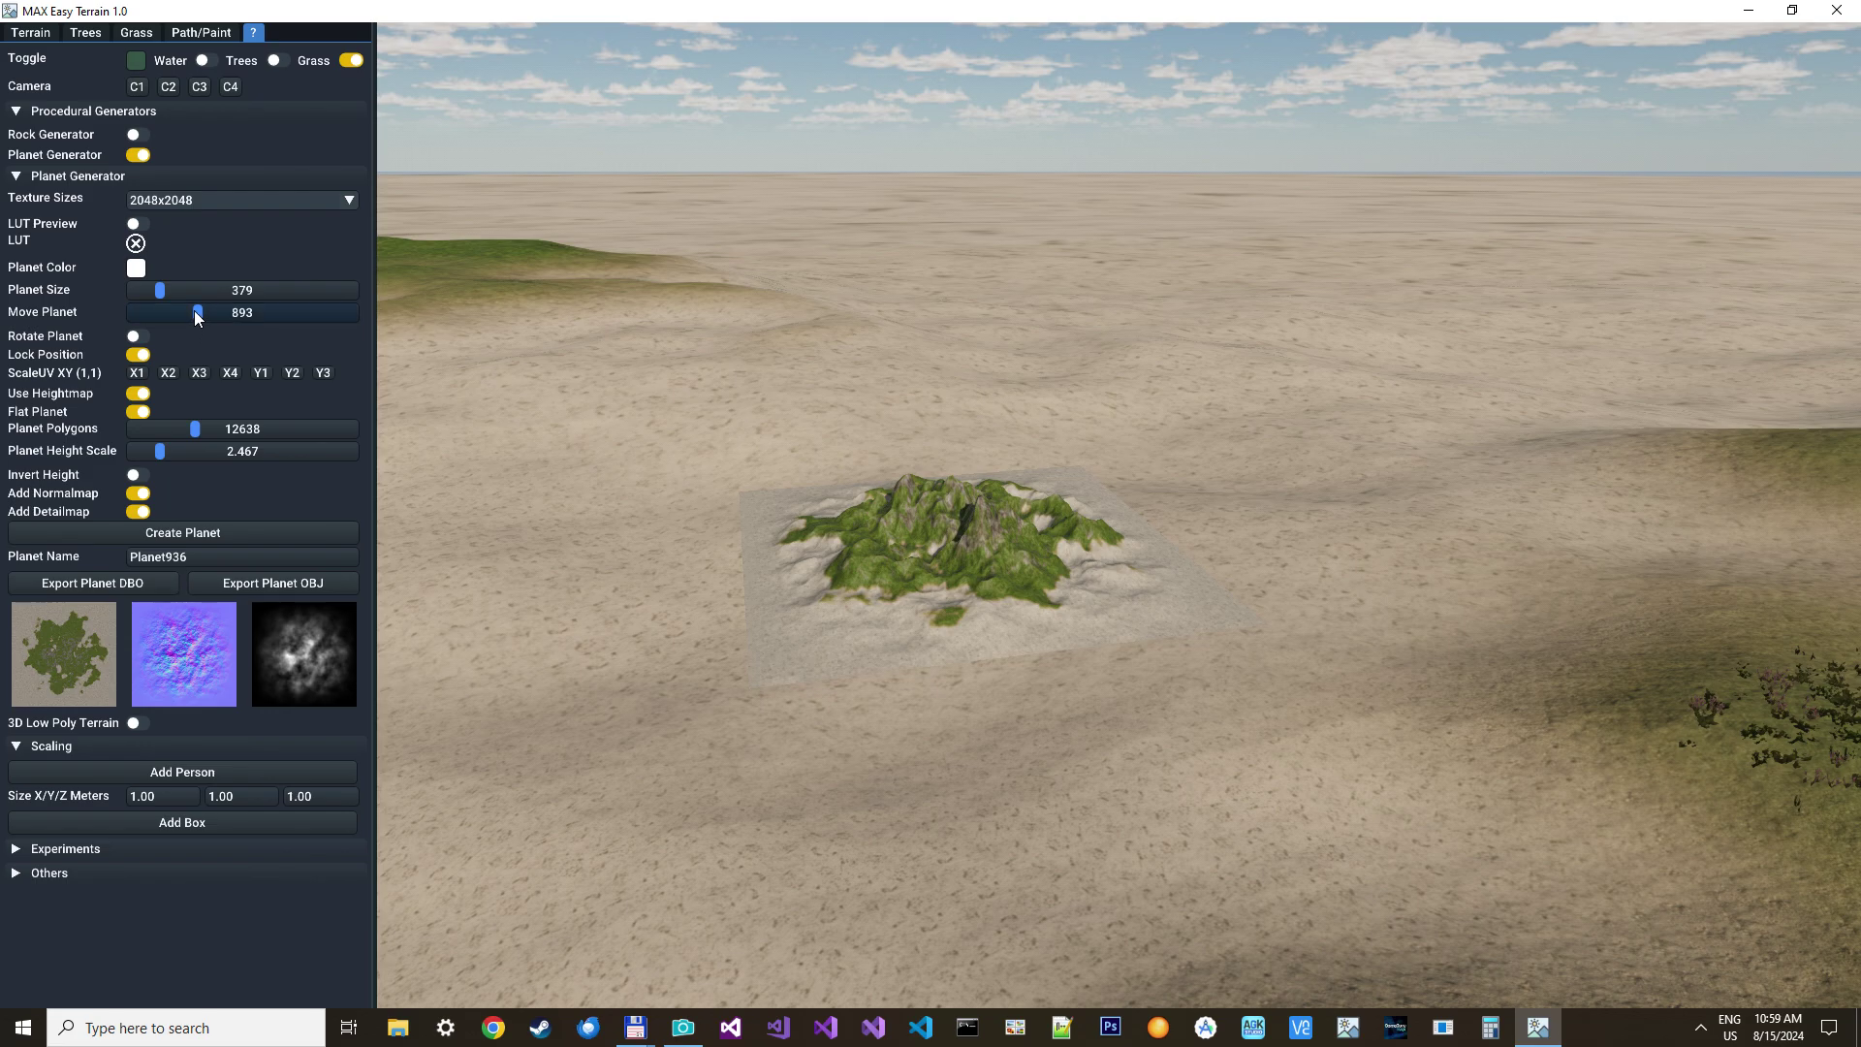
Set the Move Planet value to 3000 and unlock the planet's position
left_click_drag(195, 311, 557, 320)
left_click(136, 354)
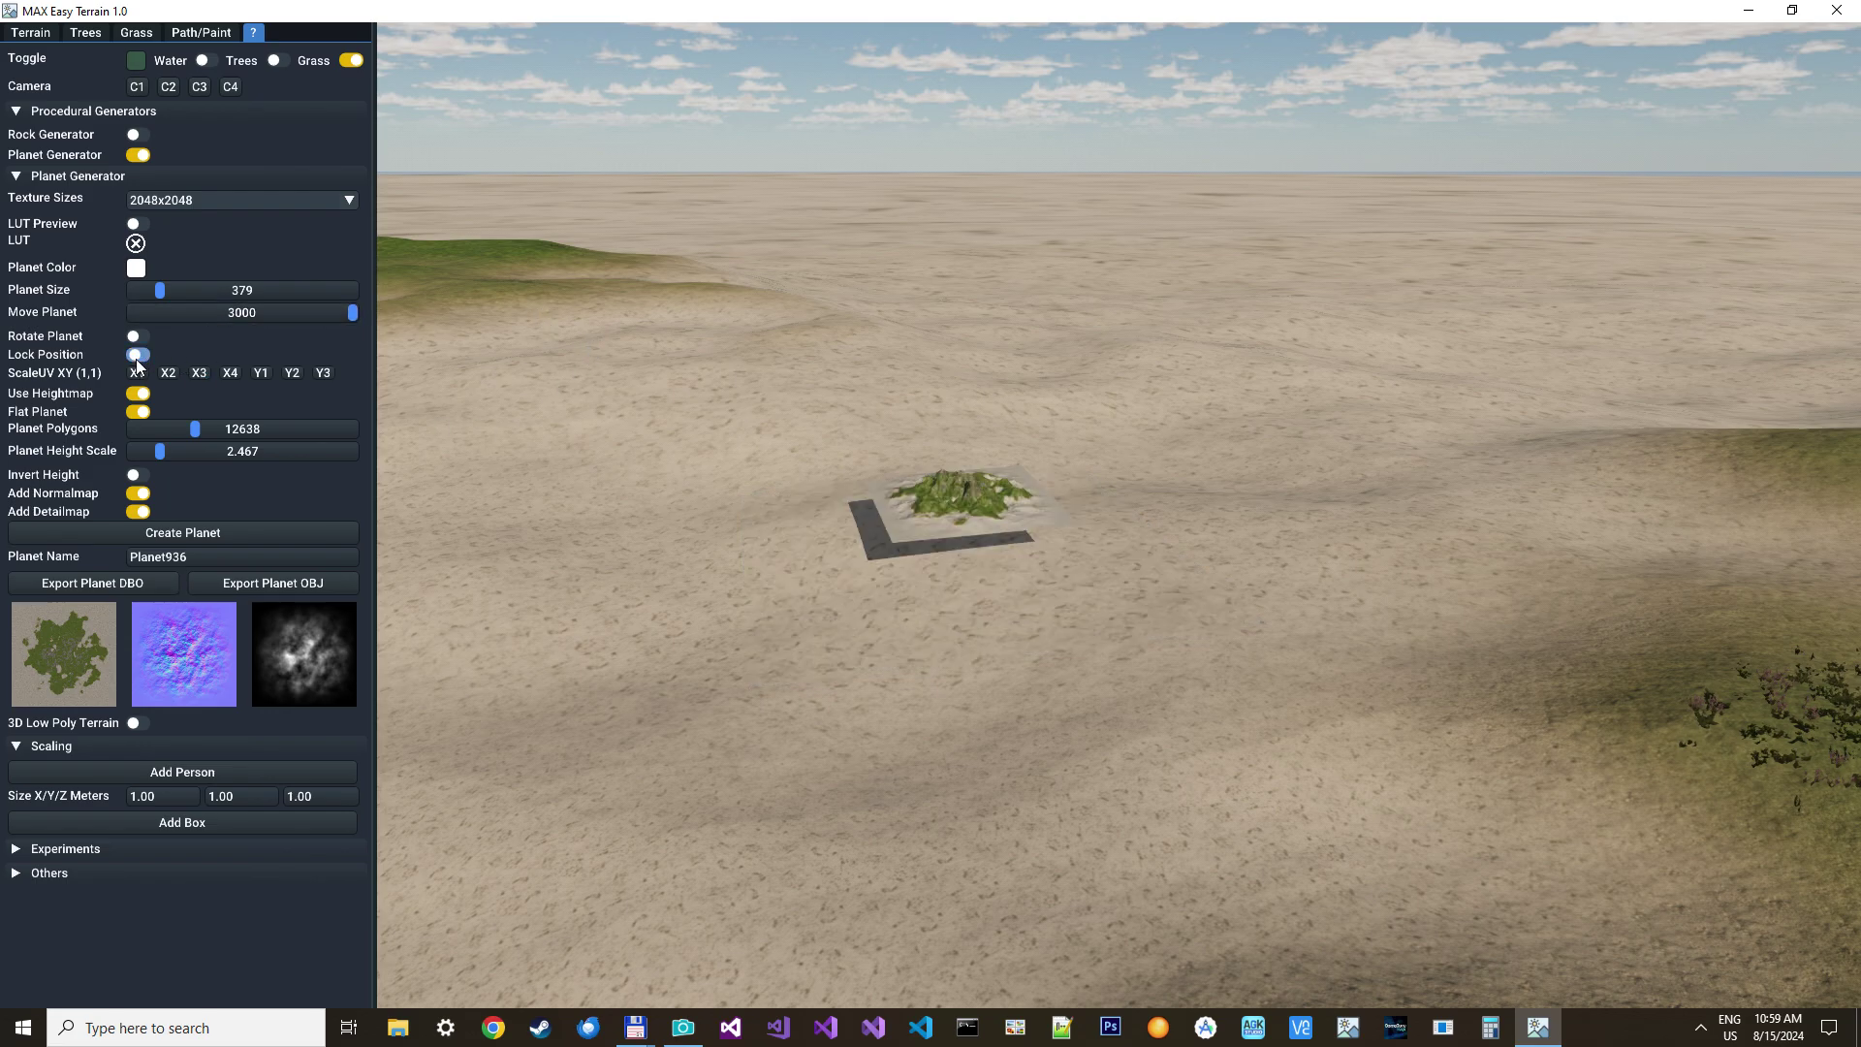
scroll(859, 440, "down", 3)
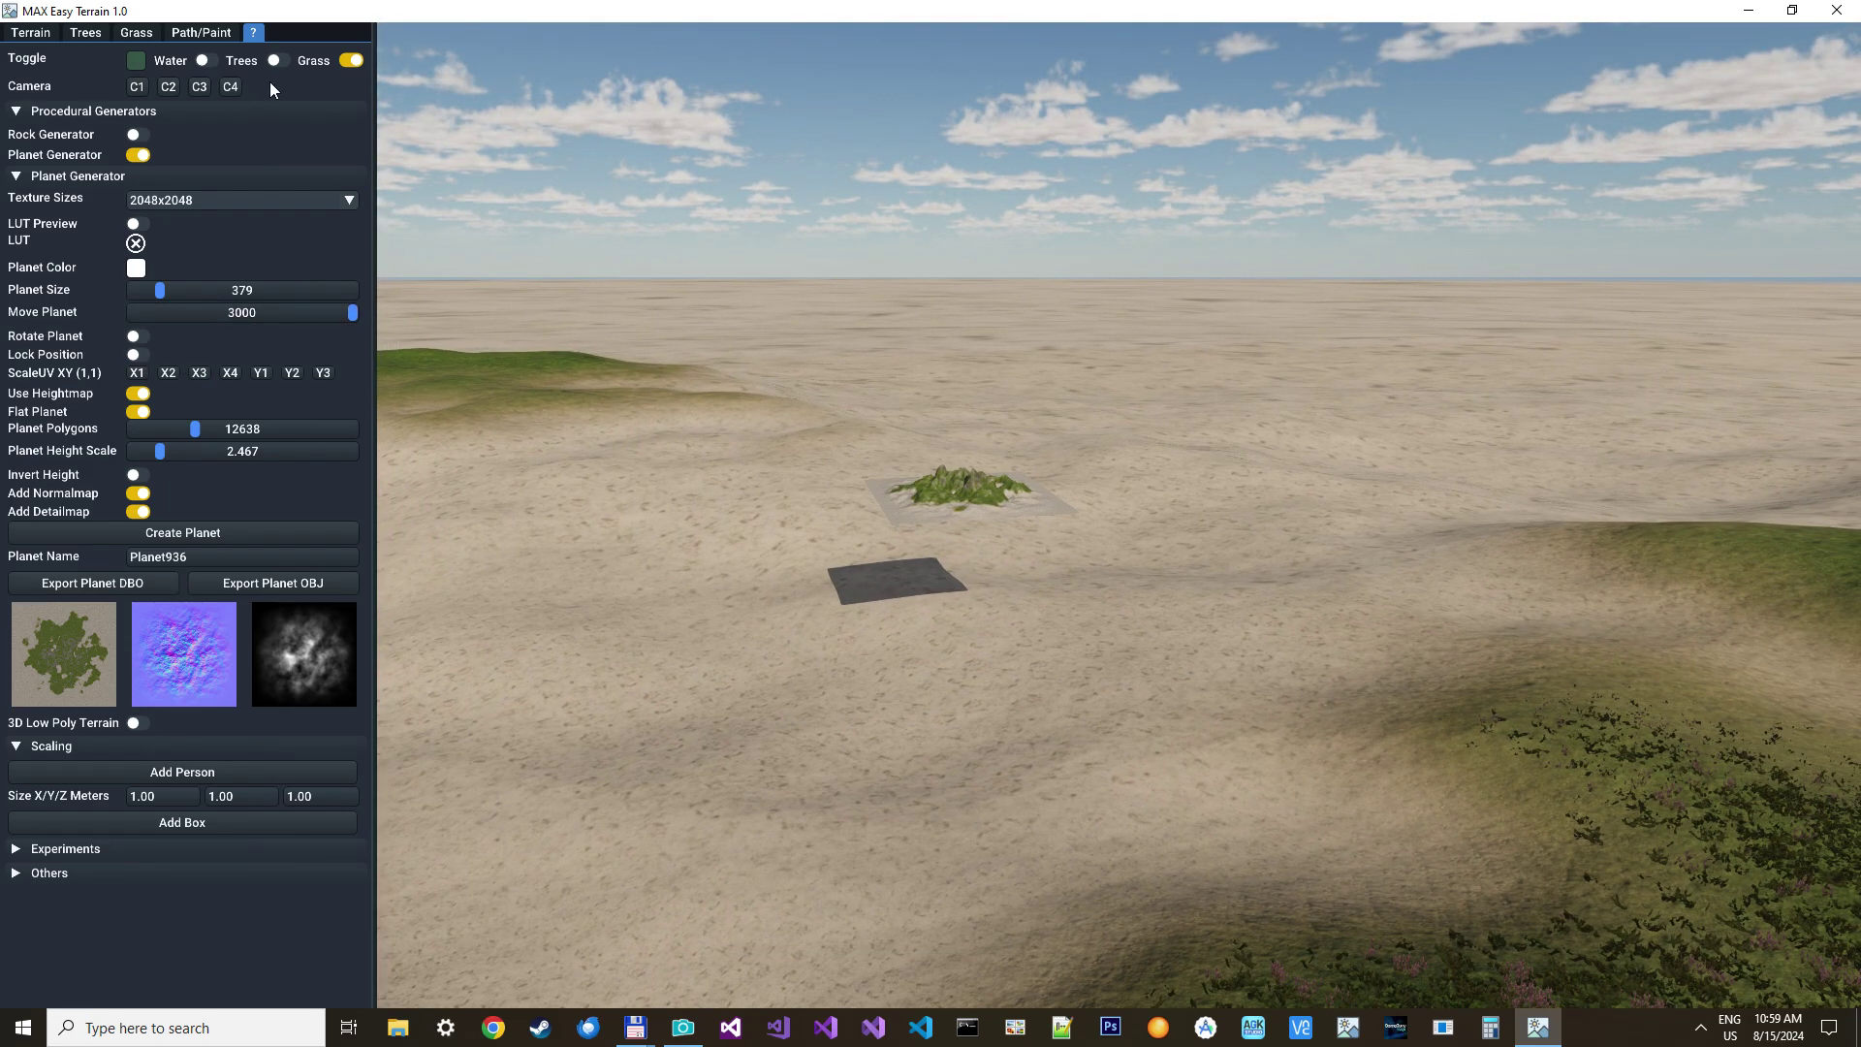
Turn the trees and the water back on in the terrain scene
left_click(278, 60)
left_click(203, 60)
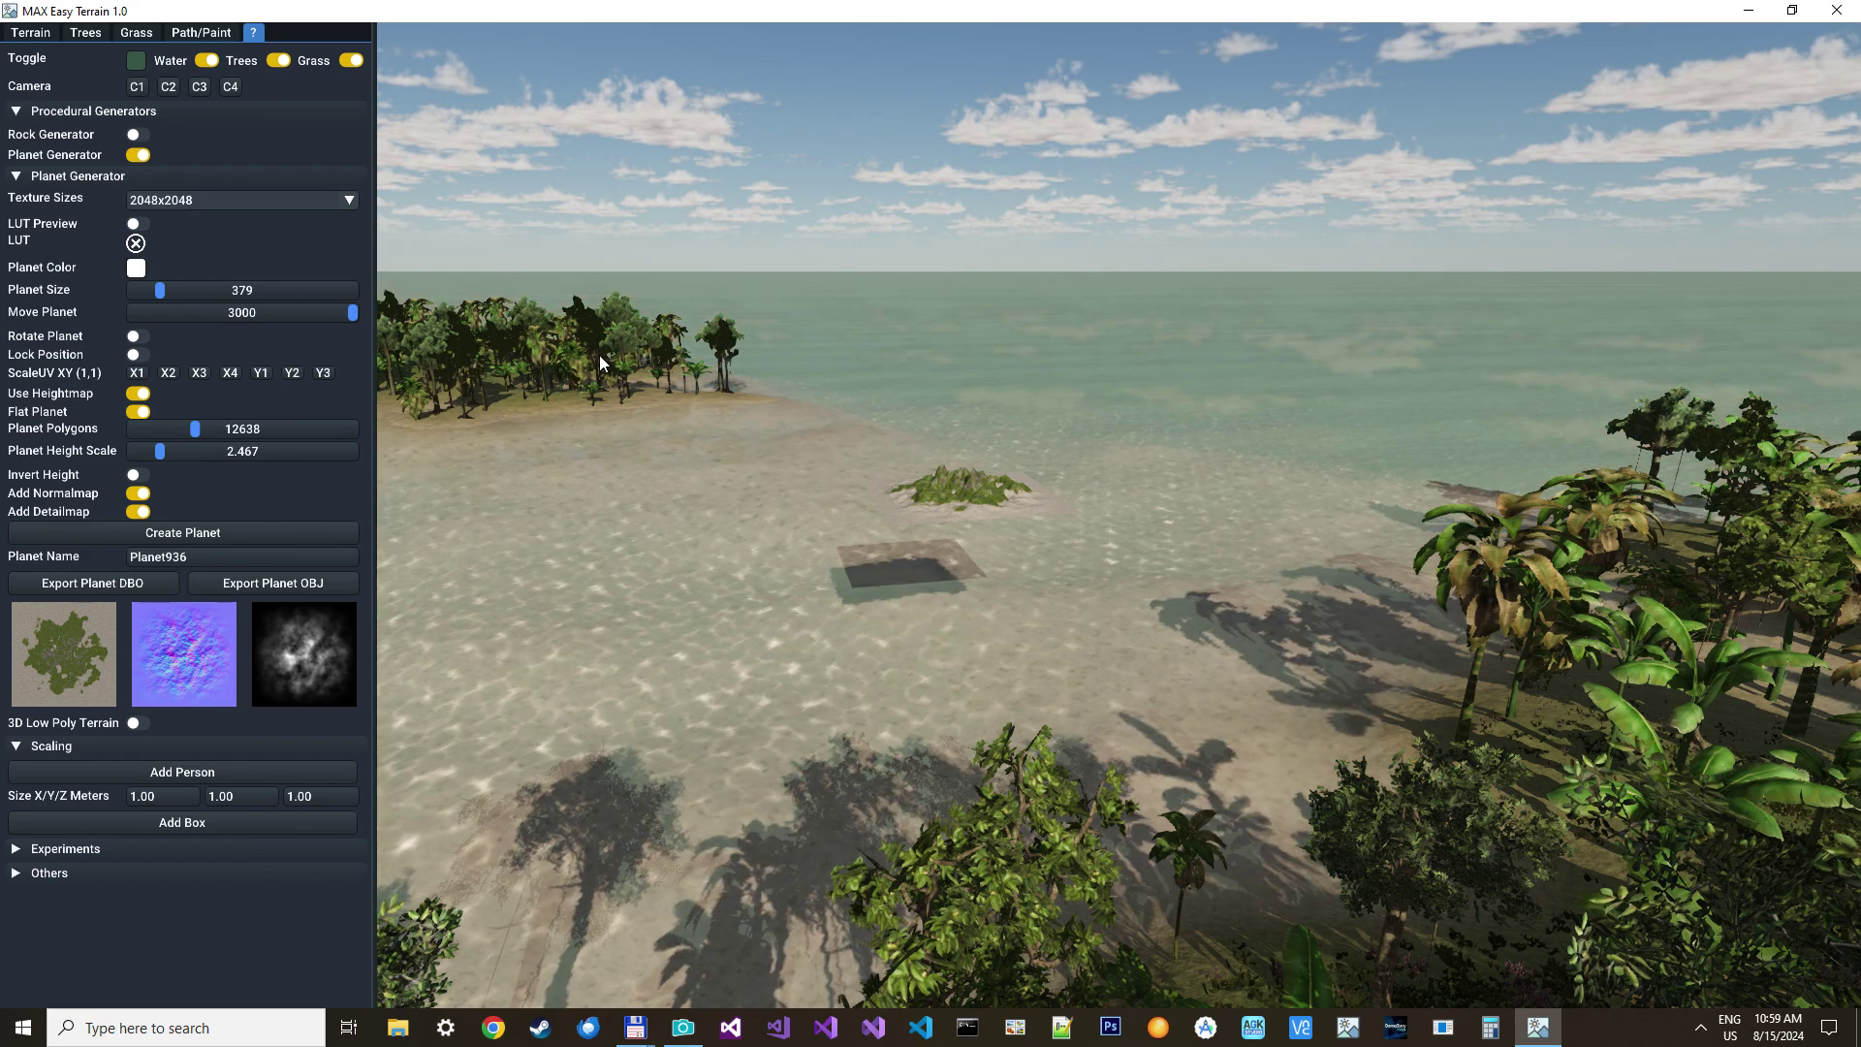
right_click_drag(690, 419, 731, 400)
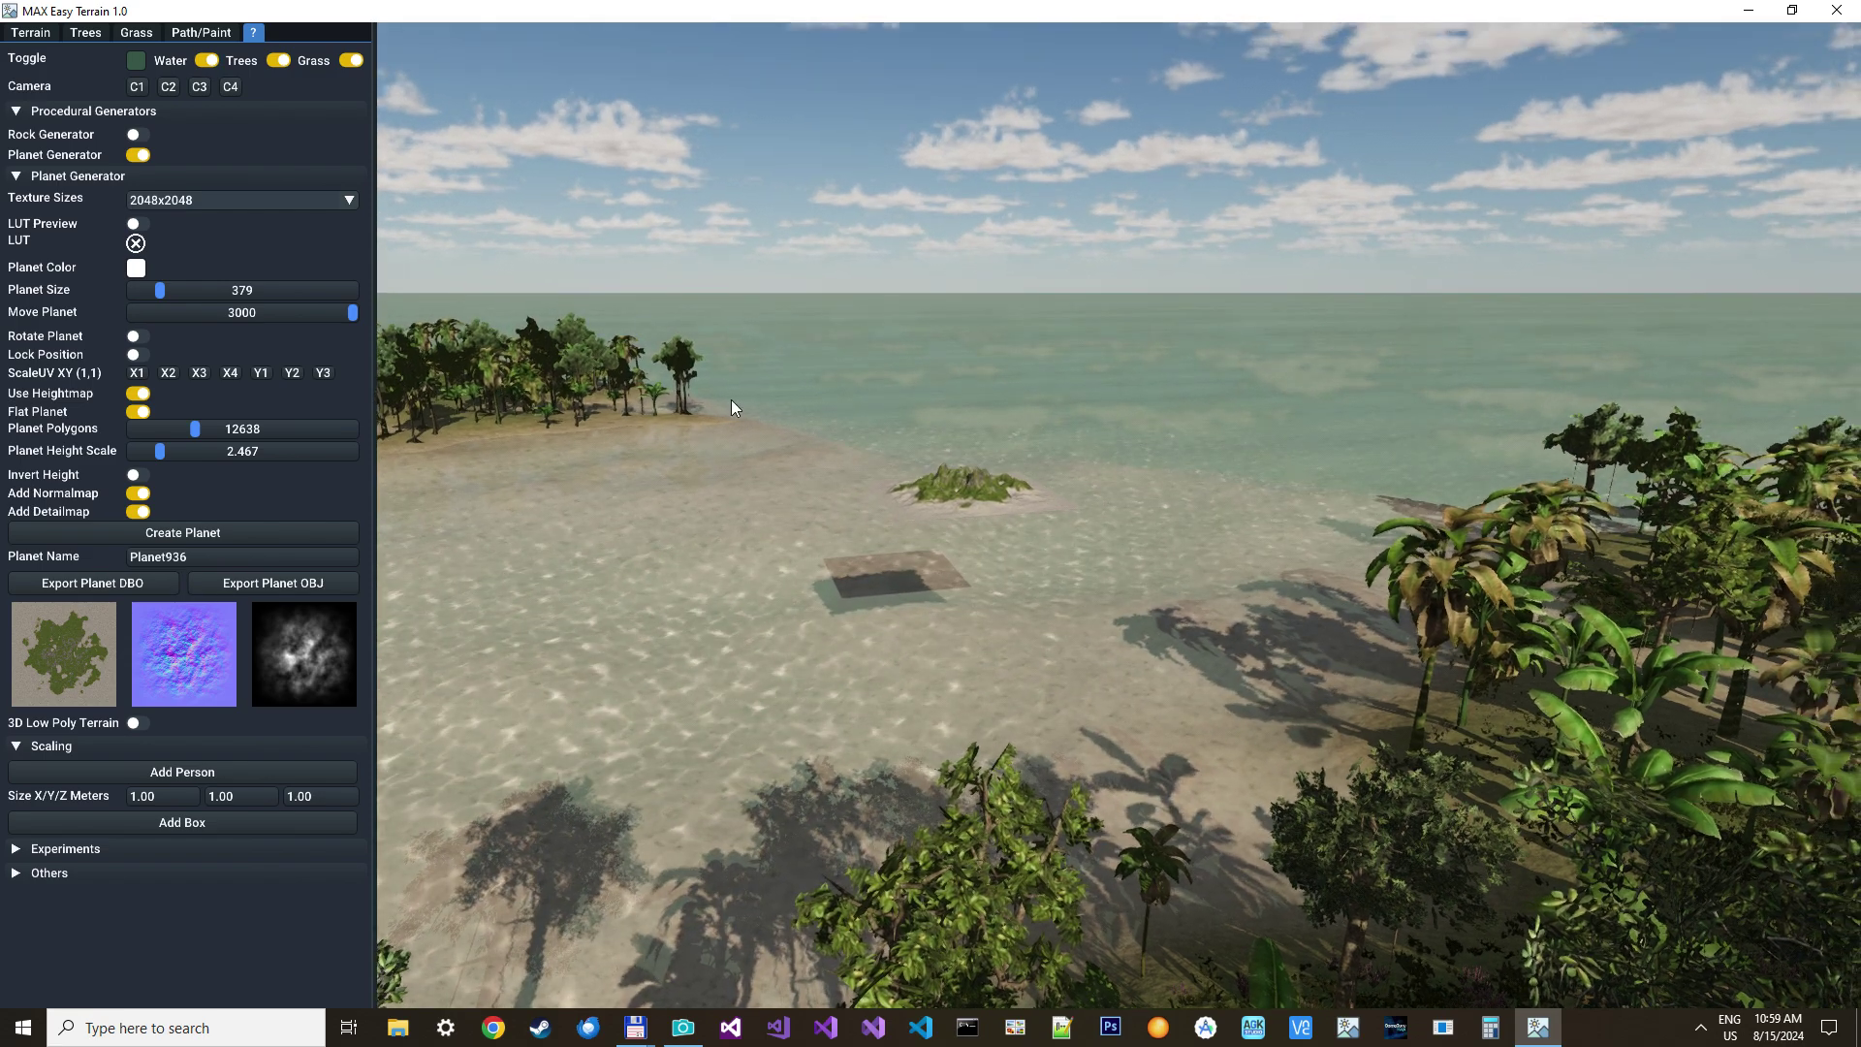
Set the Move Planet value to 20000 and the planet size to 15000
double_click(206, 293)
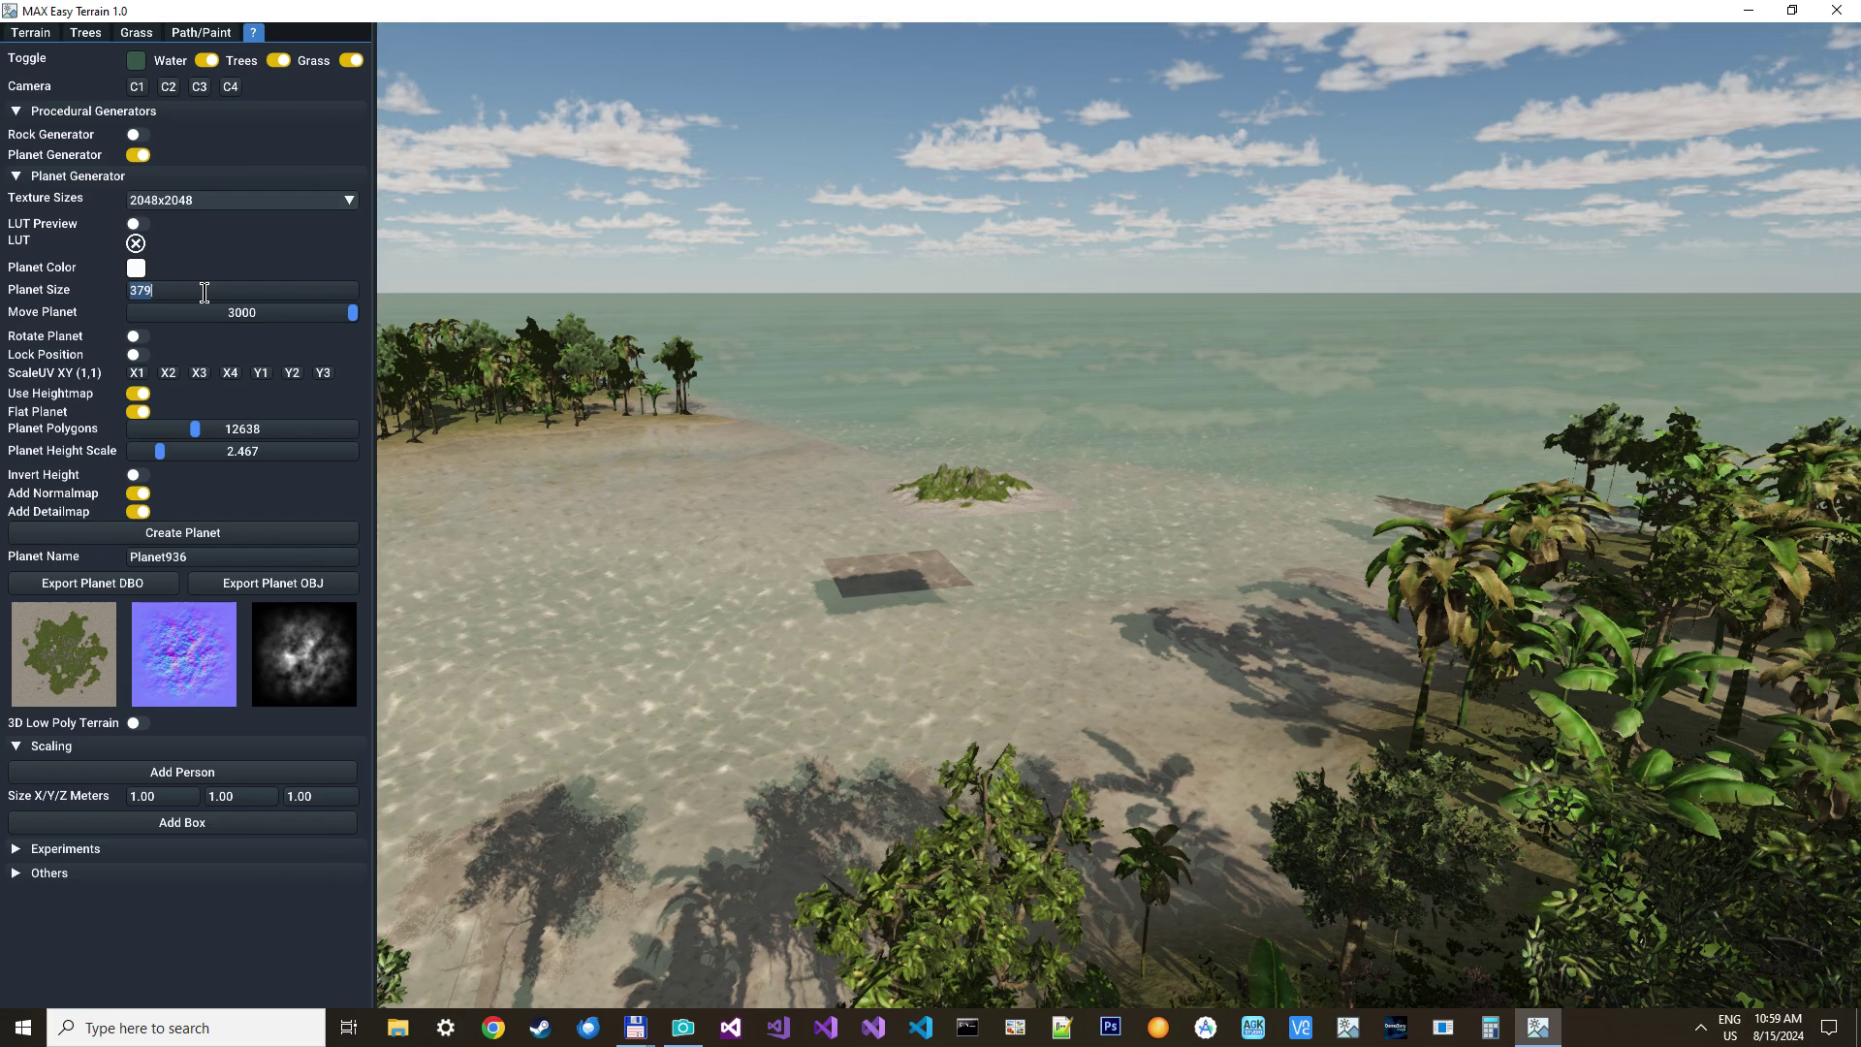
double_click(204, 309)
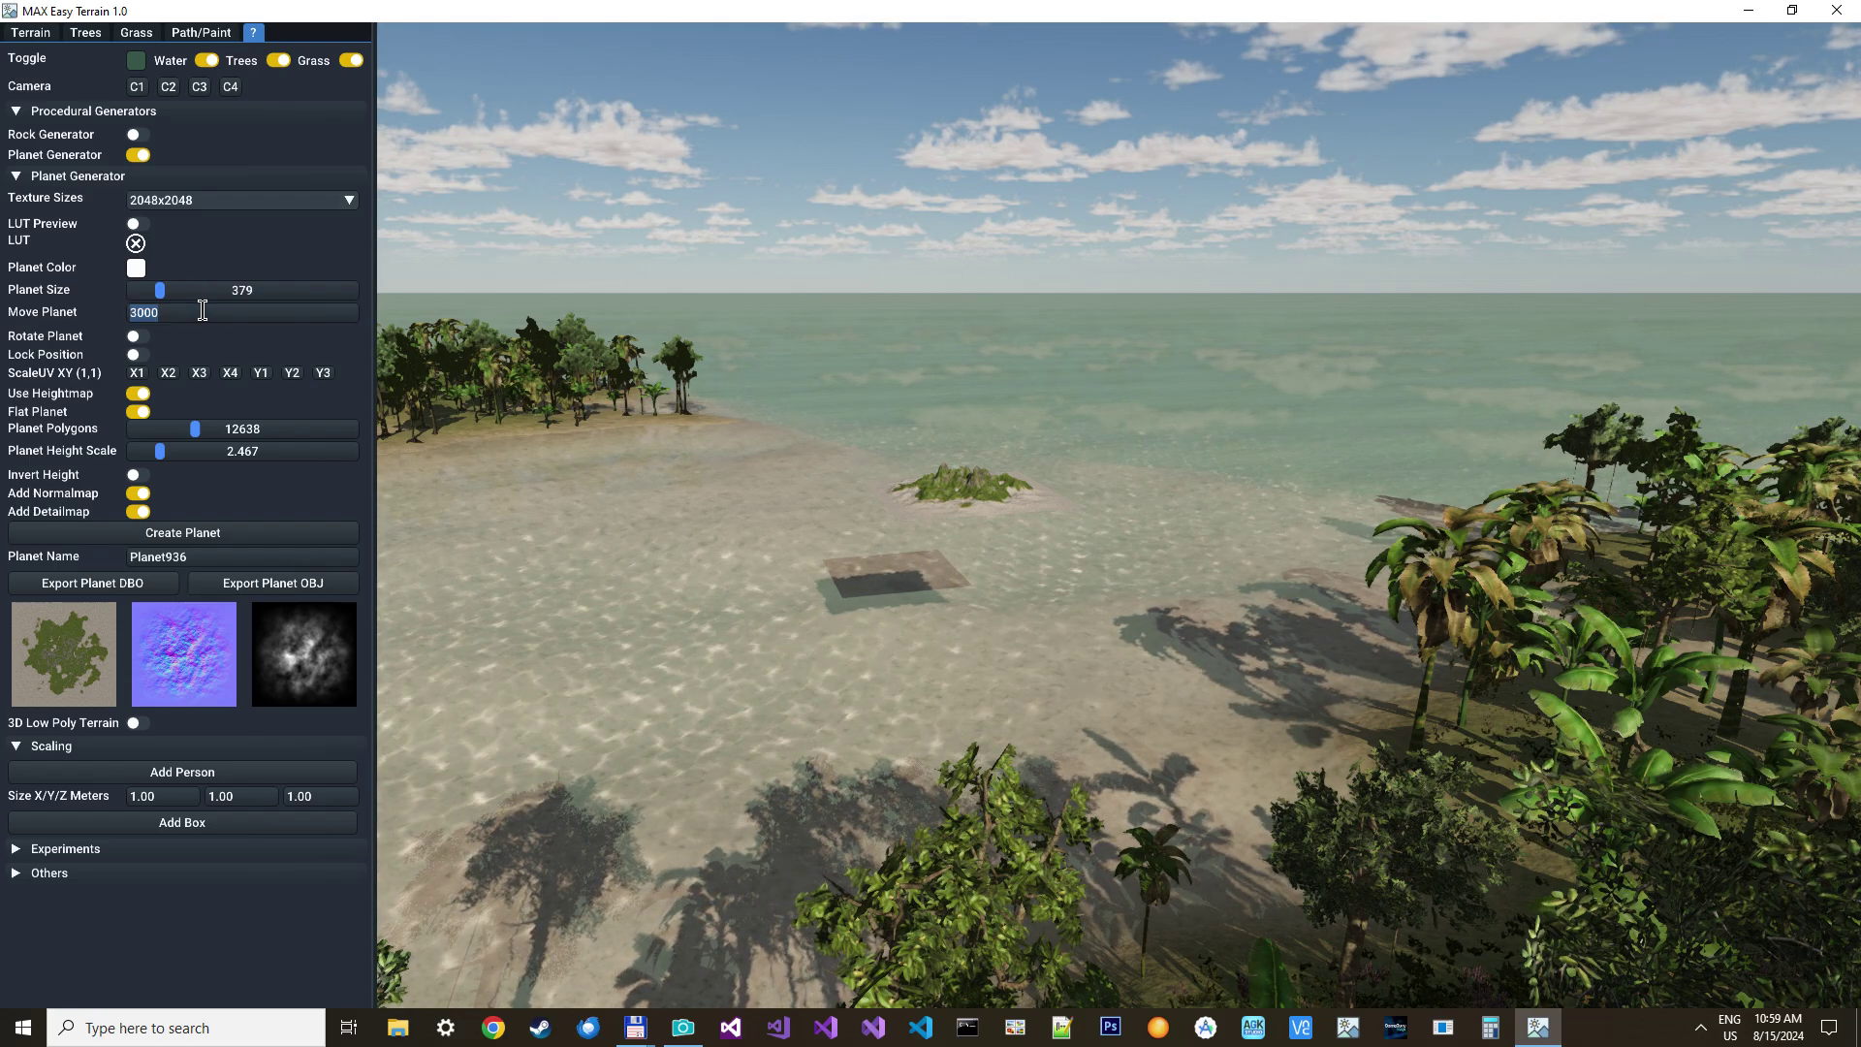
type("20000")
key("Return")
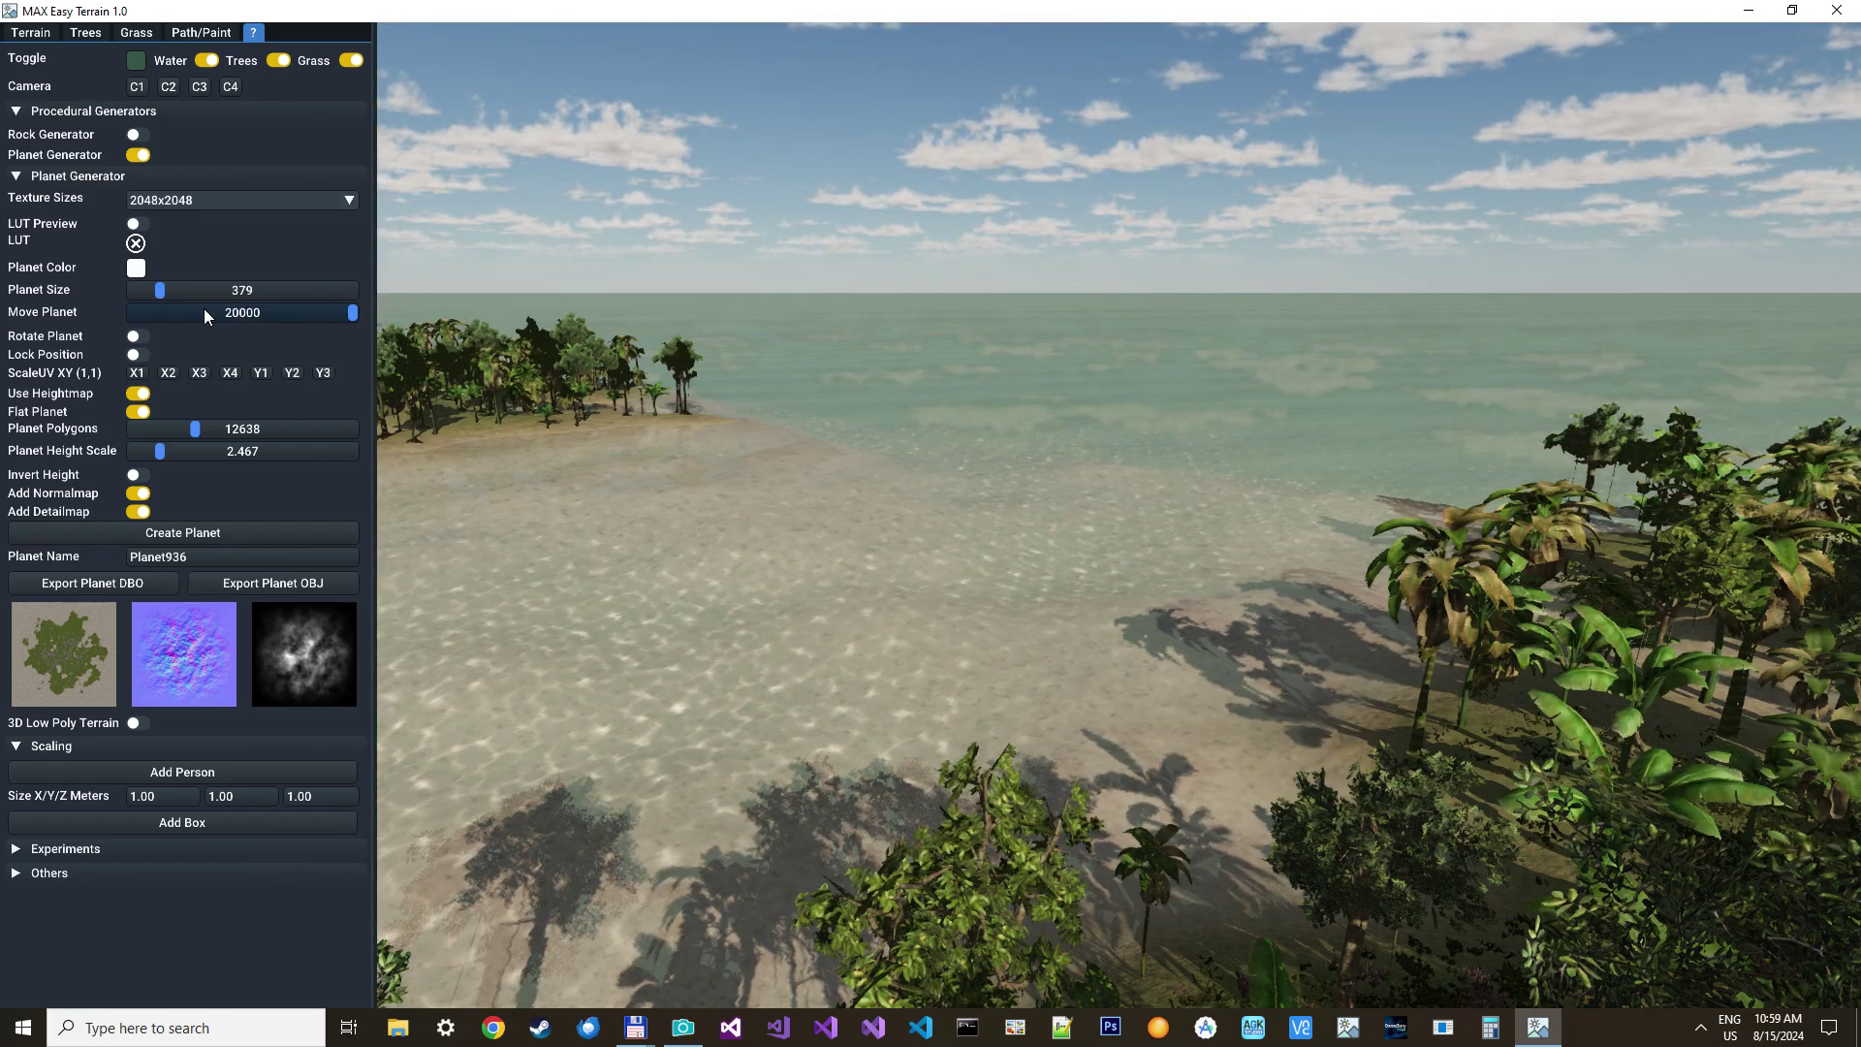
double_click(215, 290)
type("1500")
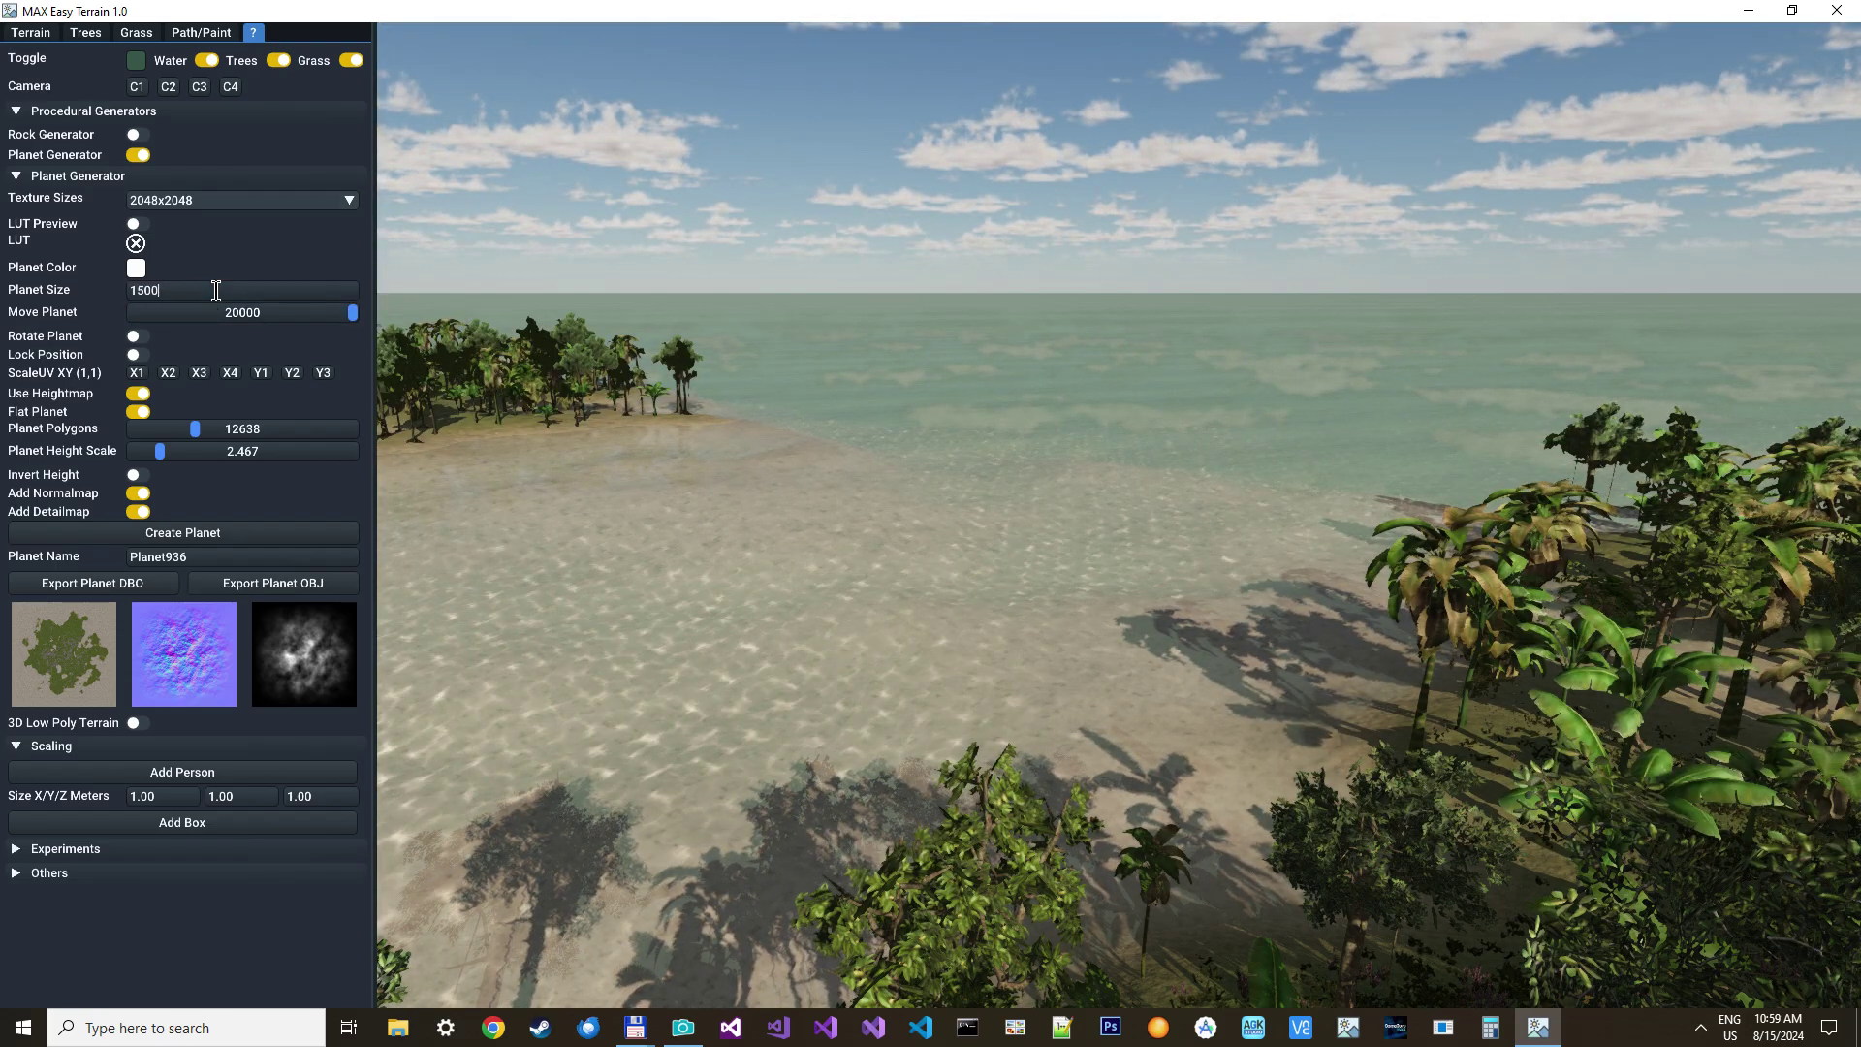
type("0")
key("Return")
right_click_drag(1372, 501, 1372, 502)
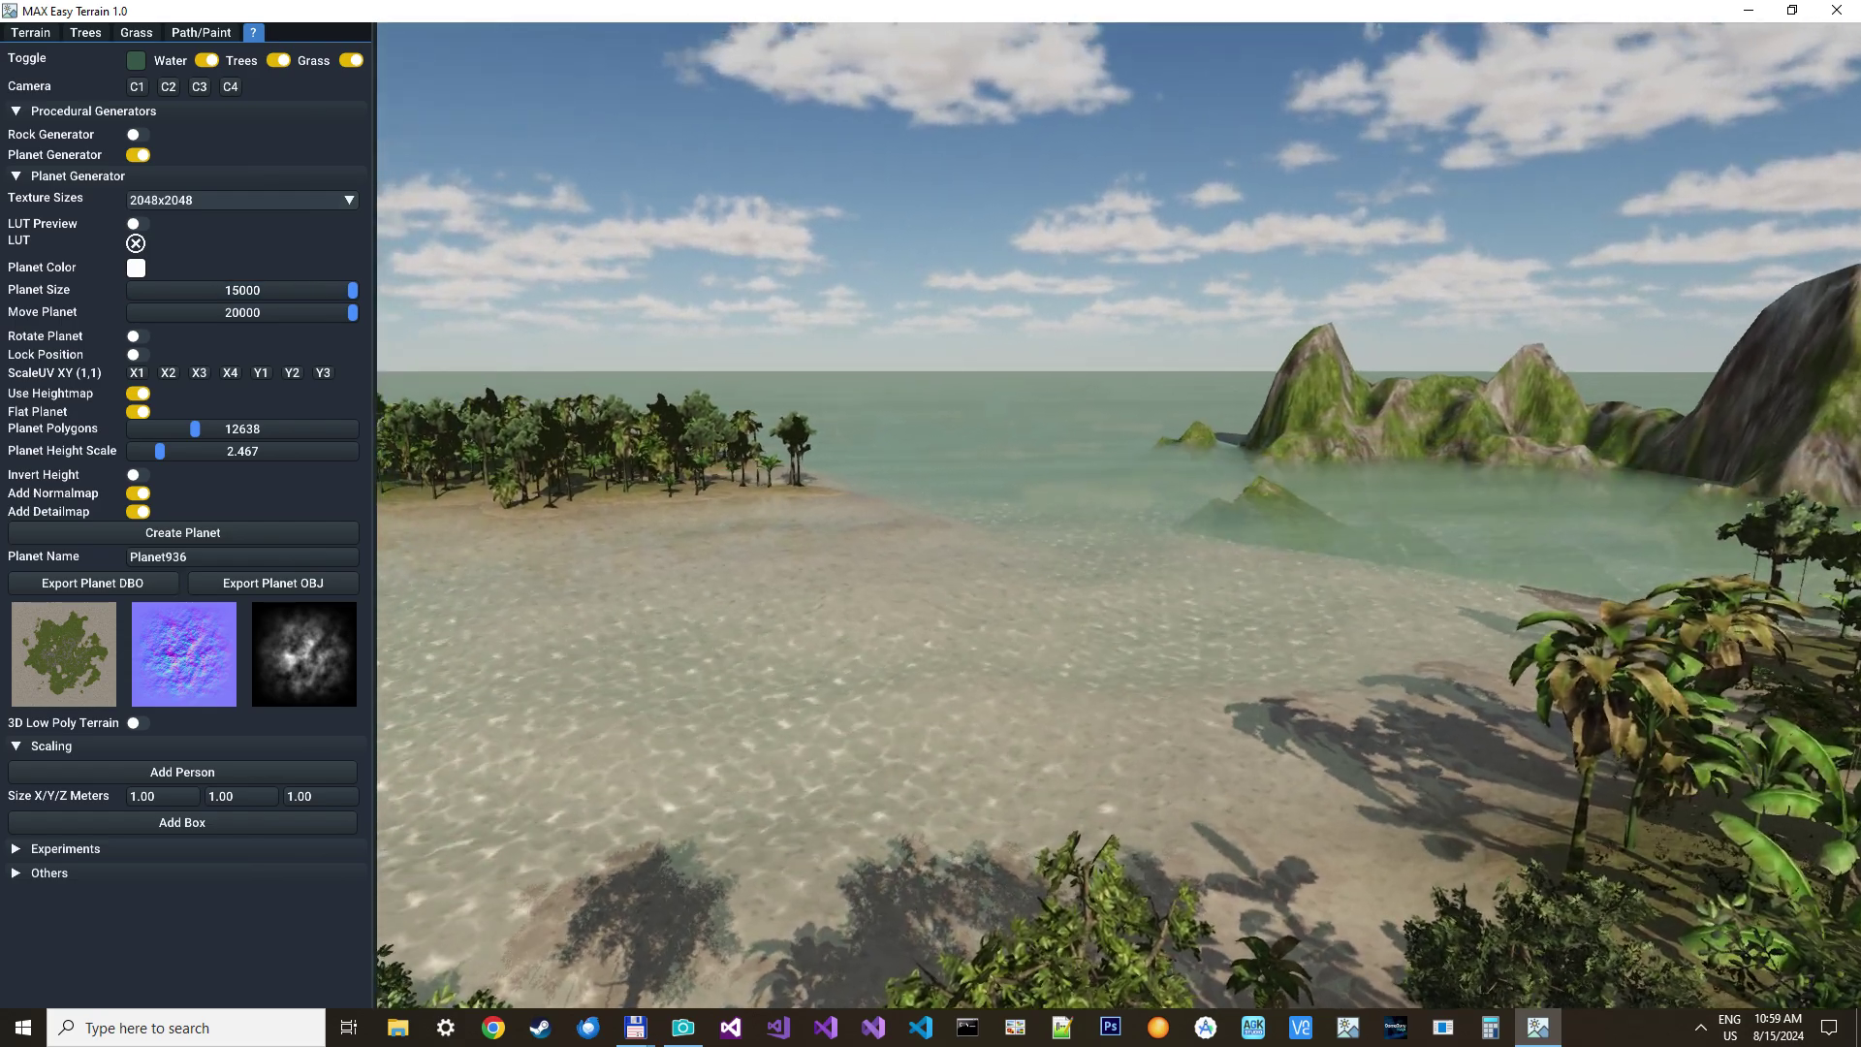
Try a Move Planet value of 3000 for the enlarged planet
double_click(253, 316)
type("3000")
key("Return")
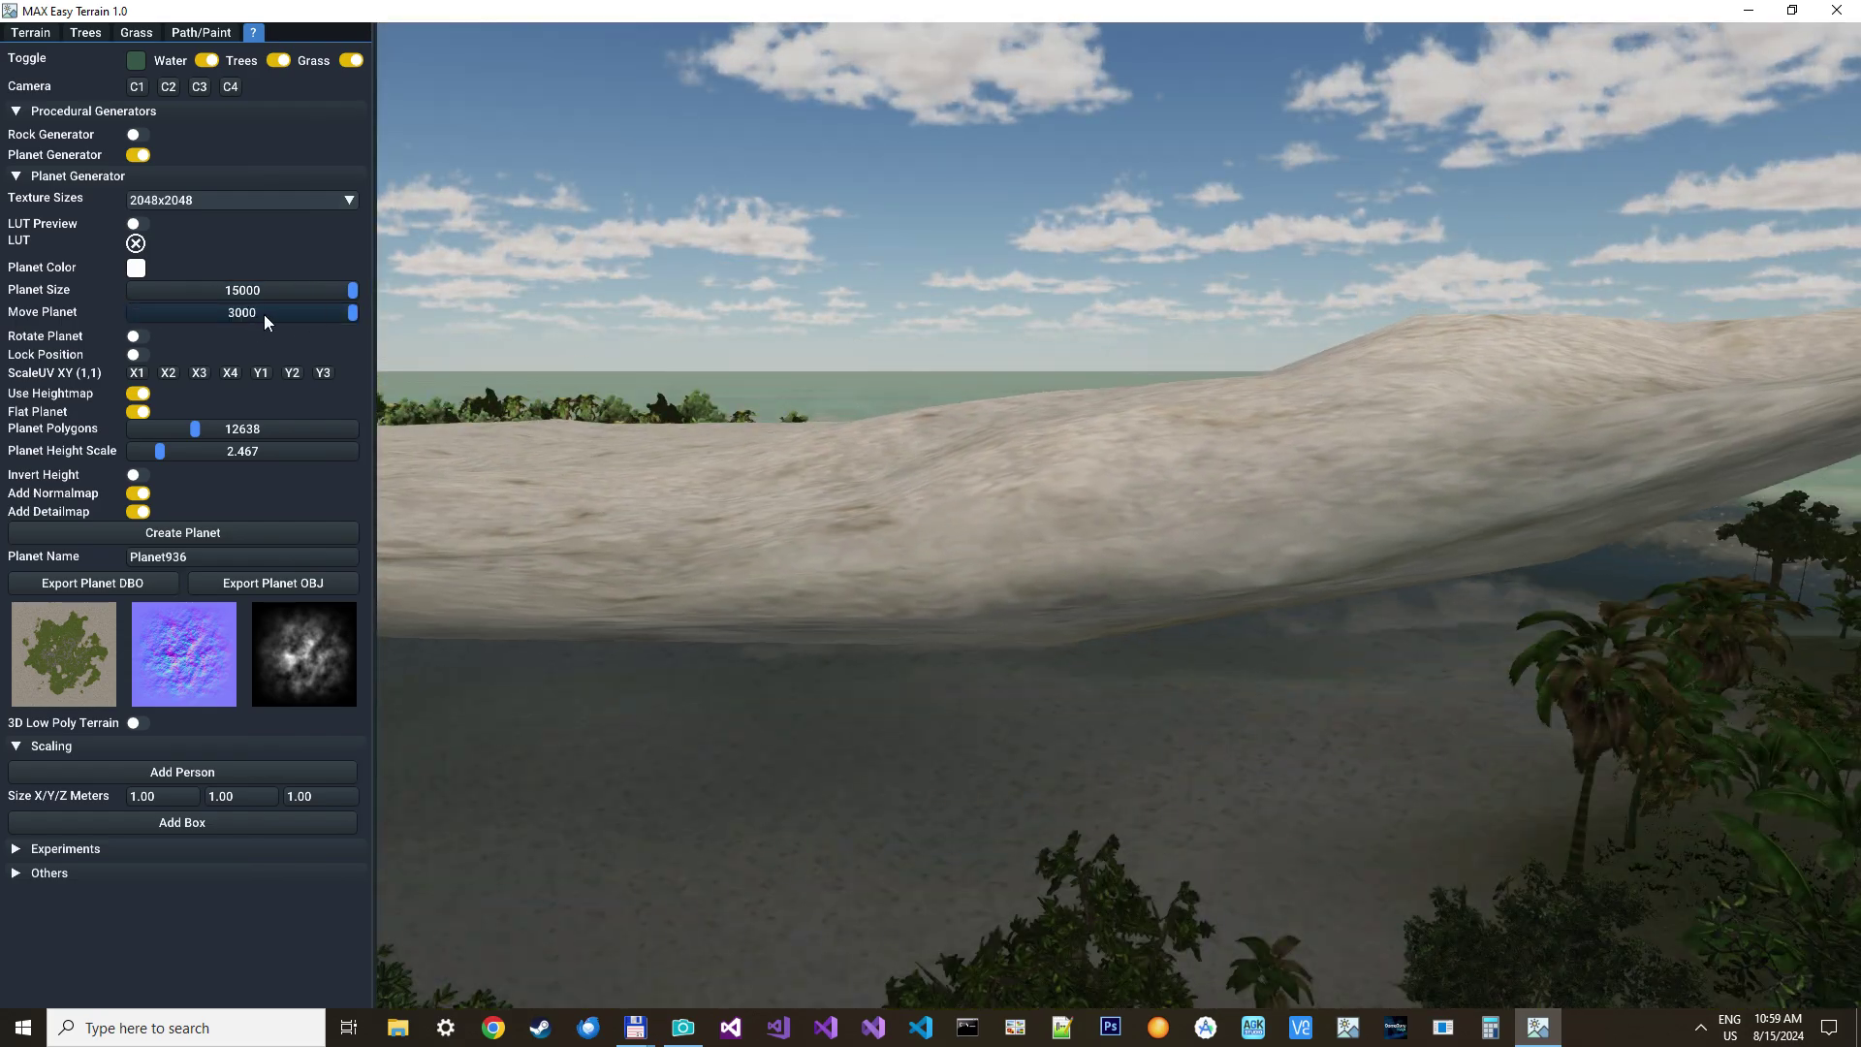
Set the Move Planet value to 30000 and lock the planet's position as a distant island in the sea beyond the shore
double_click(268, 314)
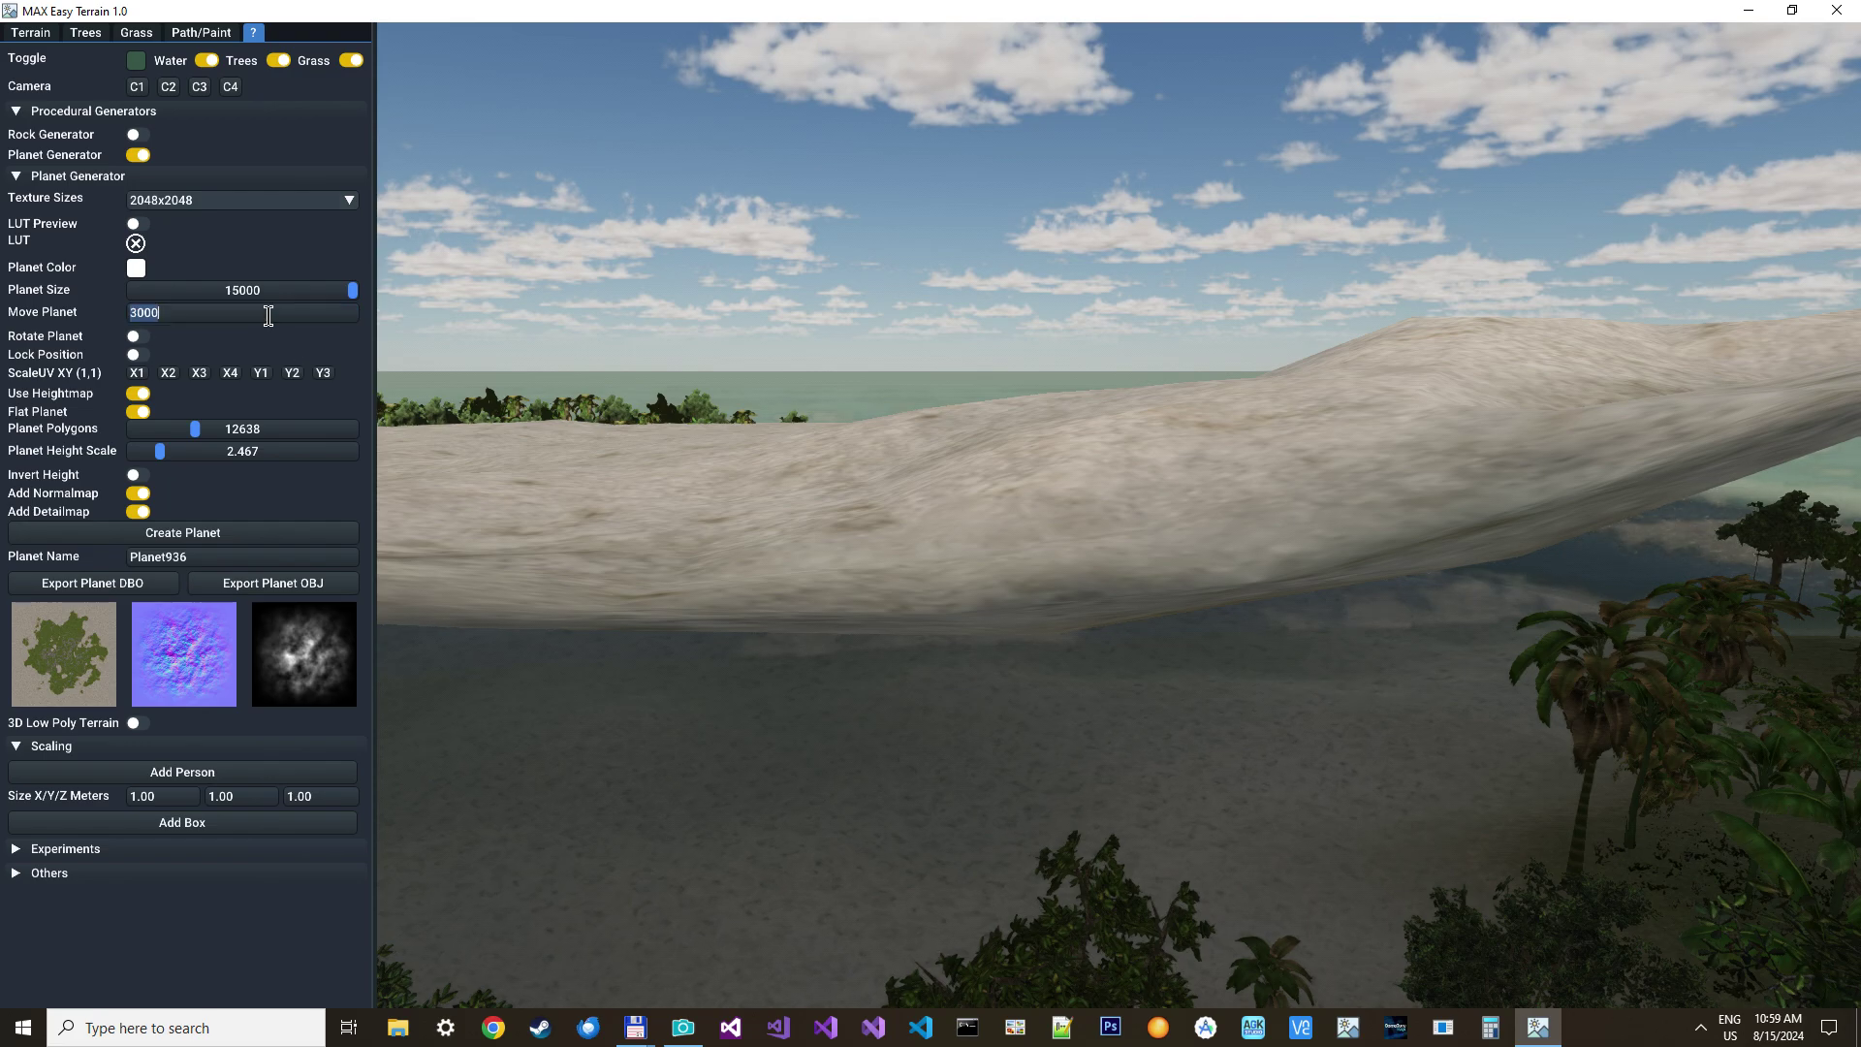
type("30000")
key("Return")
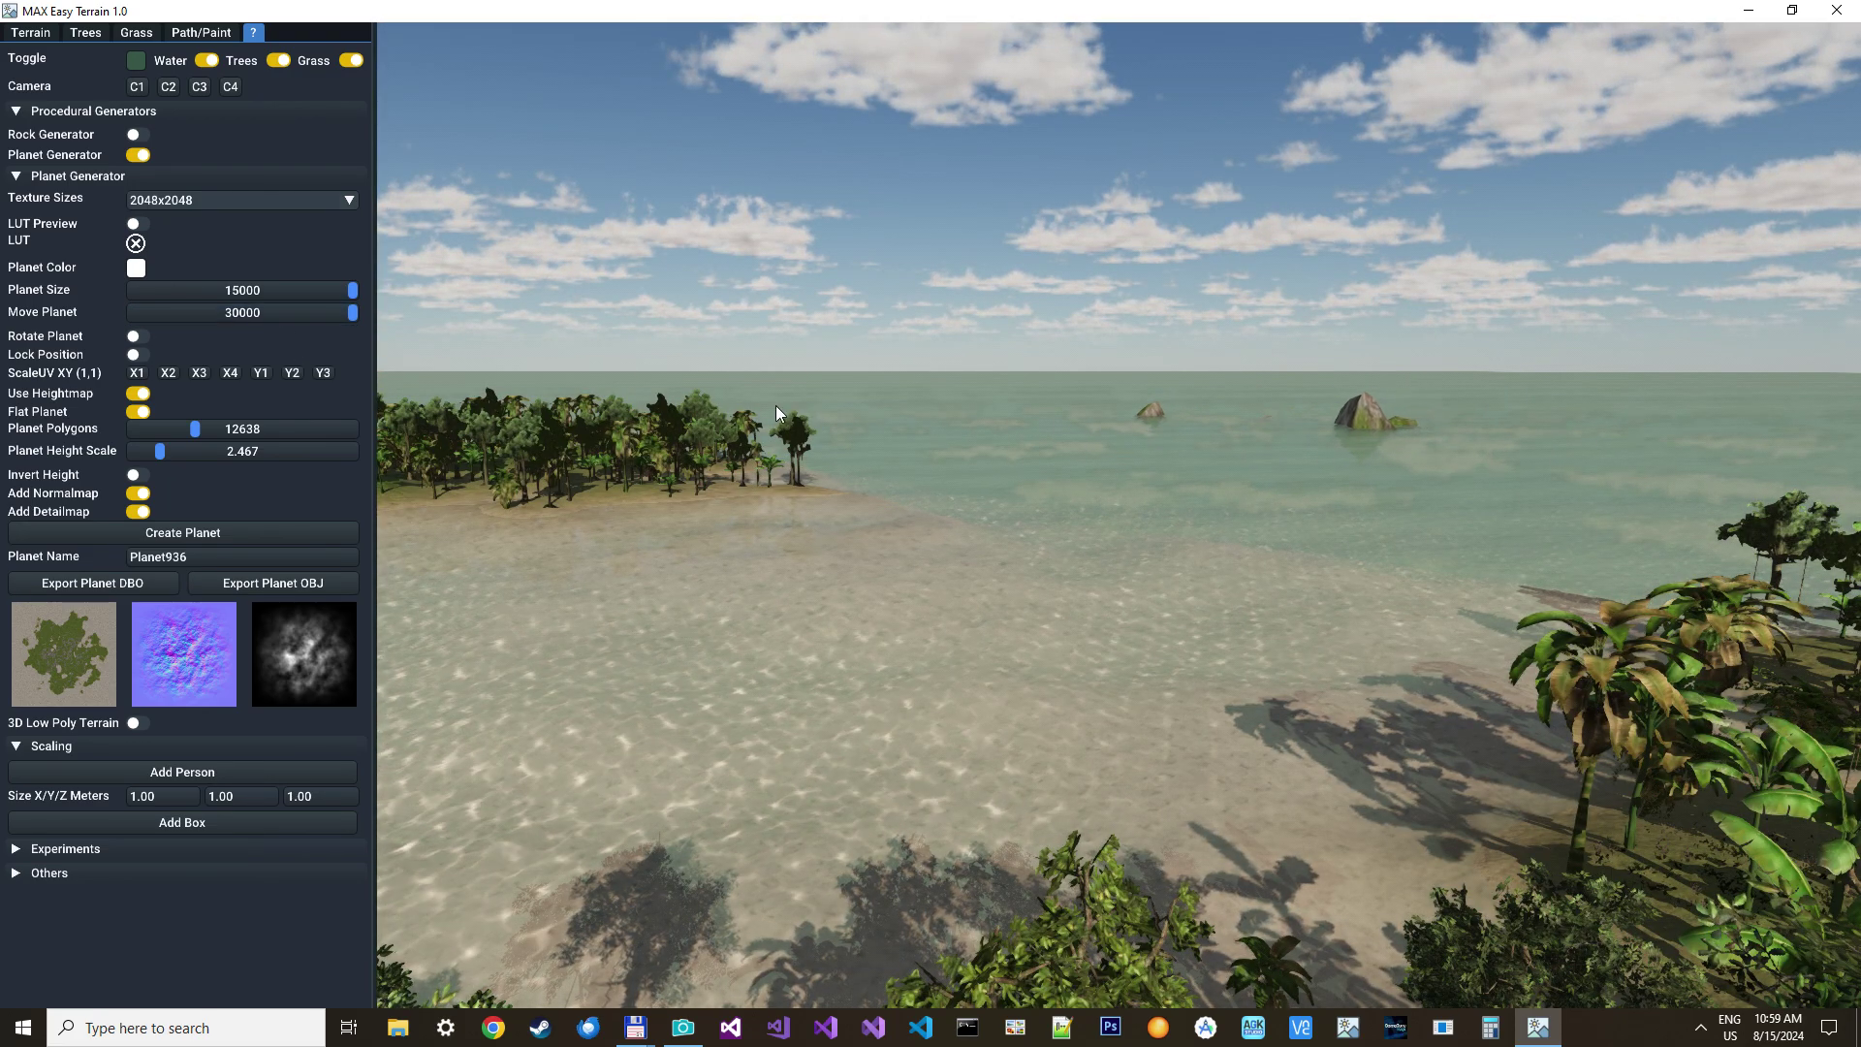
right_click_drag(1352, 575, 1379, 489)
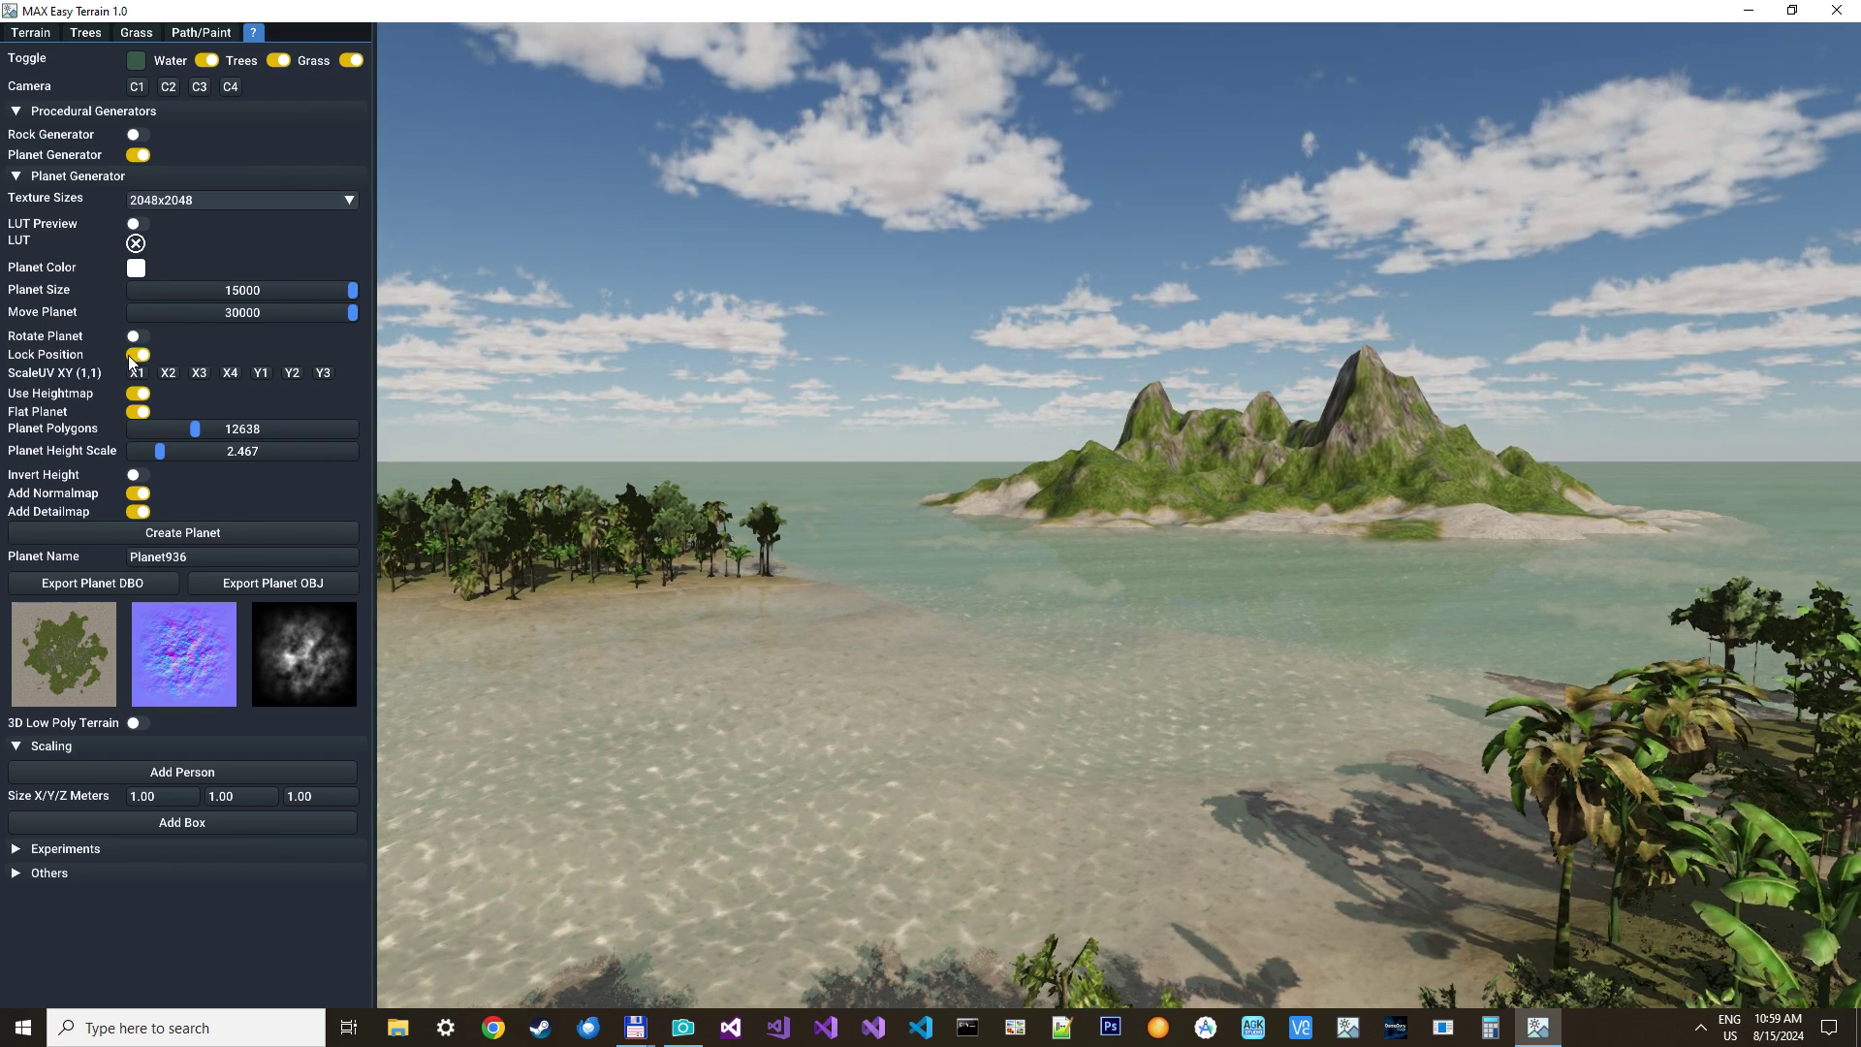
key("w")
right_click_drag(842, 434, 786, 474)
key("d")
key("a")
key("a")
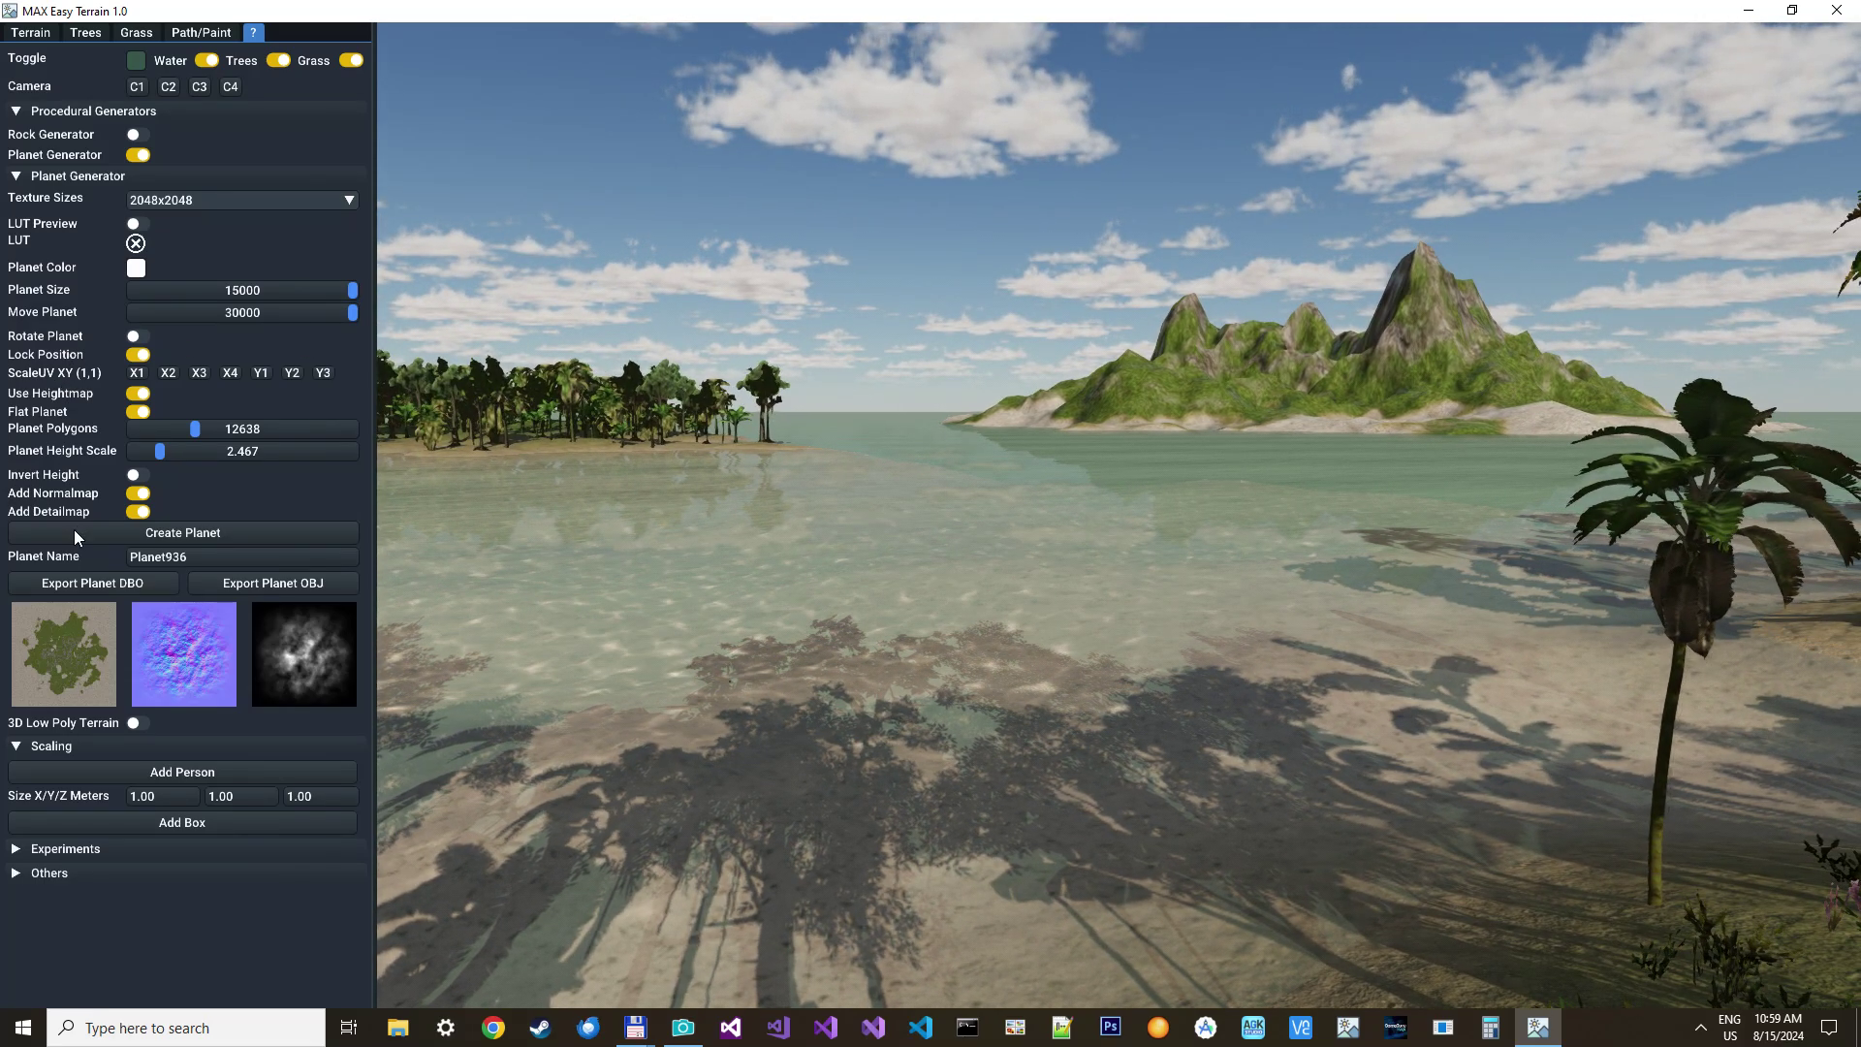
Rename the planet as TropicalIslandBackgroun
left_click_drag(209, 561, 125, 562)
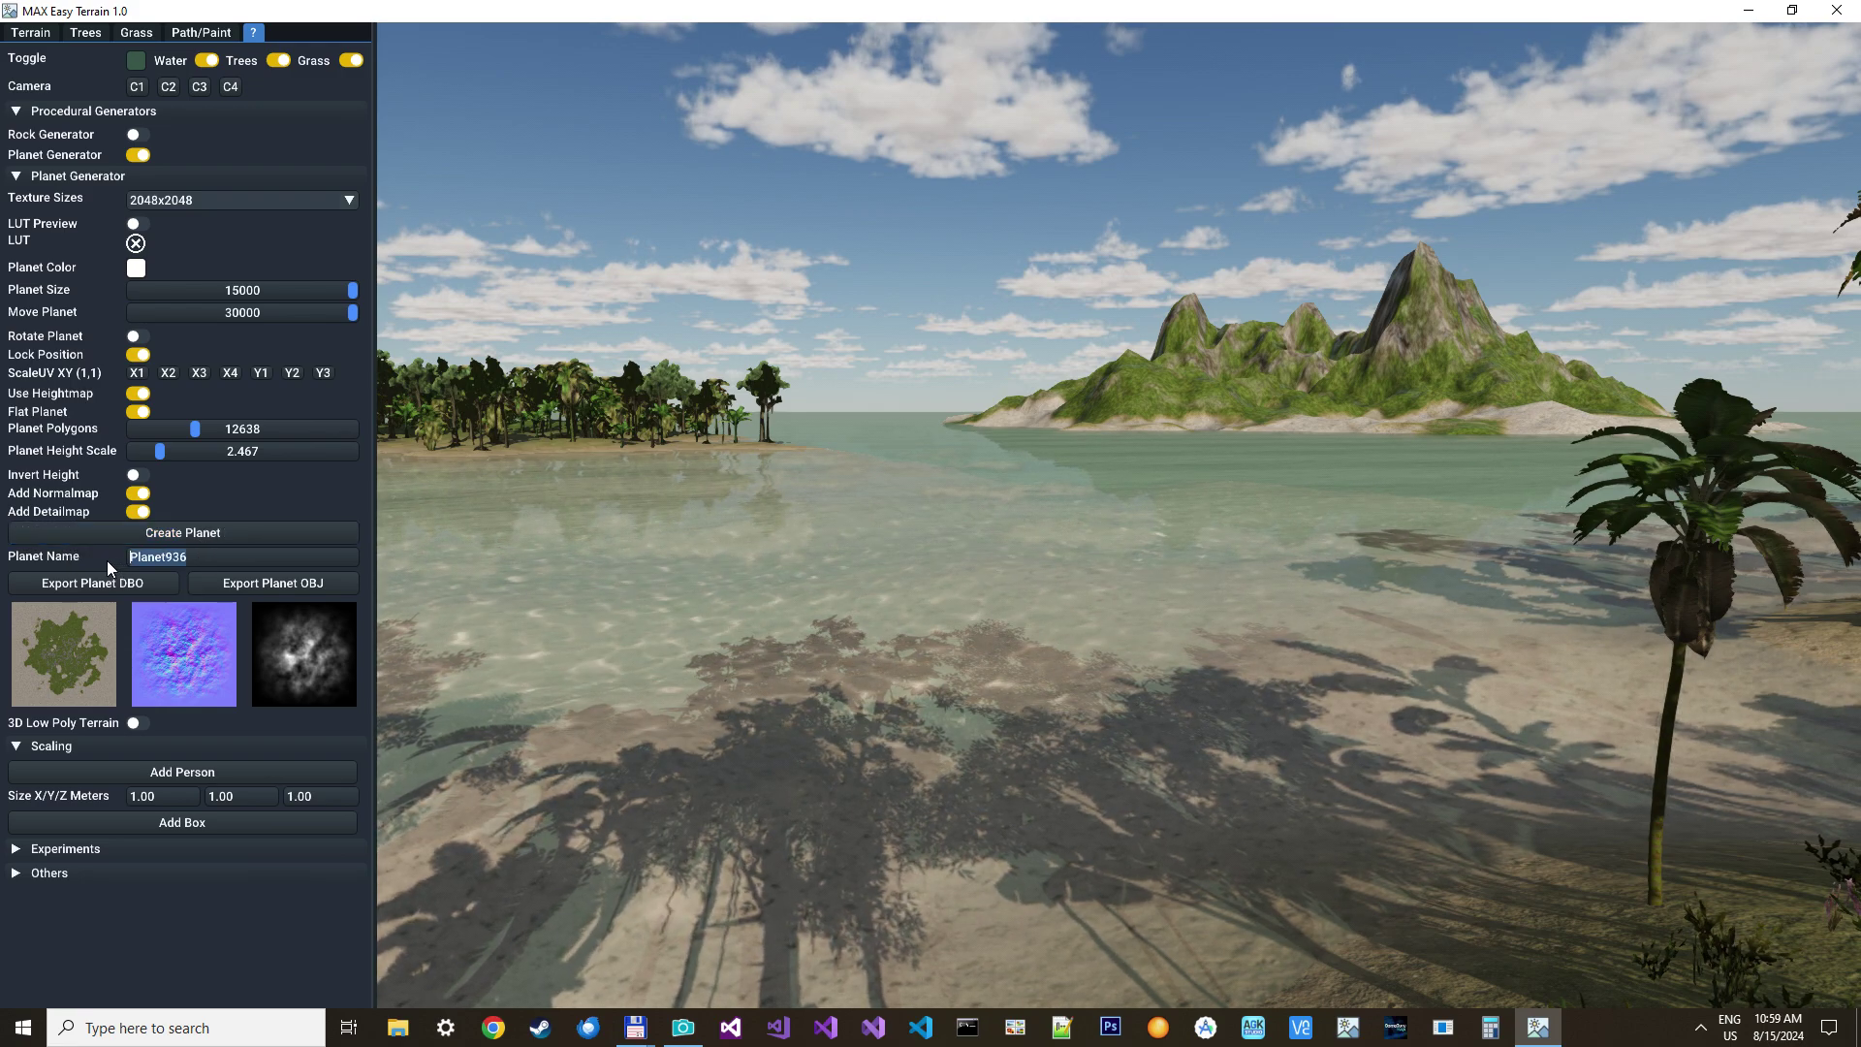
type("T")
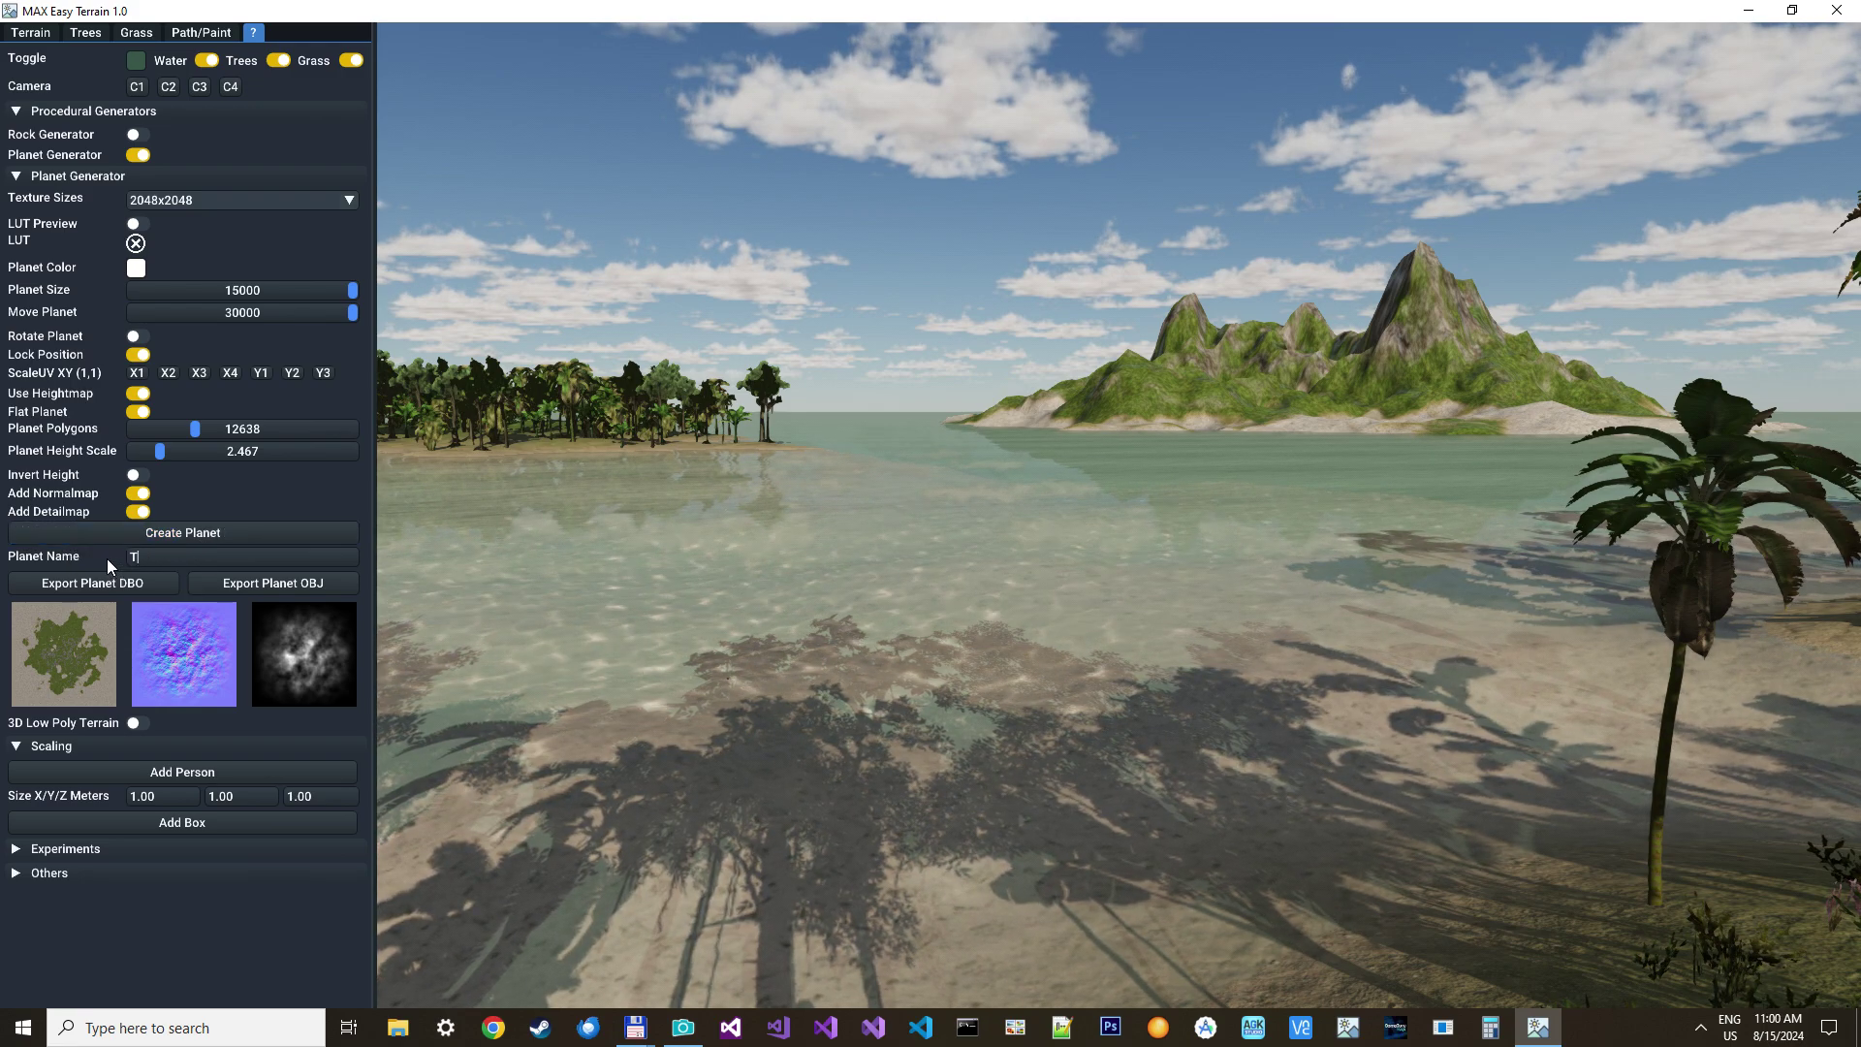
type("ropical")
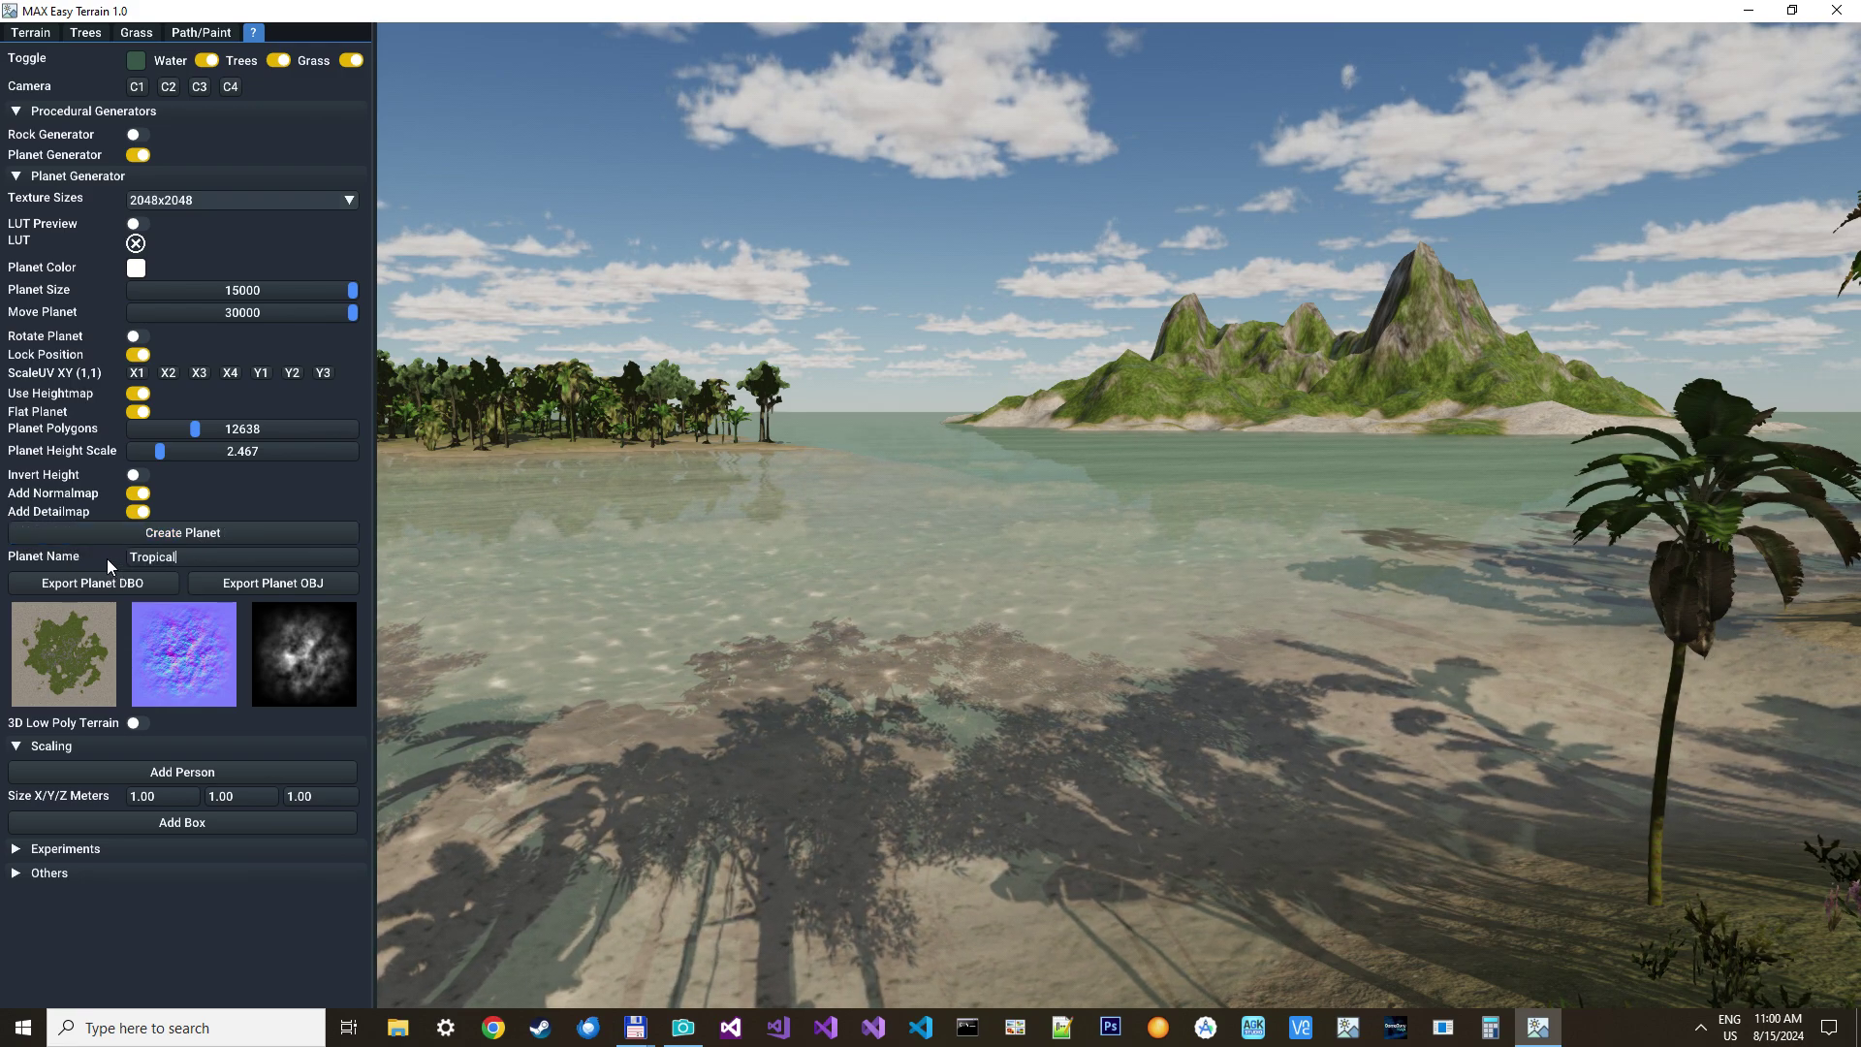
type("IslandB")
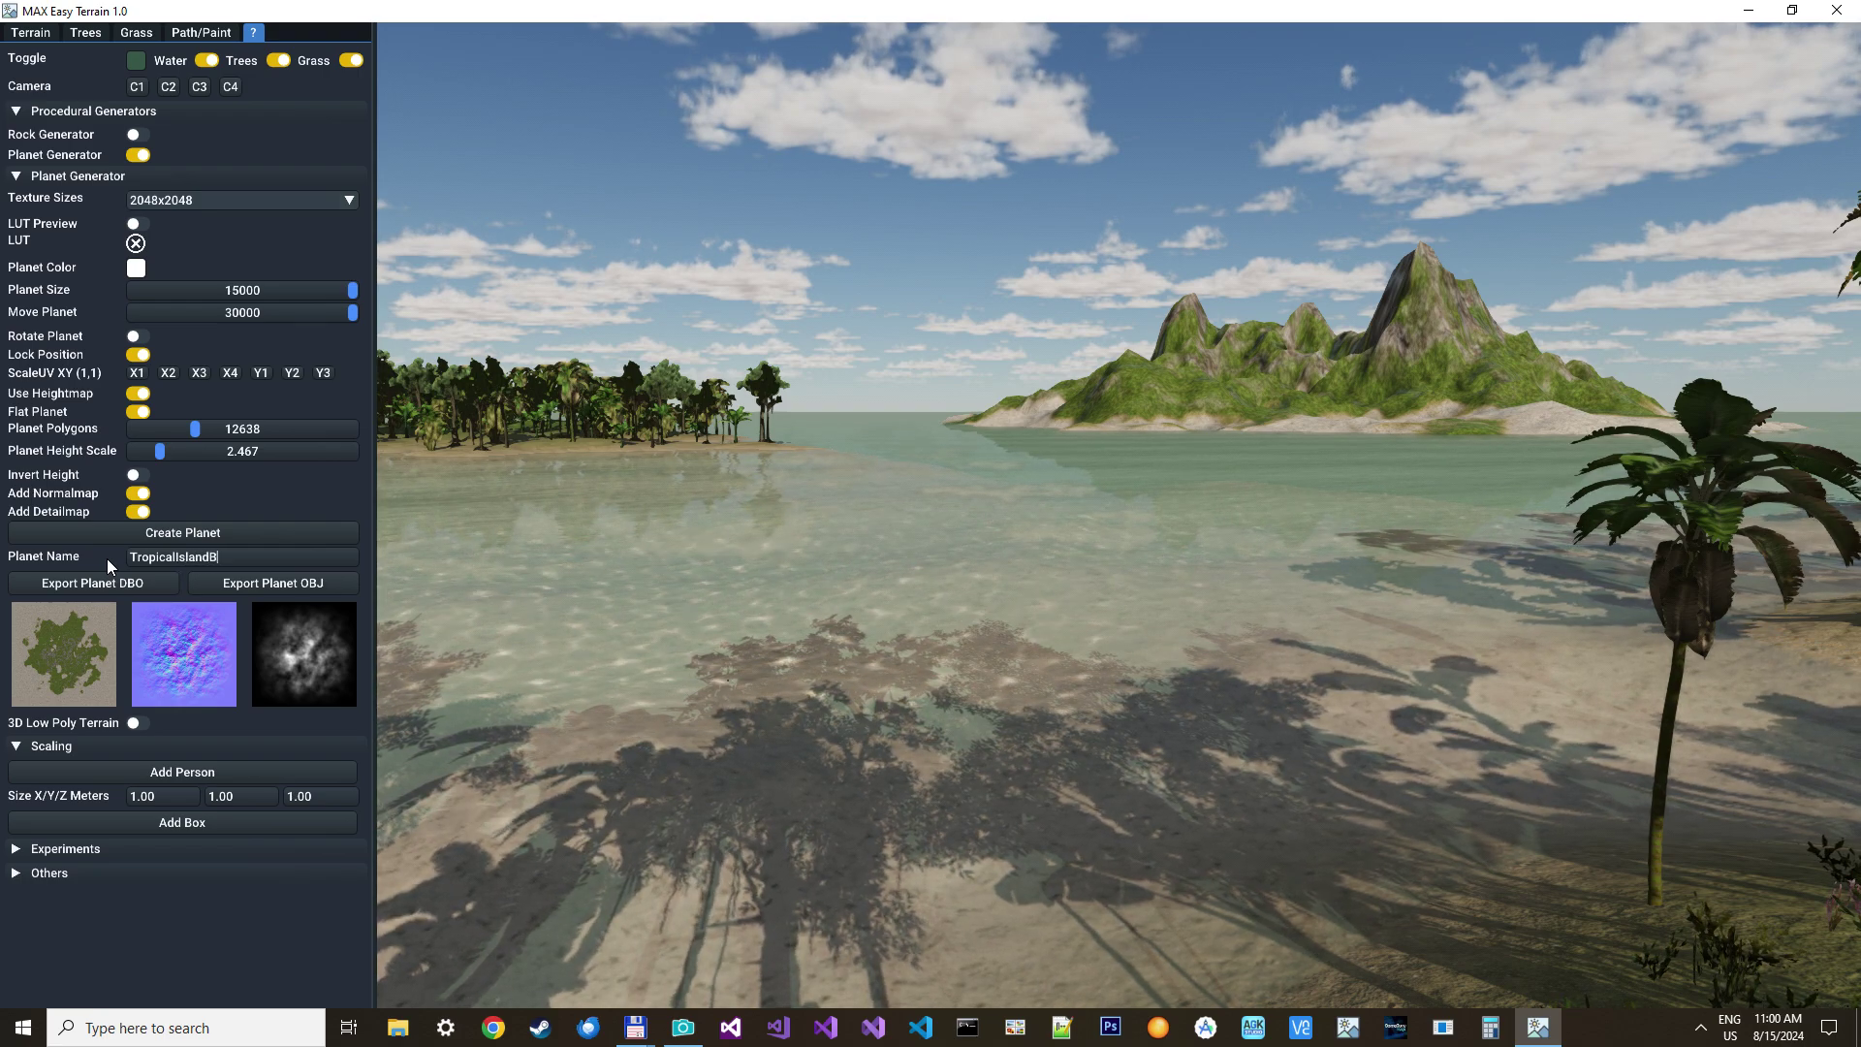
type("ackg")
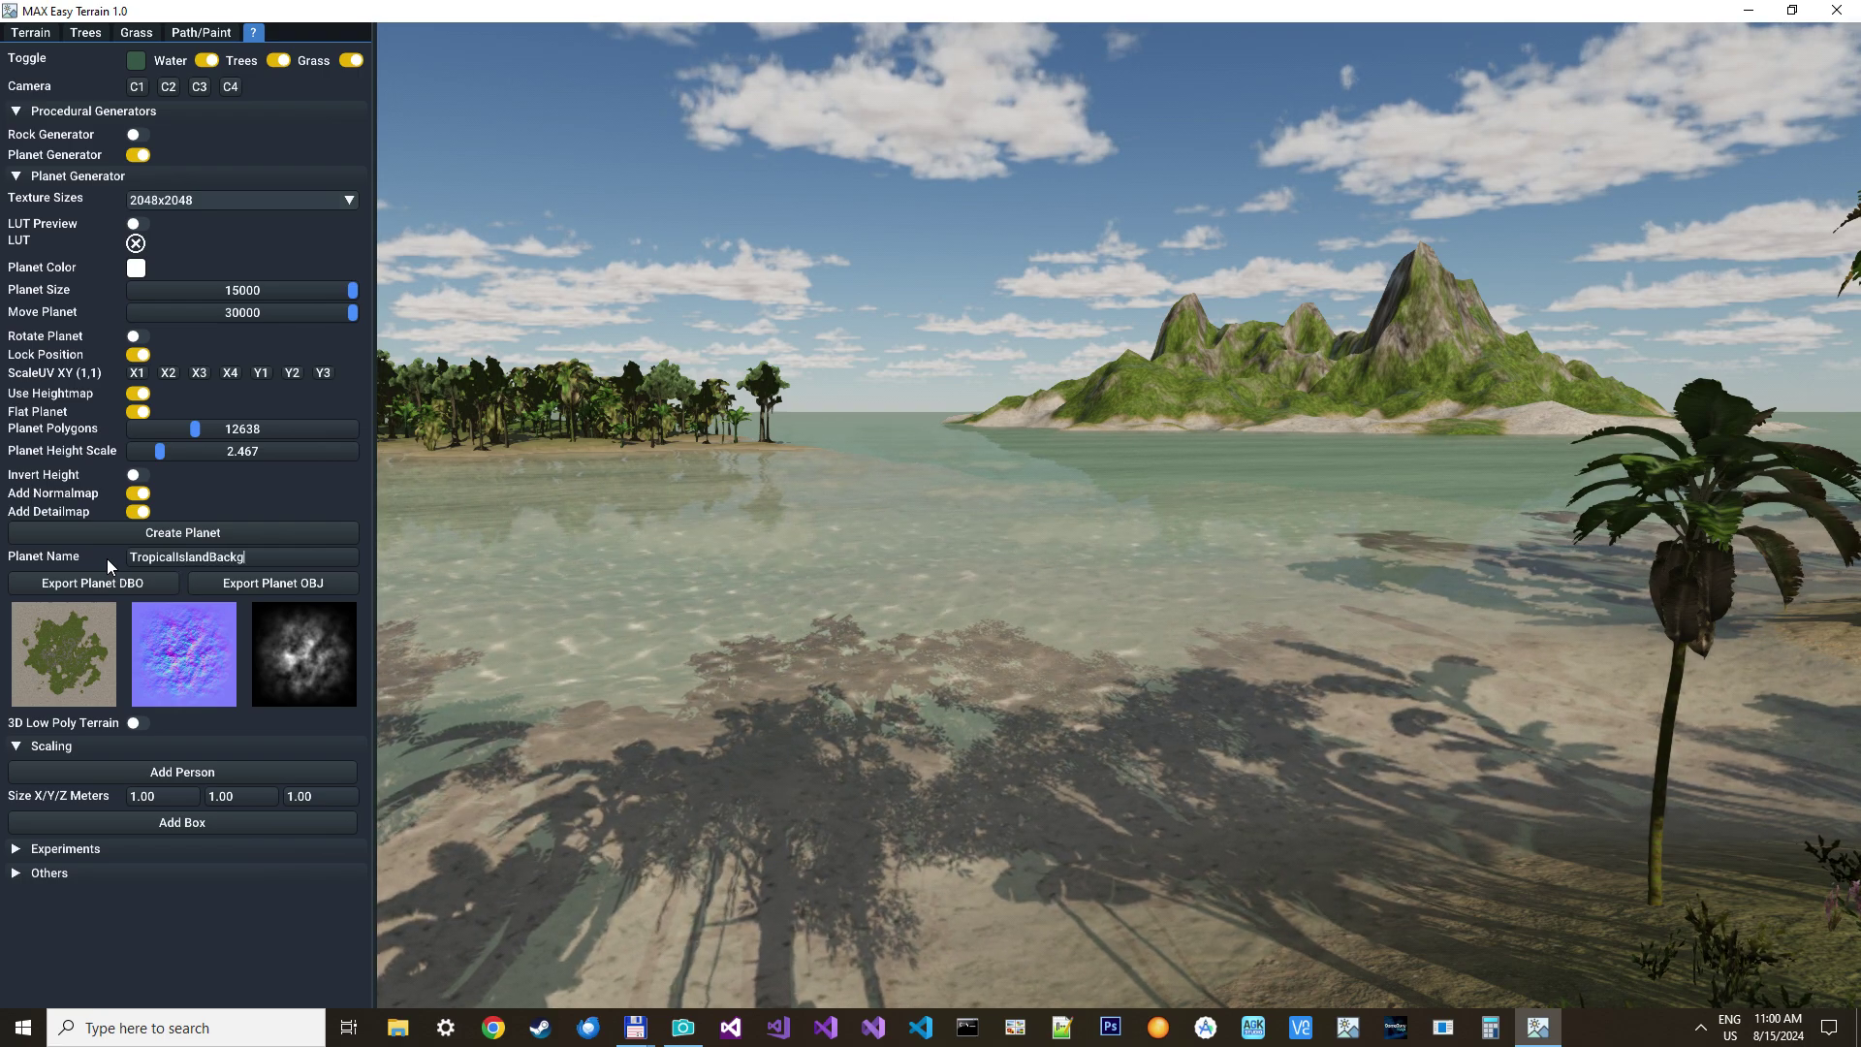
type("roun")
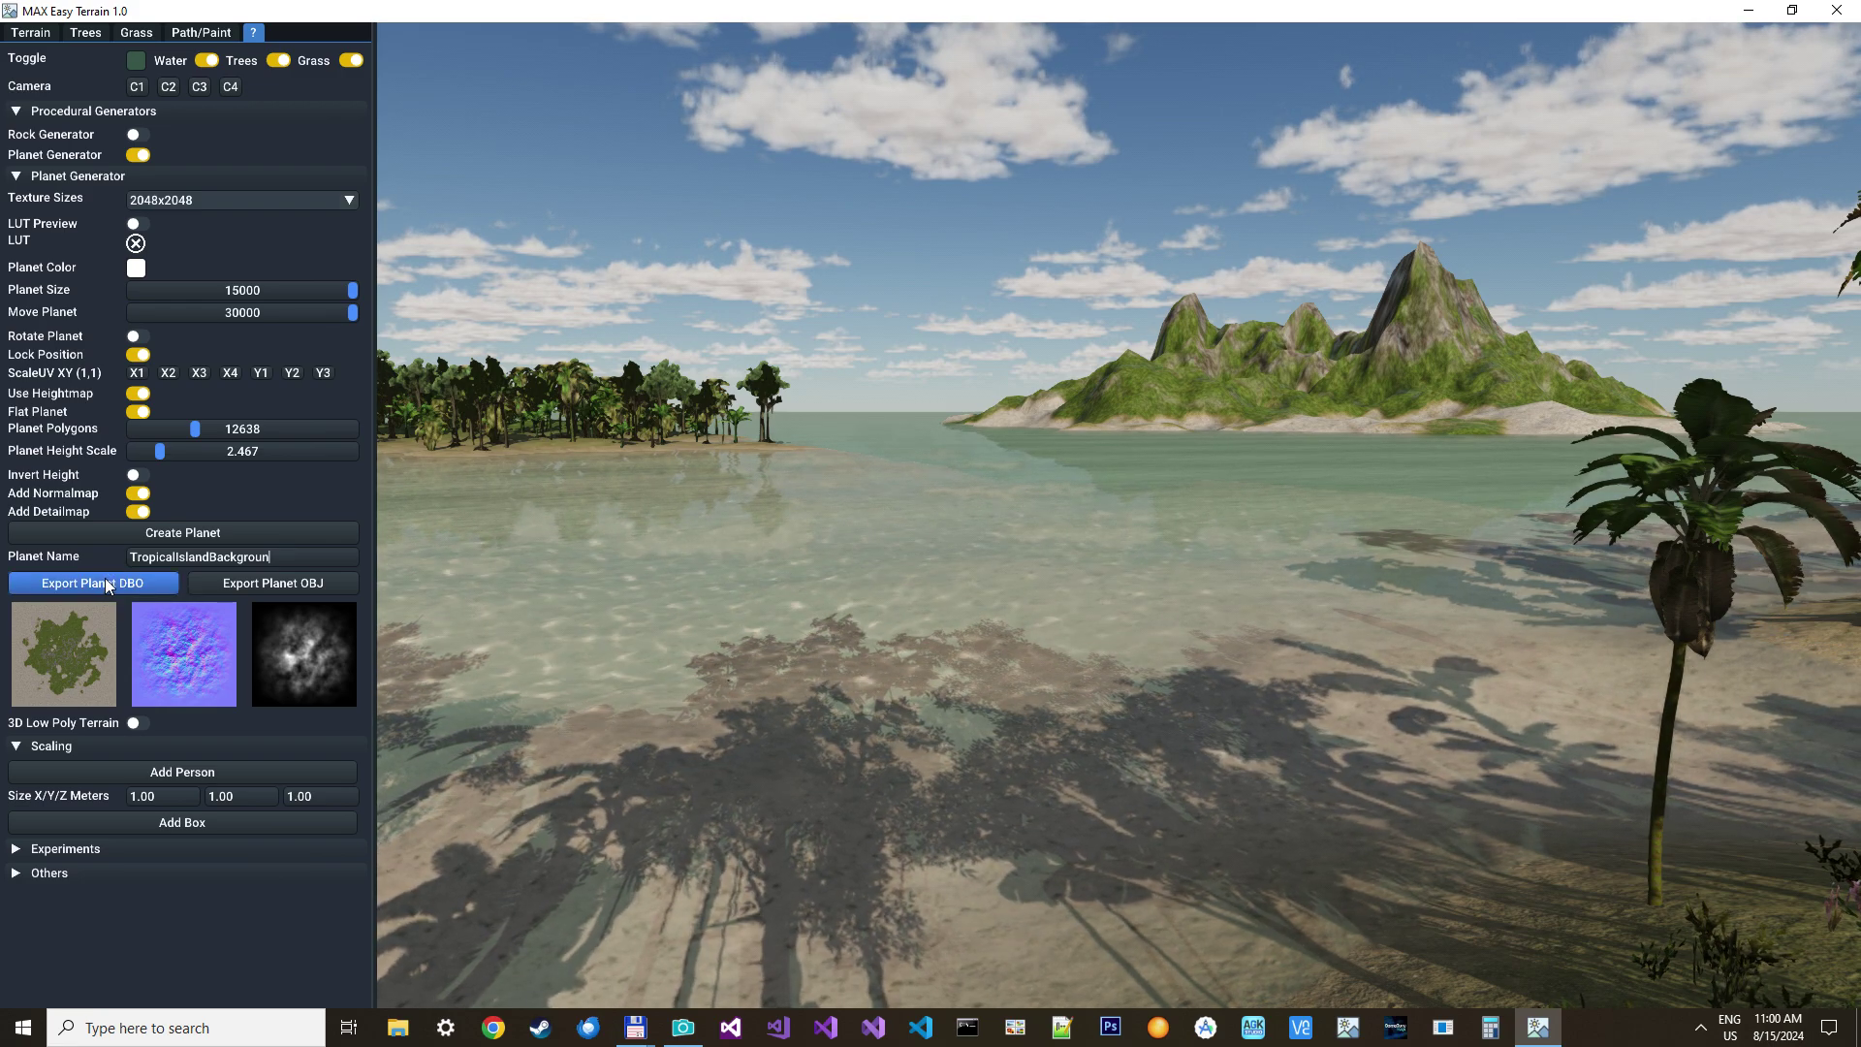
Export the planet as a DBO file to the User folder
left_click(106, 583)
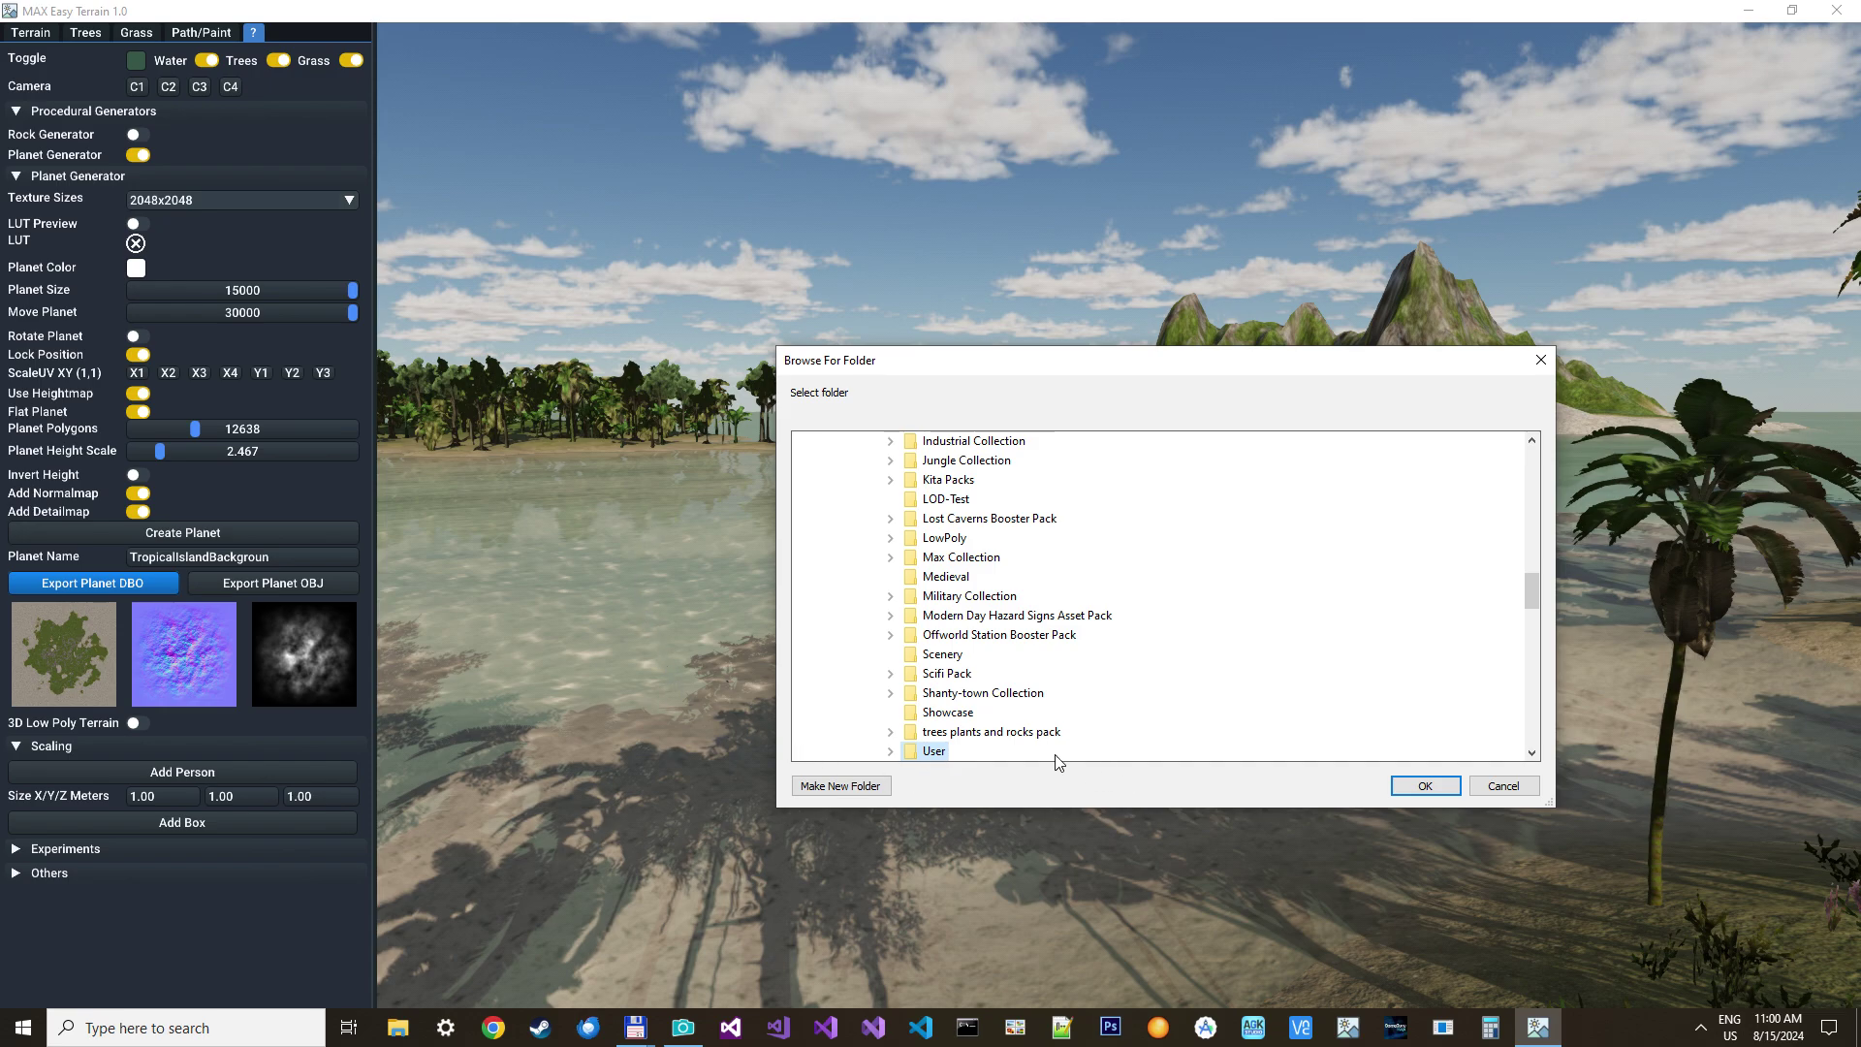
scroll(1119, 715, "down", 1)
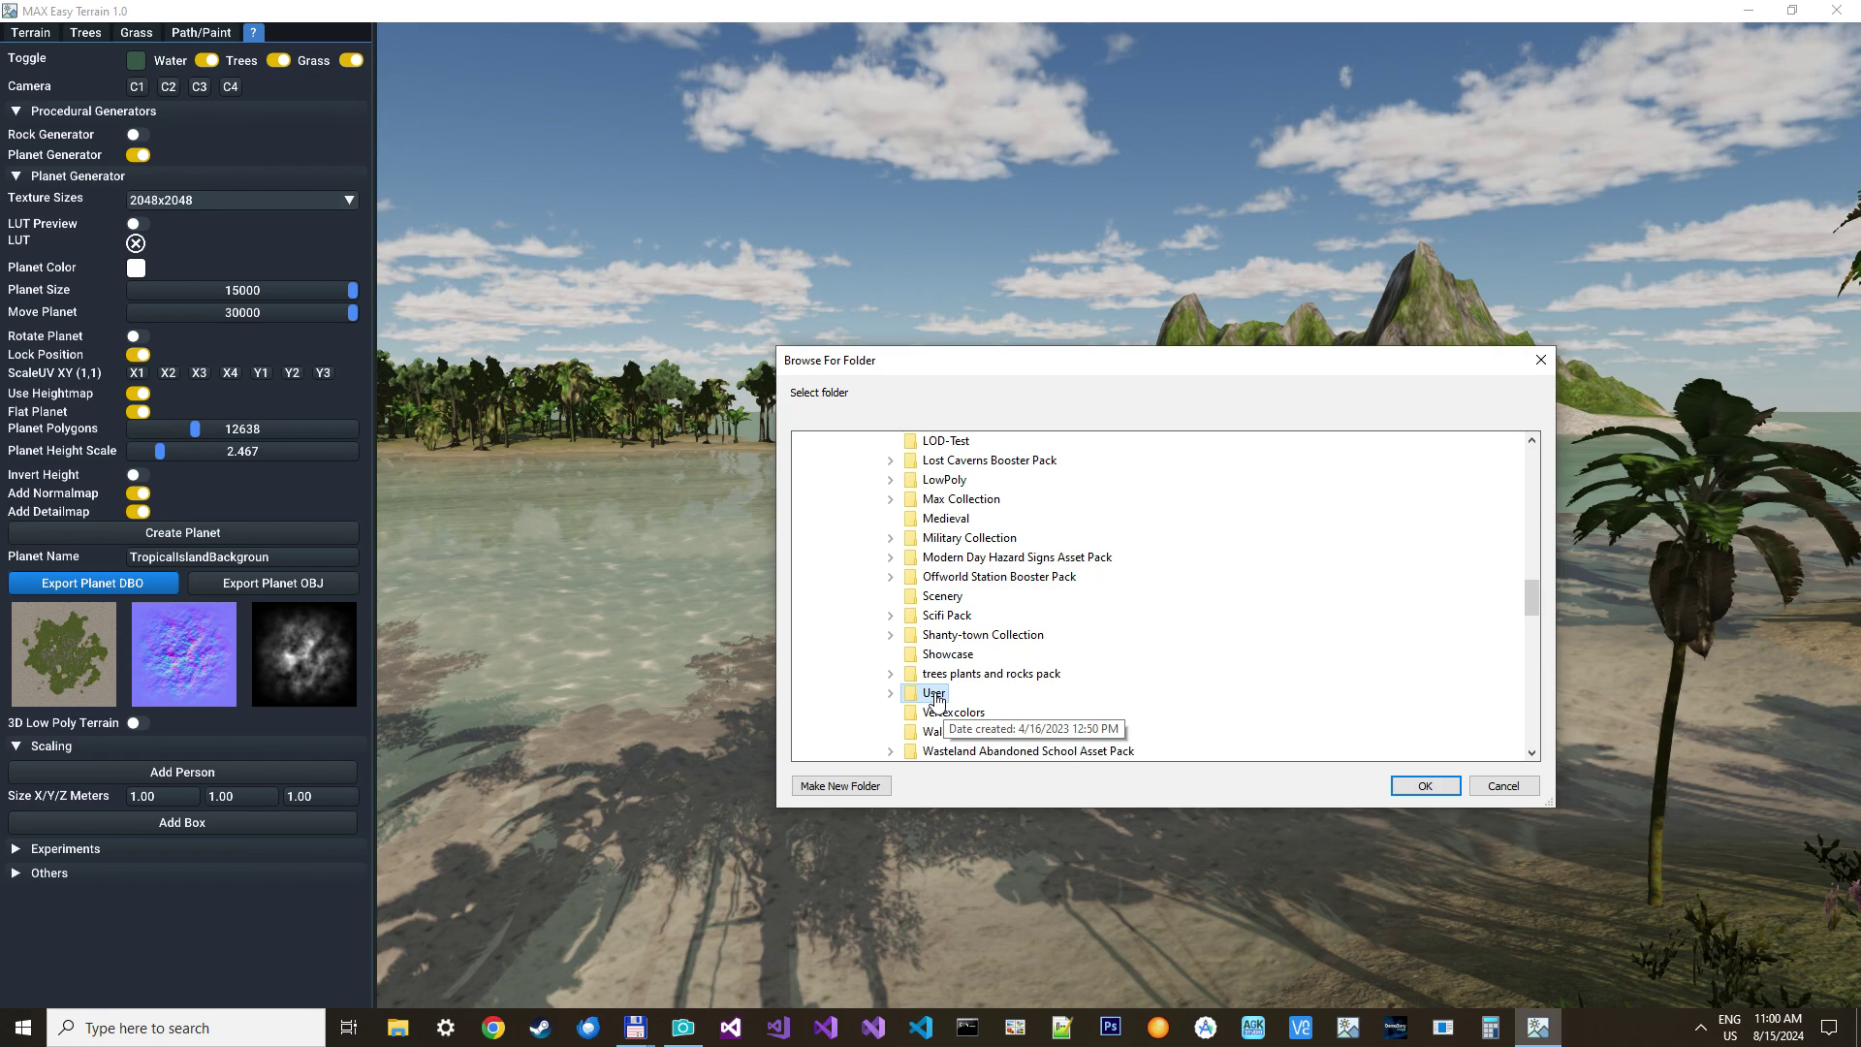
left_click(1422, 787)
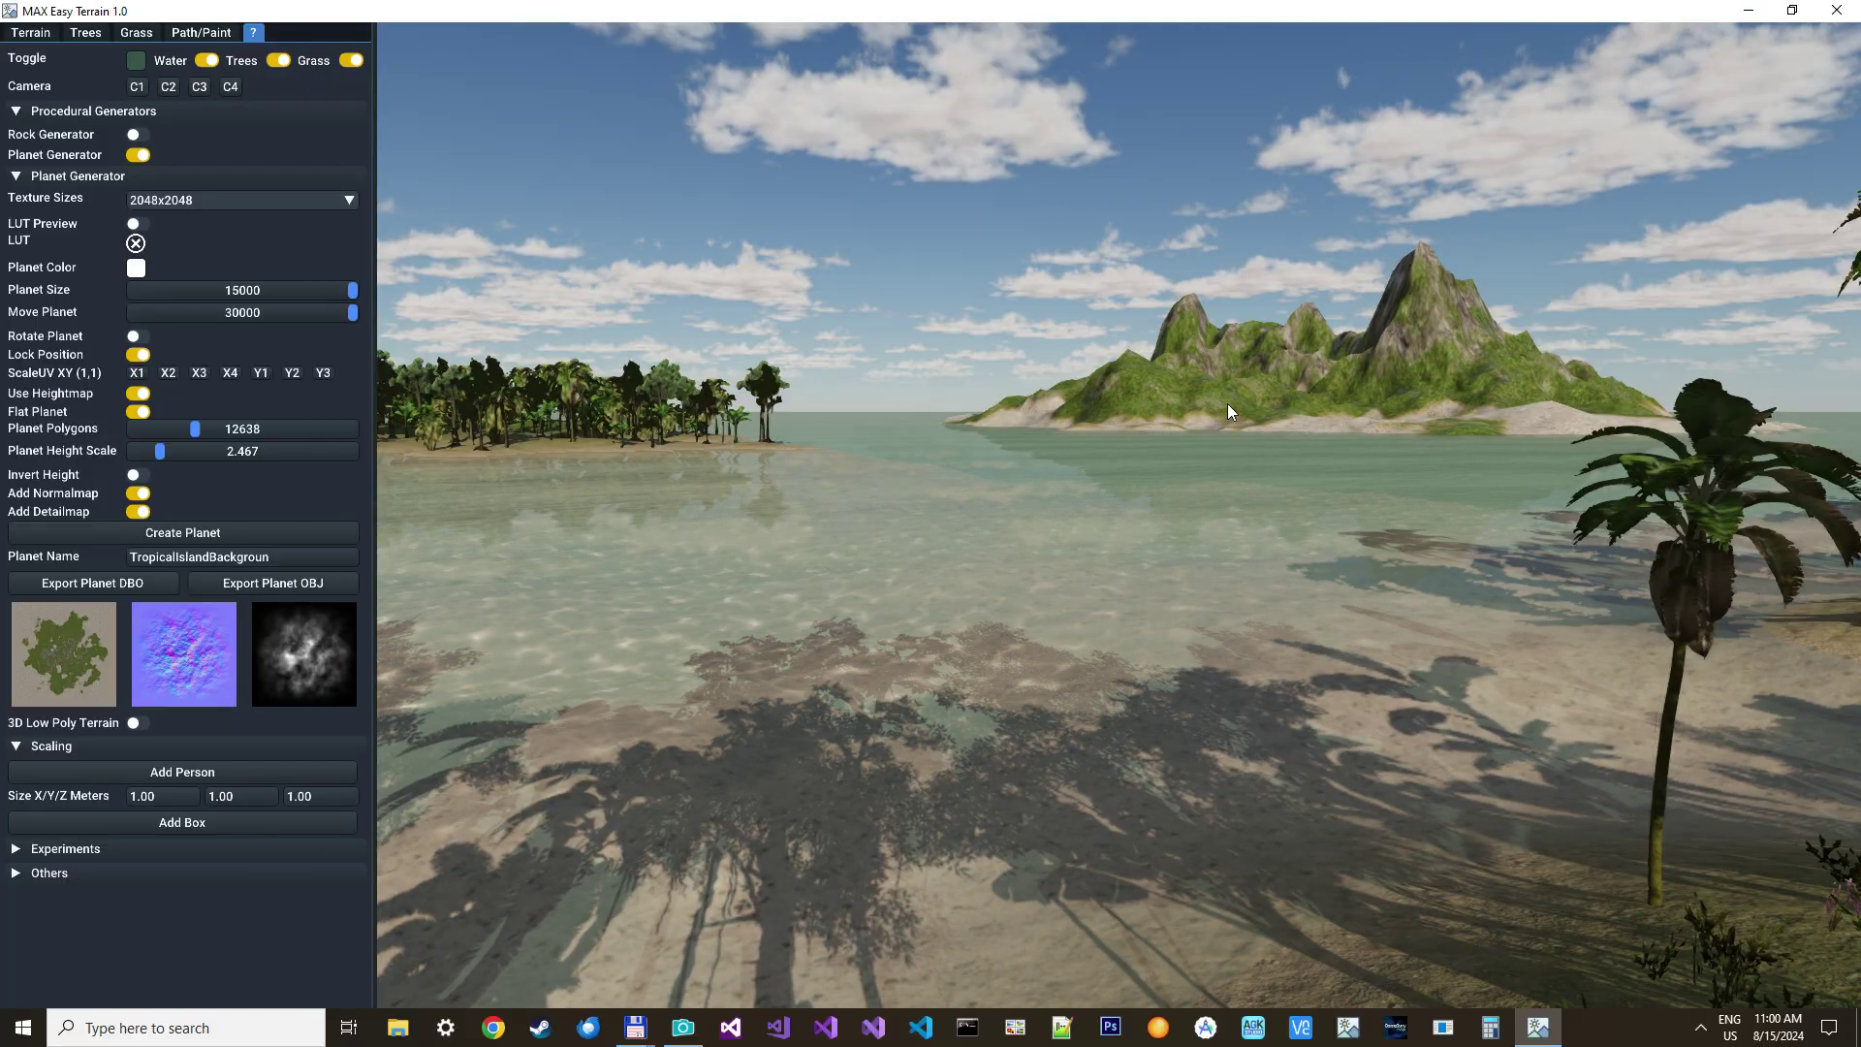
Examine the background island from the shore and from above the forest, and review the available terrain palettes
right_click_drag(1227, 403, 1276, 414)
key("w")
key("s")
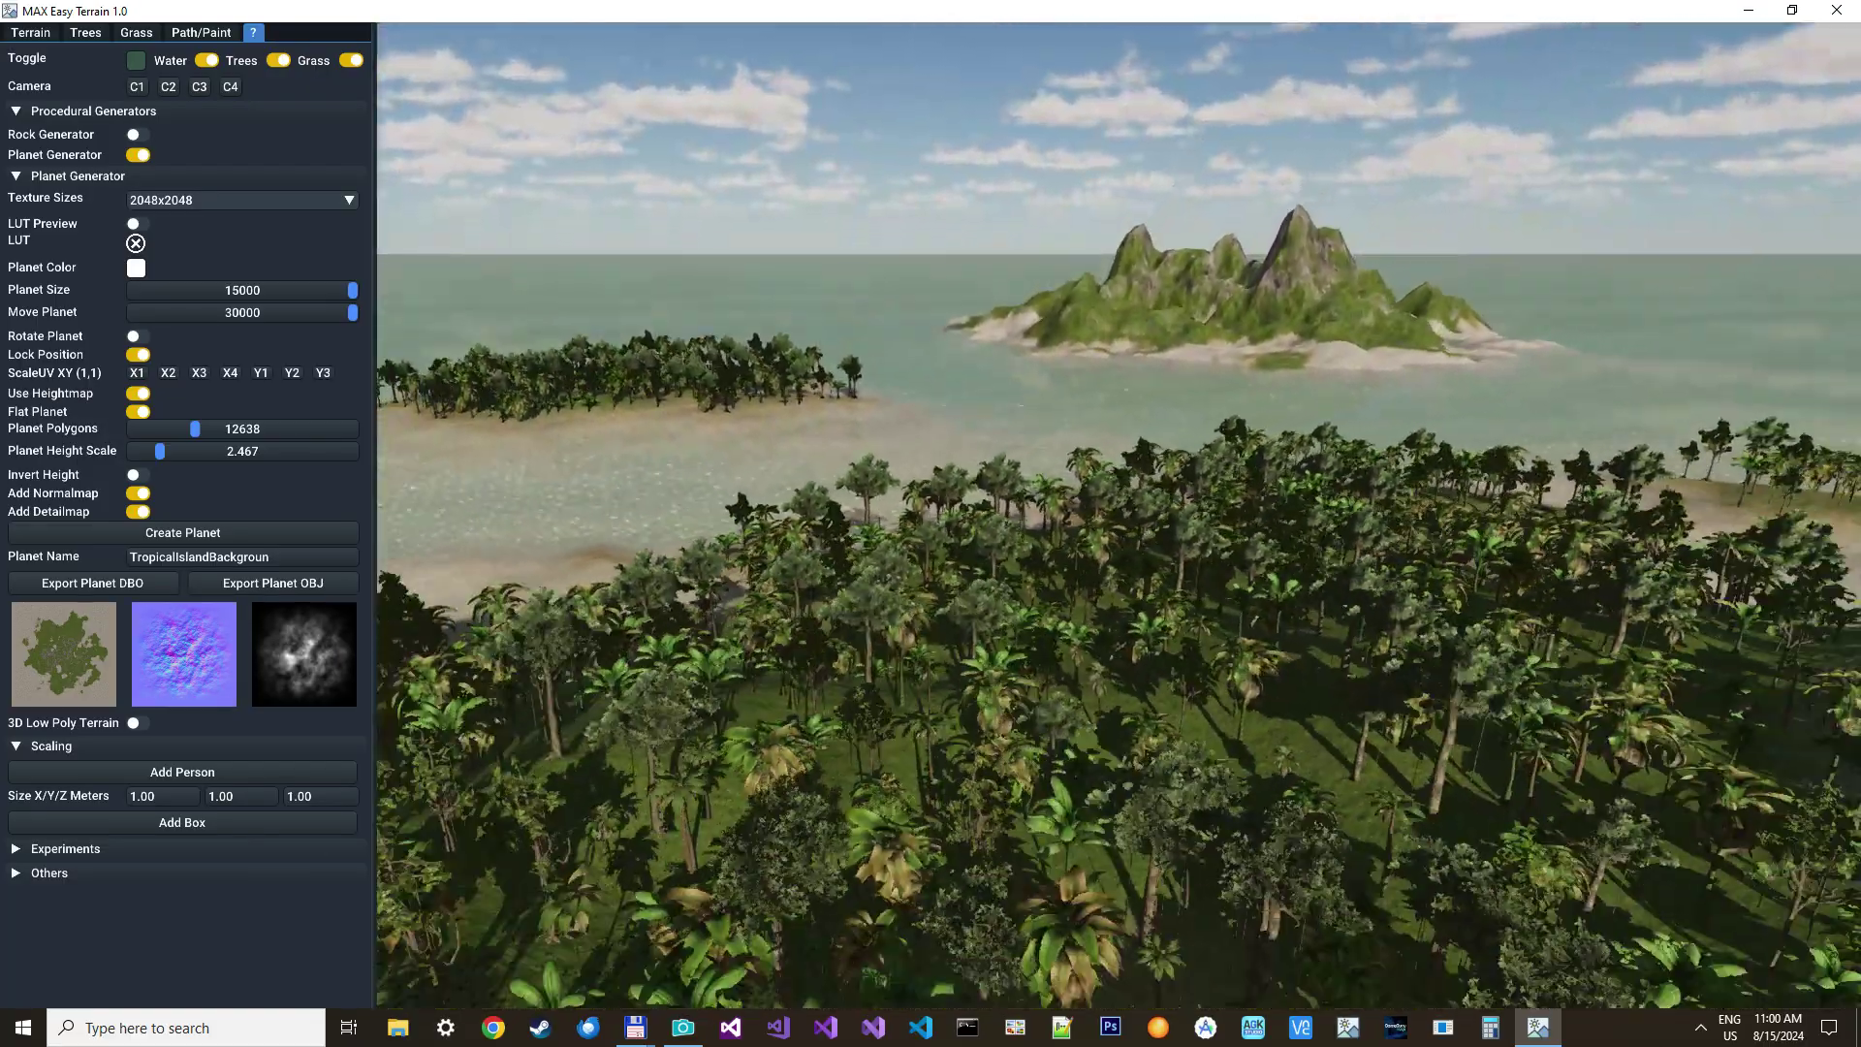
key("w")
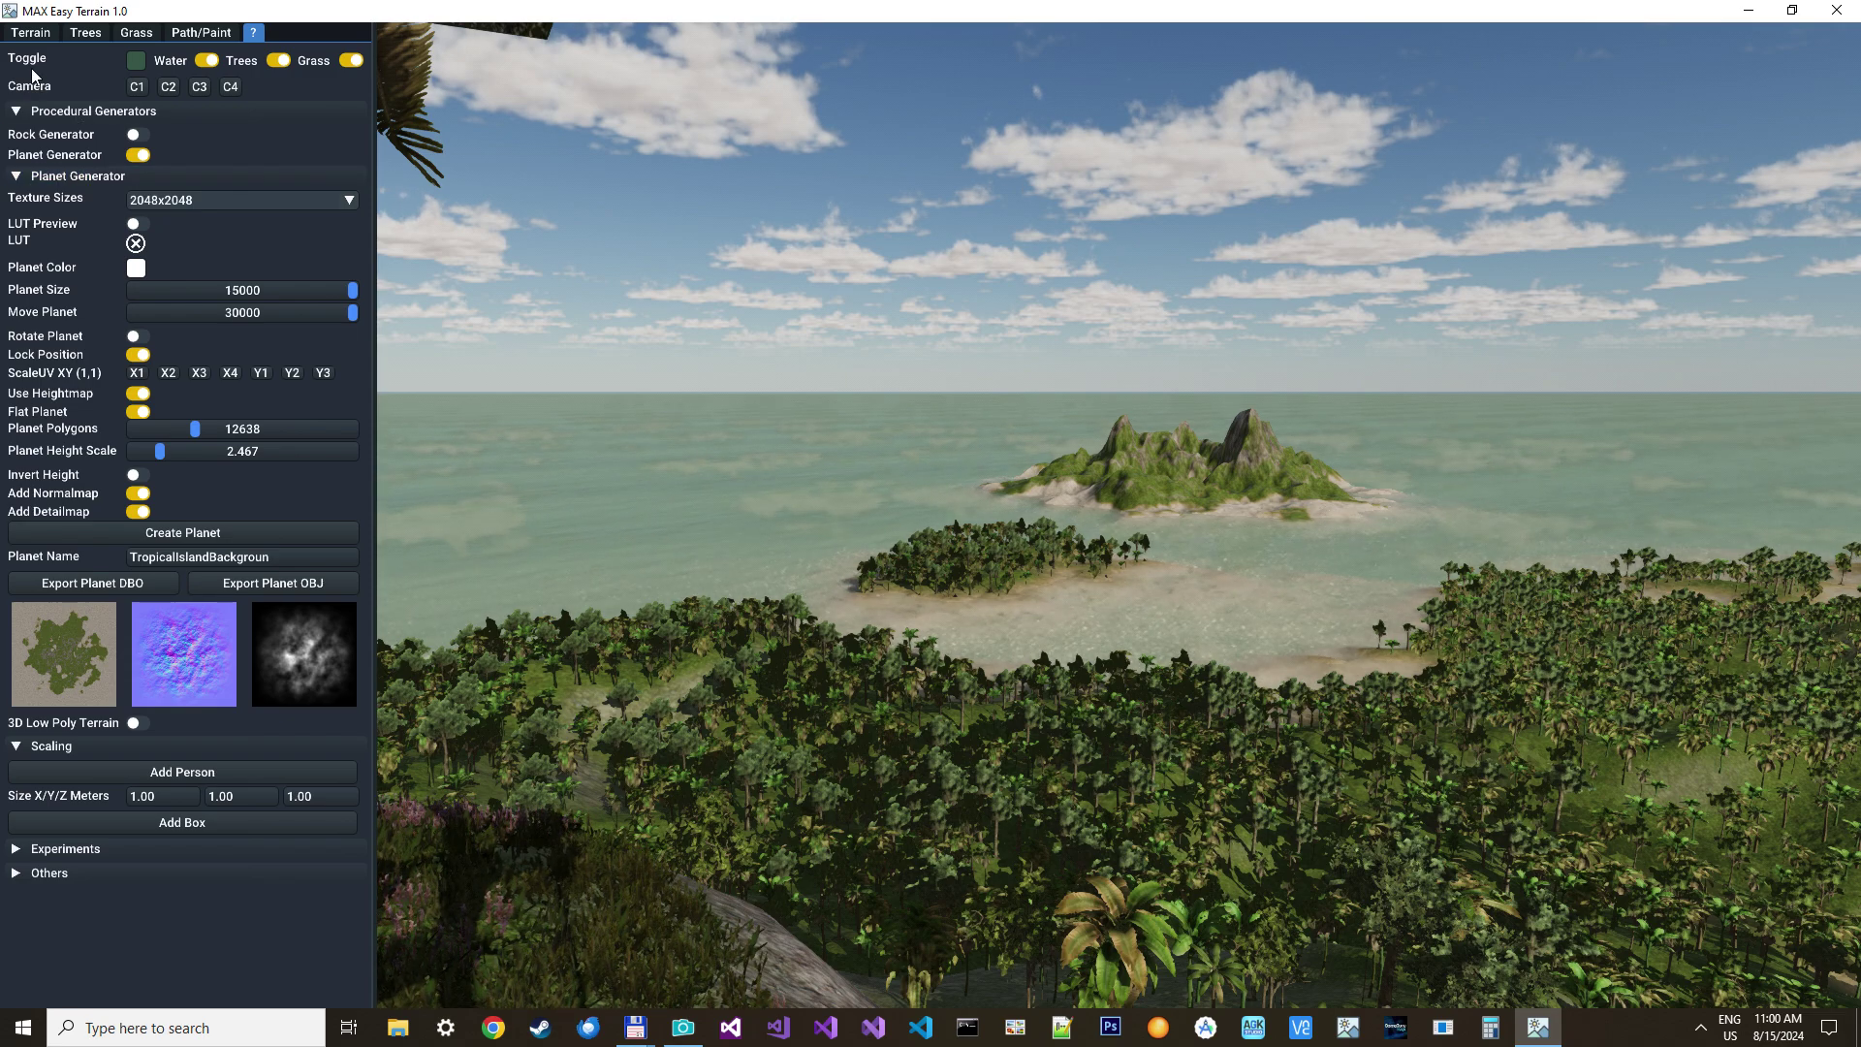
left_click(29, 35)
left_click(166, 288)
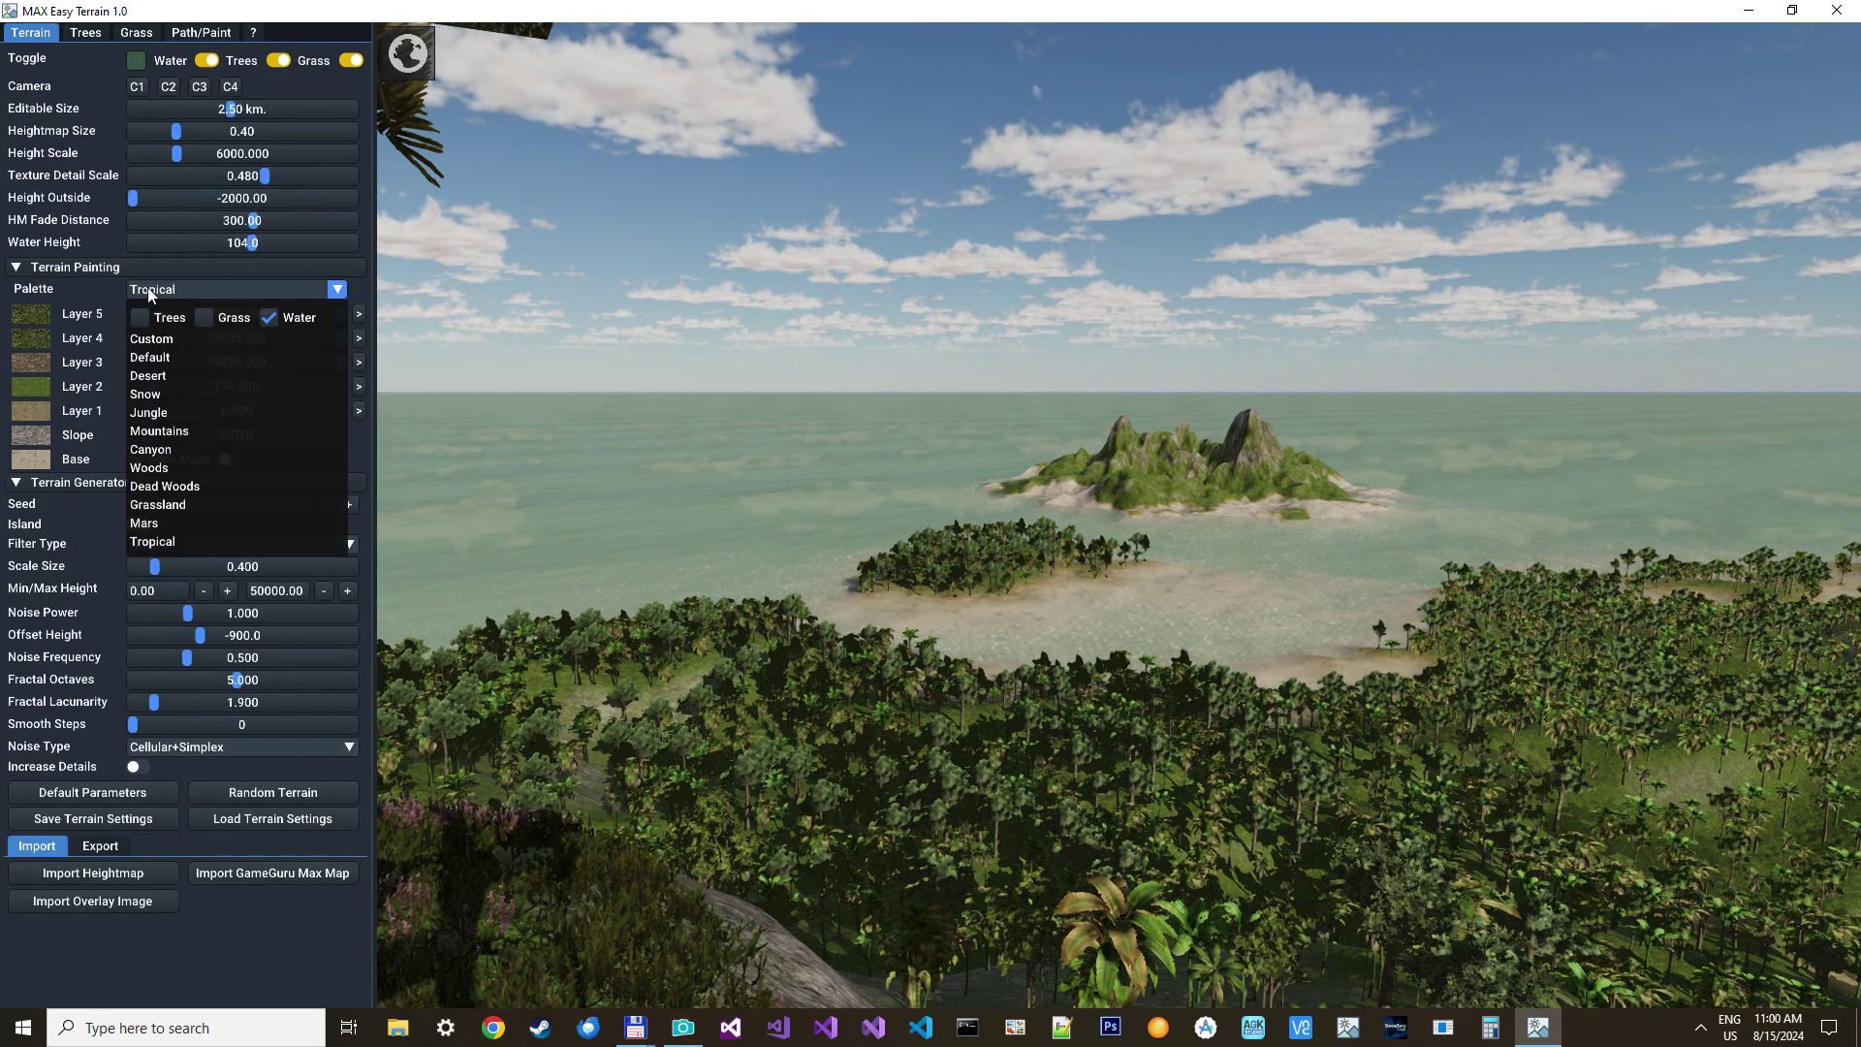
left_click(76, 235)
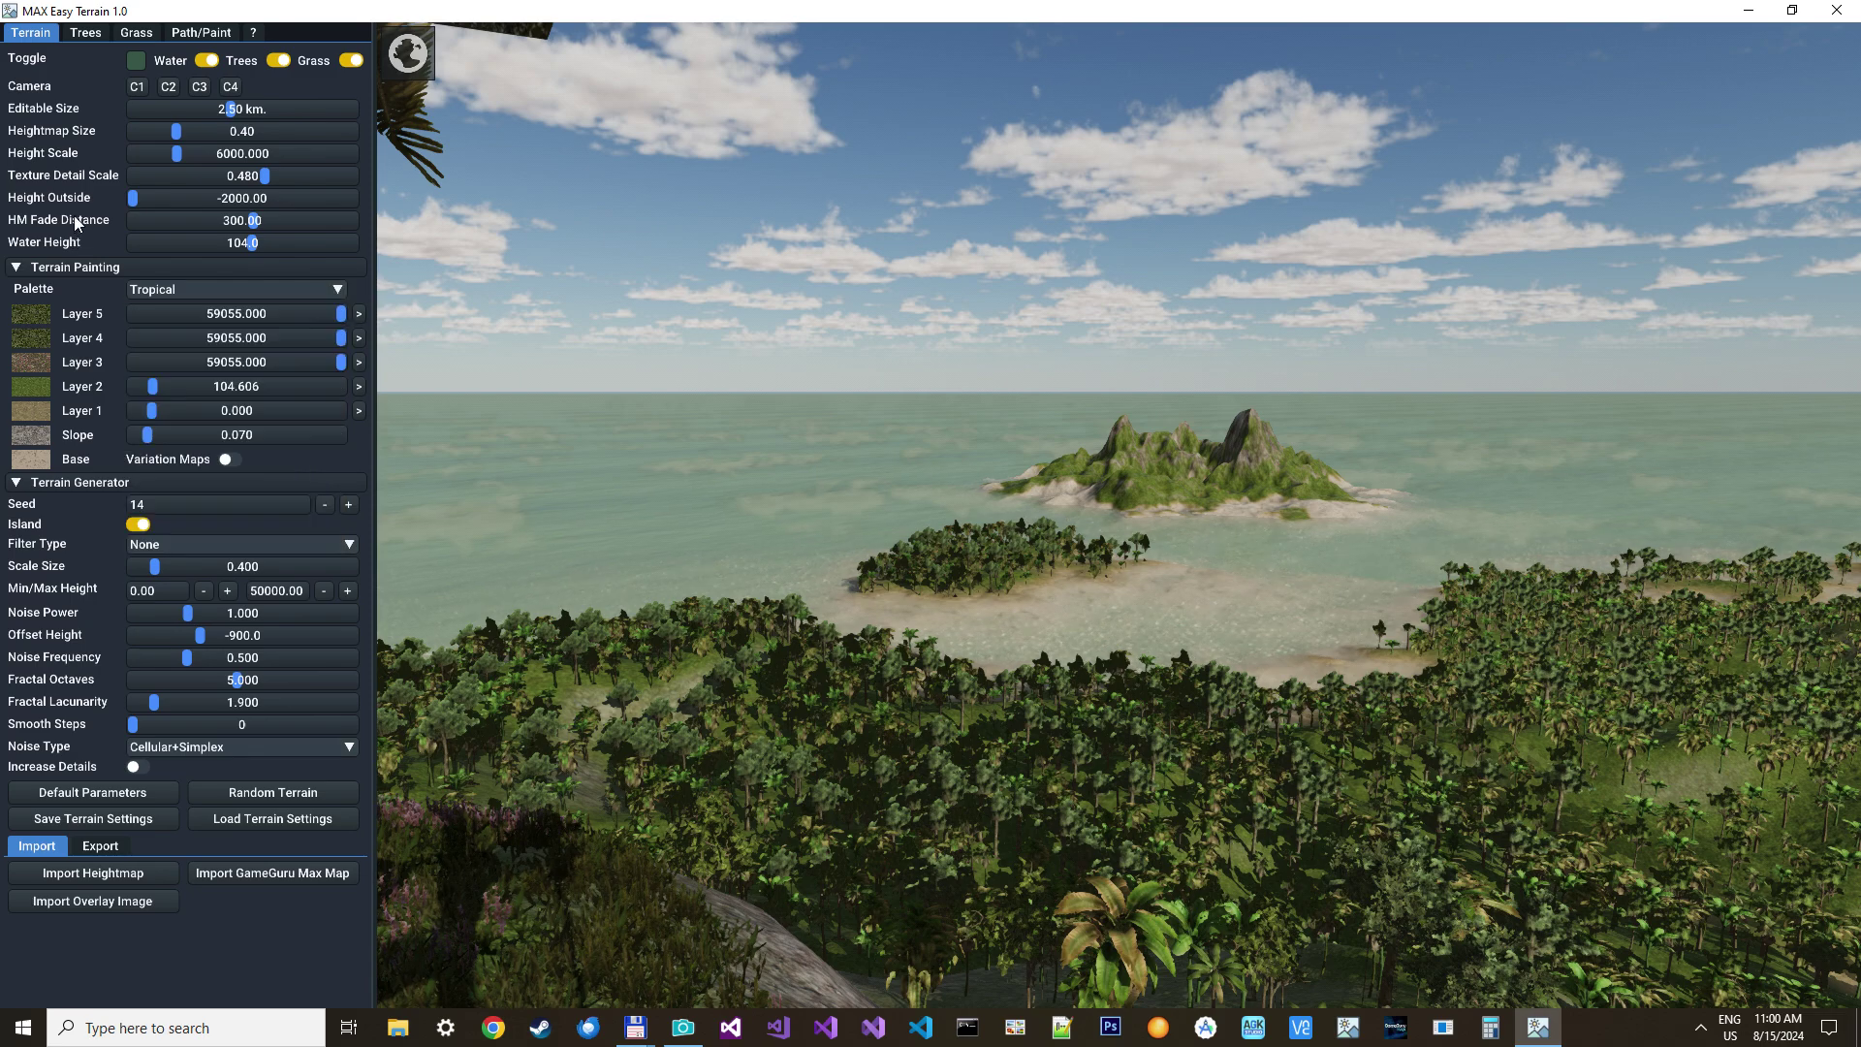
left_click(253, 33)
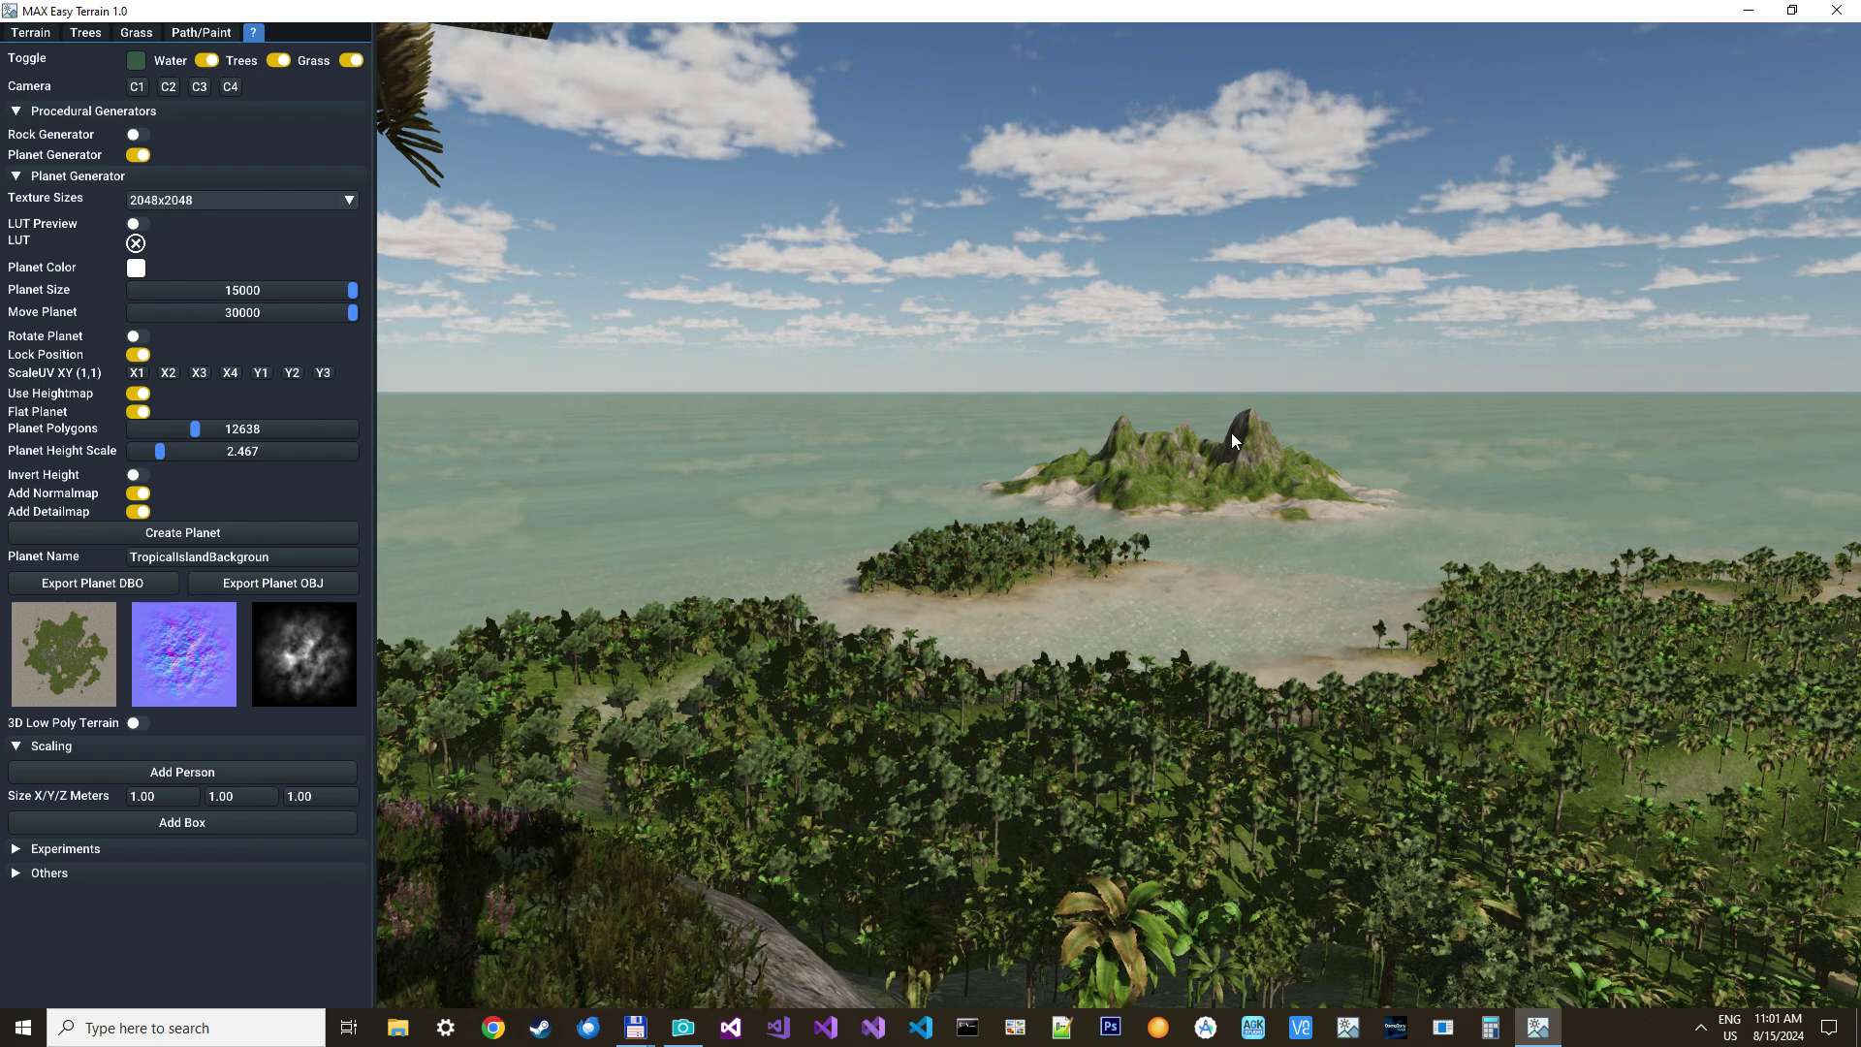
key("w")
right_click_drag(1194, 466, 1394, 501)
key("s")
key("w")
key("s")
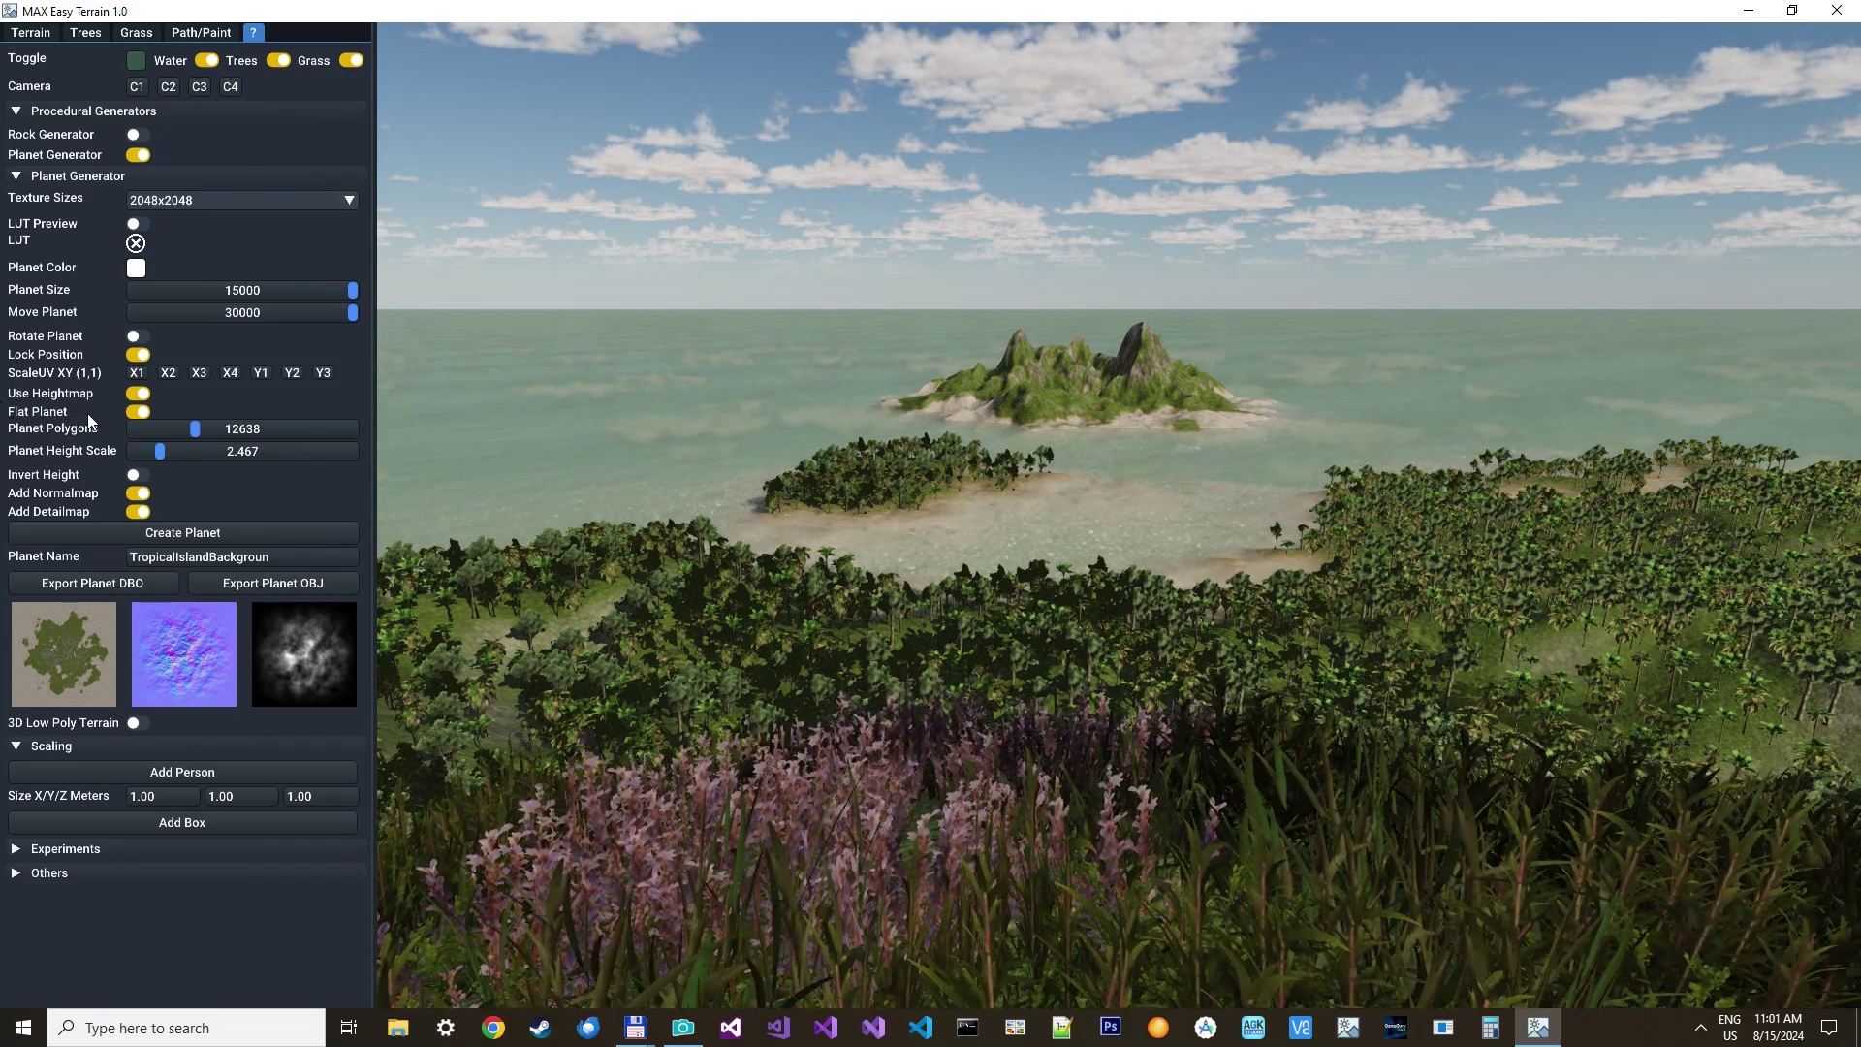
Turn off Flat Planet and recreate the planet as a round heightmap planet
left_click(137, 414)
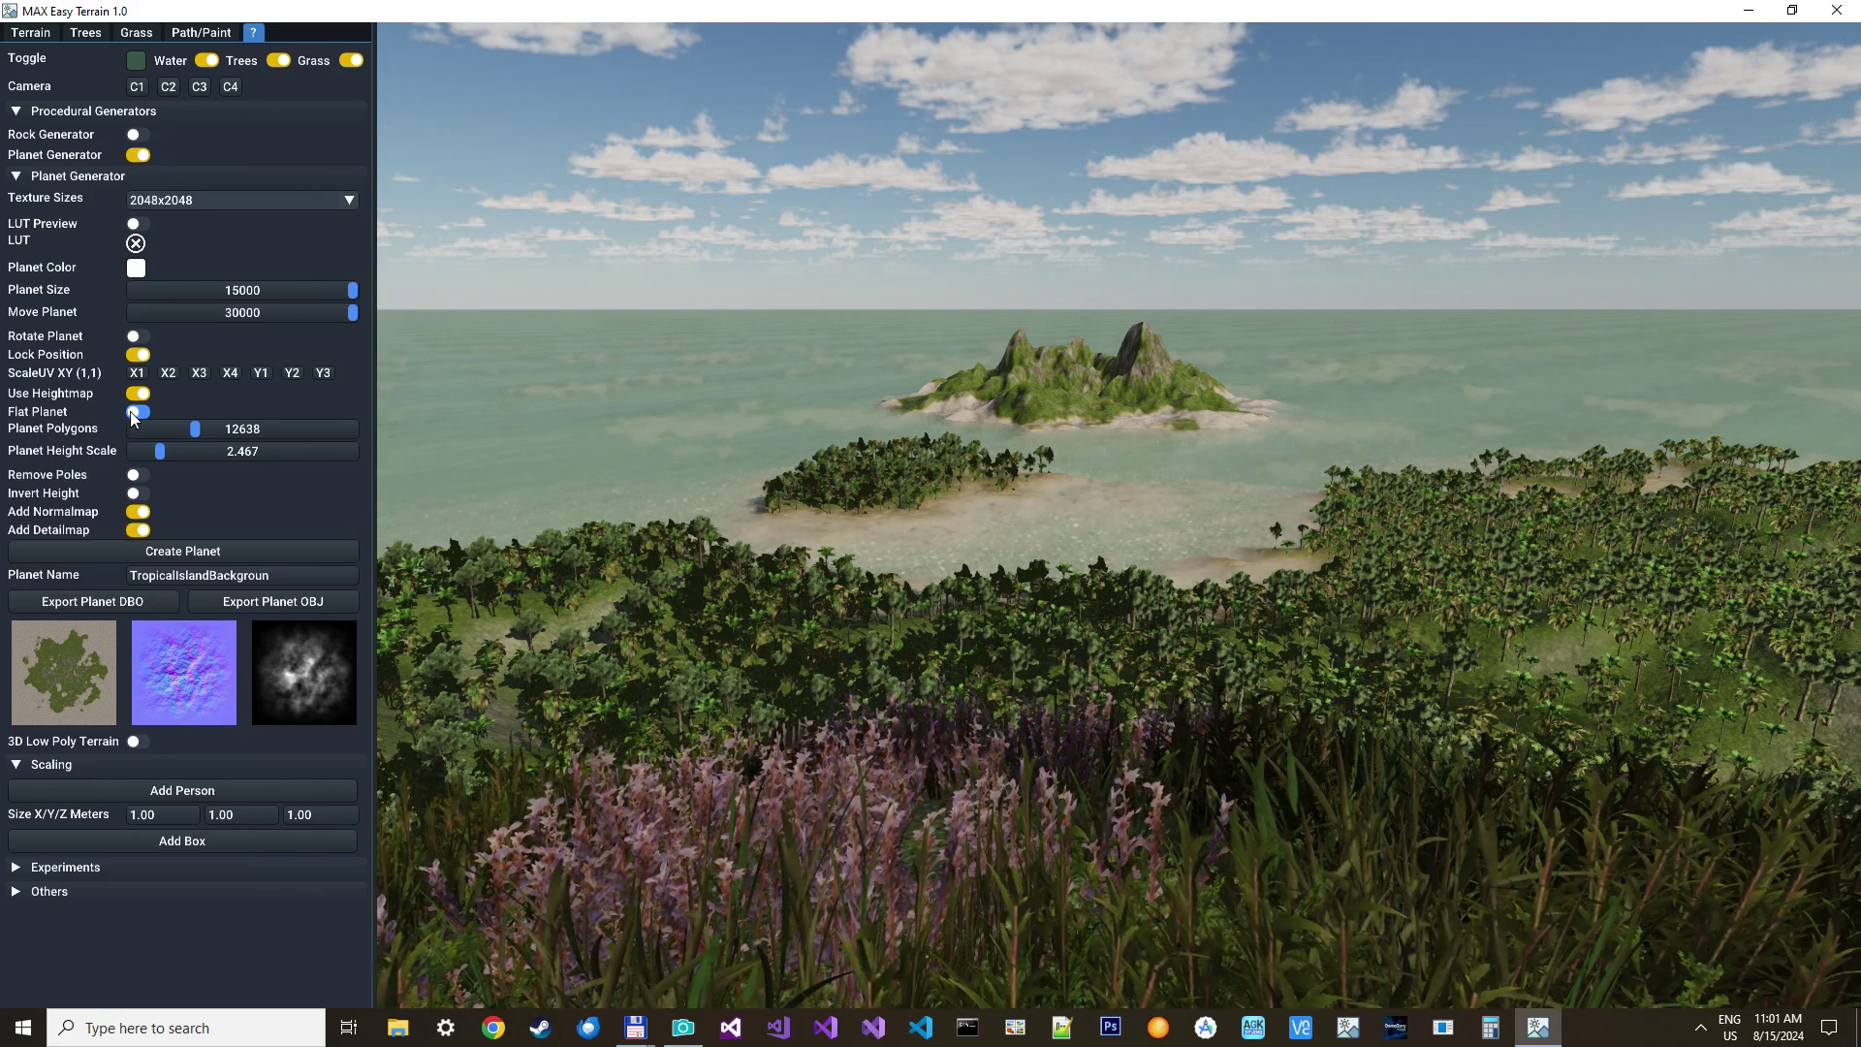
left_click(194, 549)
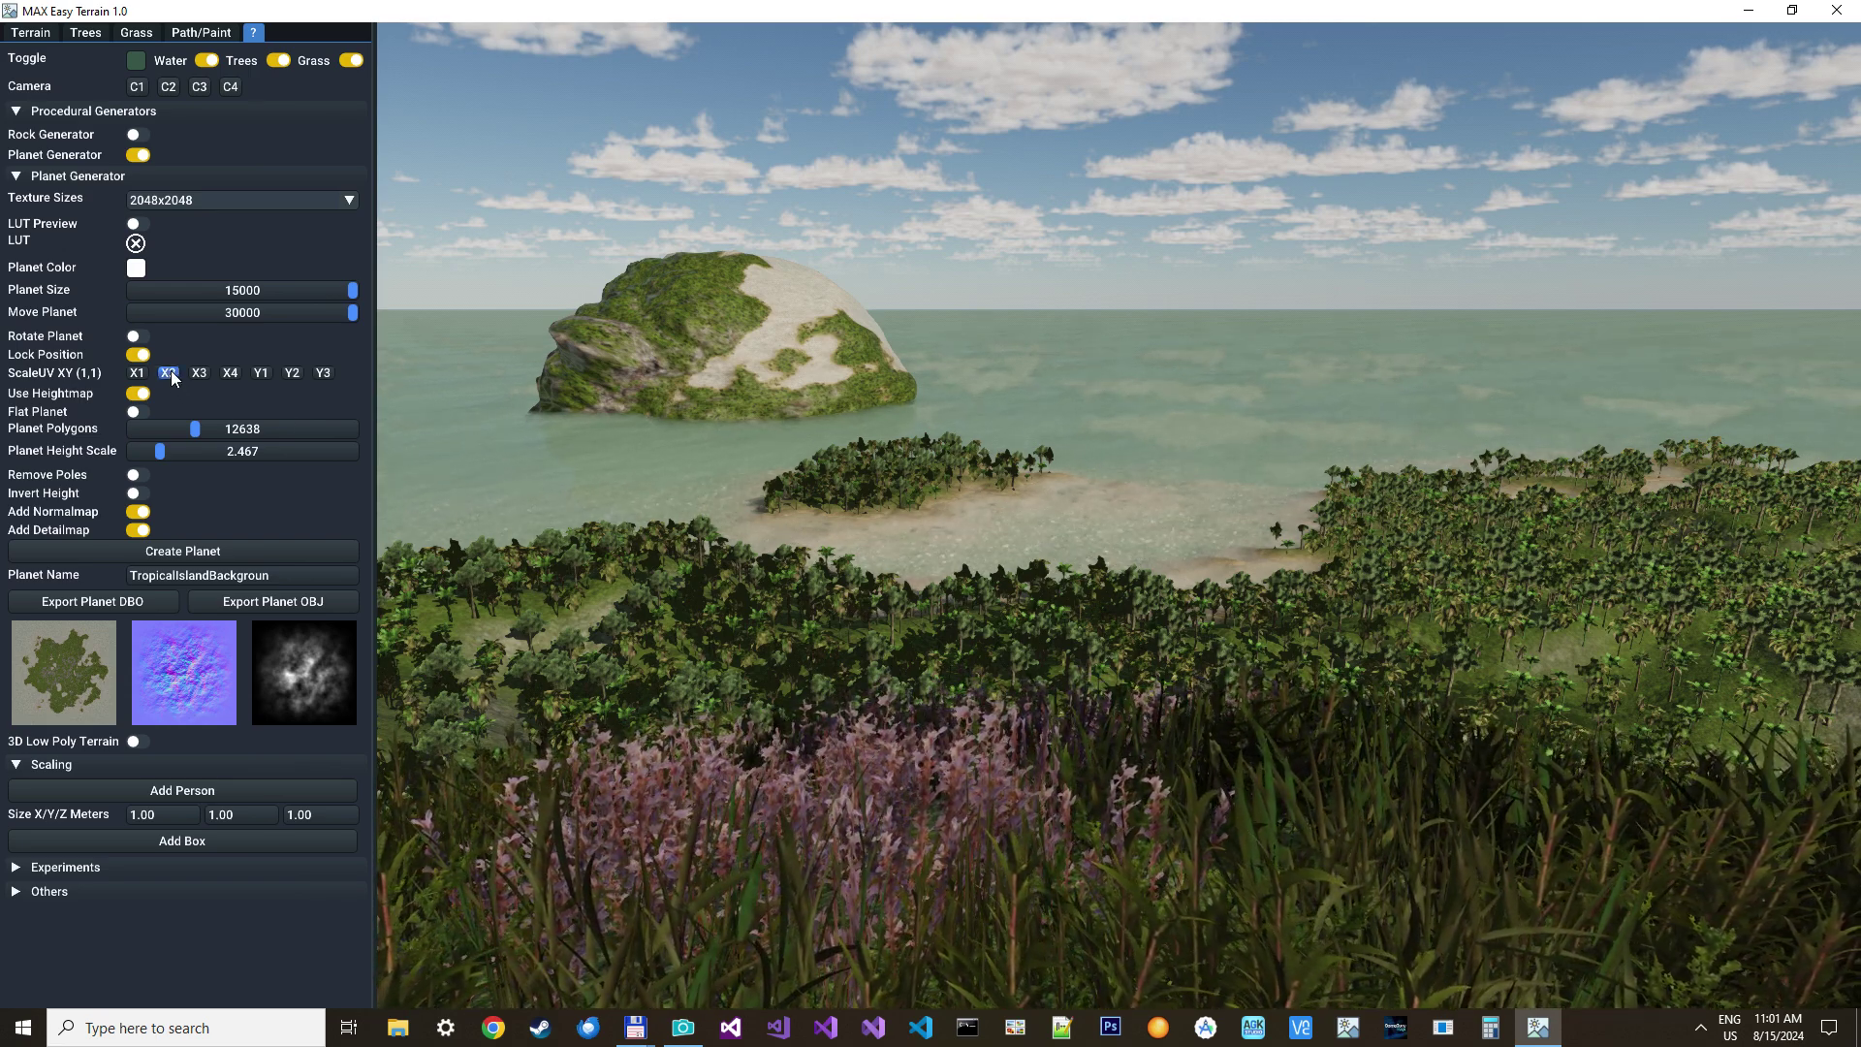
Try ScaleUV XY settings (2,1), (3,1), (3,3), (2,3), (4,3) and (3,2) on the round planet, ending with (3,1)
left_click(170, 370)
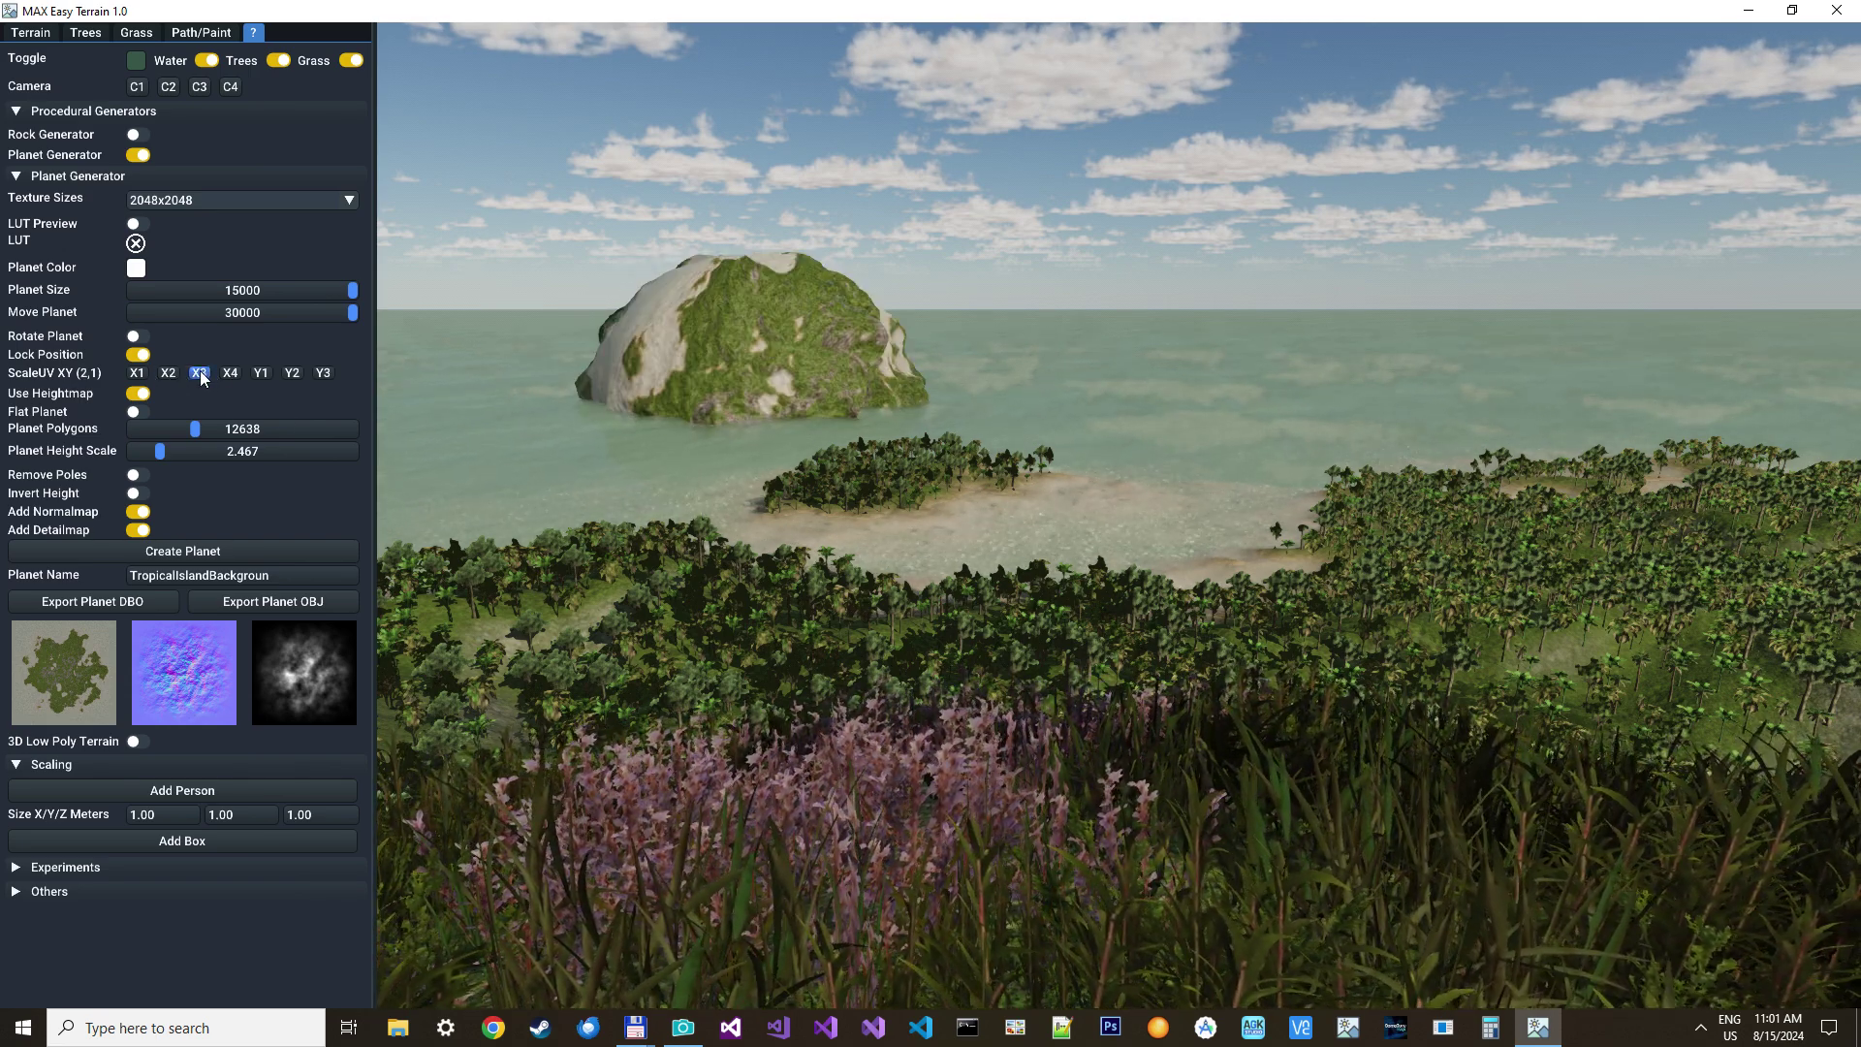
left_click(201, 374)
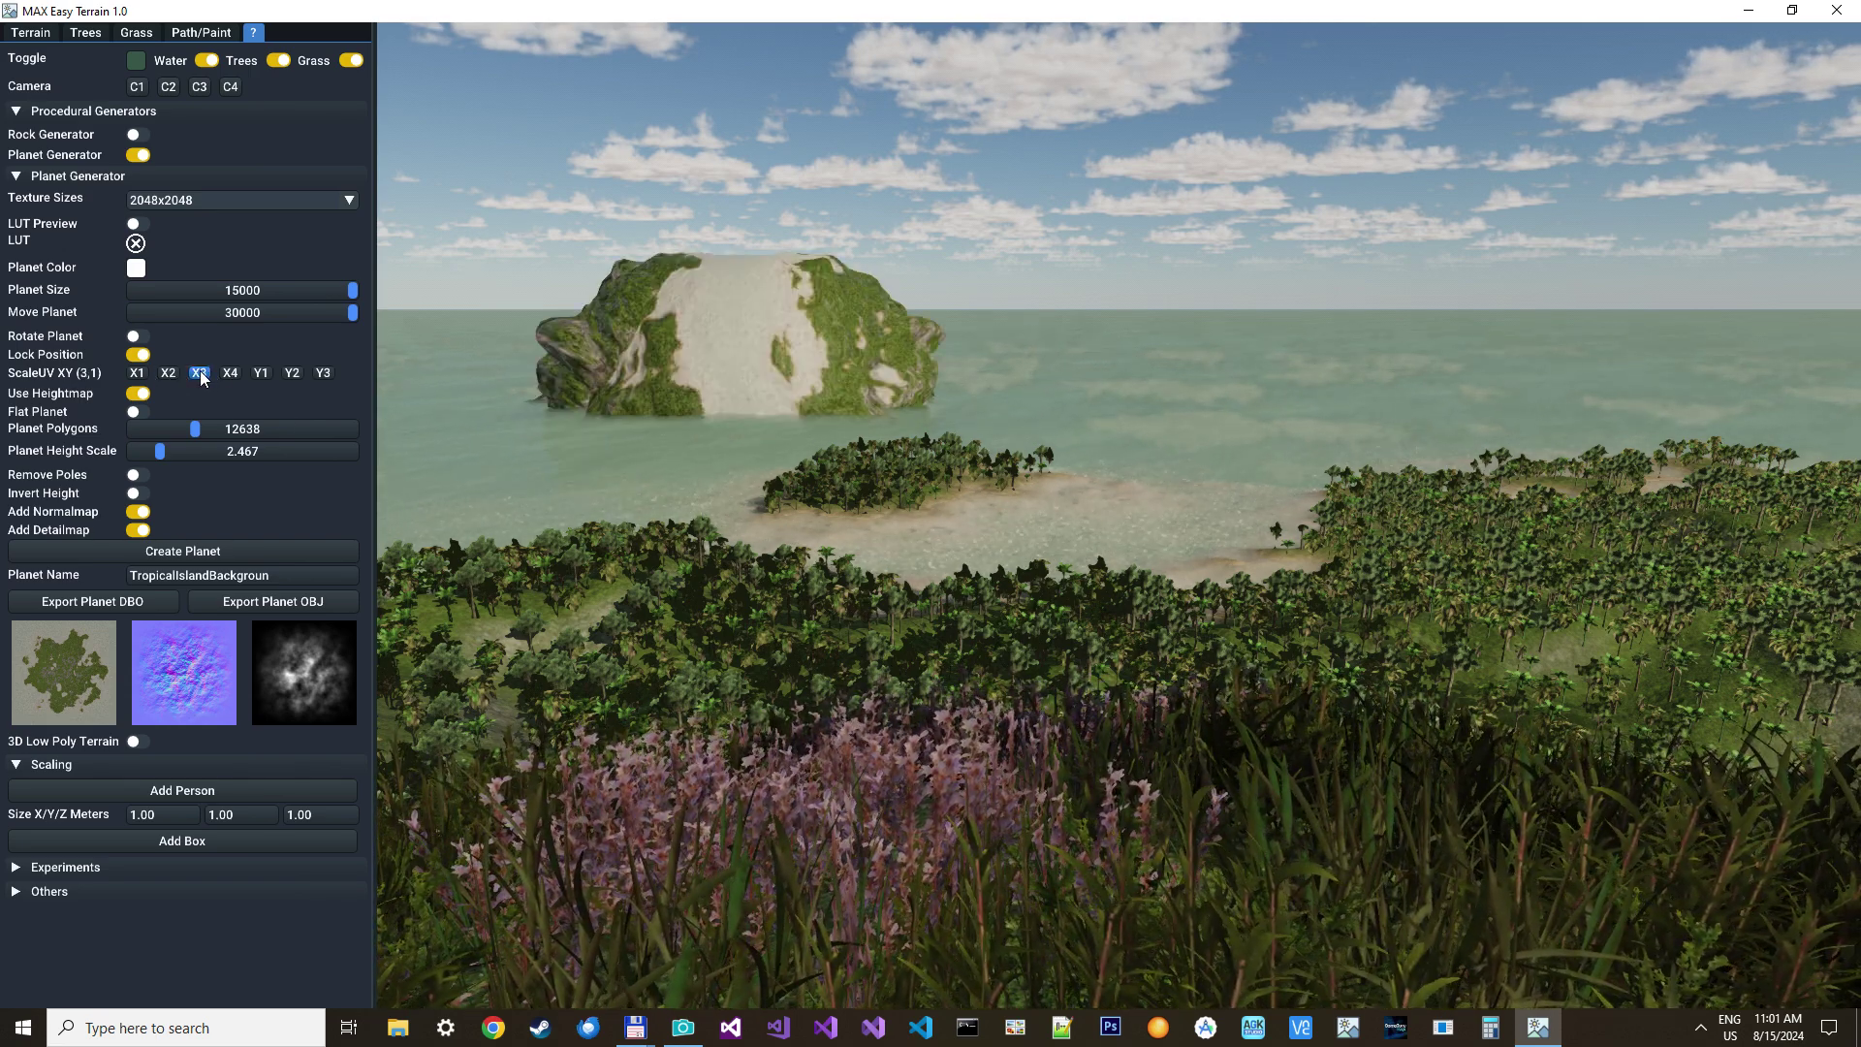
left_click(322, 372)
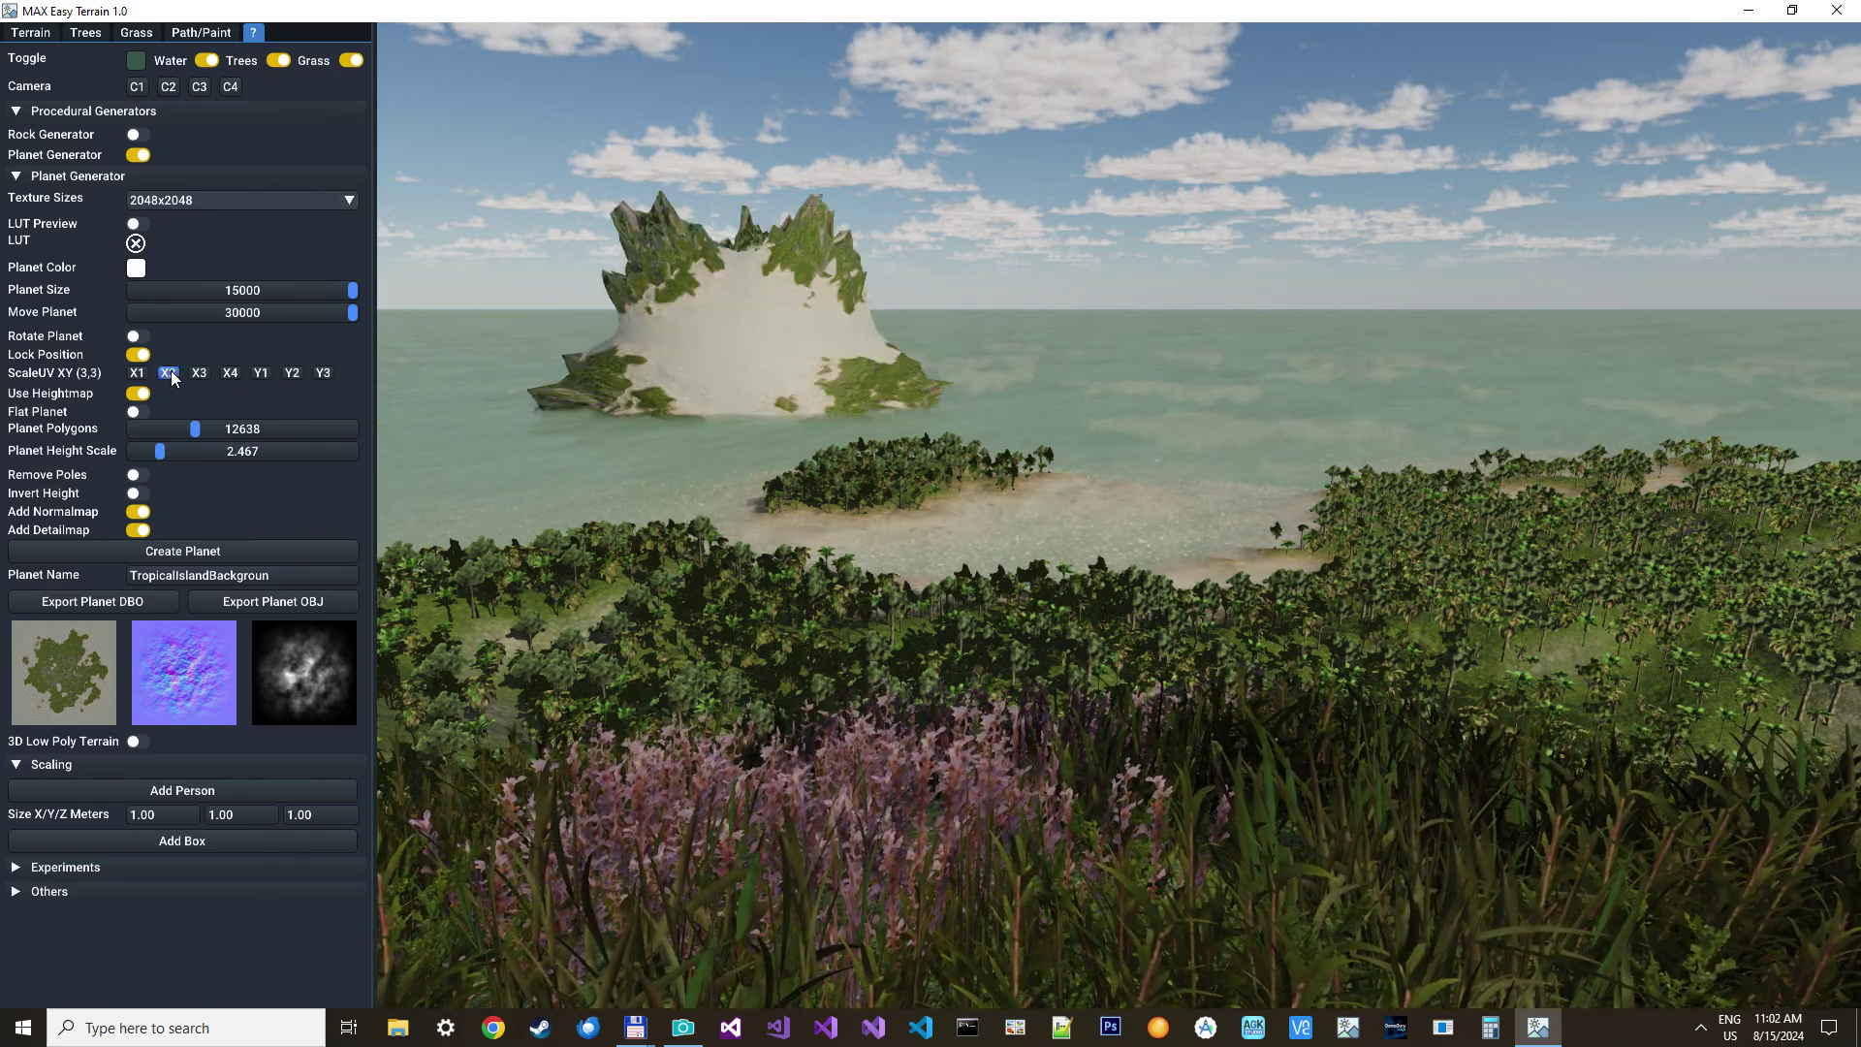
left_click(168, 374)
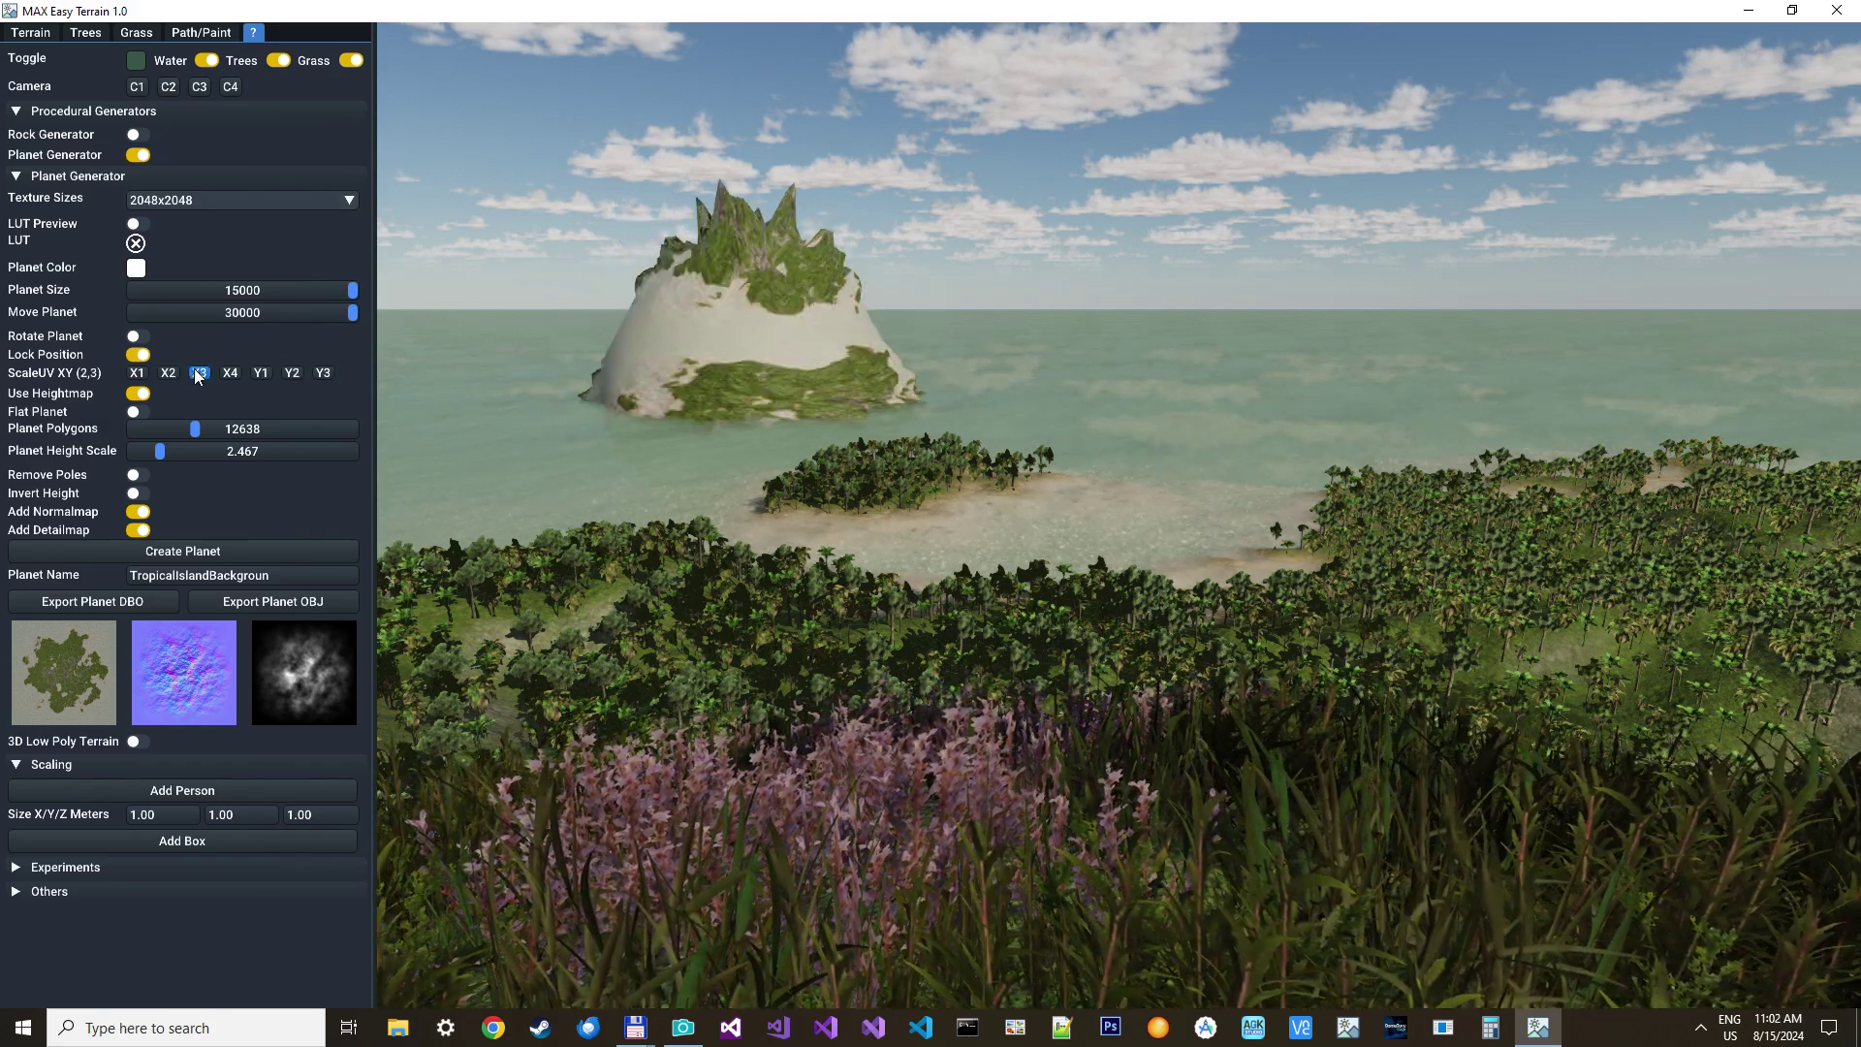
left_click(198, 373)
left_click(231, 373)
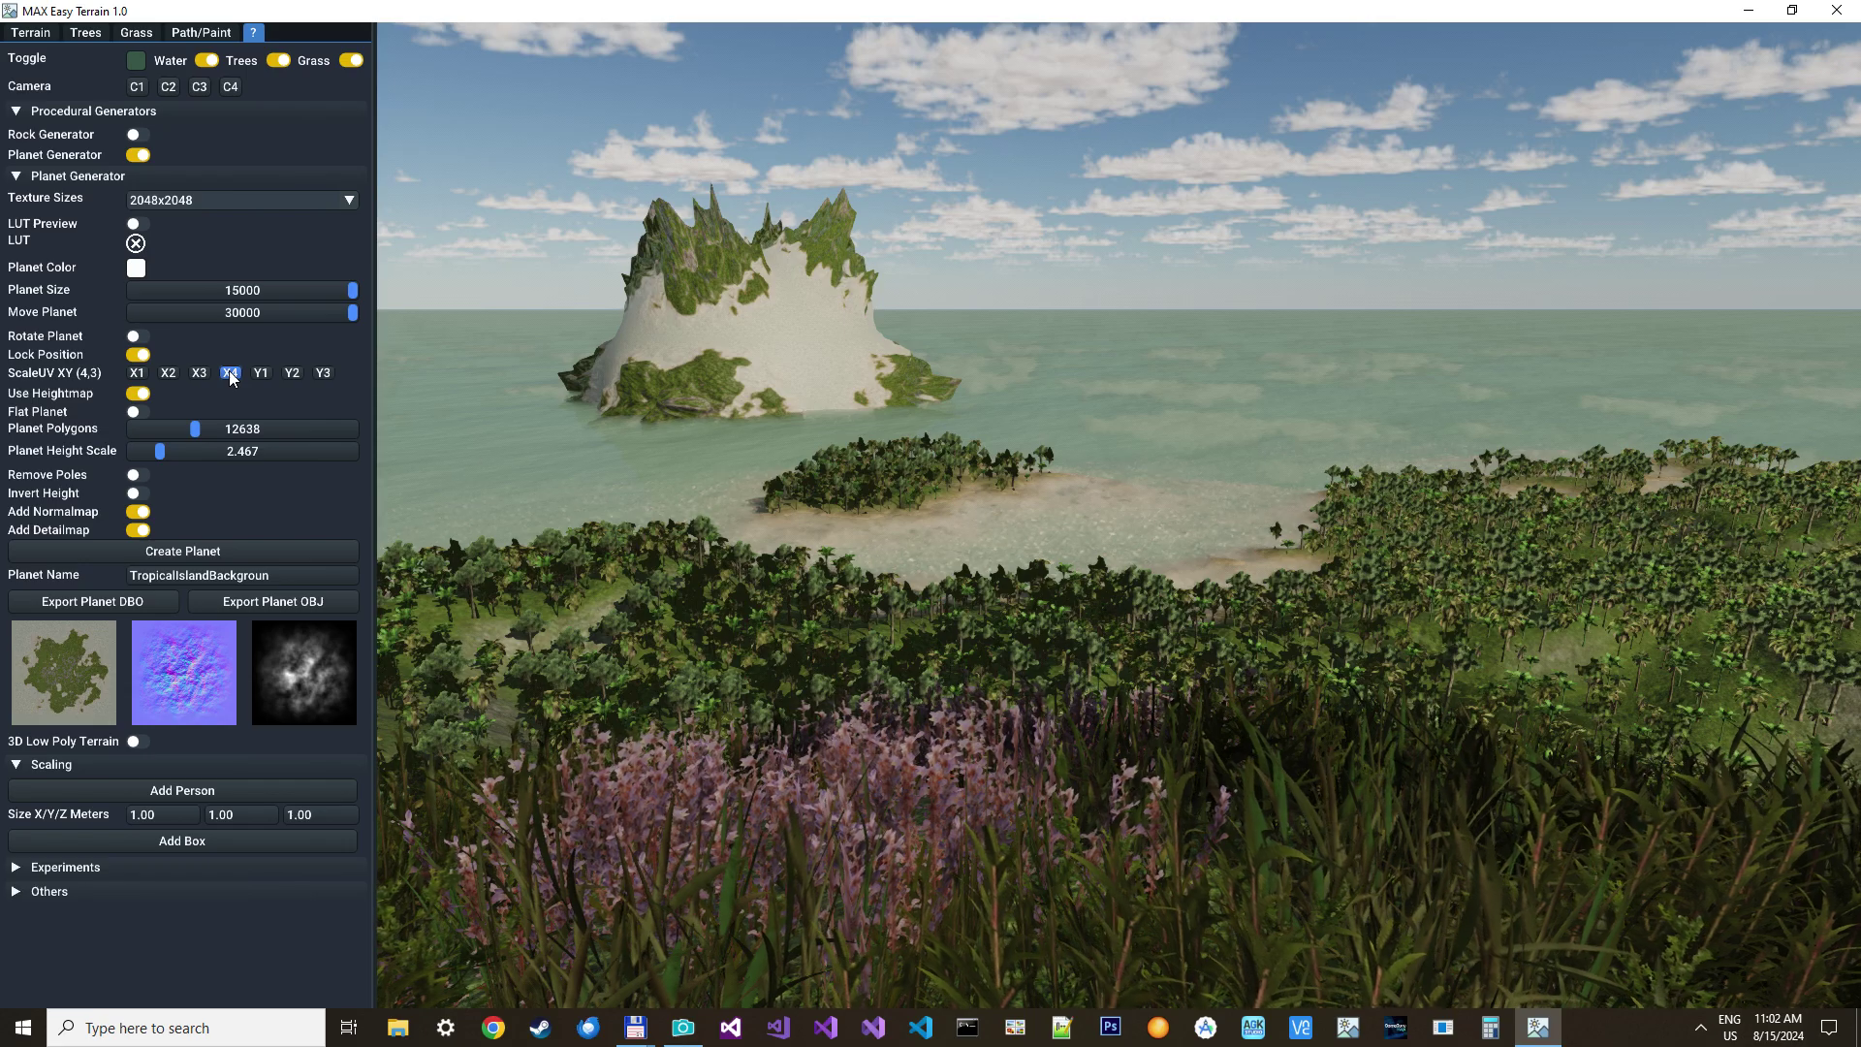
left_click(198, 373)
left_click(290, 373)
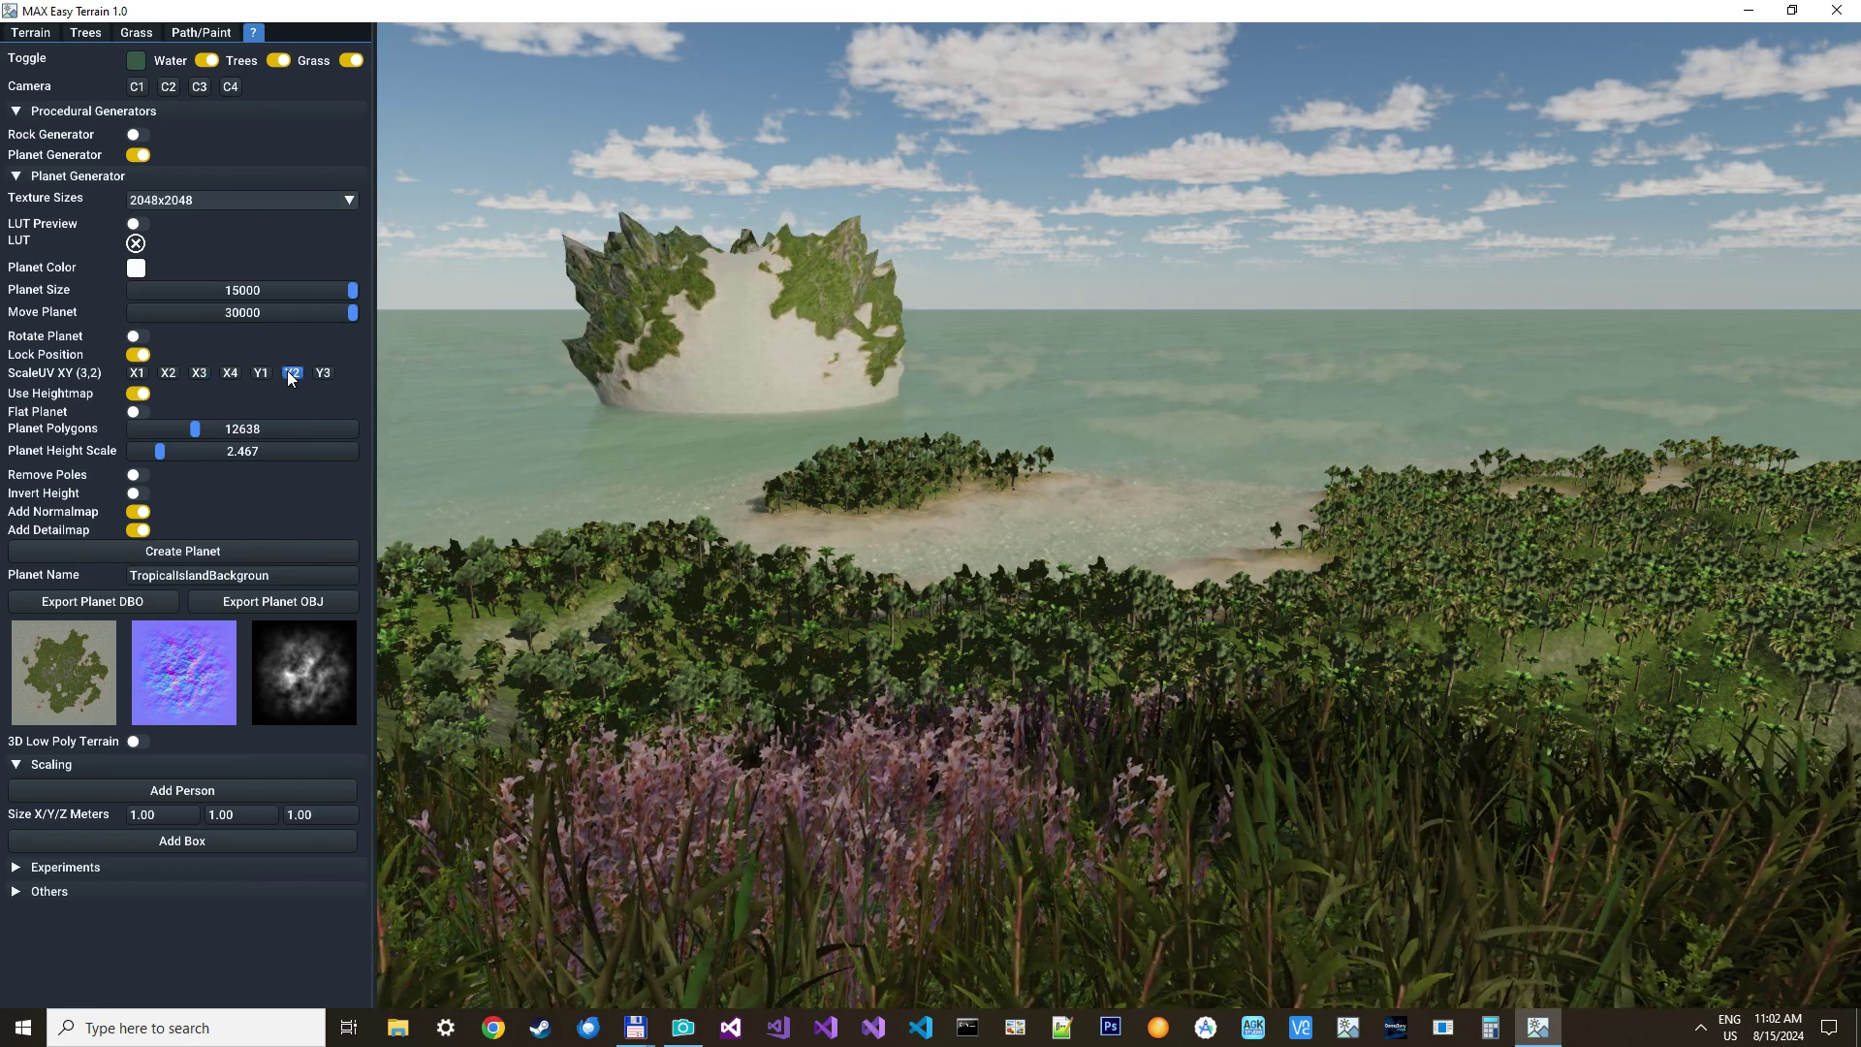
left_click(261, 375)
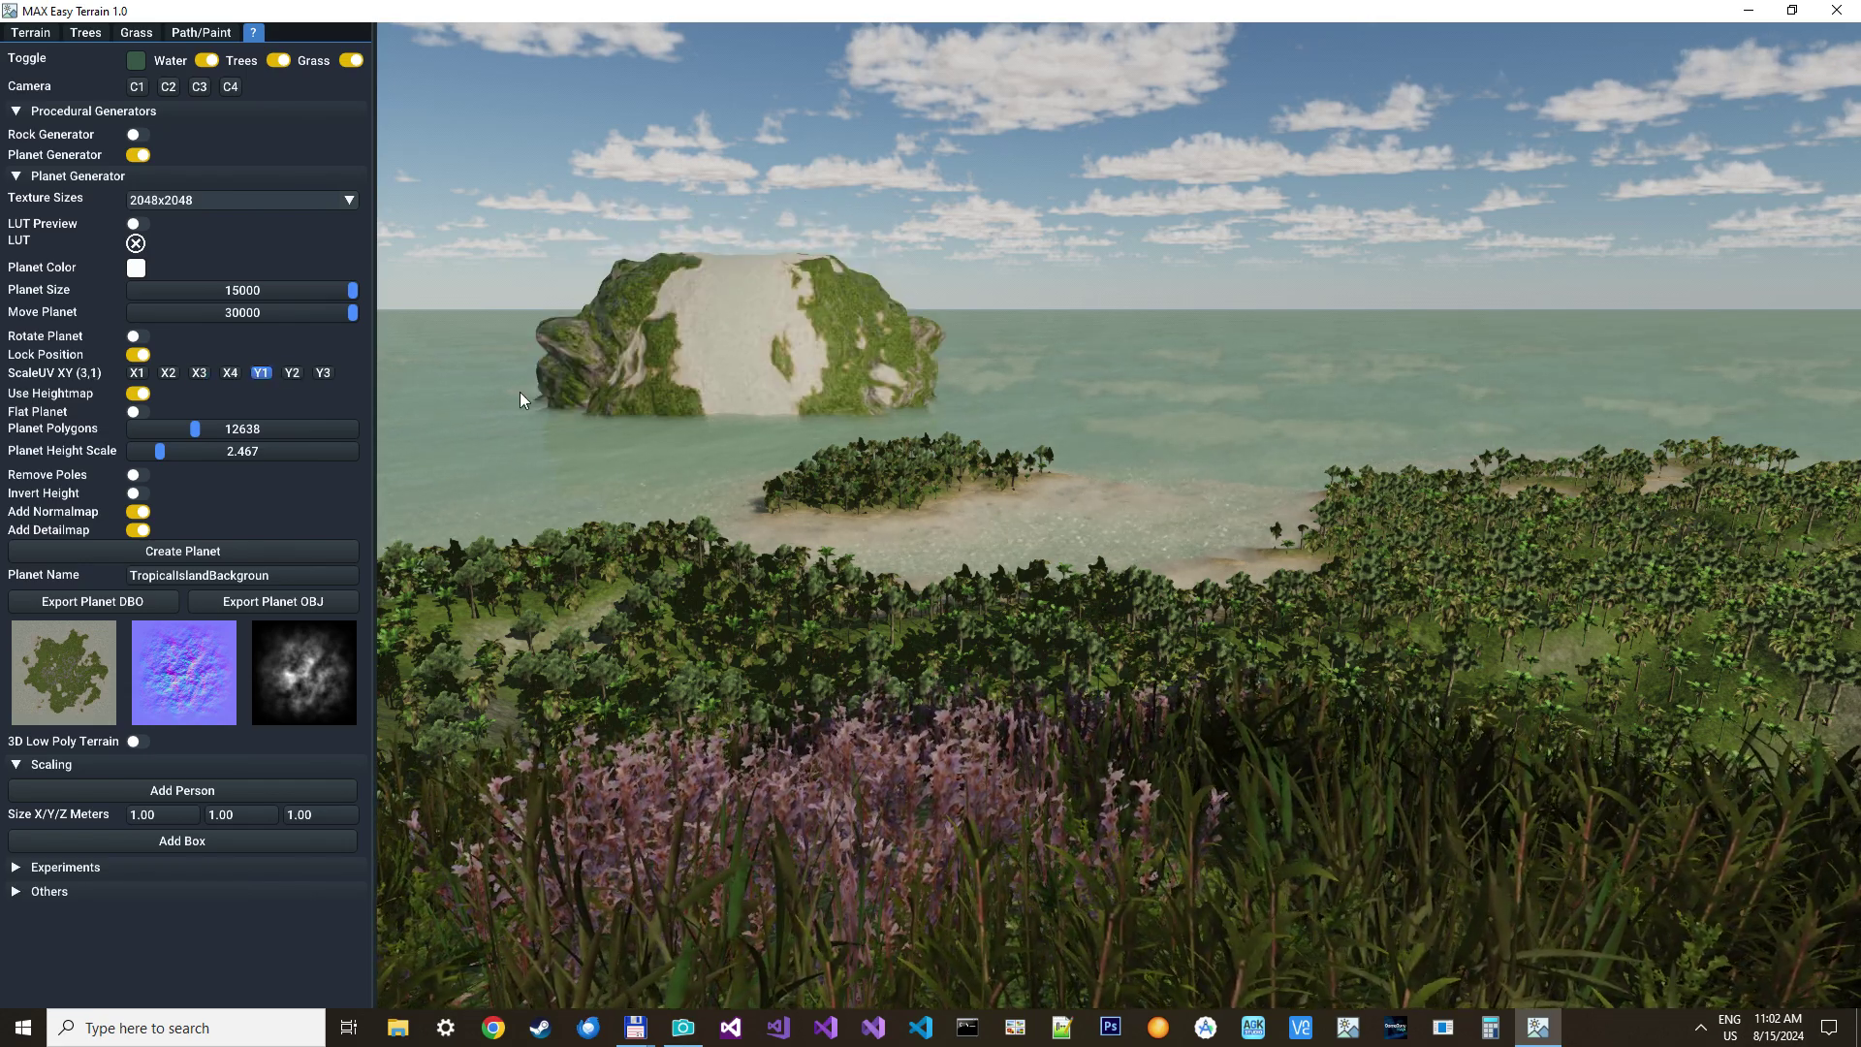
Inspect the planet from close up and reset its ScaleUV XY to (1,1)
right_click_drag(681, 417, 580, 363)
key("w")
key("w")
key("w")
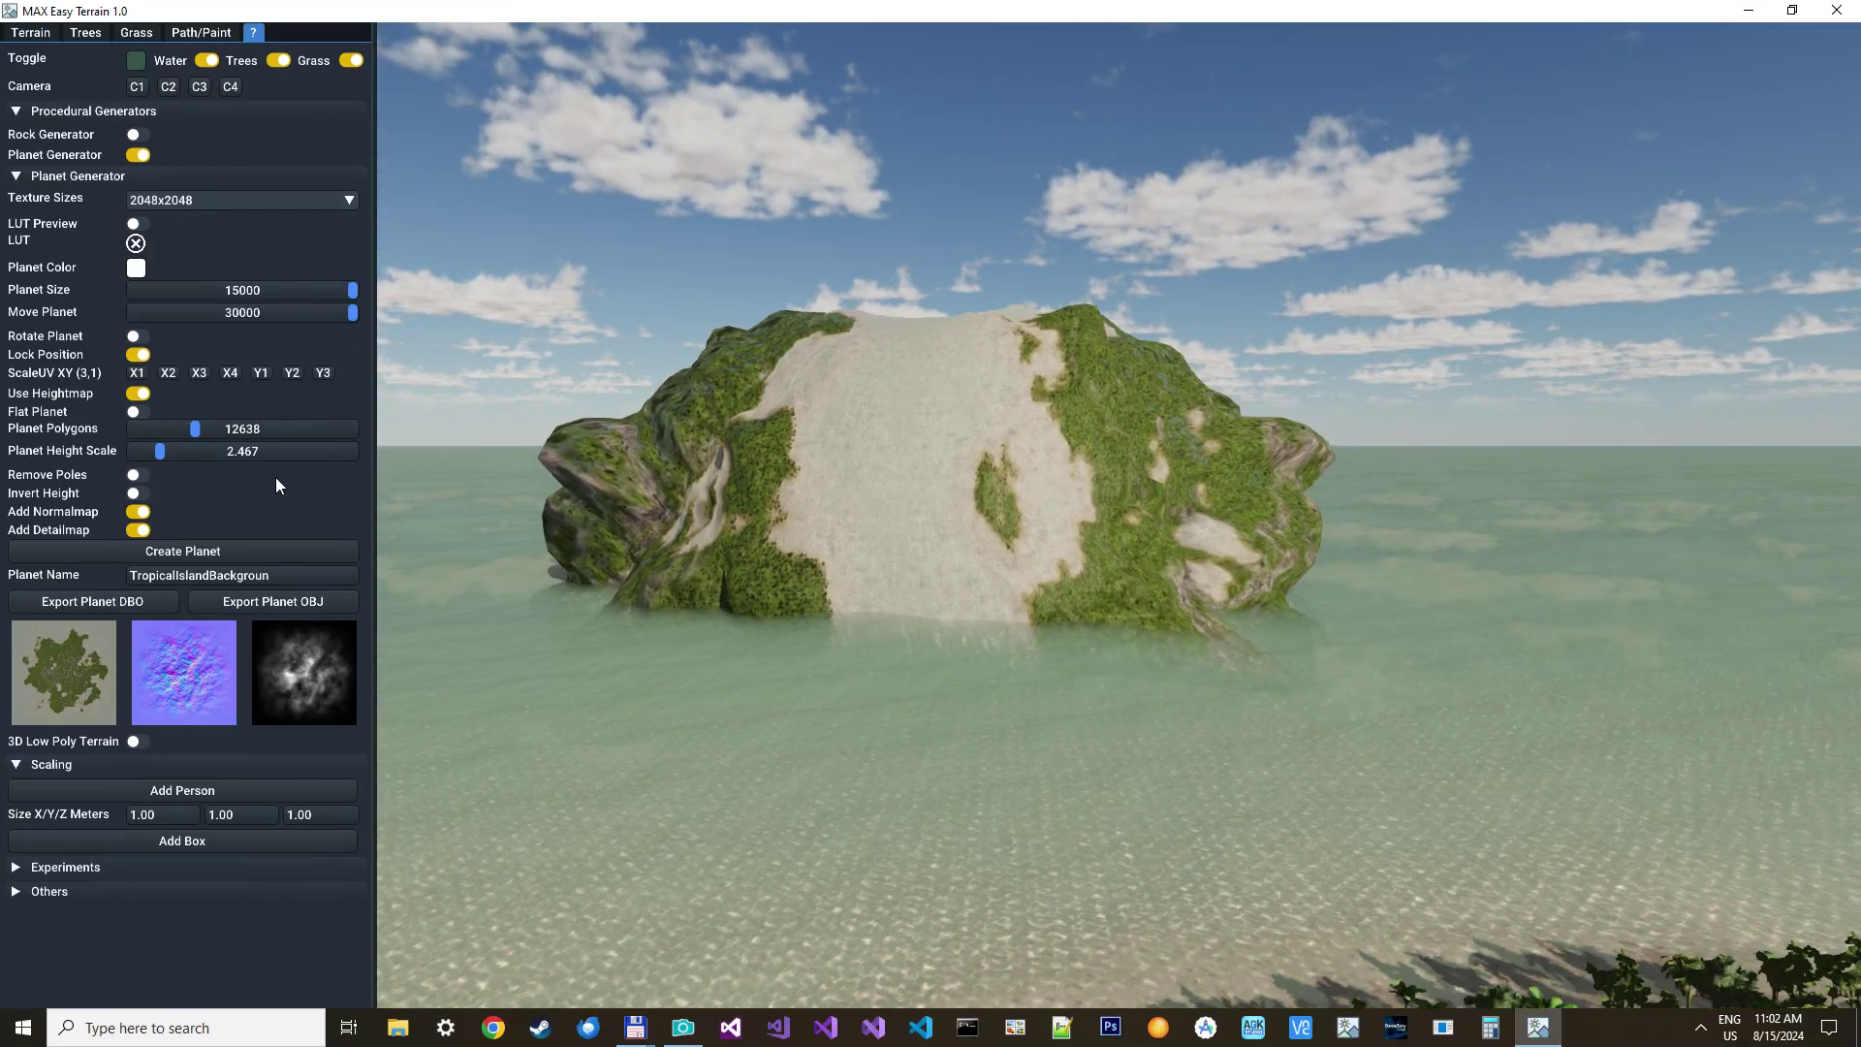
left_click(137, 375)
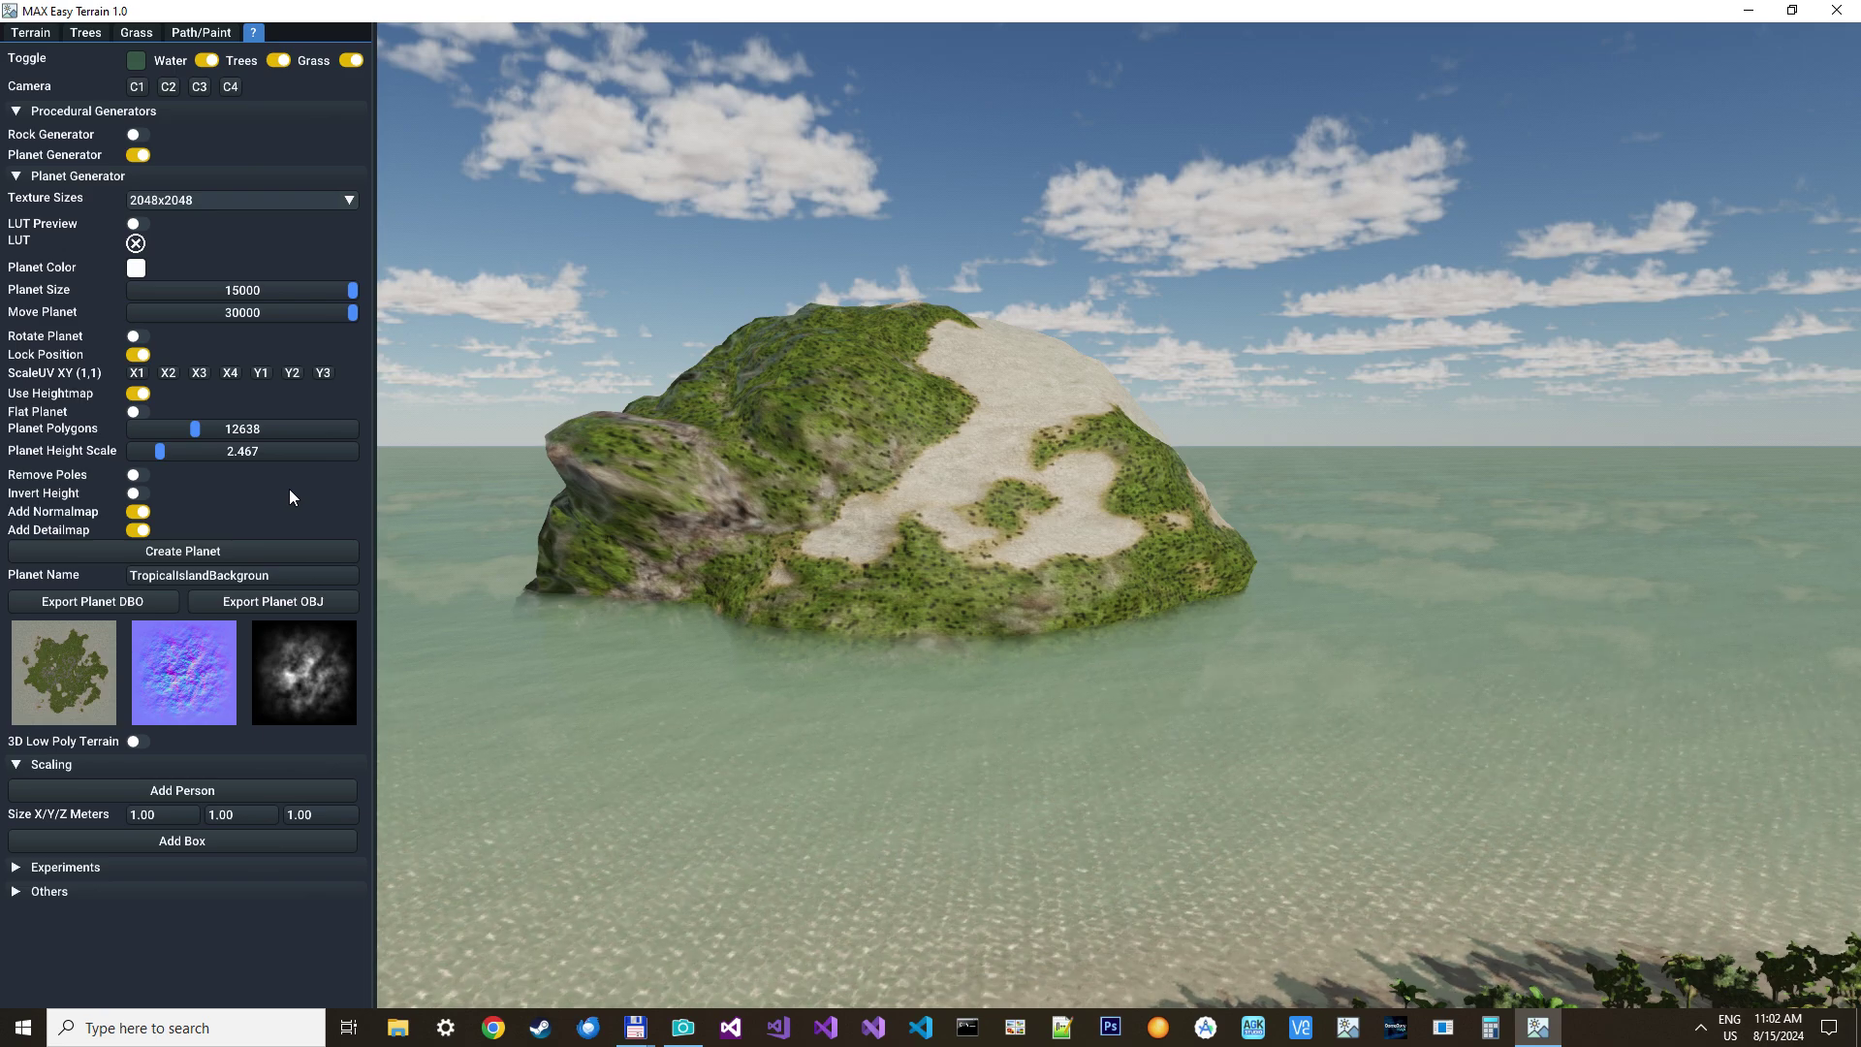
Unlock the planet, move it up into the sky above the sea, and lock its position with Flat Planet off
right_click_drag(855, 508, 808, 495)
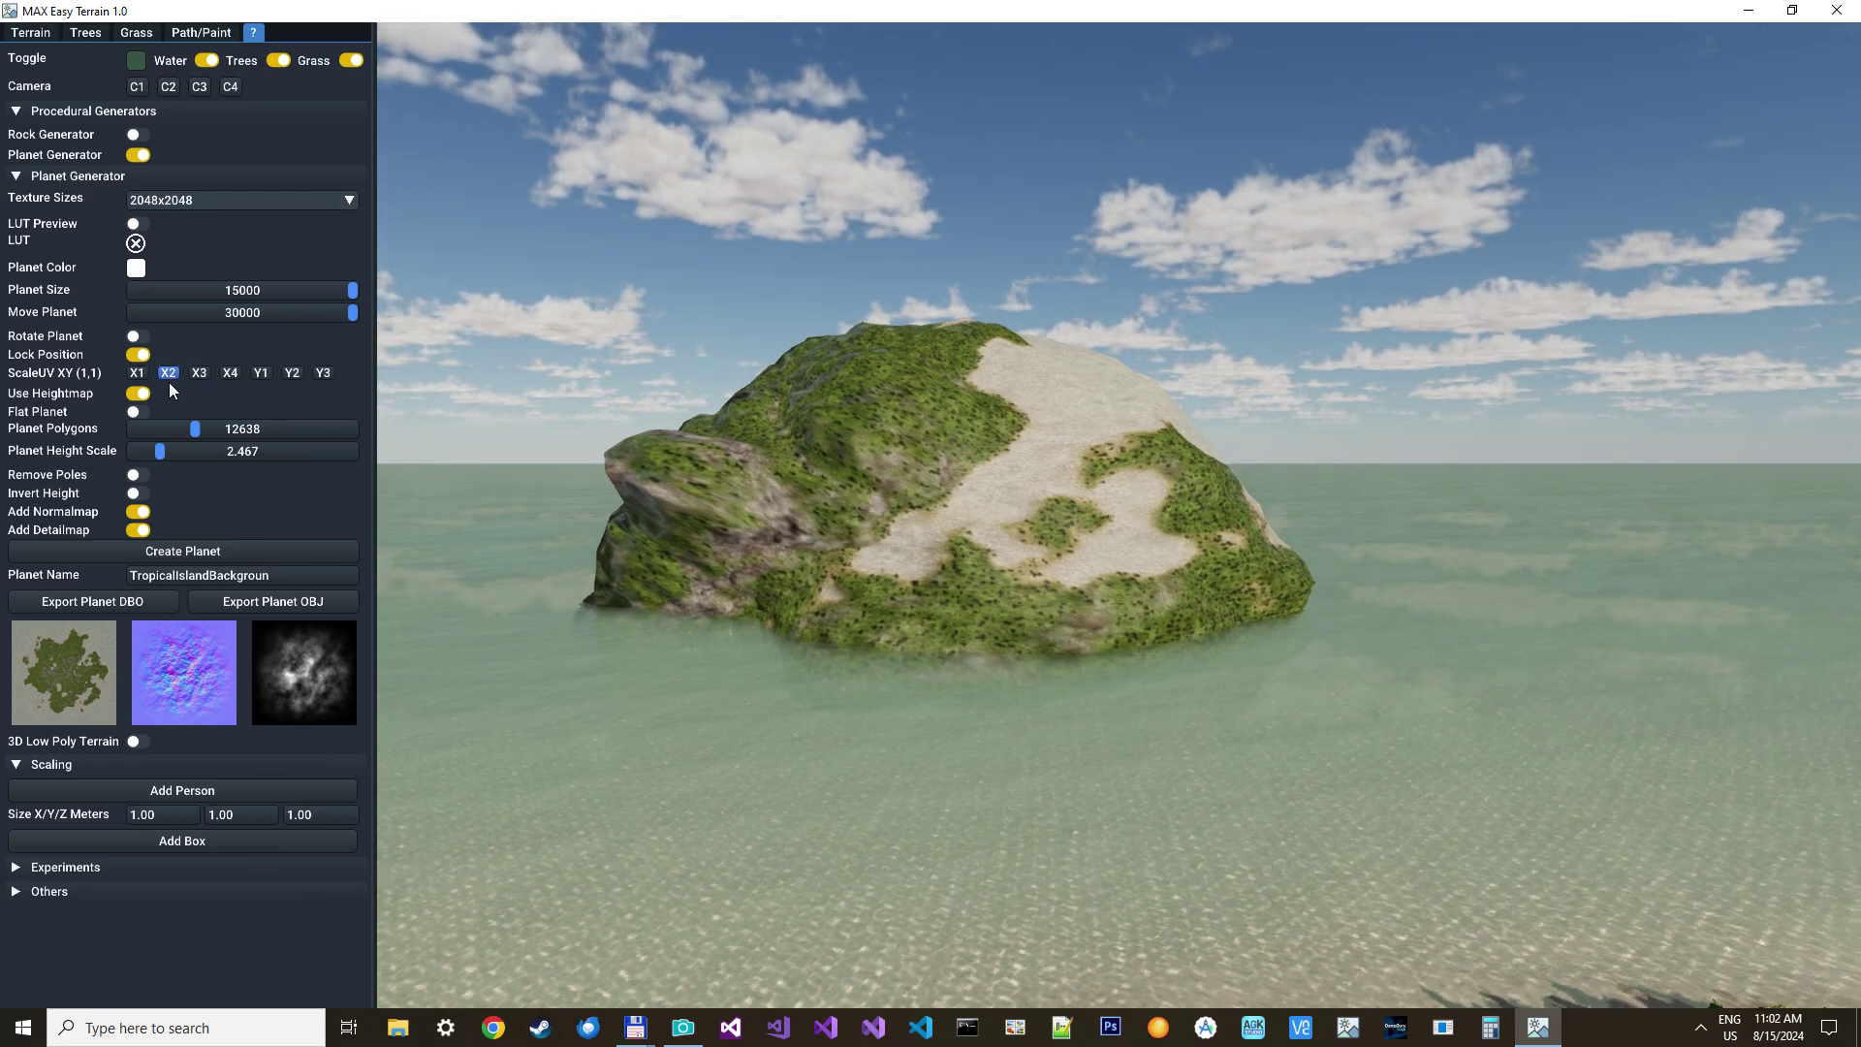
left_click(137, 355)
right_click_drag(430, 445, 430, 339)
right_click_drag(744, 544, 745, 541)
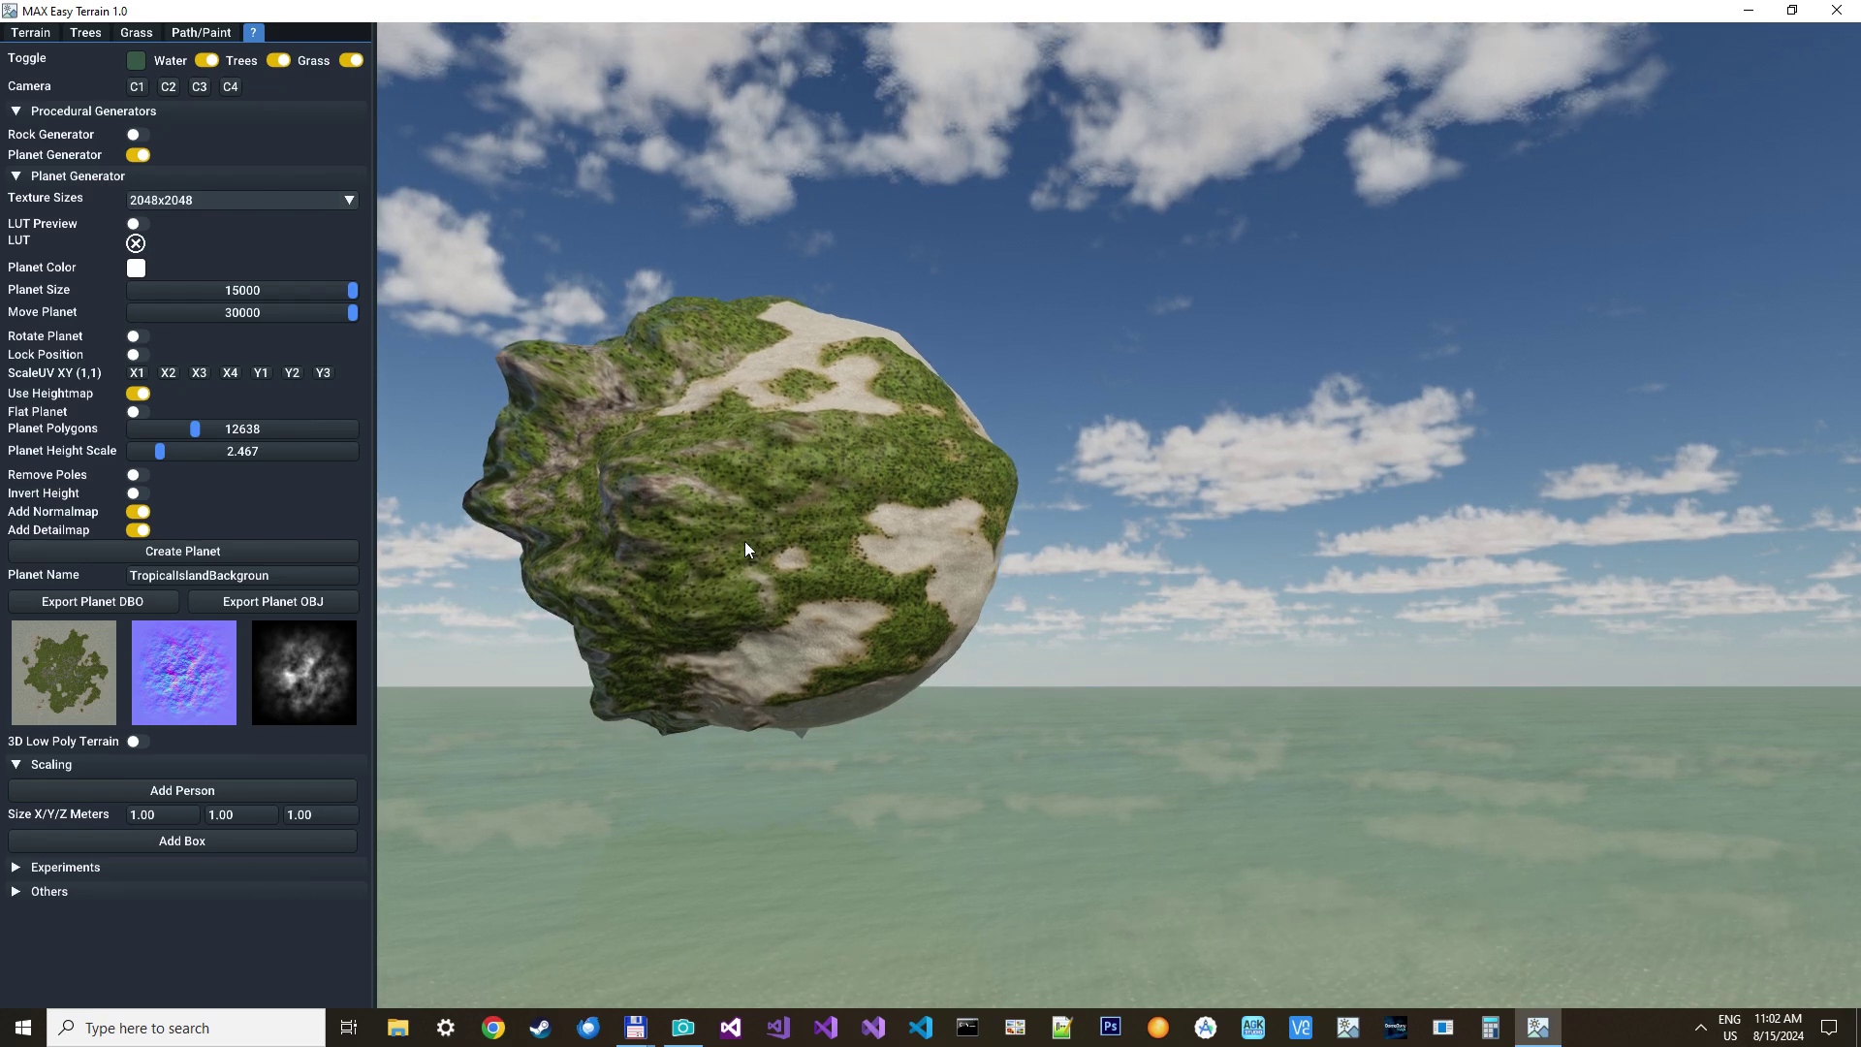
left_click(130, 412)
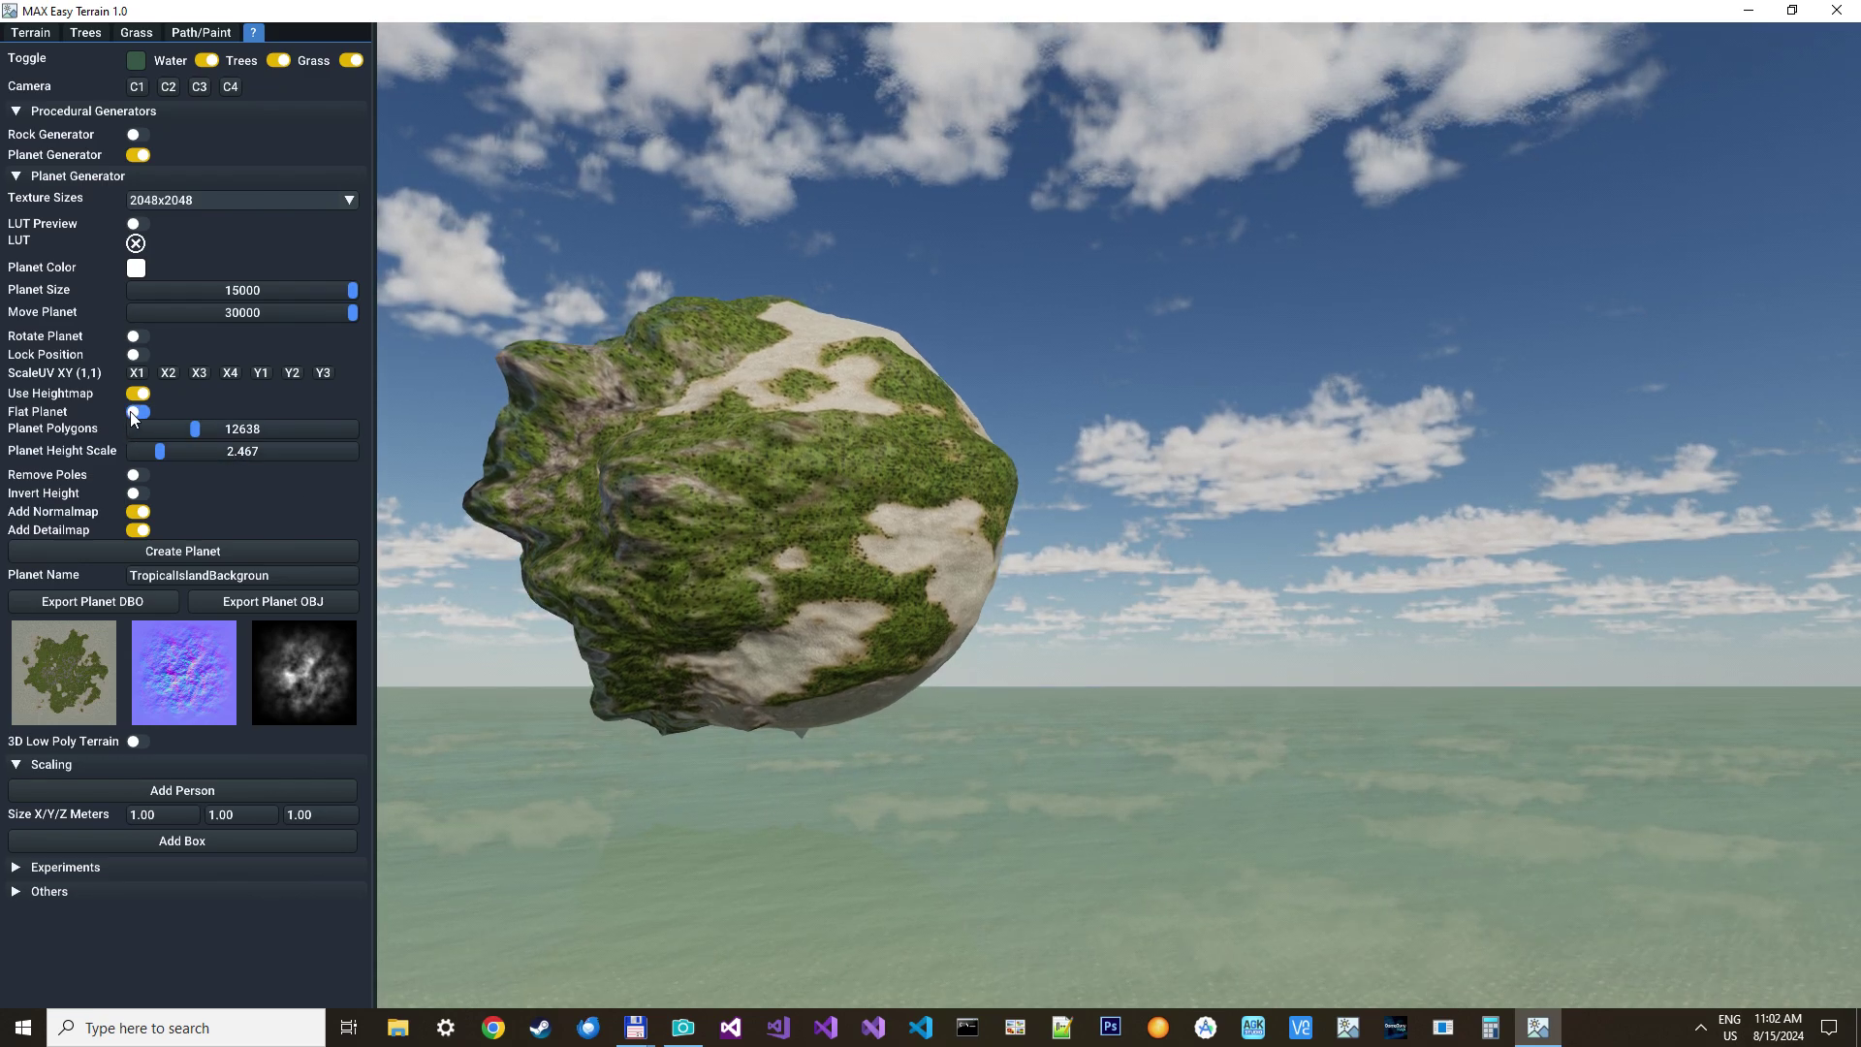
left_click(136, 354)
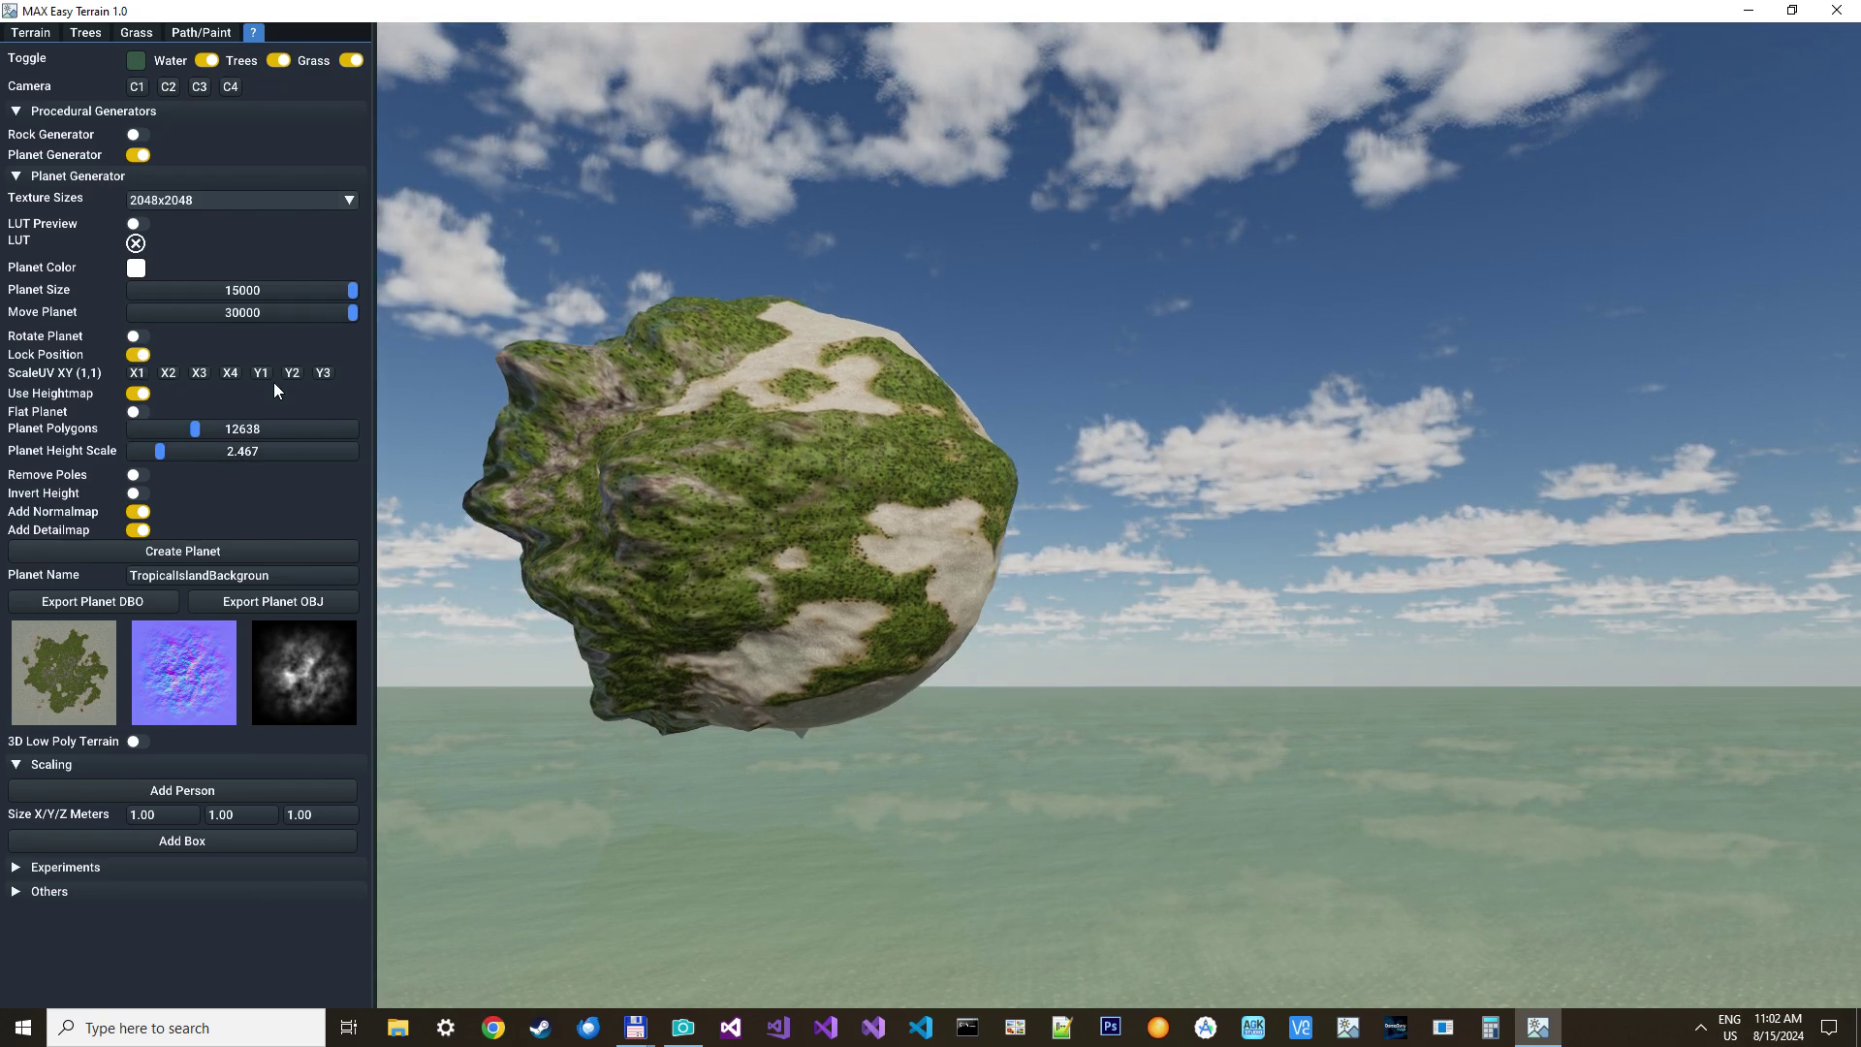
Turn off the terrain generator's Island option and hide the trees and water
left_click(30, 32)
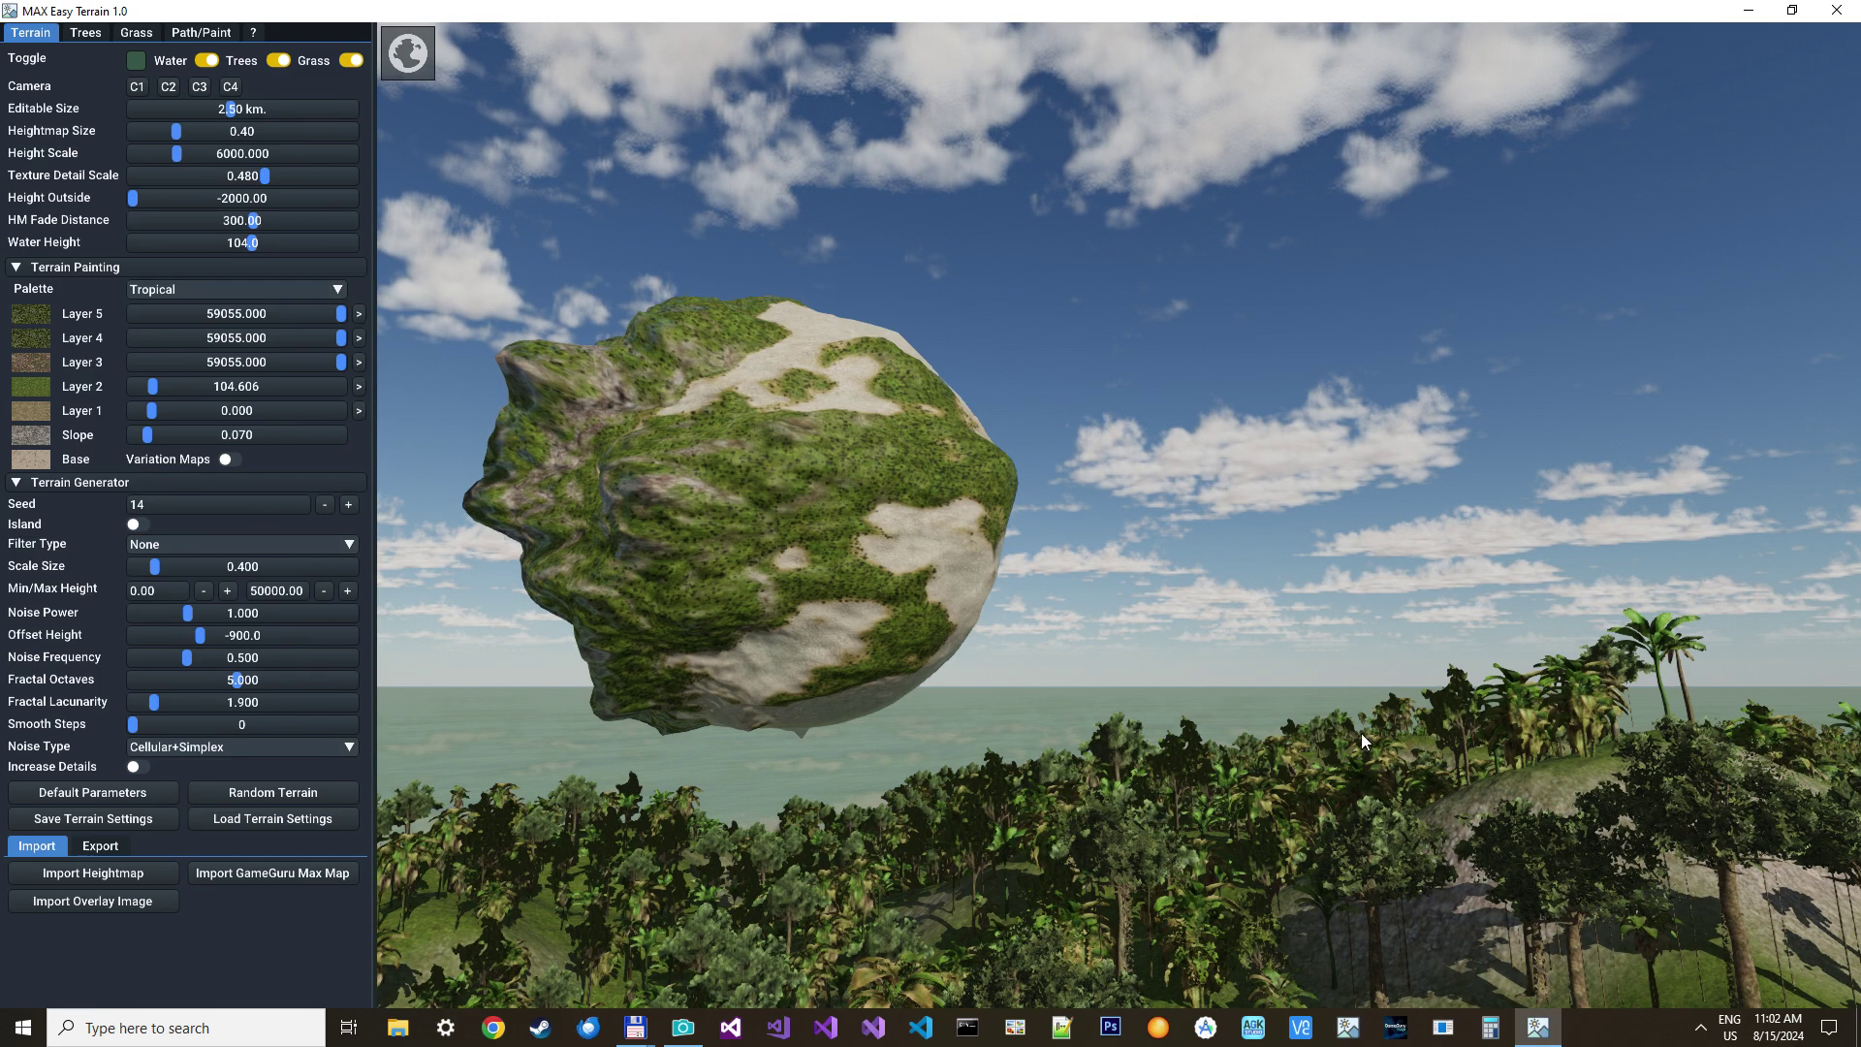
left_click(278, 60)
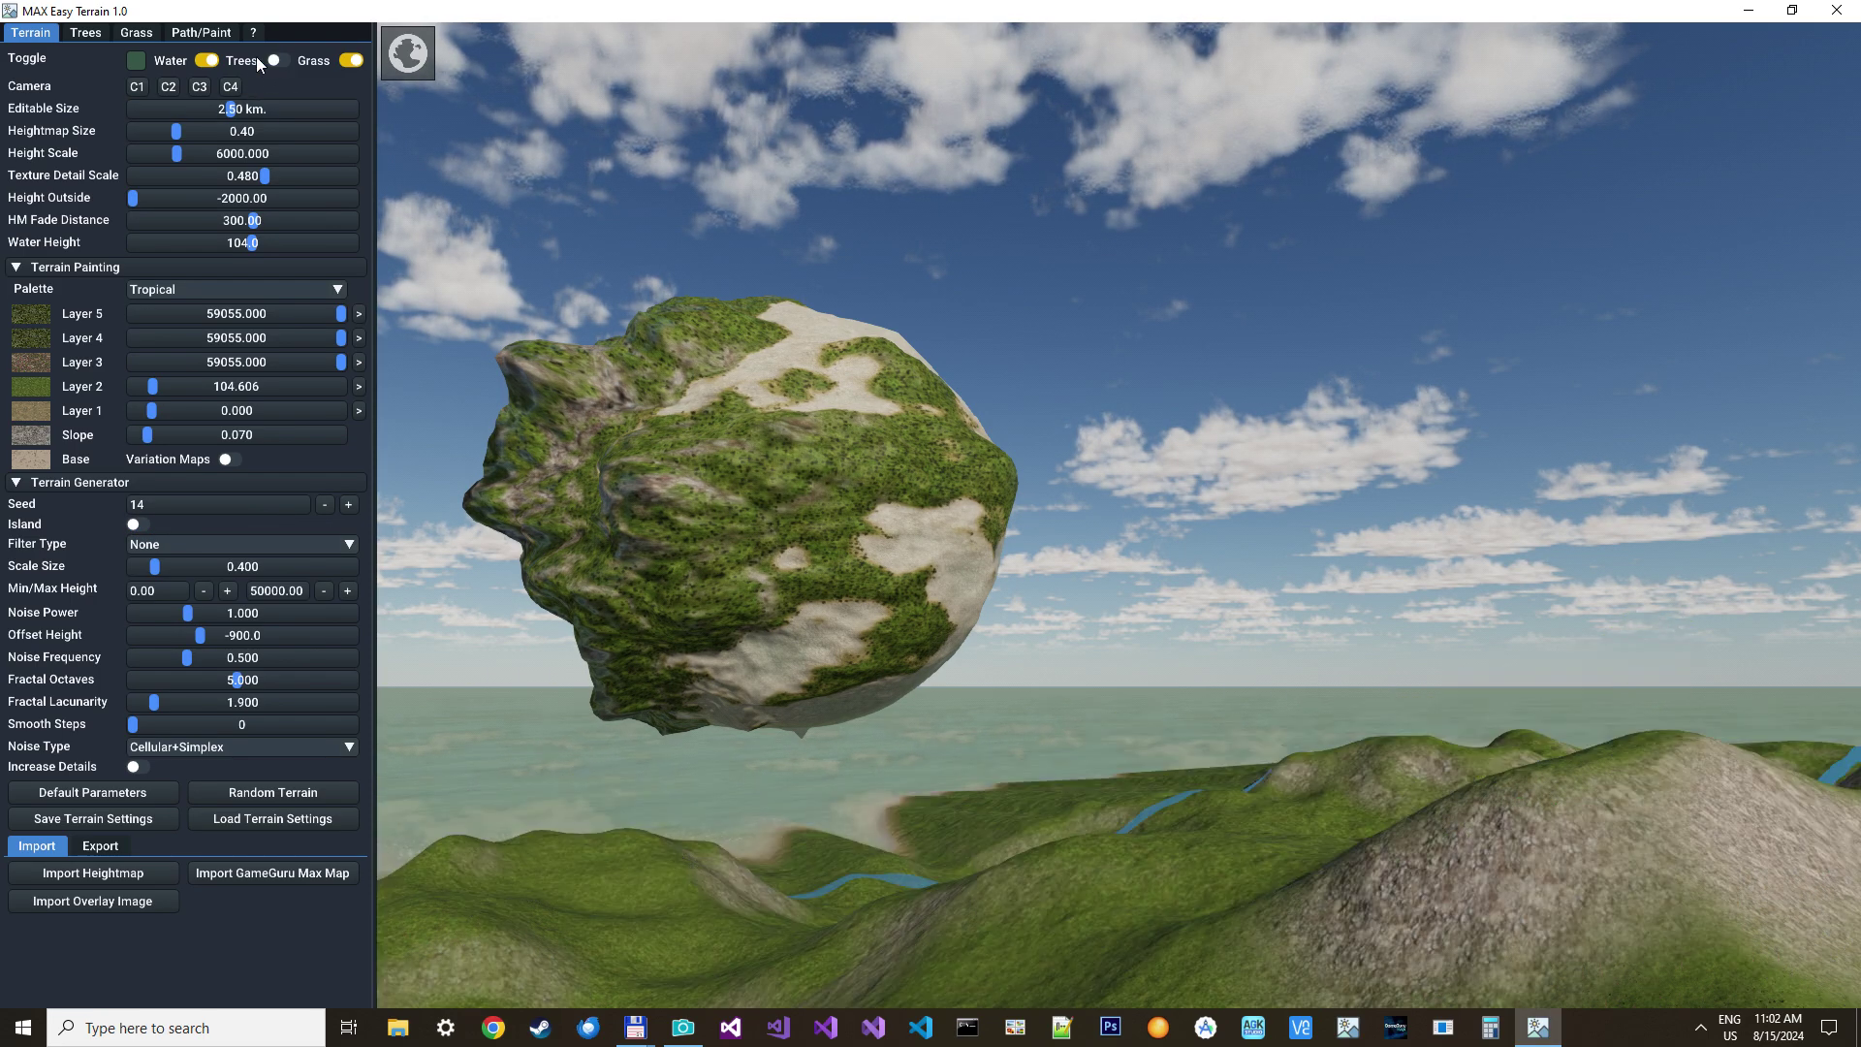
left_click(206, 59)
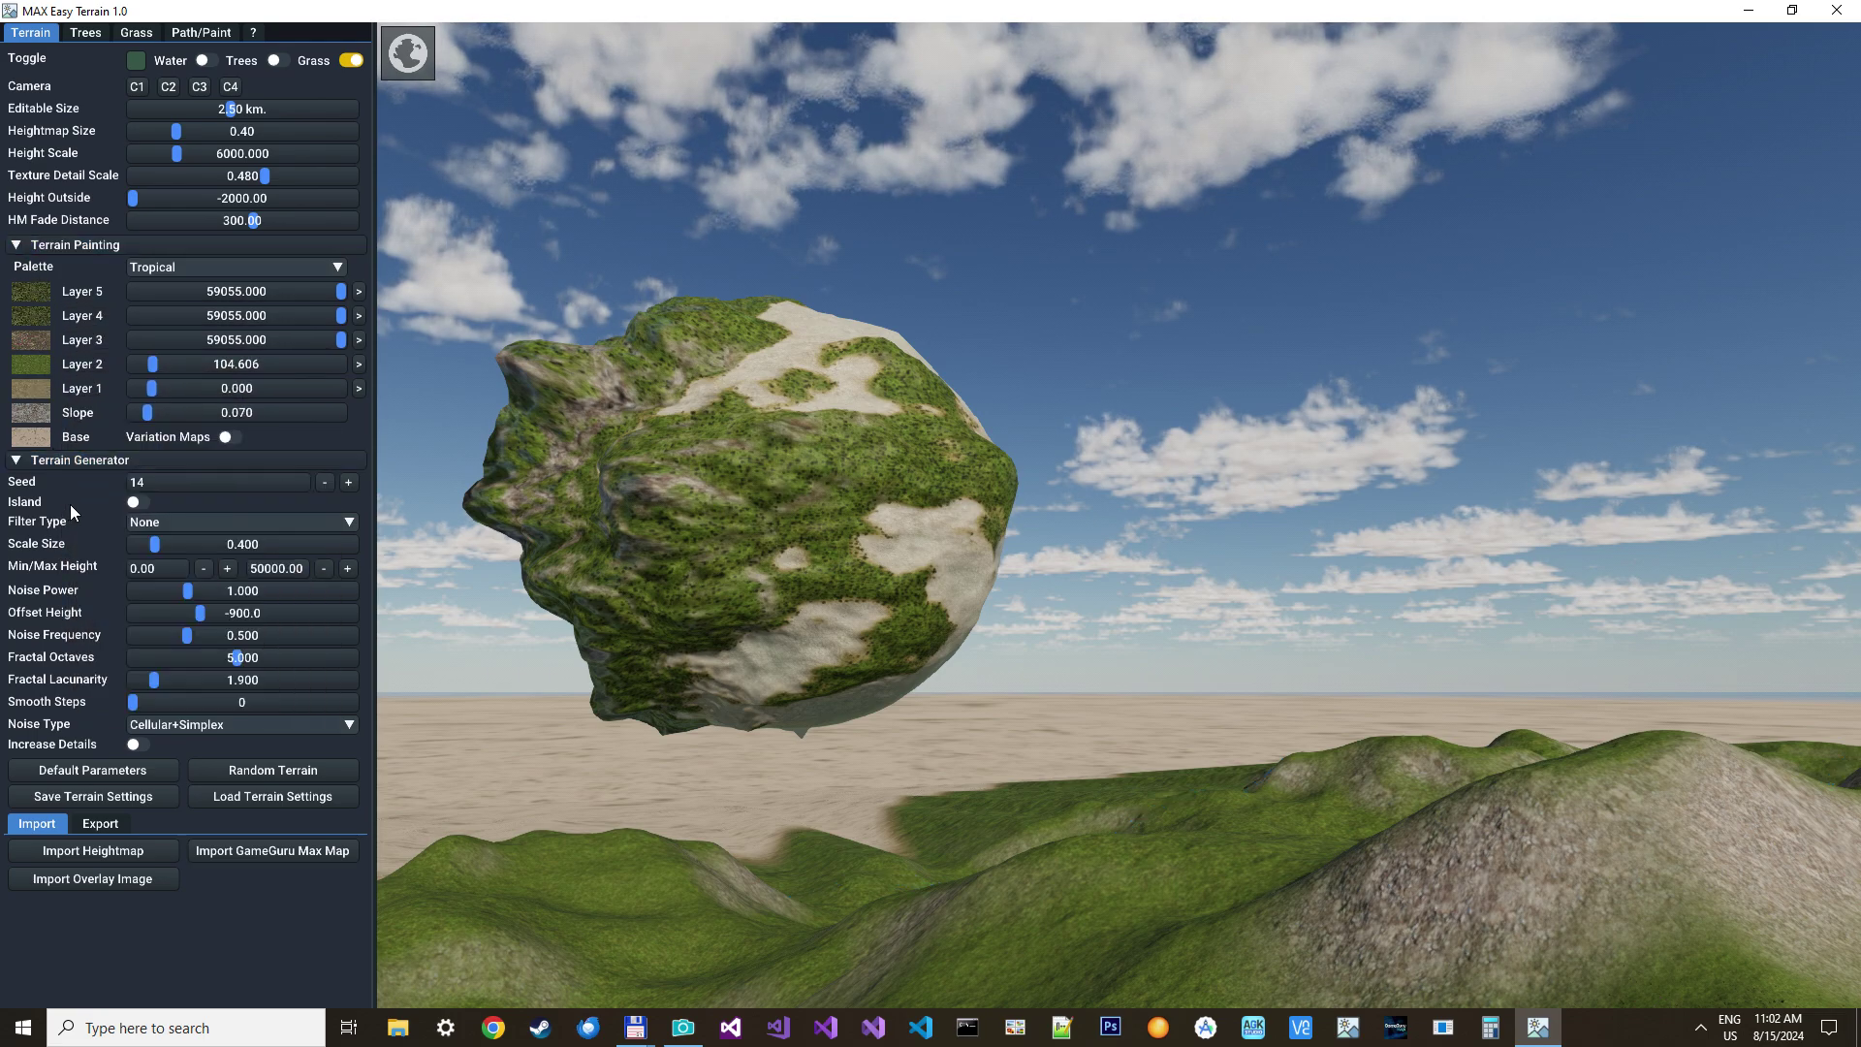
Try the Mountains palette on the terrain and apply the Snow palette instead
left_click(161, 268)
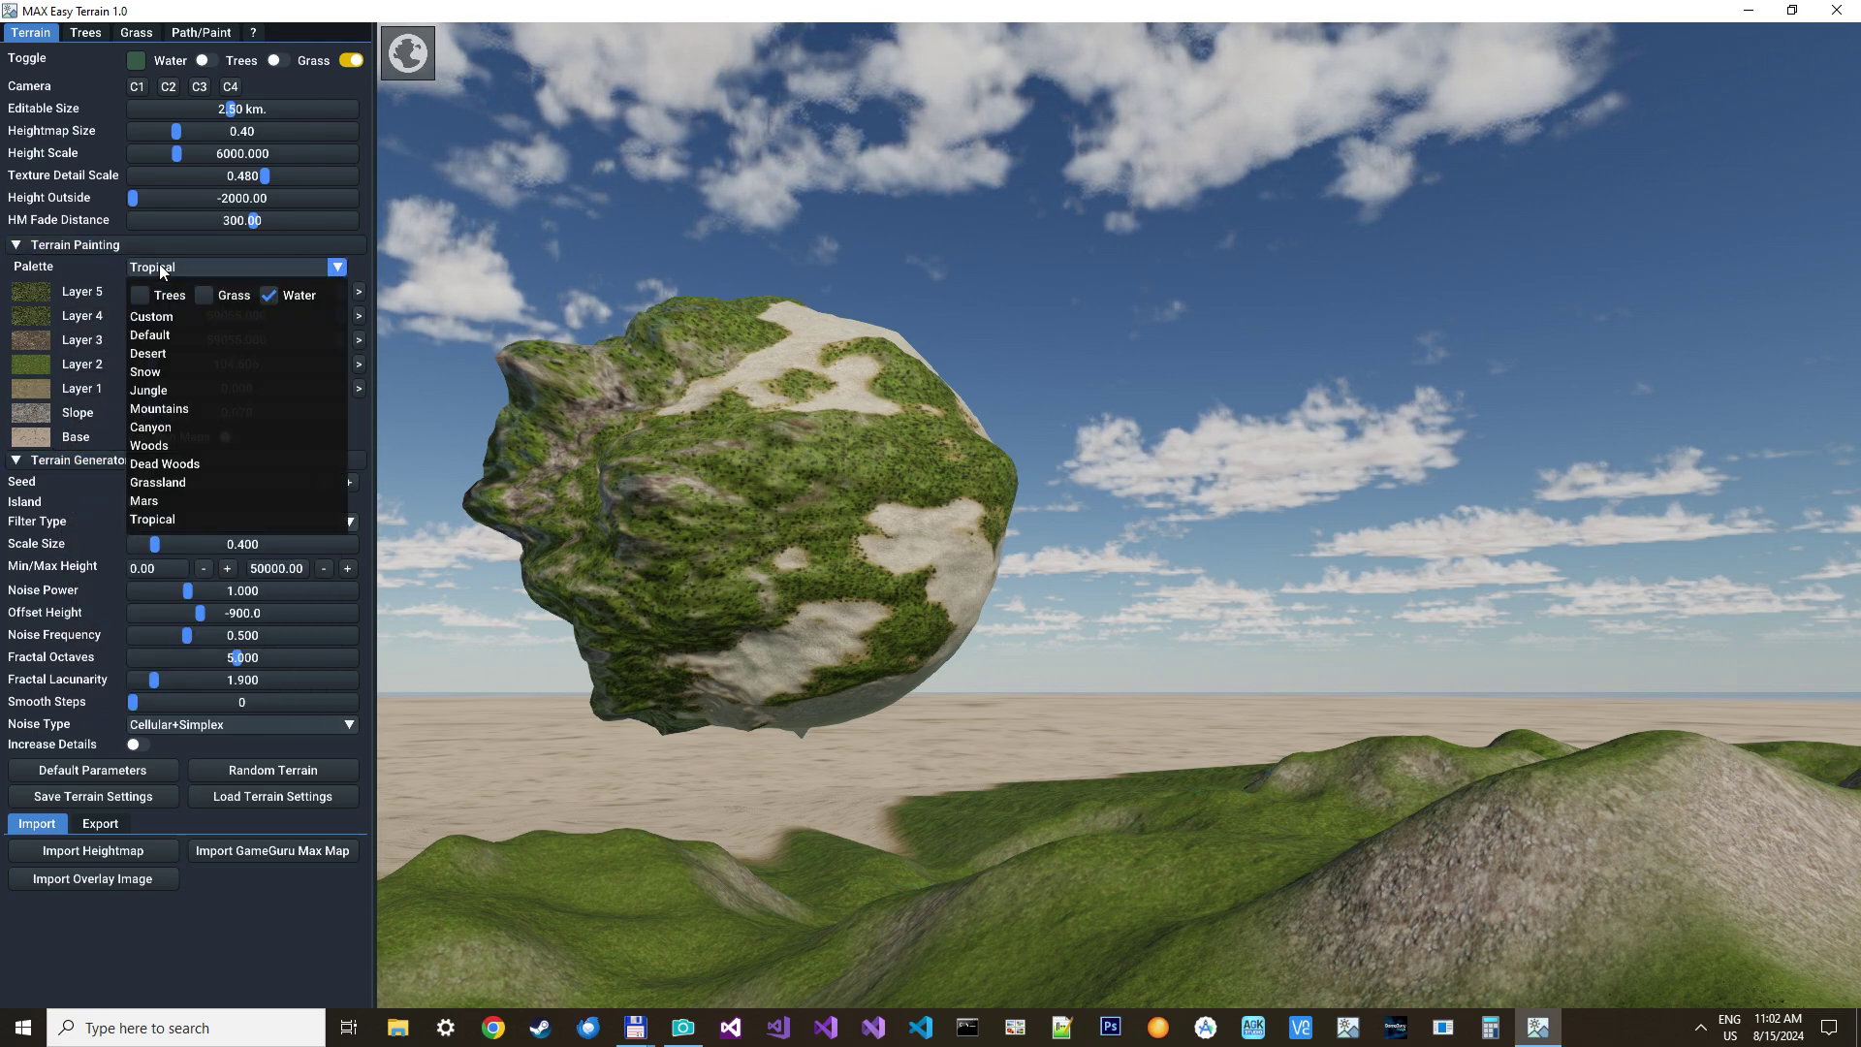
left_click(165, 409)
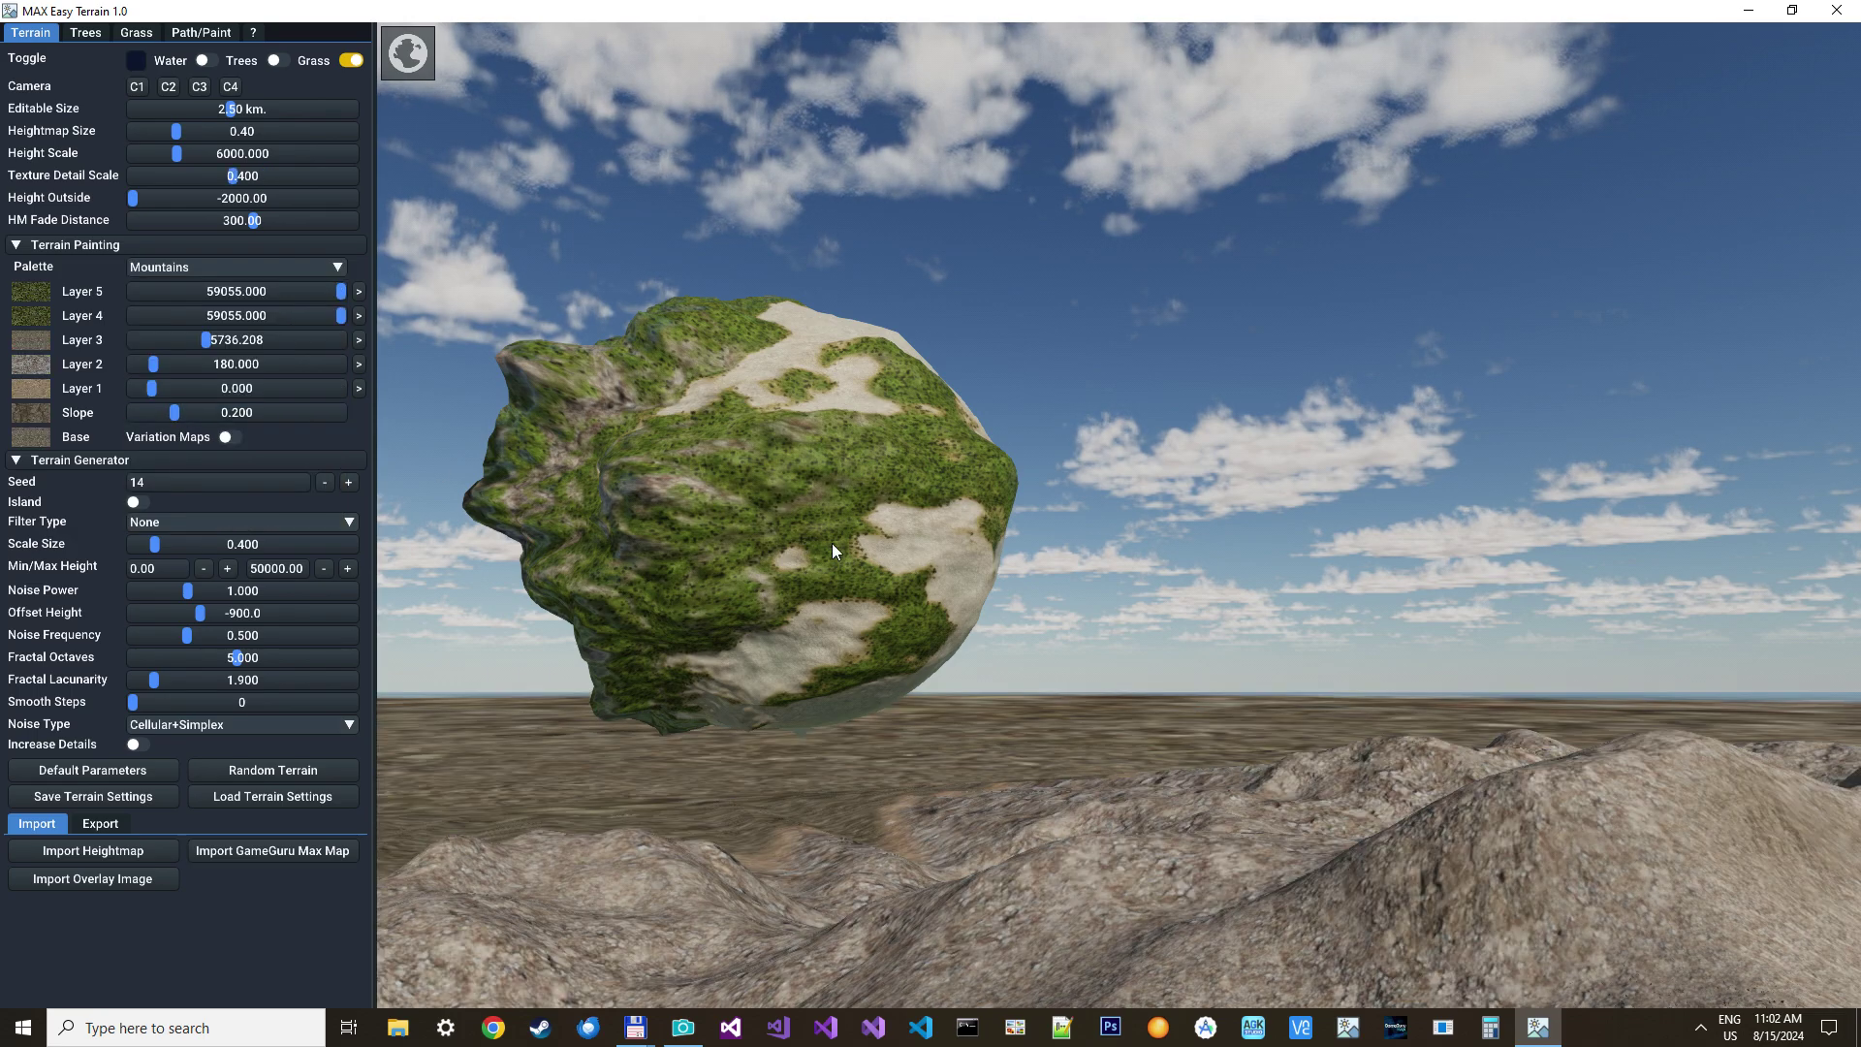
left_click(206, 263)
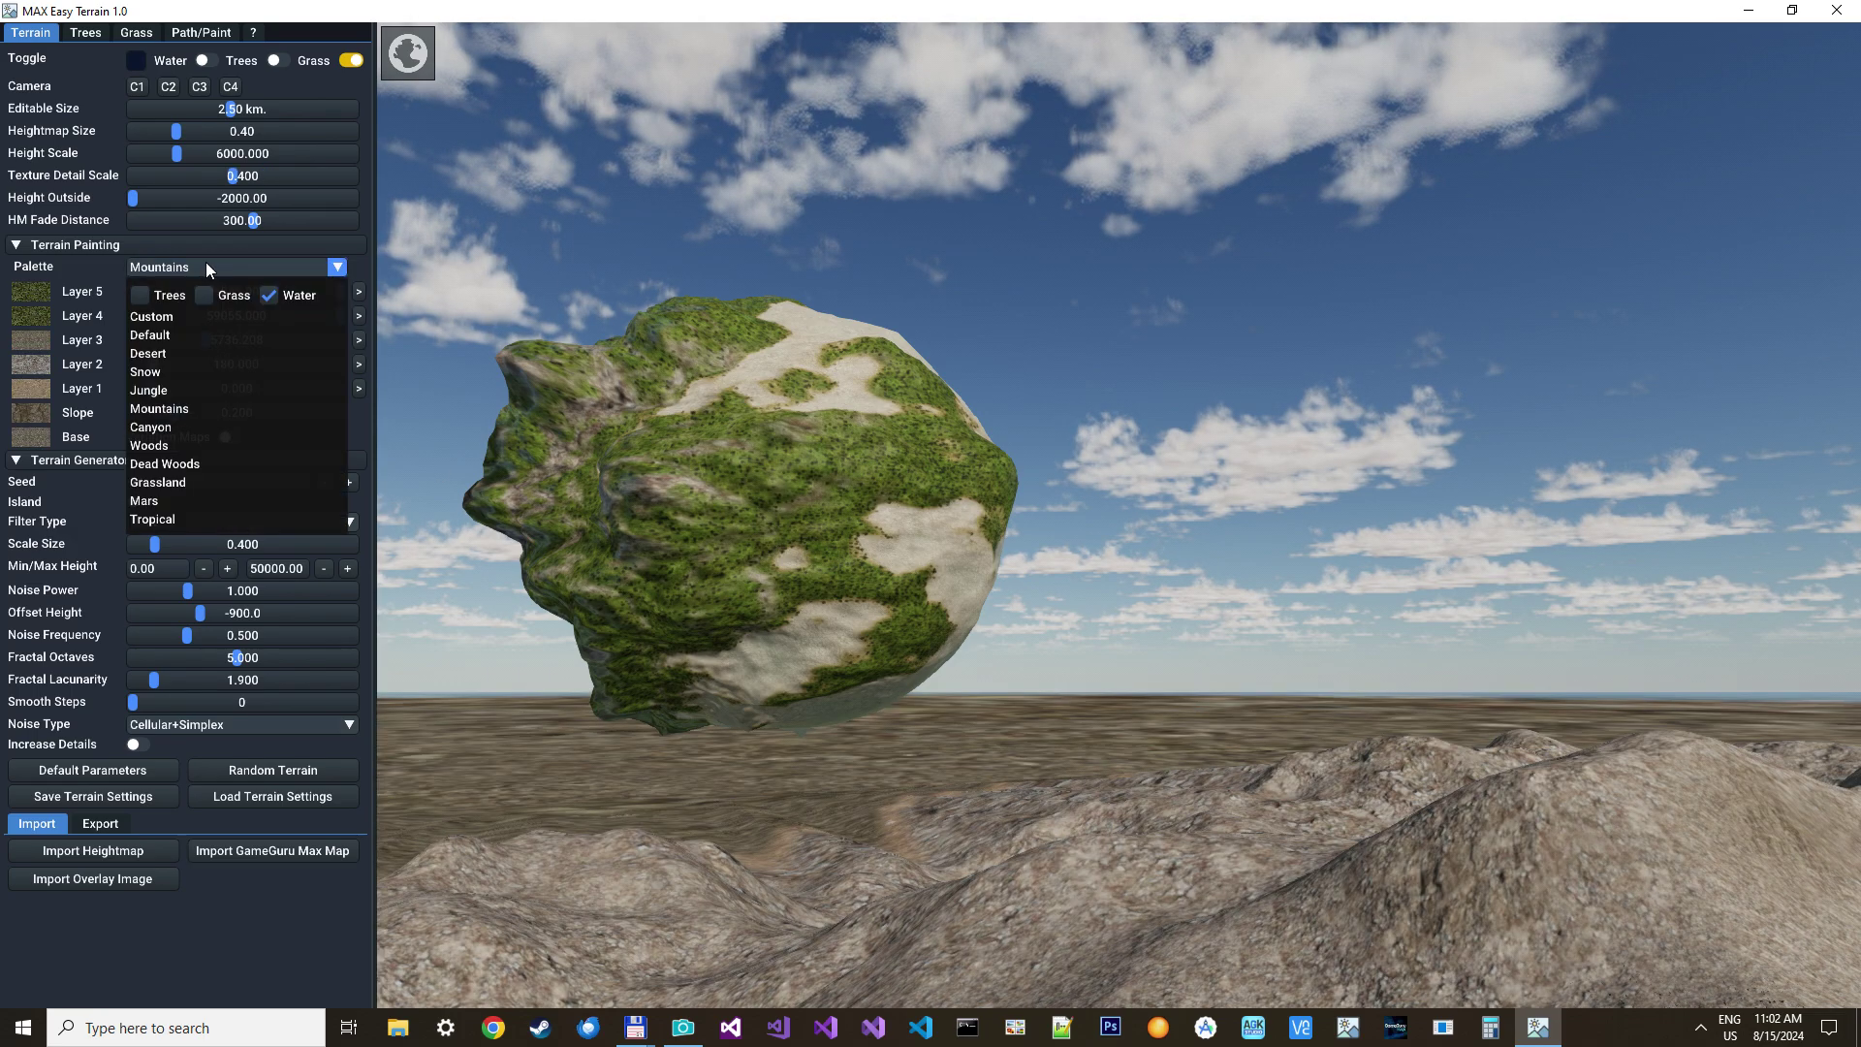
left_click(146, 372)
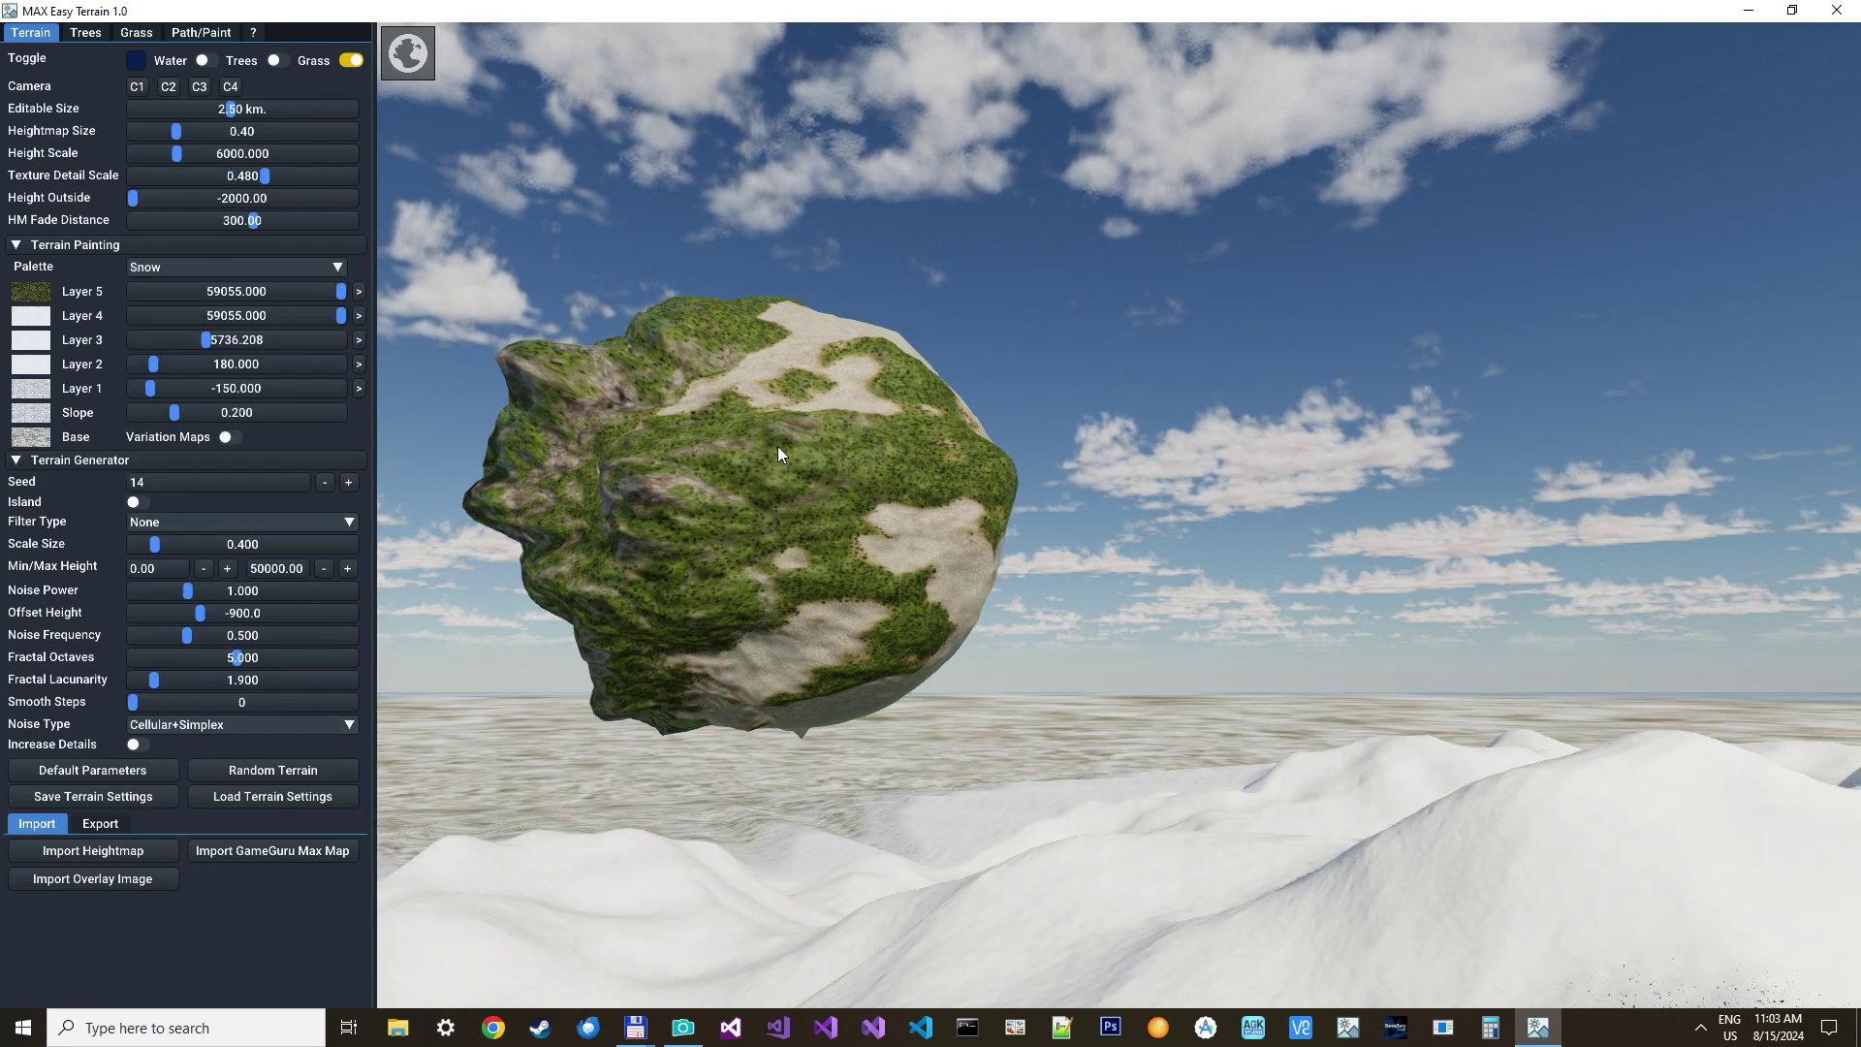
Recreate the planet from the snow terrain and set its Planet Height Scale to 1.410
left_click(253, 32)
left_click(194, 548)
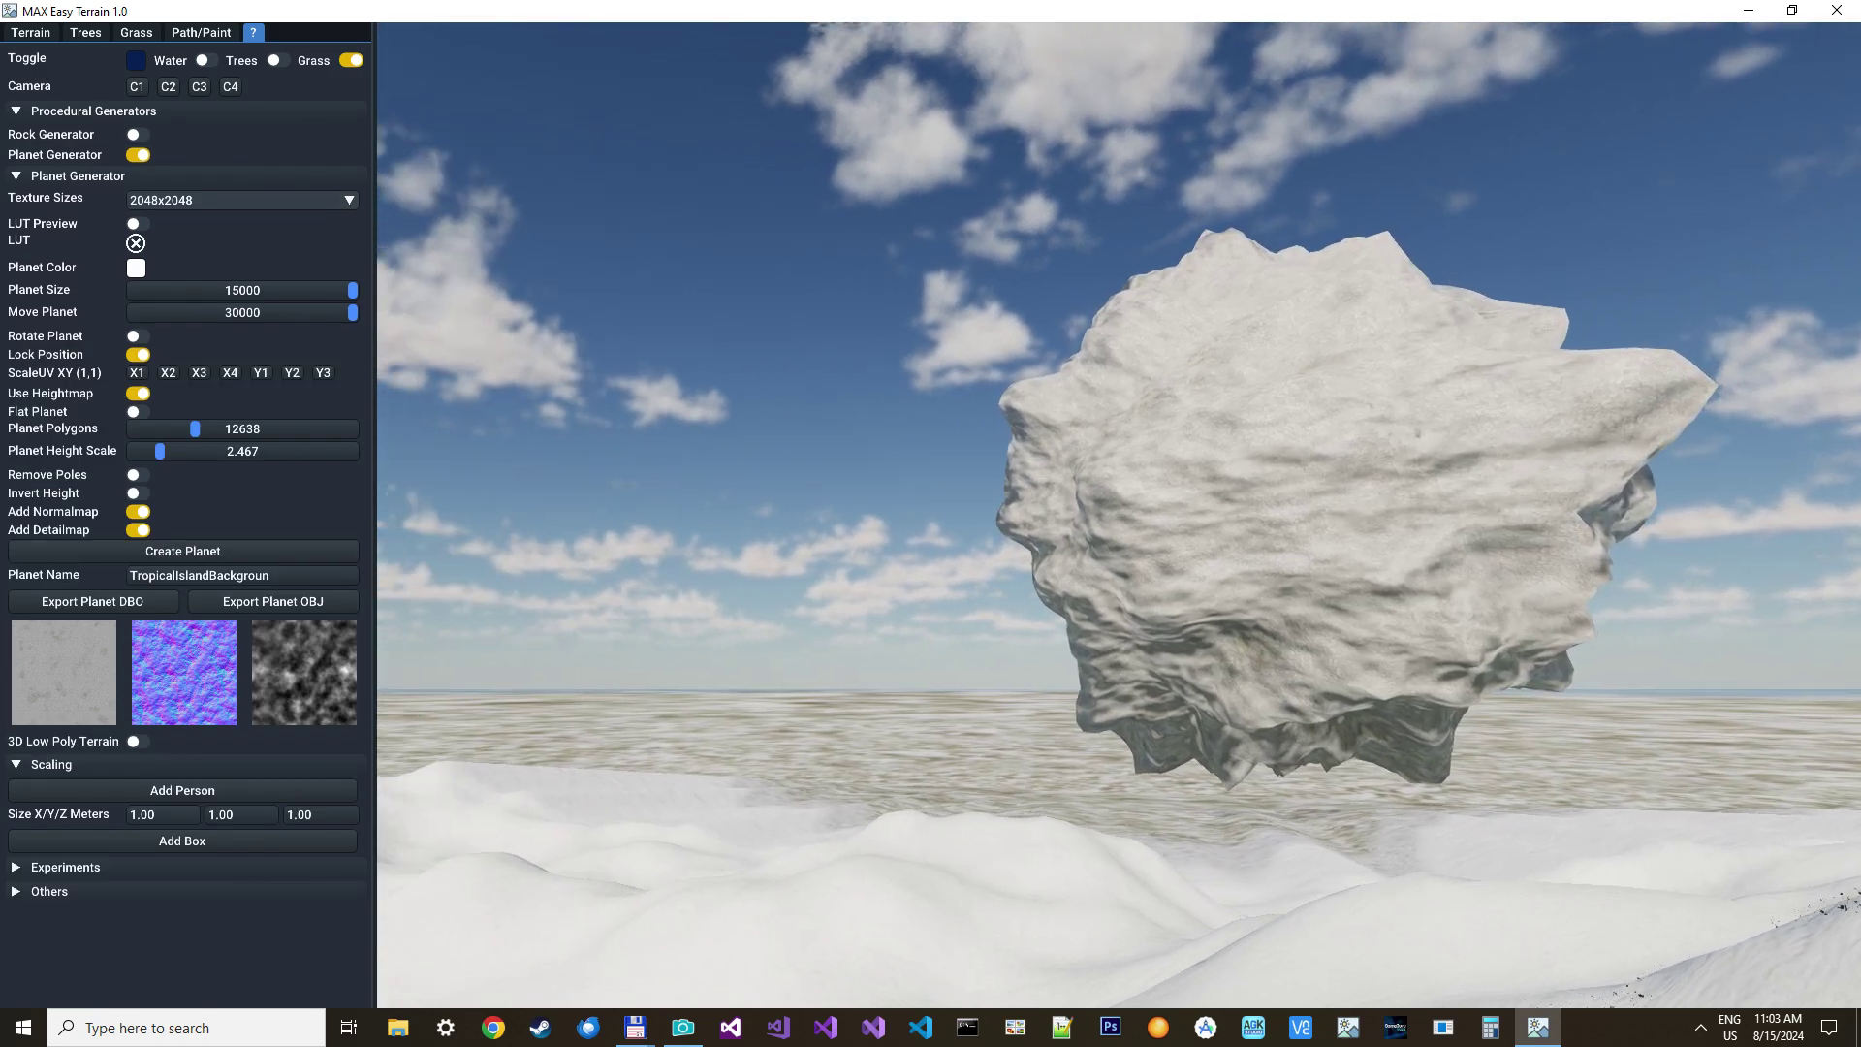
right_click_drag(948, 498, 1028, 498)
key("a")
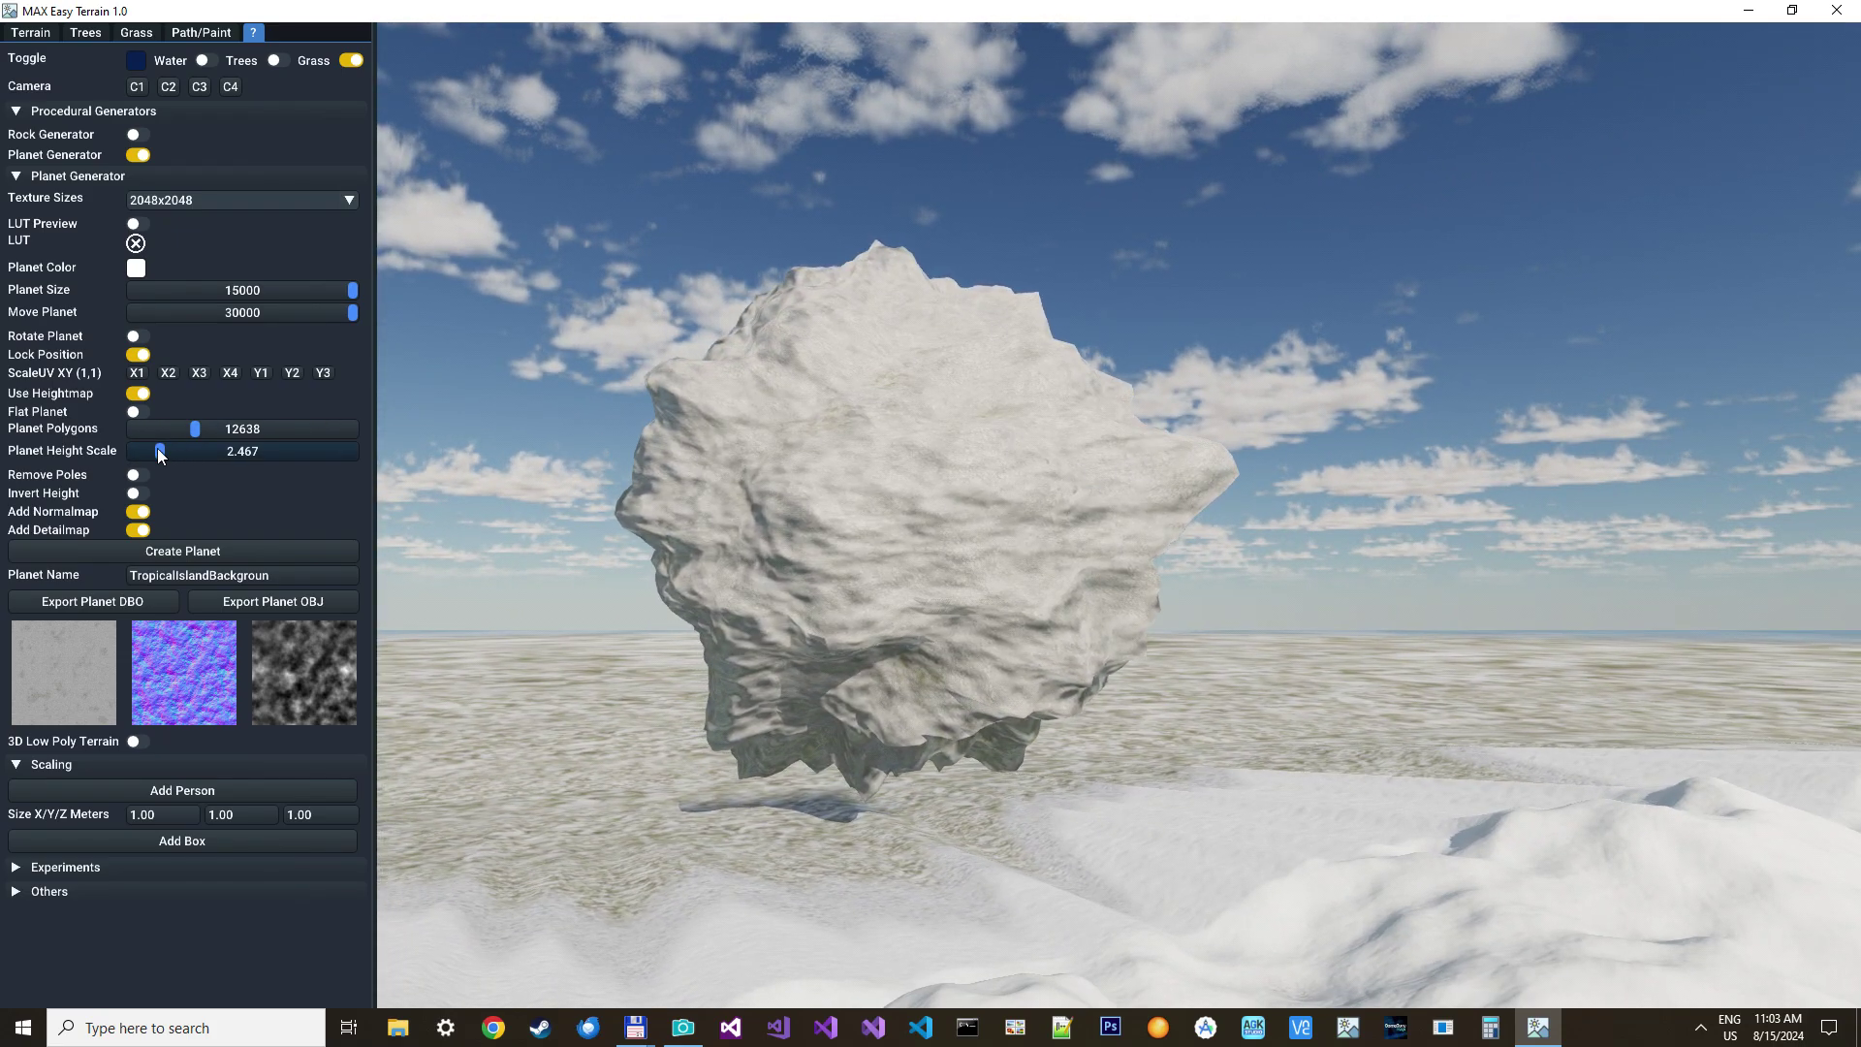
mouse_move(158, 452)
left_mouse_down()
mouse_move(126, 463)
mouse_move(163, 443)
left_mouse_up()
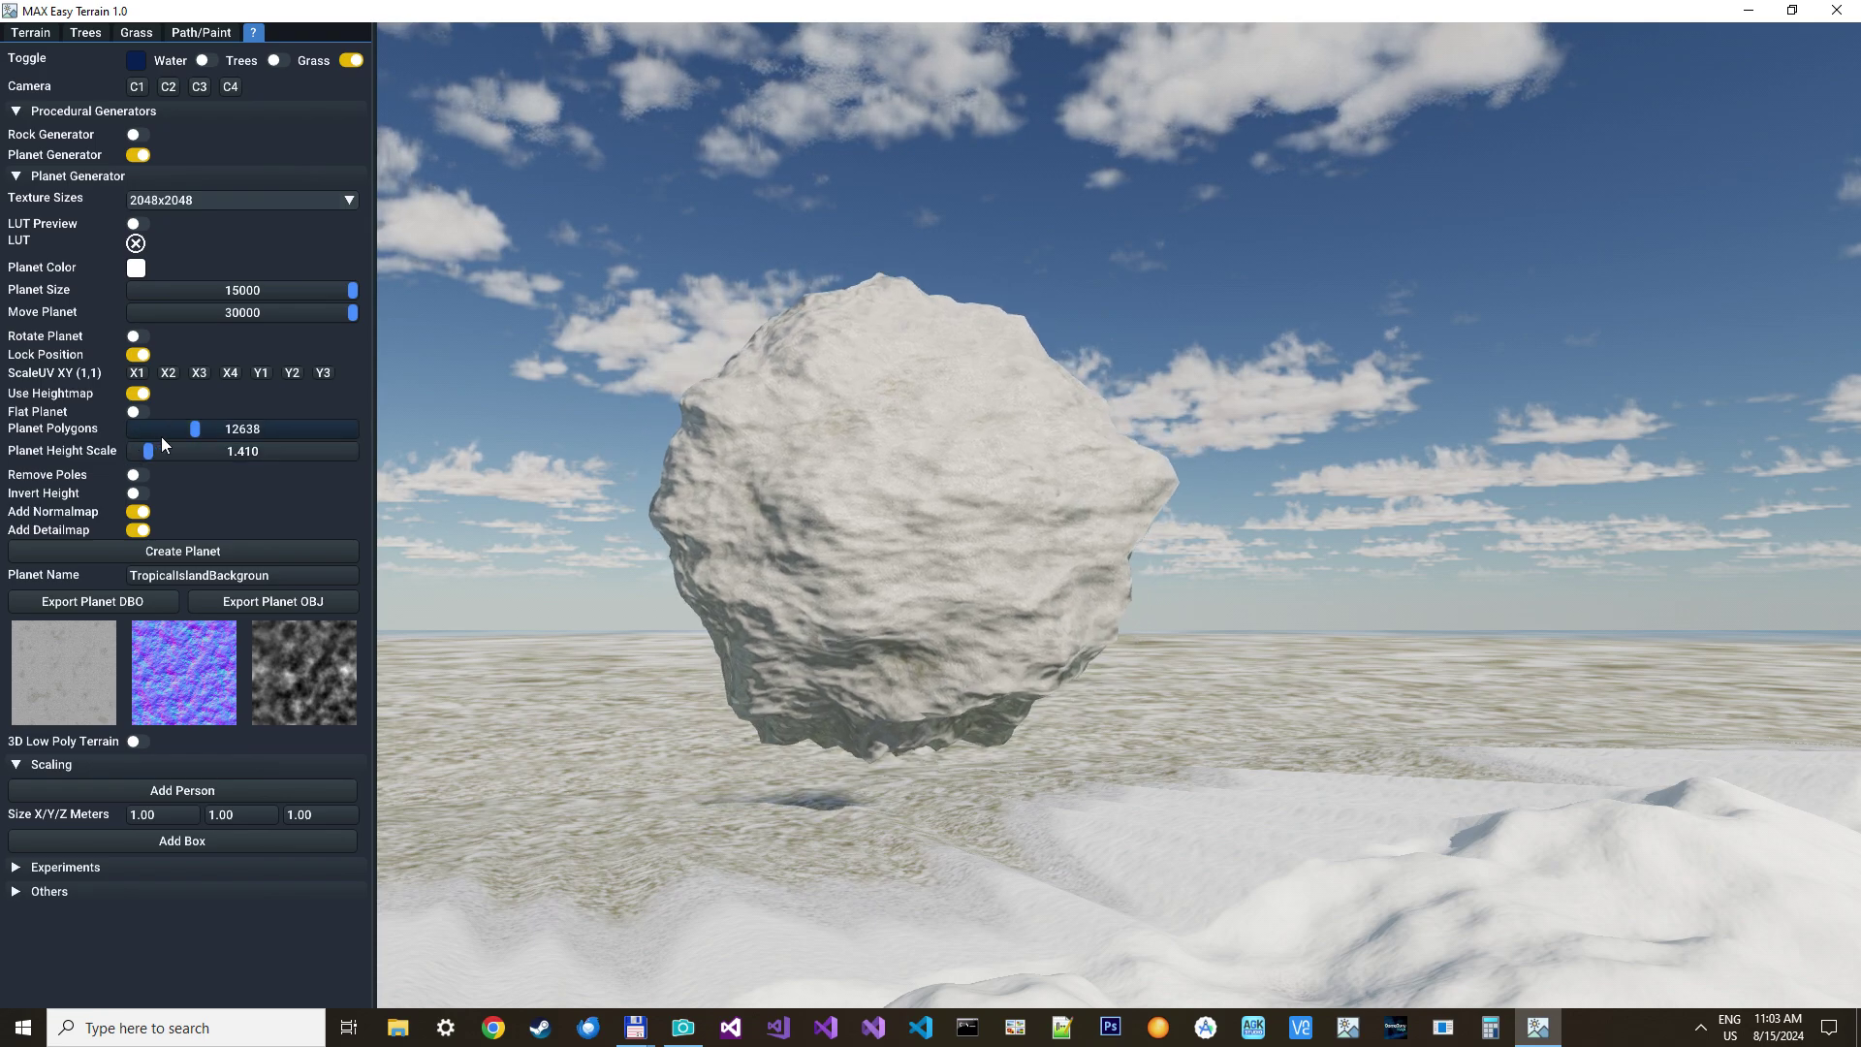
Step the snow planet's ScaleUV XY through (2,1) and (2,2) to (2,3), and inspect its surface from closer
left_click(169, 373)
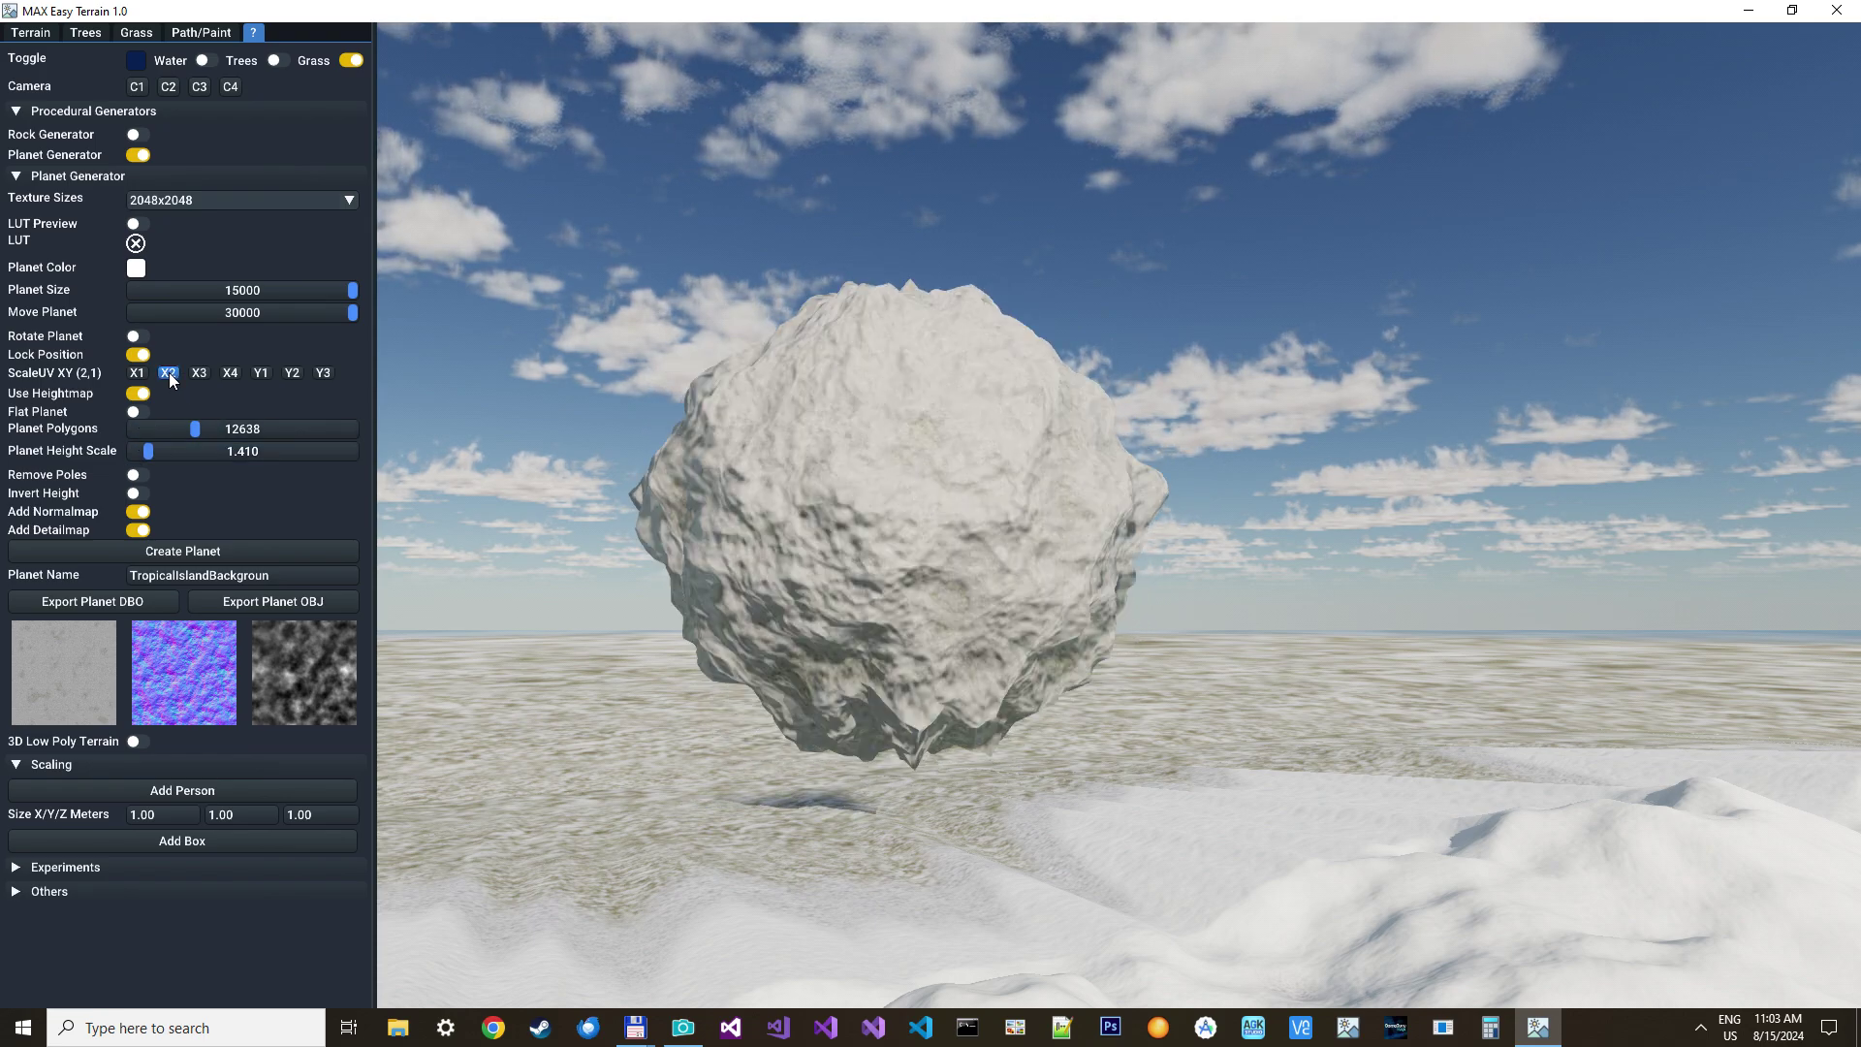
left_click(291, 374)
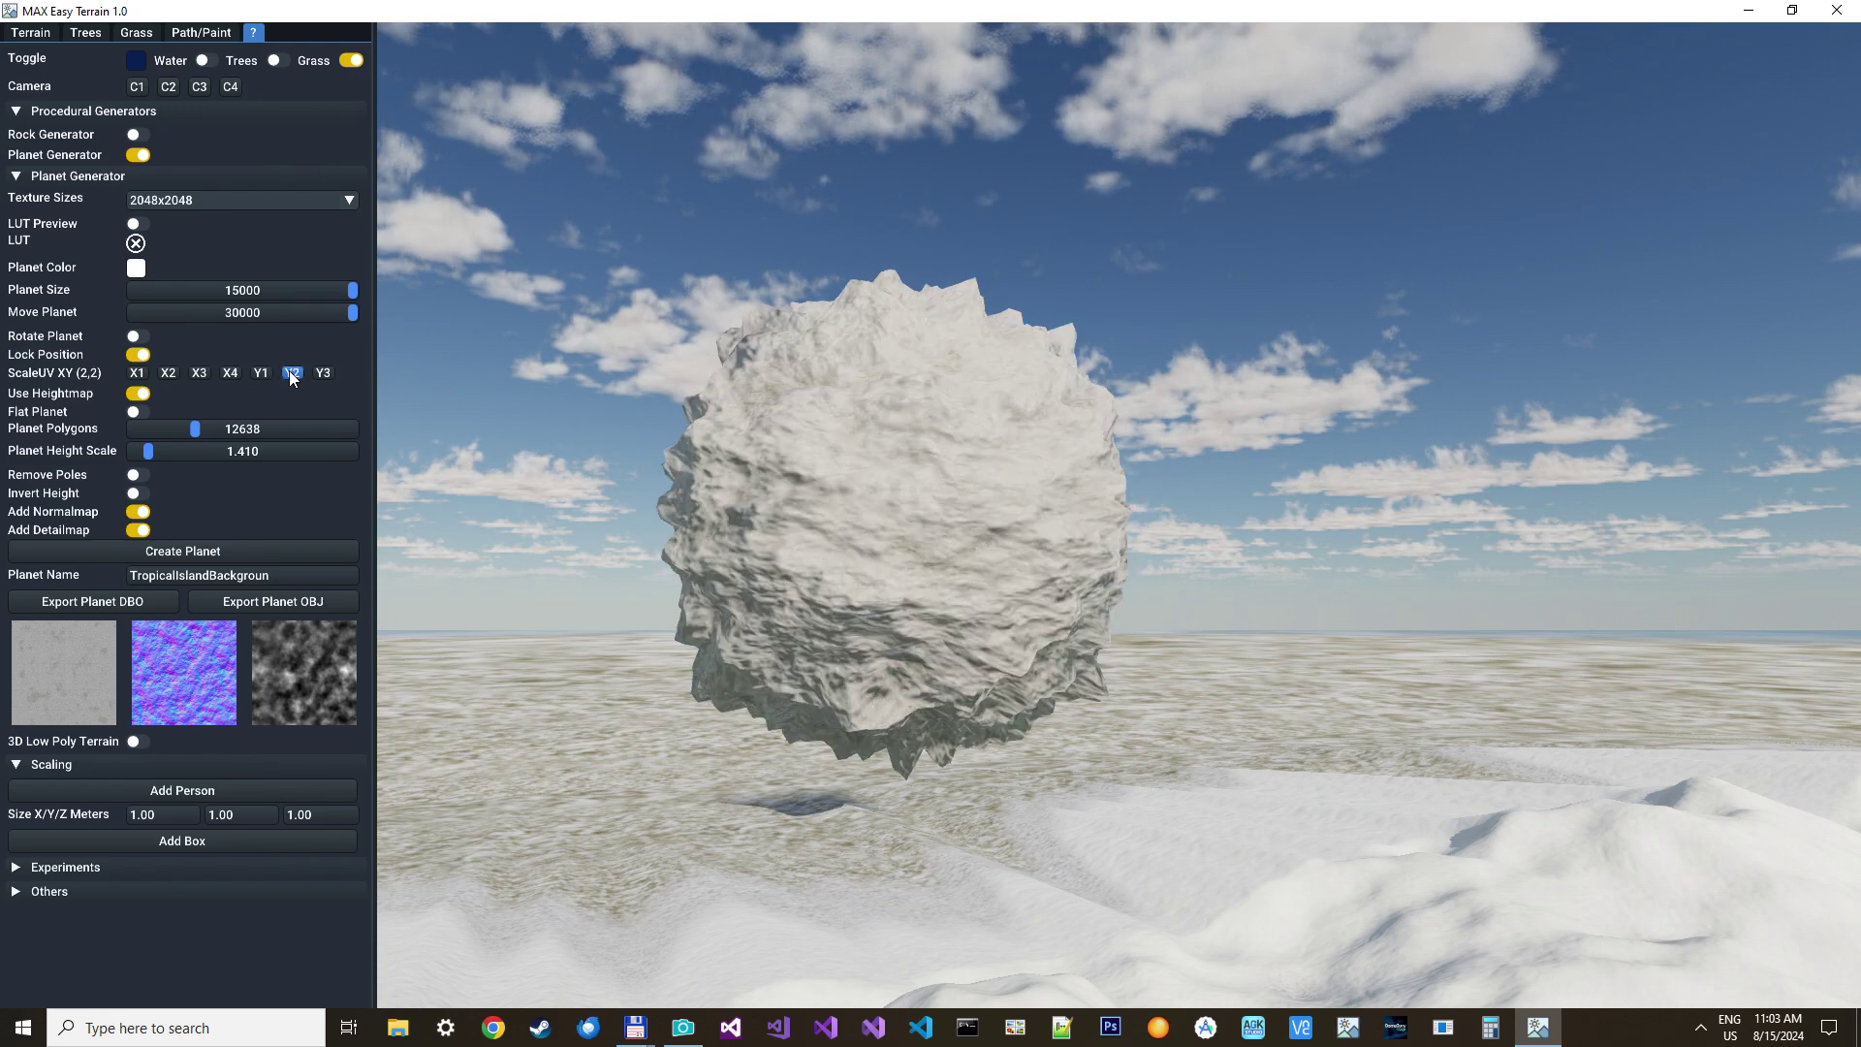
left_click(323, 373)
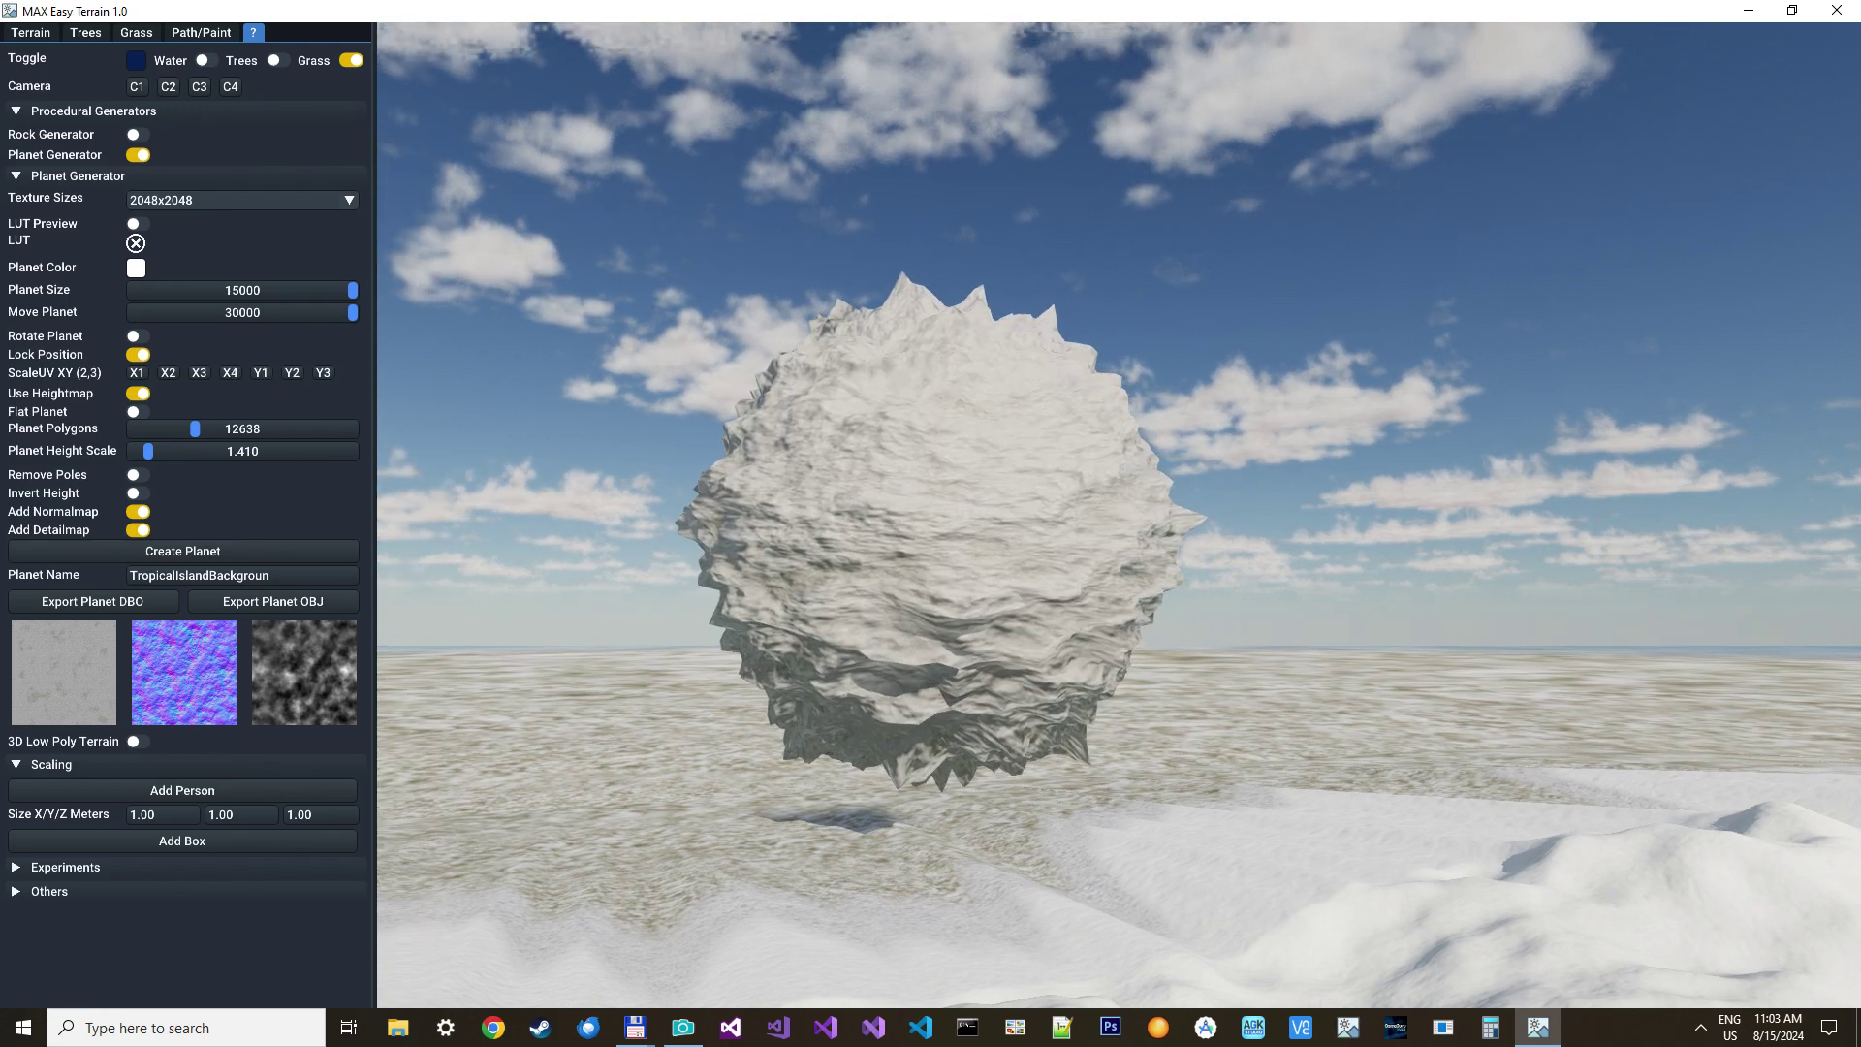
key("d")
key("w")
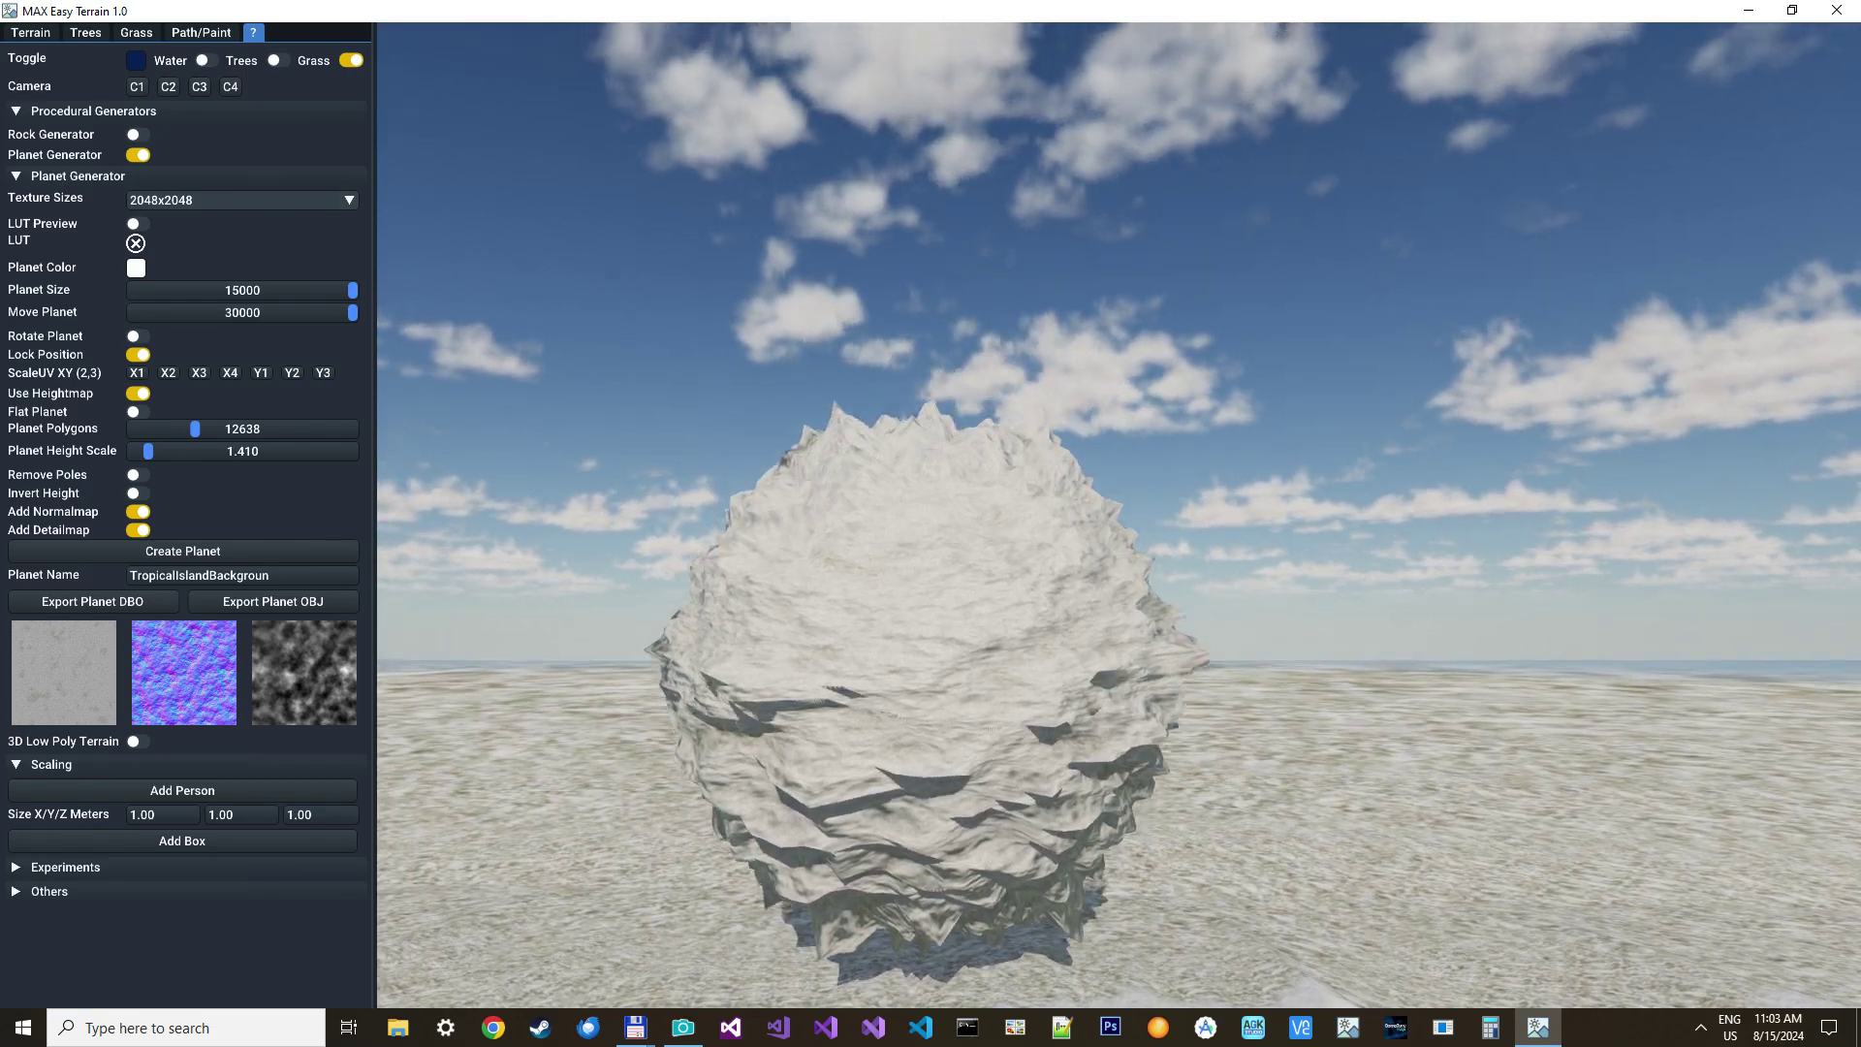
Inspect the snow planet's surface up close, then set its Planet Height Scale to 1.498 and Planet Polygons to 20602
key("w")
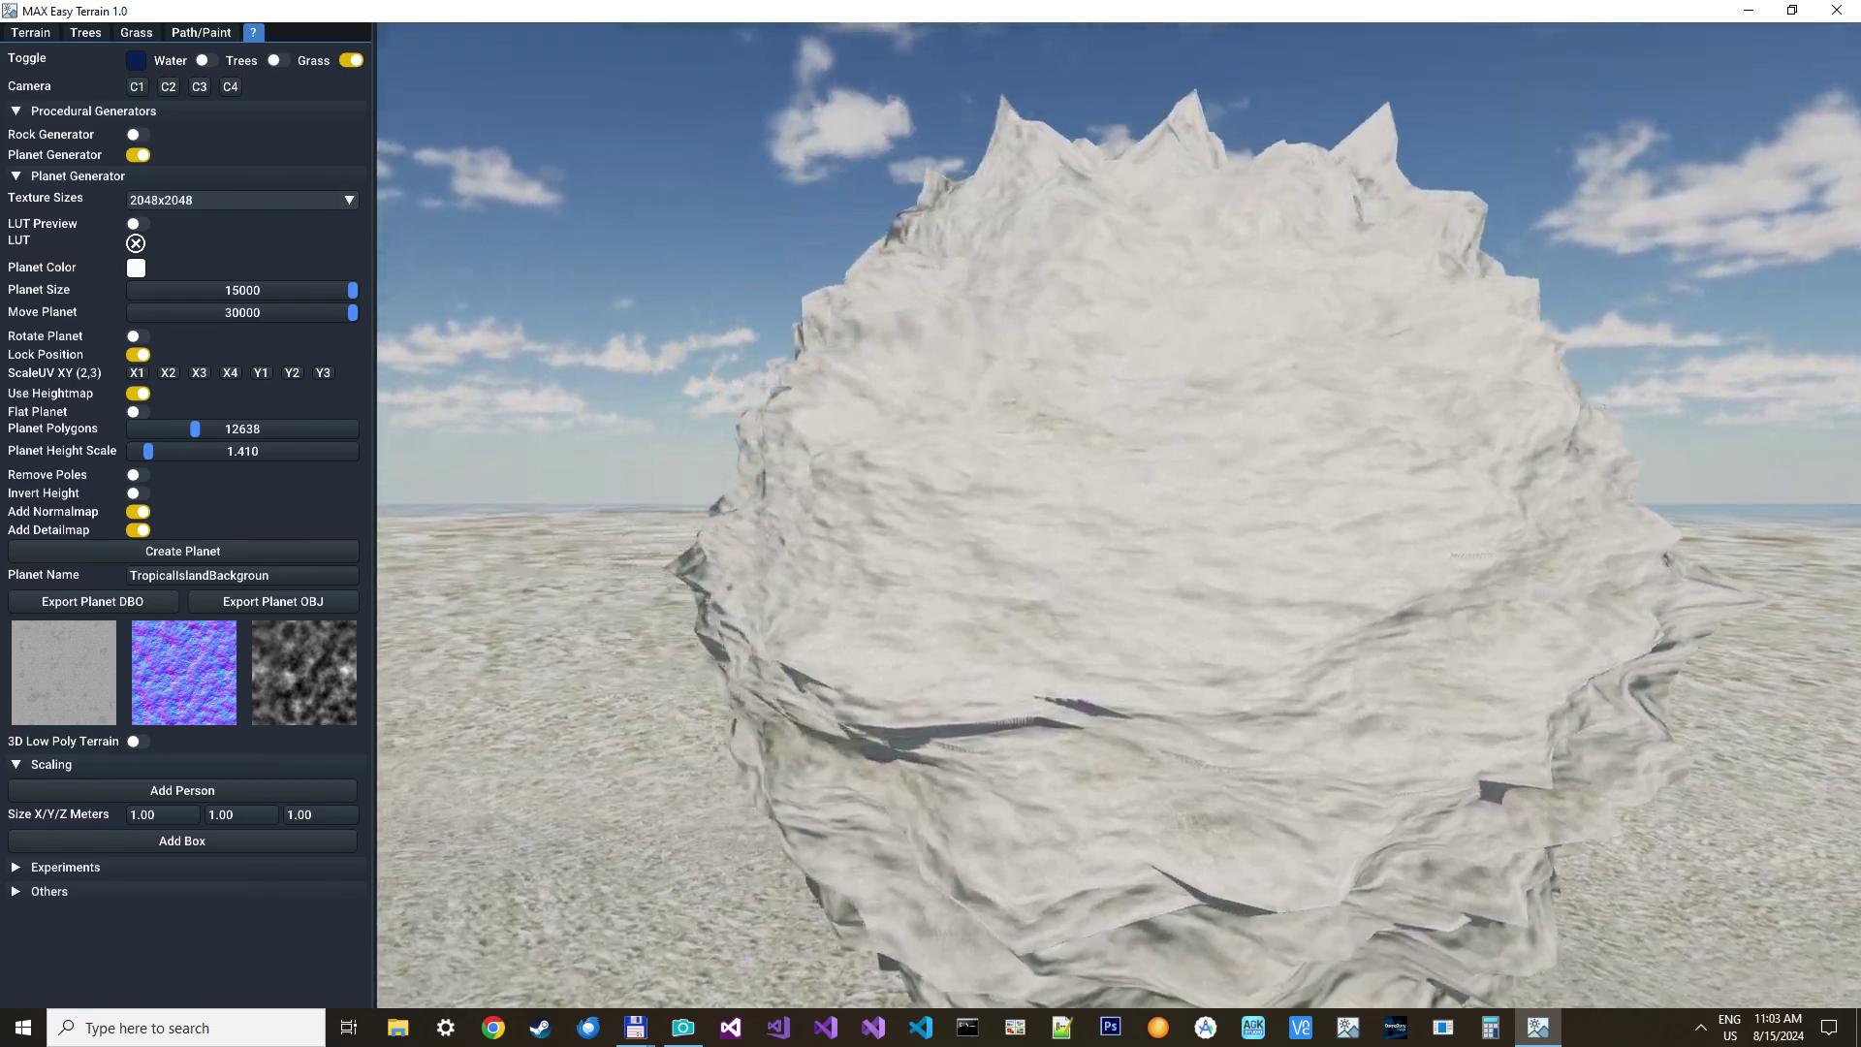
key("w")
key("s")
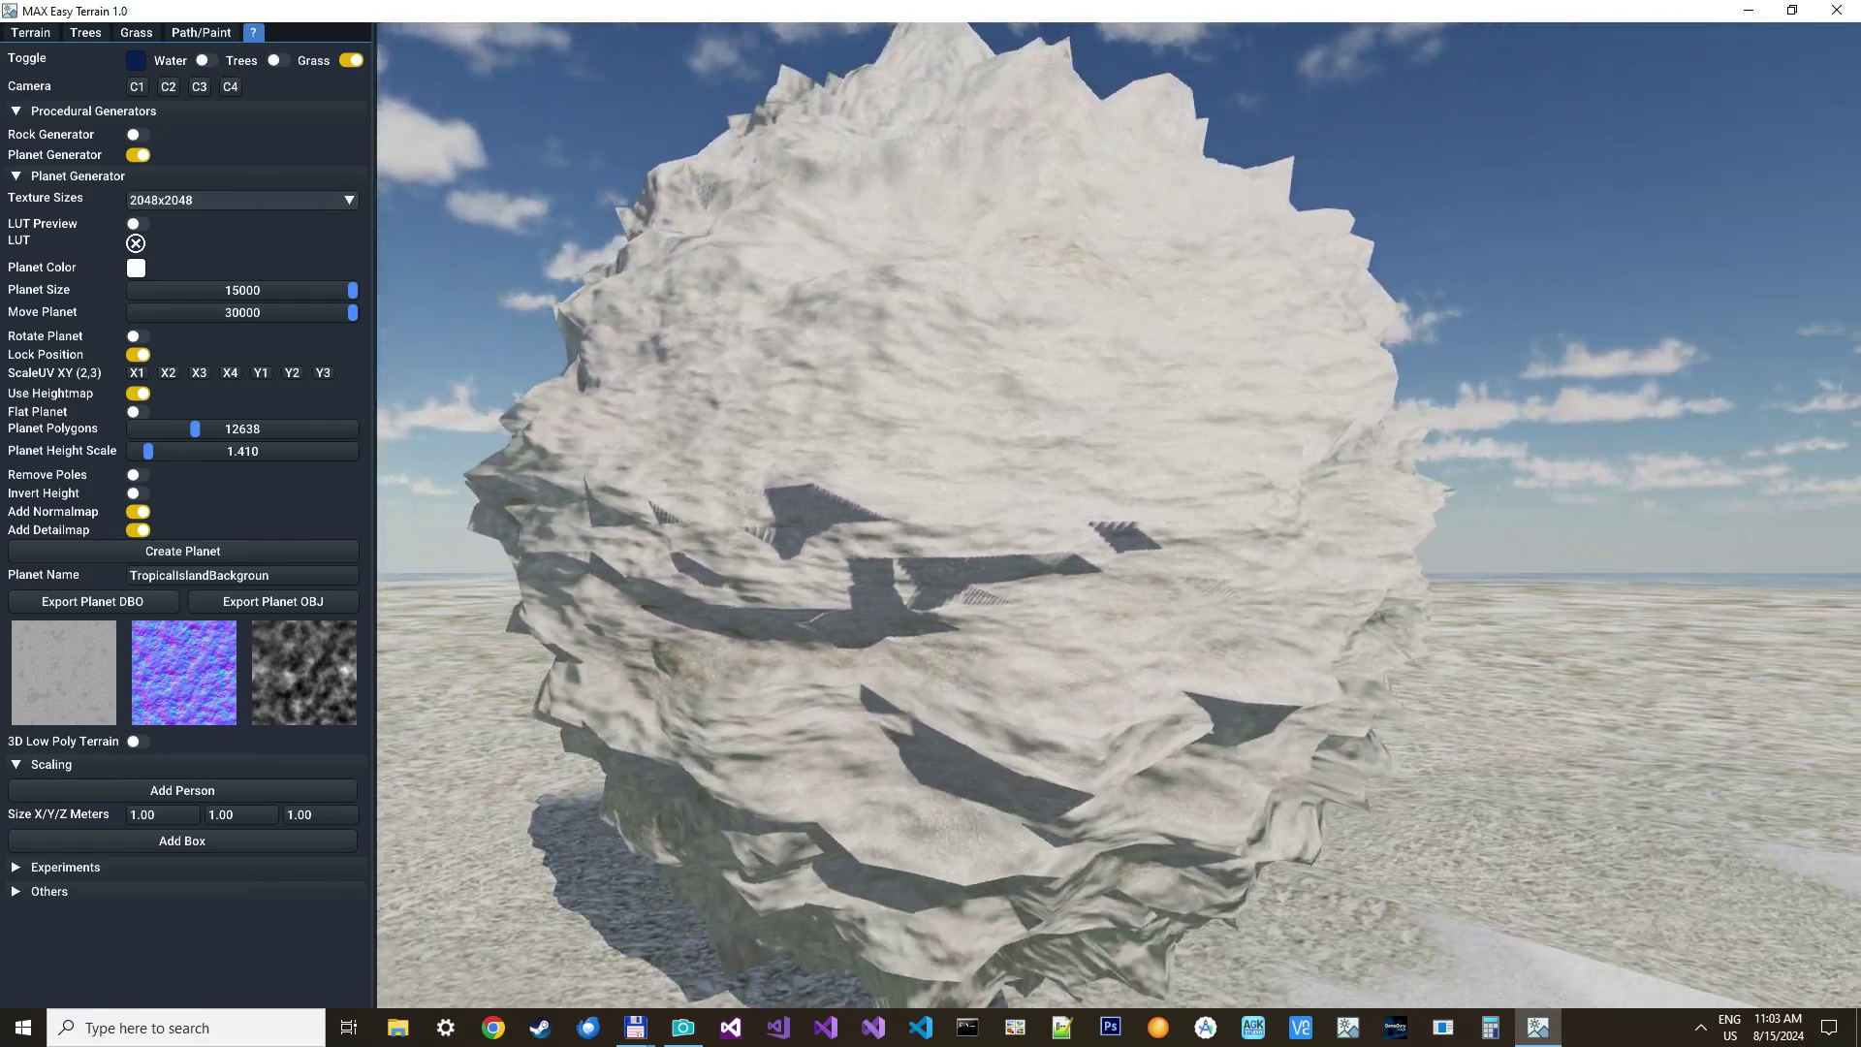
key("s")
key("d")
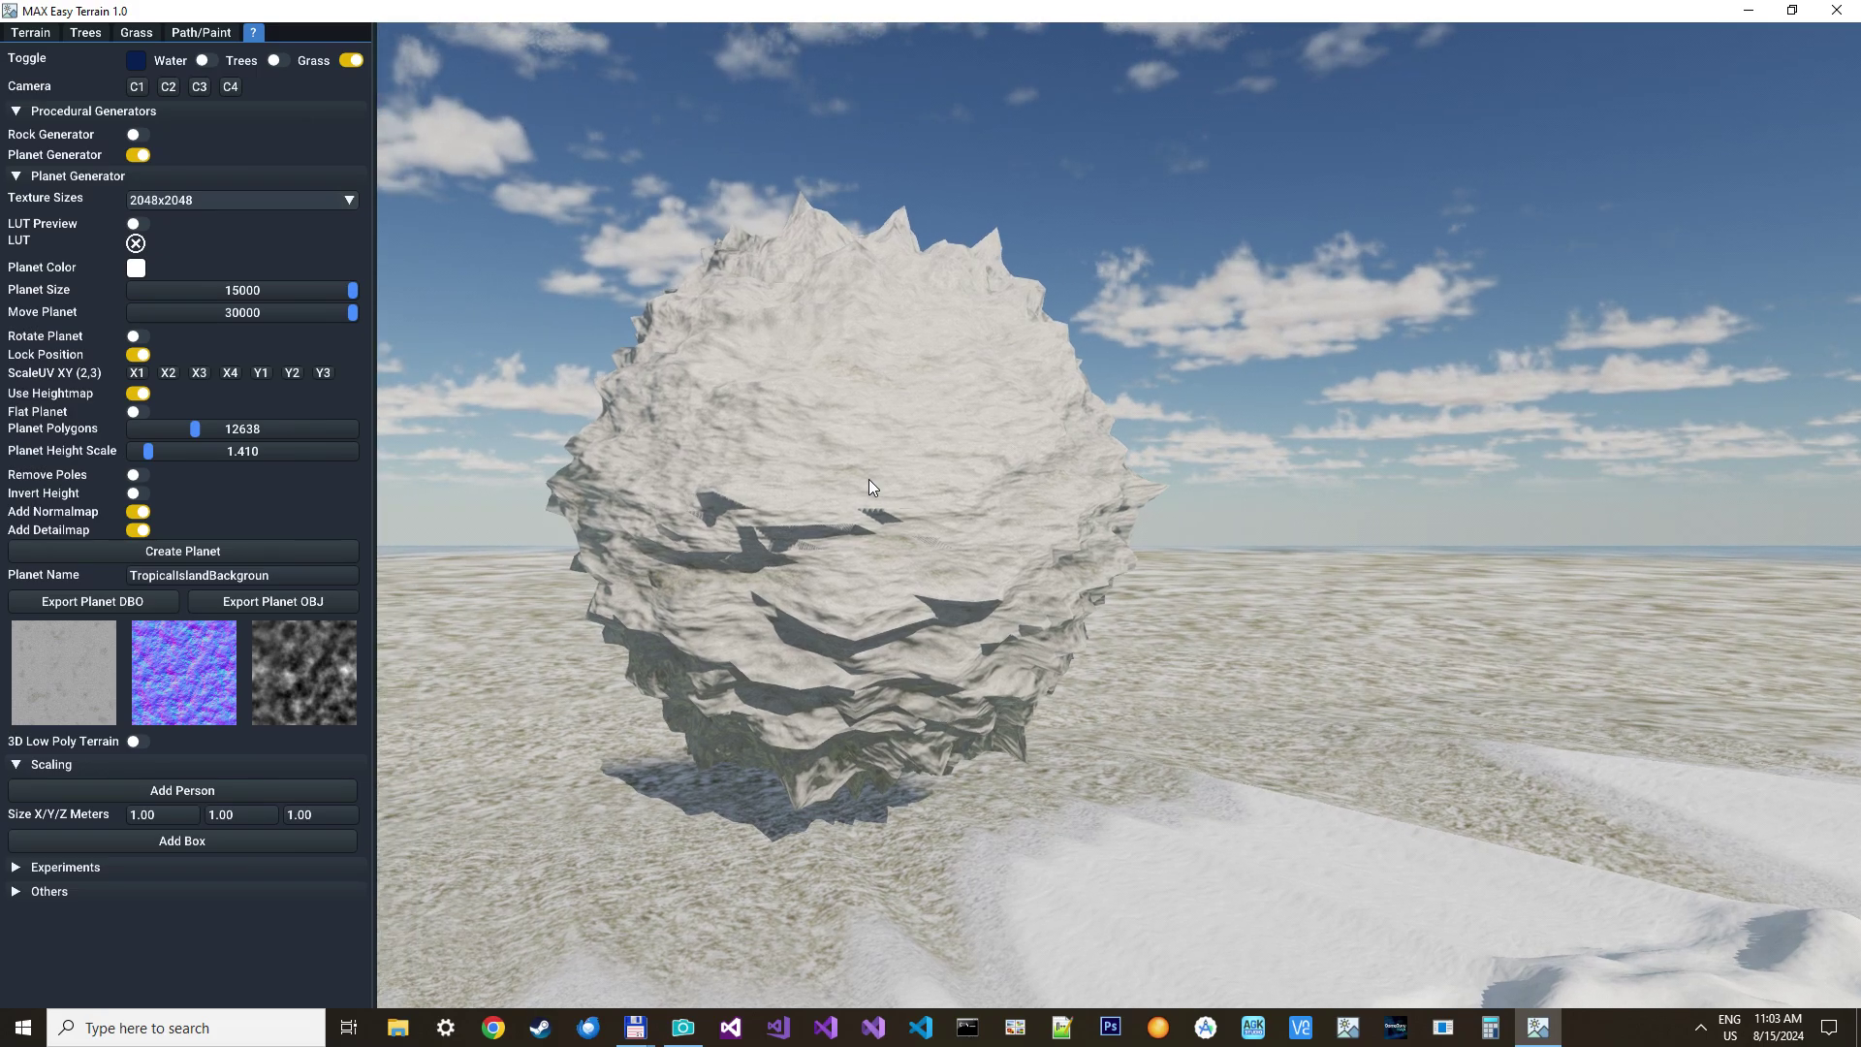
mouse_move(148, 451)
left_mouse_down()
mouse_move(166, 455)
mouse_move(149, 453)
left_mouse_up()
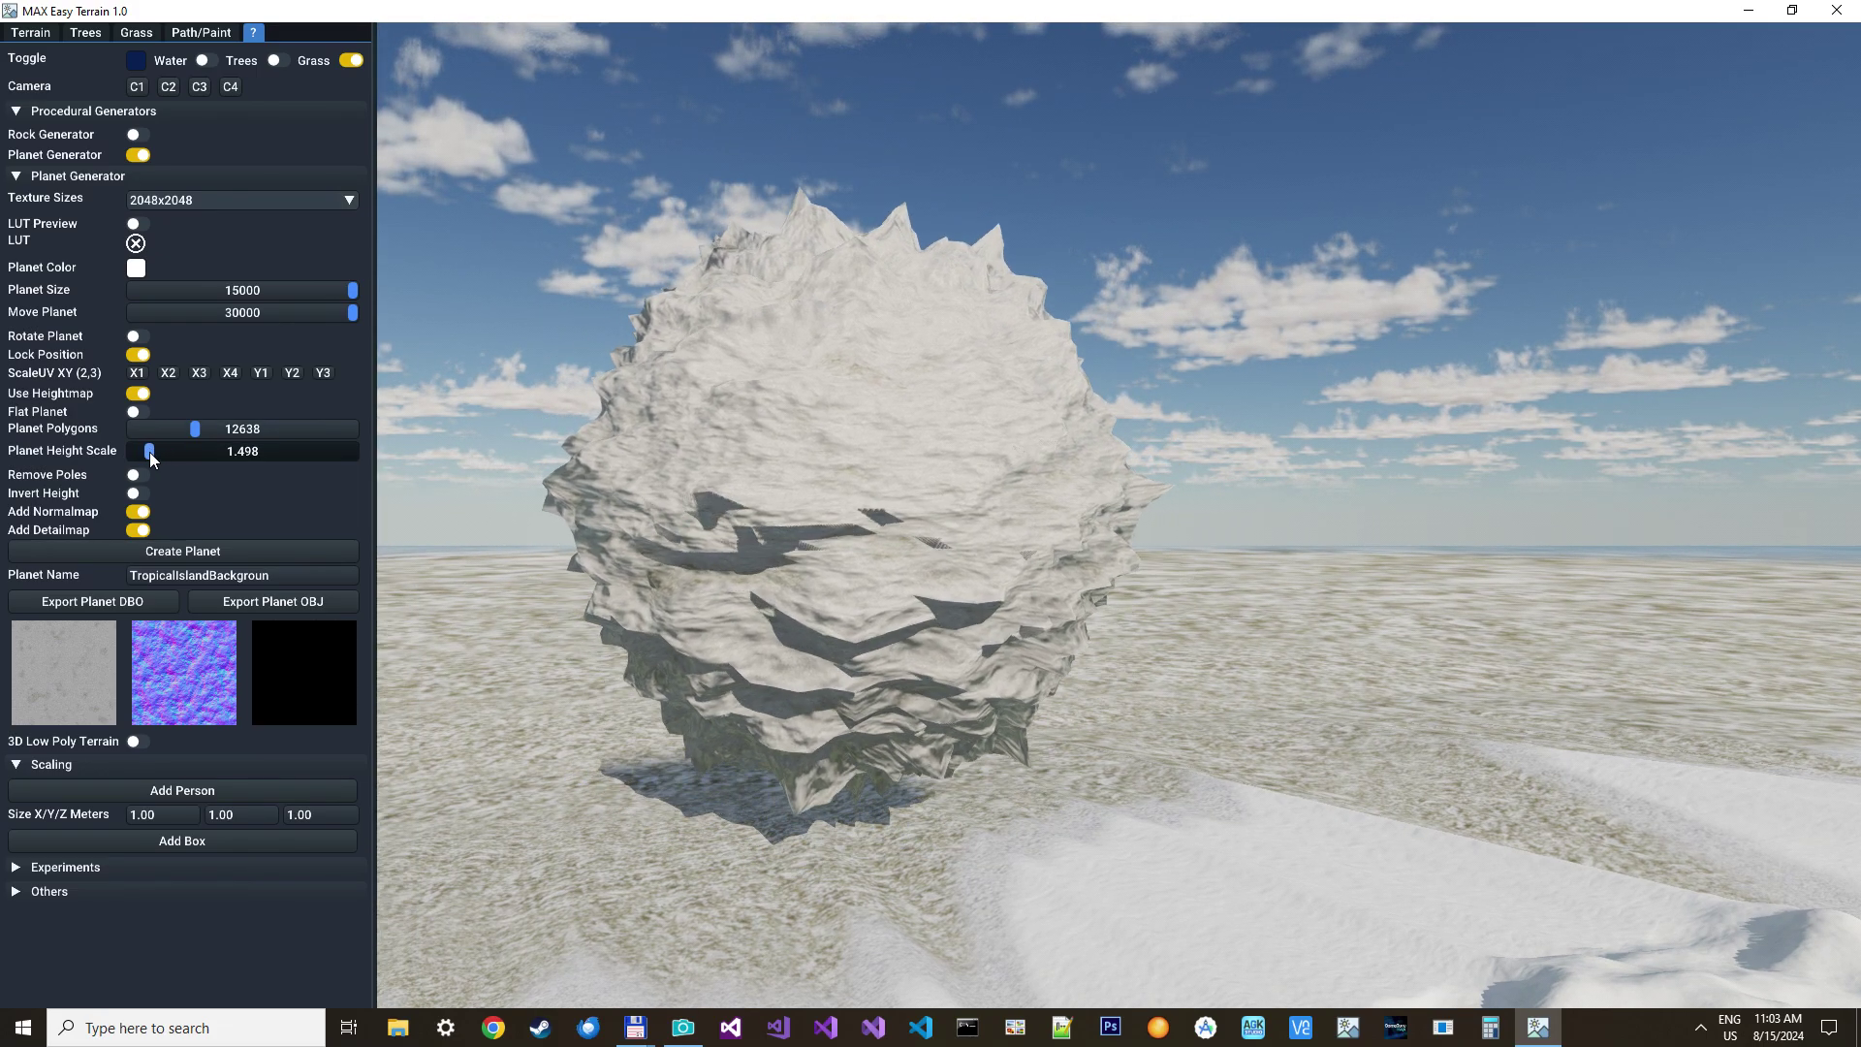
left_click(215, 428)
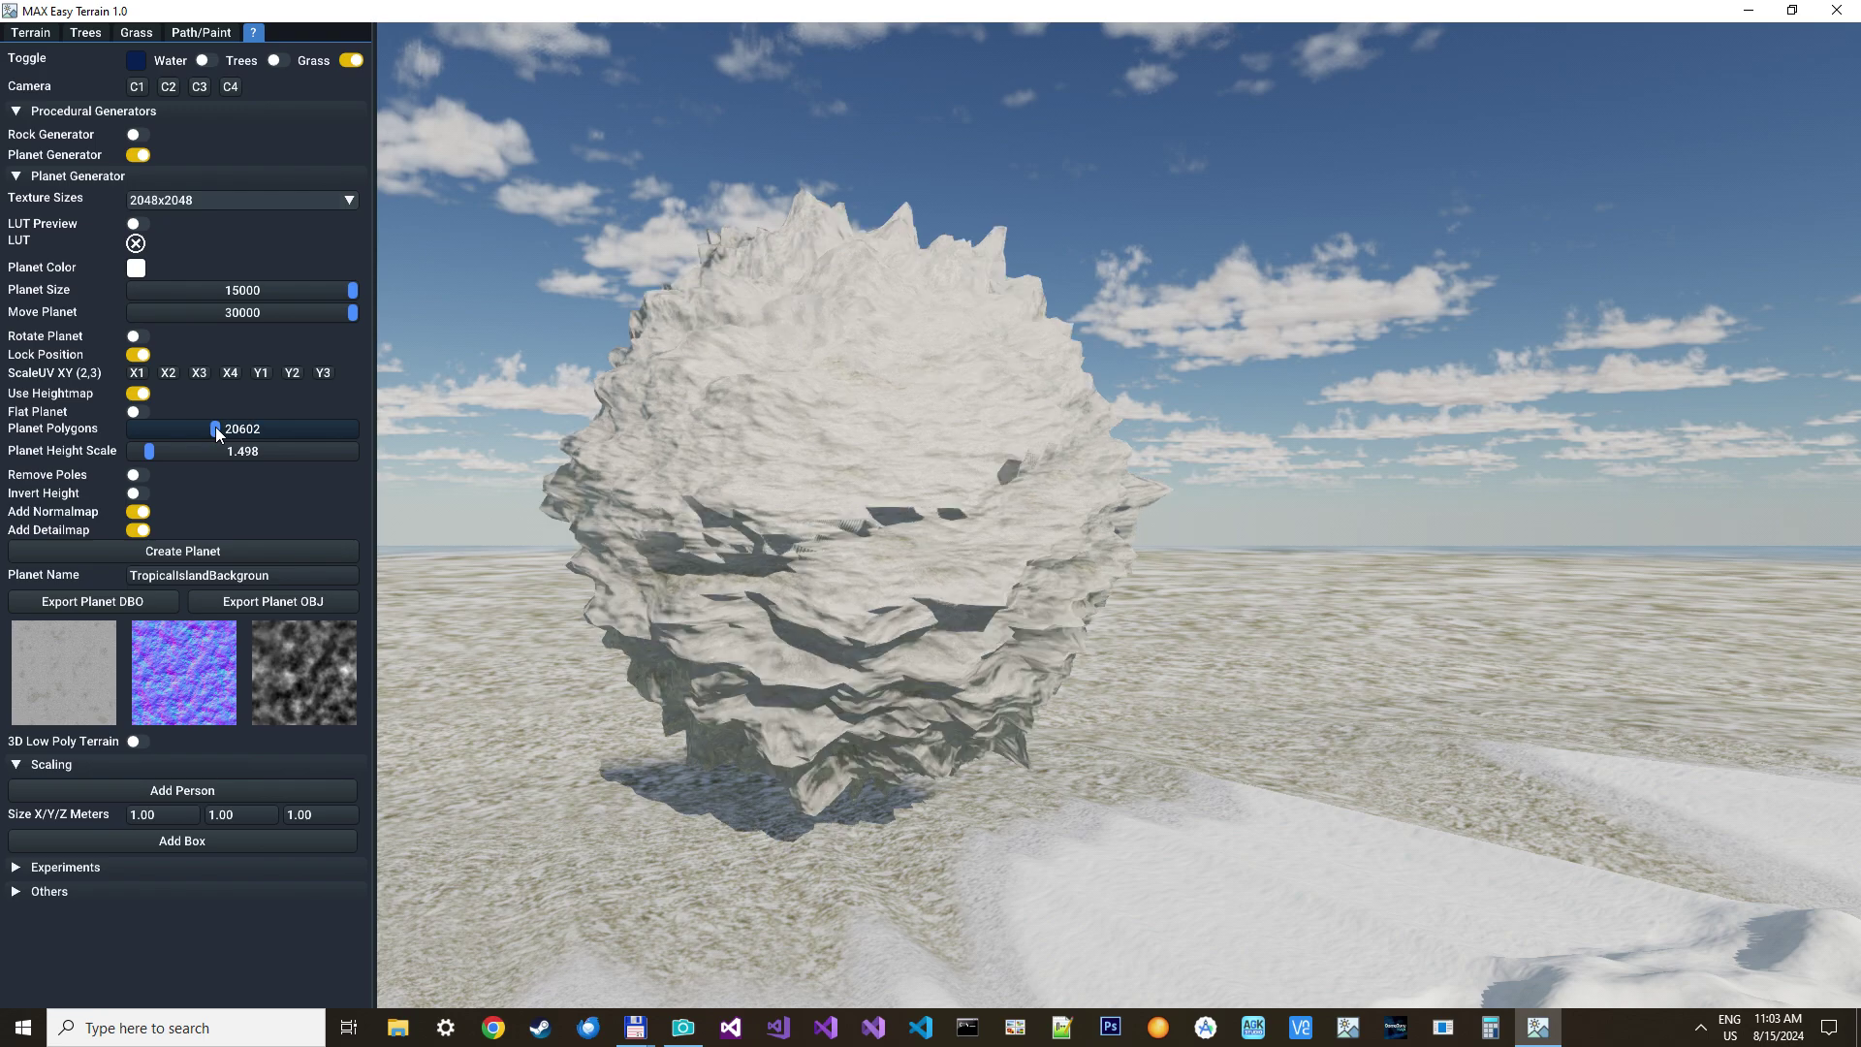
Examine the more detailed snow planet from different distances and sides above the terrain
mouse_move(873, 466)
right_mouse_down()
mouse_move(689, 463)
mouse_move(892, 464)
right_mouse_up()
key("d")
key("s")
key("a")
key("s")
key("a")
key("w")
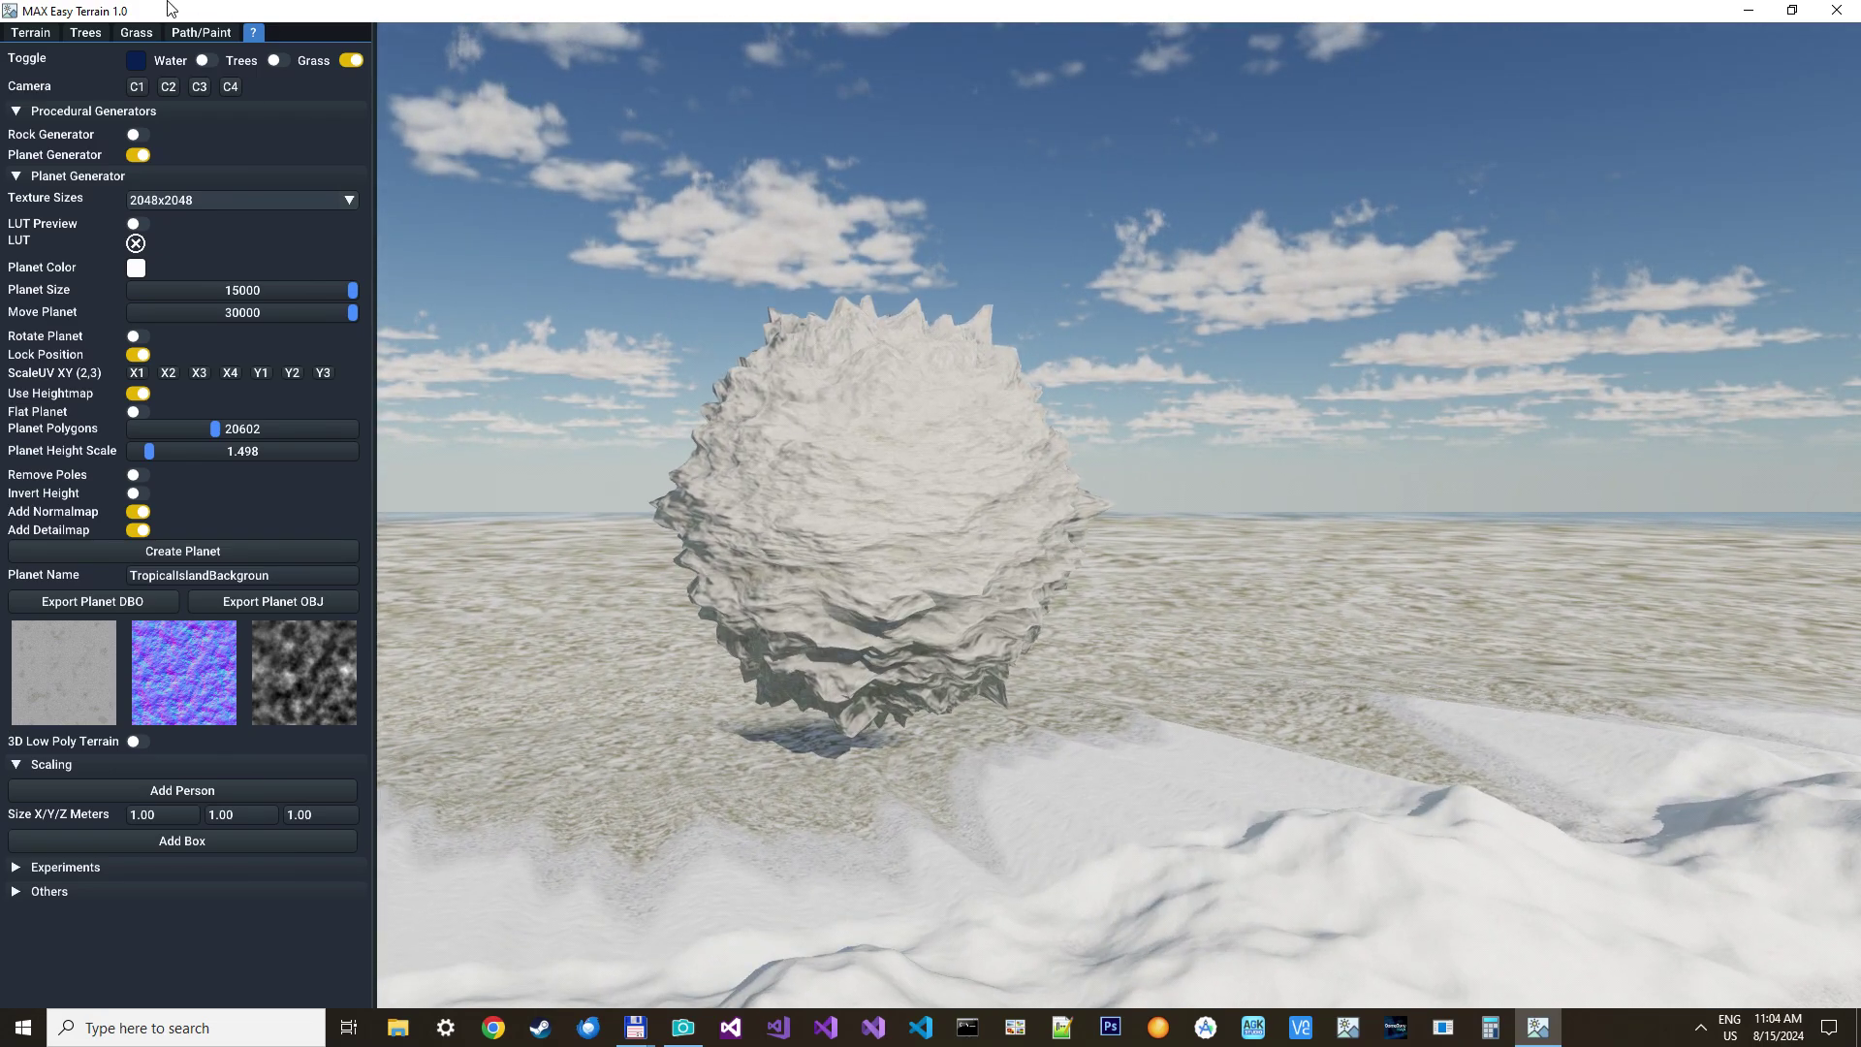
Apply the Jungle palette to the terrain and show its trees and water
left_click(32, 33)
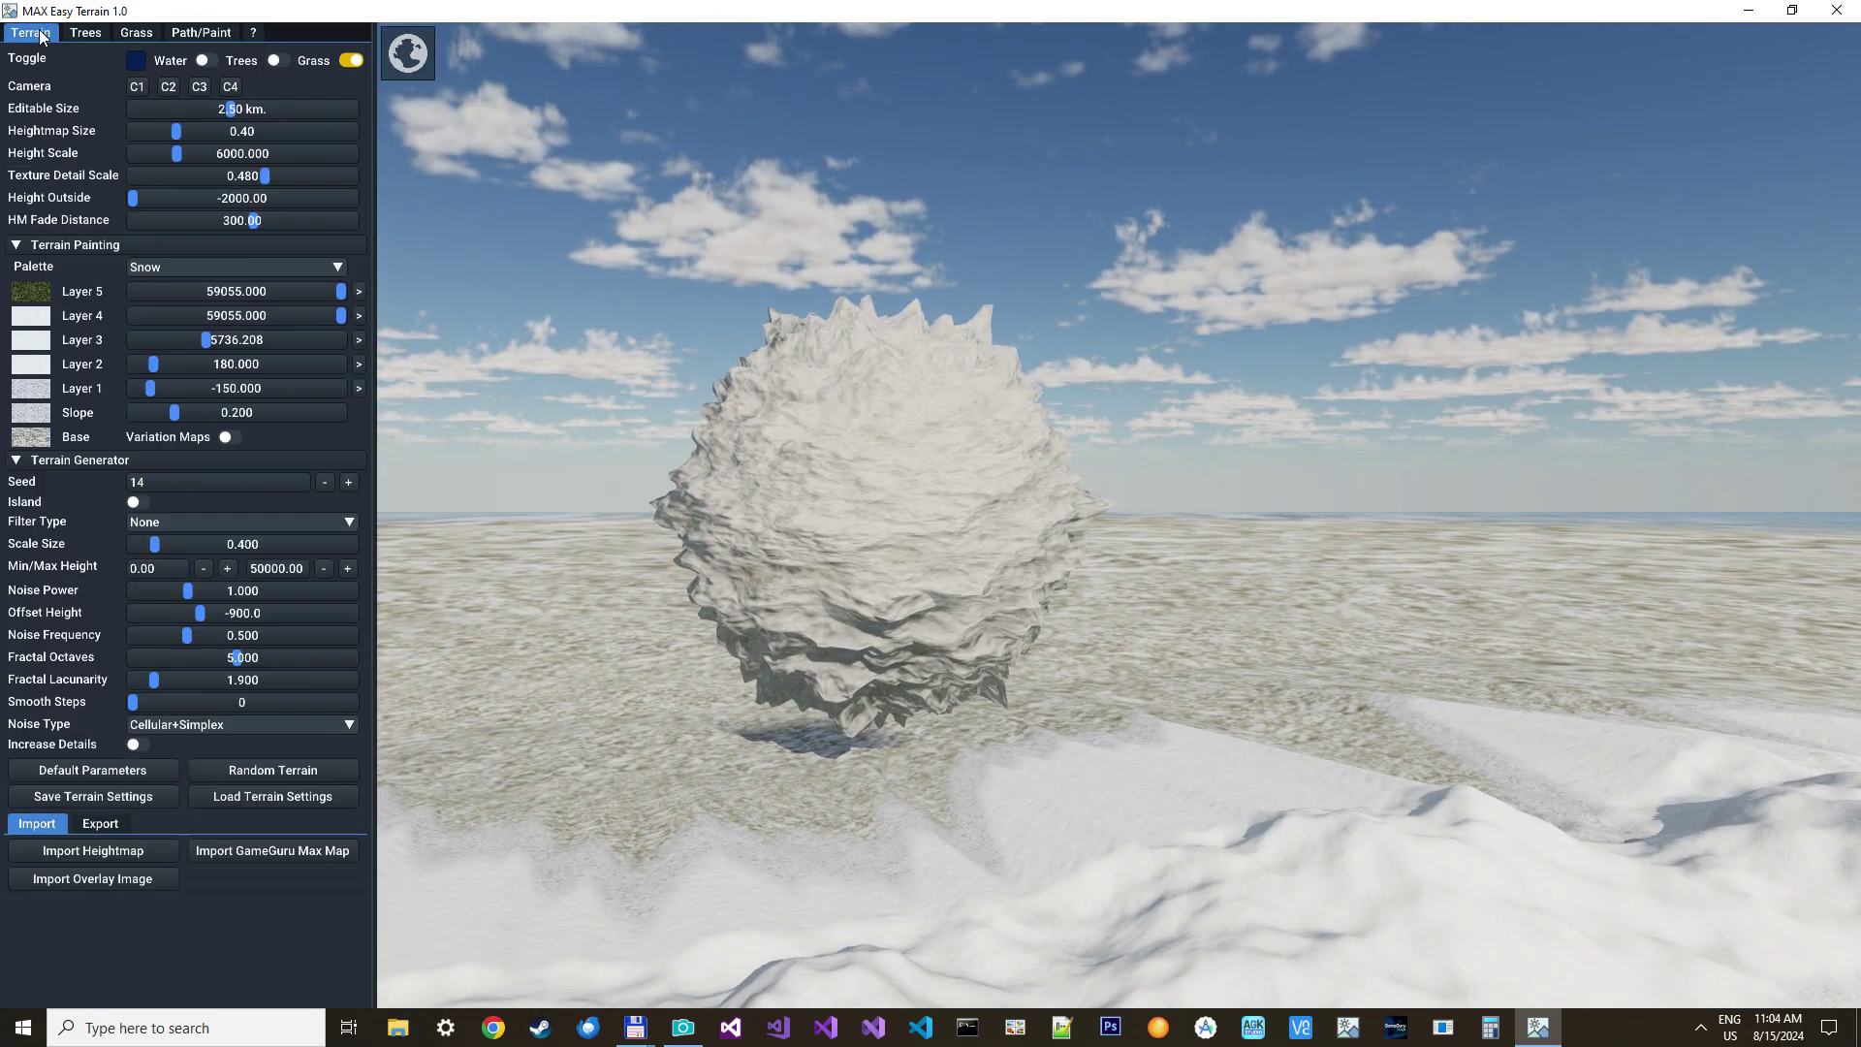
left_click(170, 265)
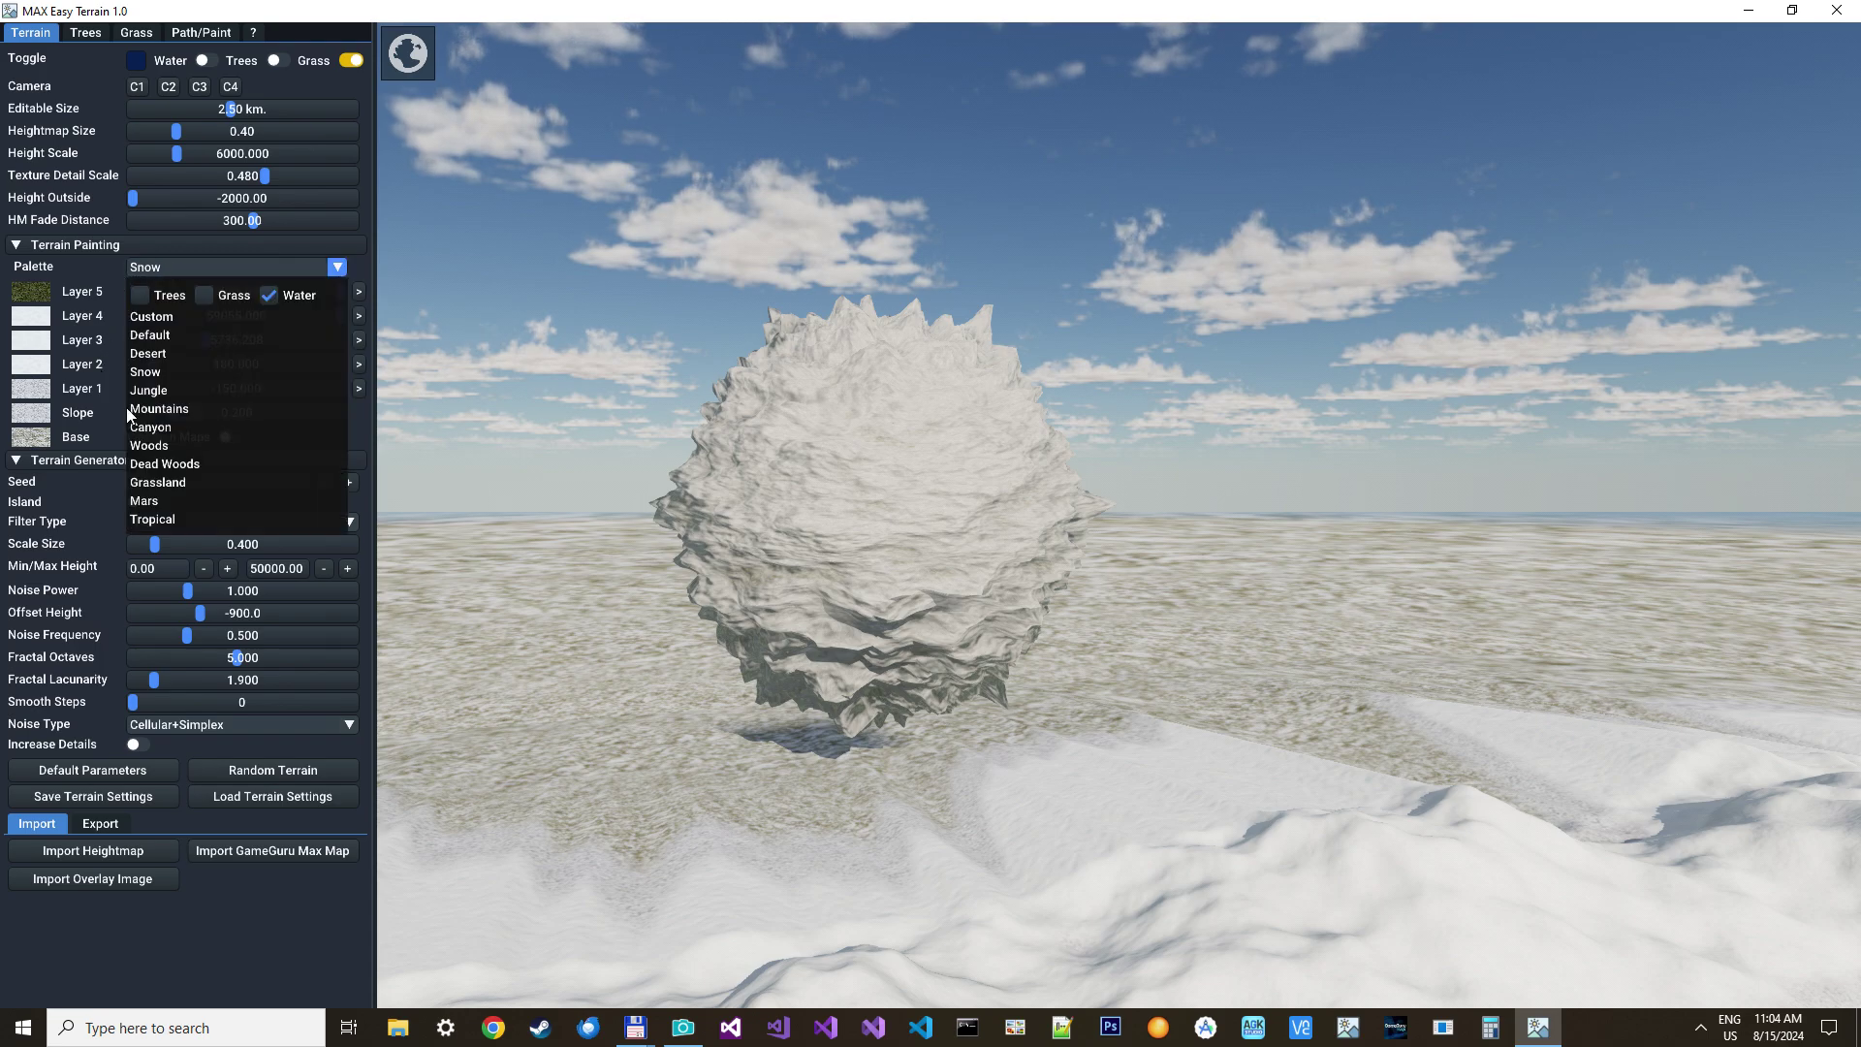
left_click(153, 389)
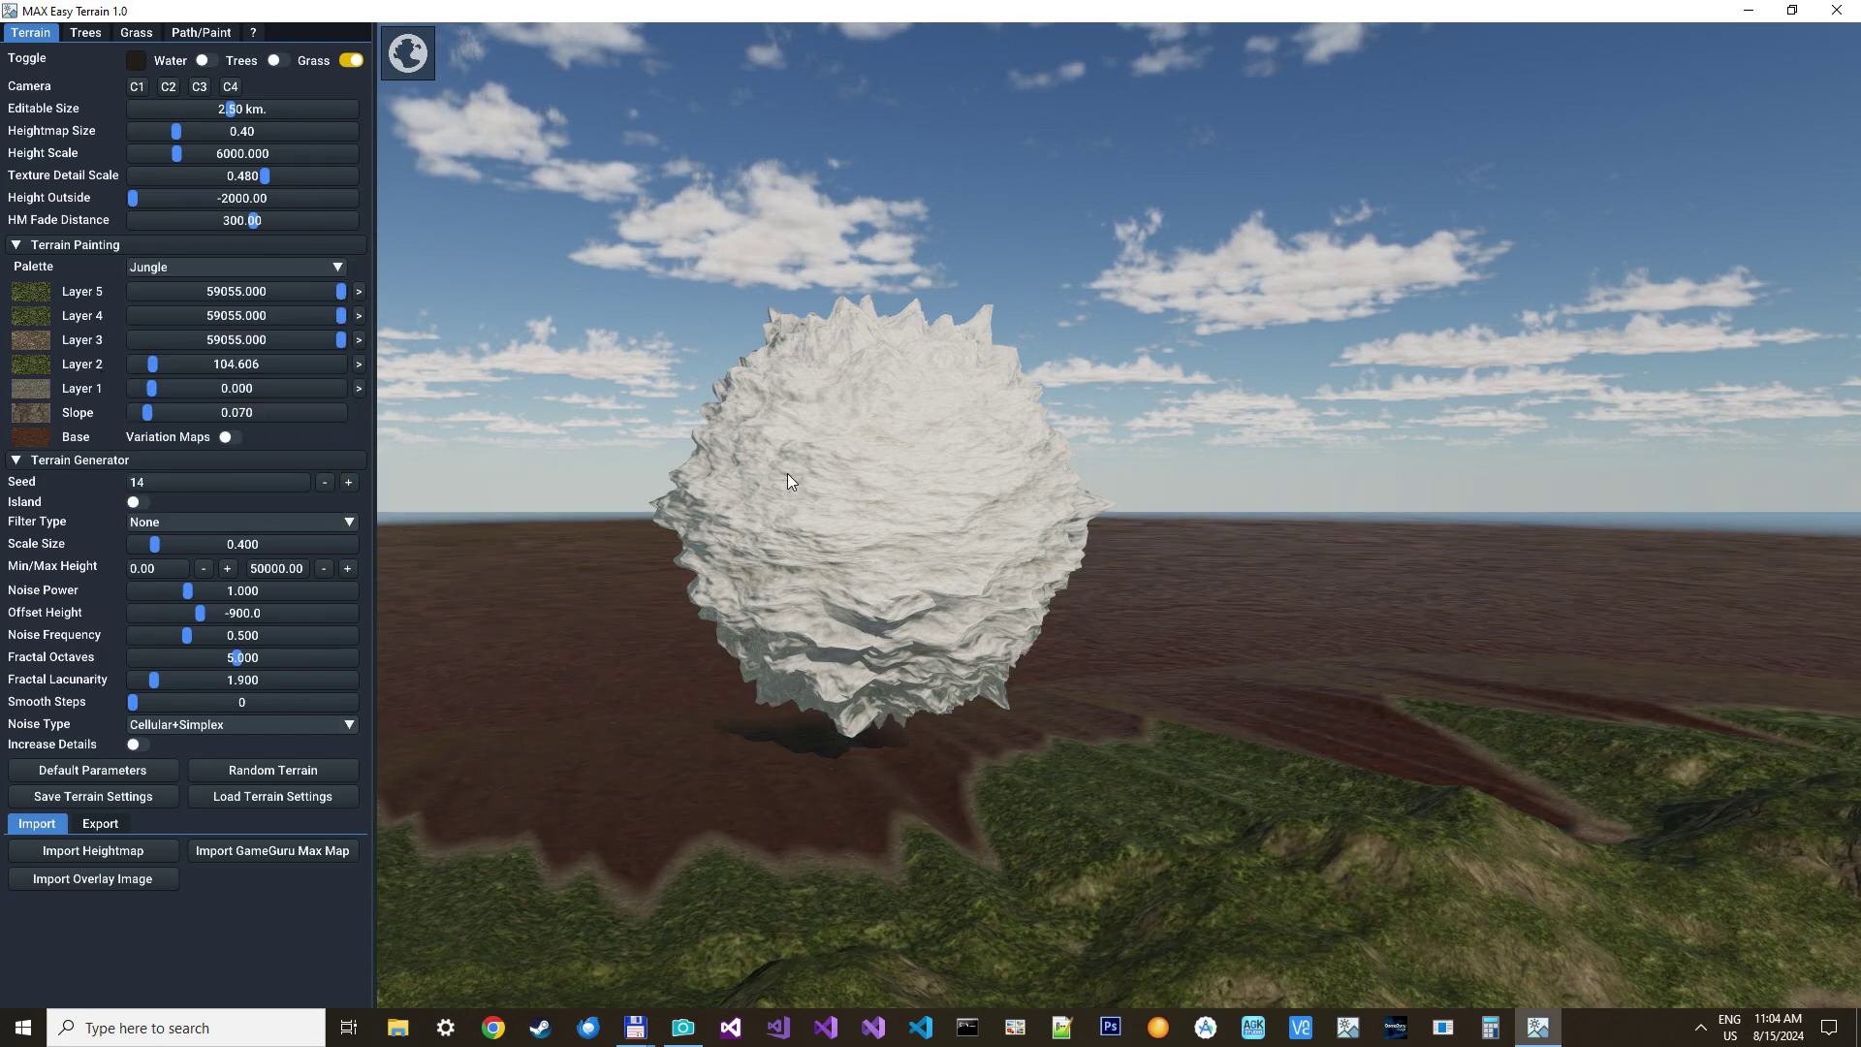
left_click(275, 61)
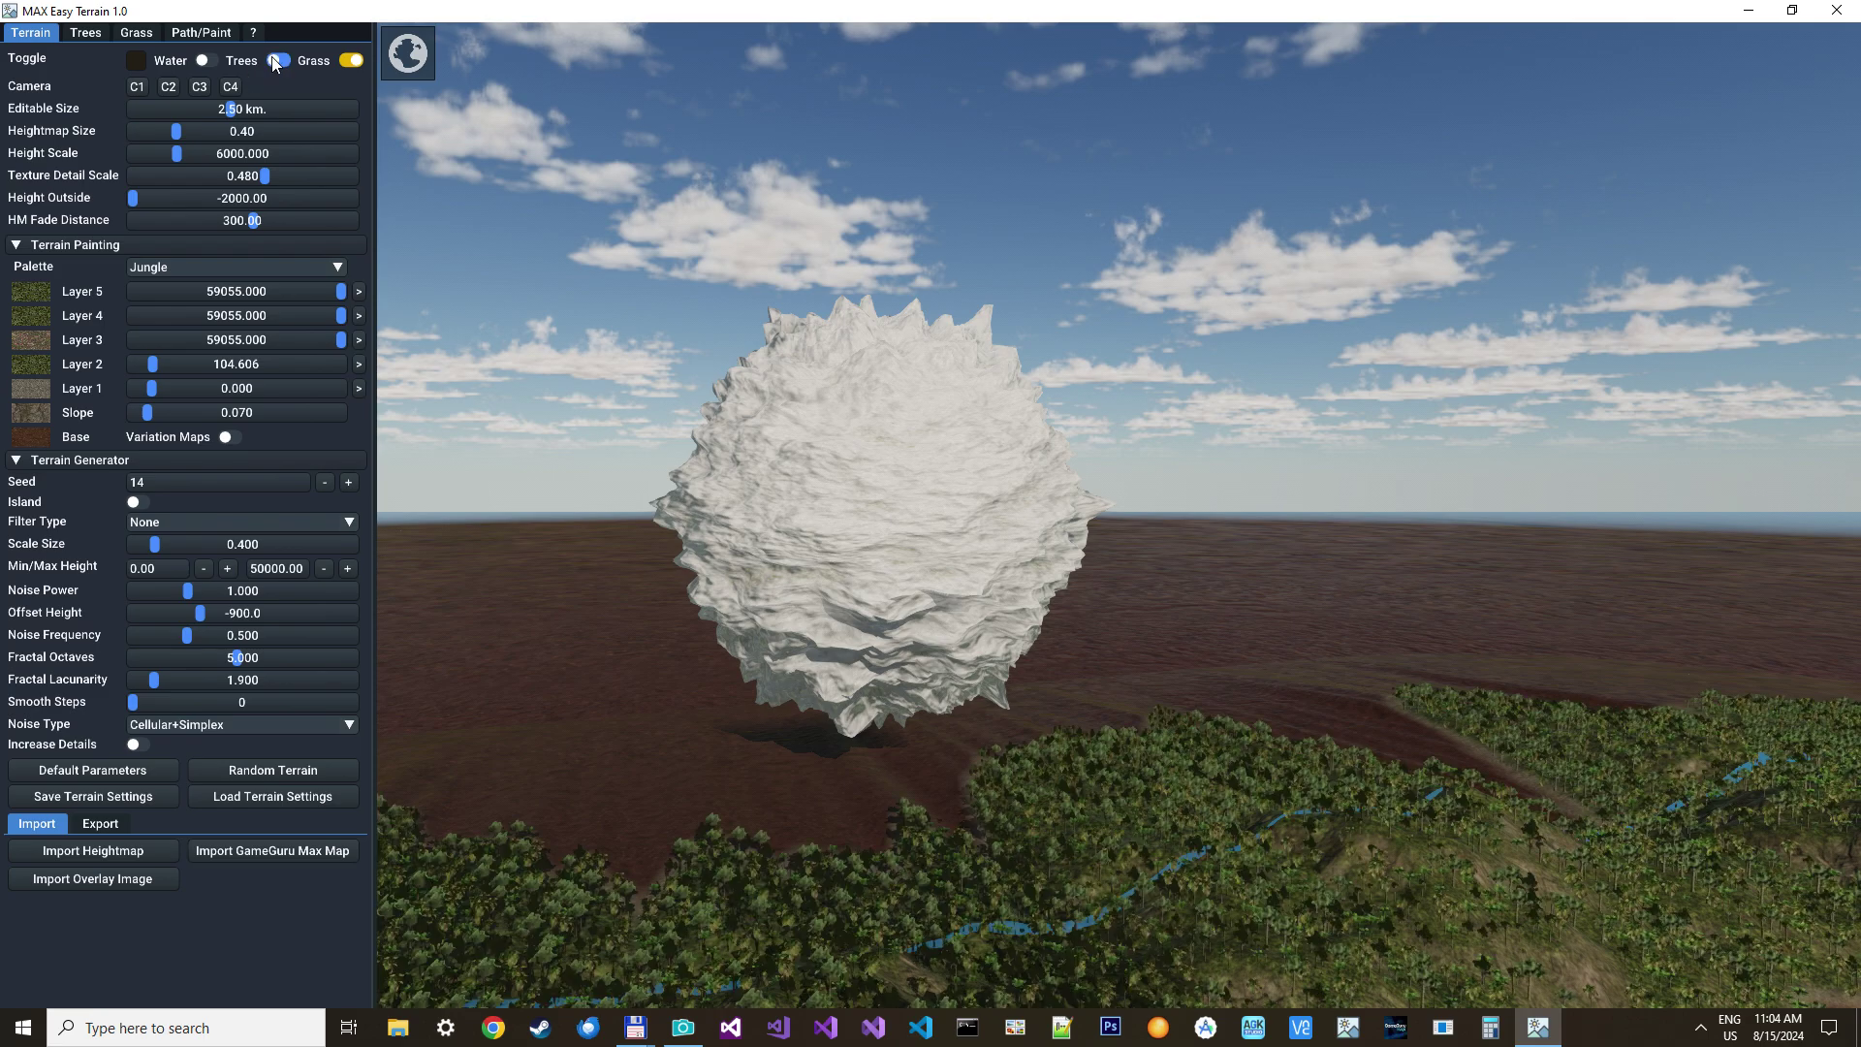
left_click(201, 61)
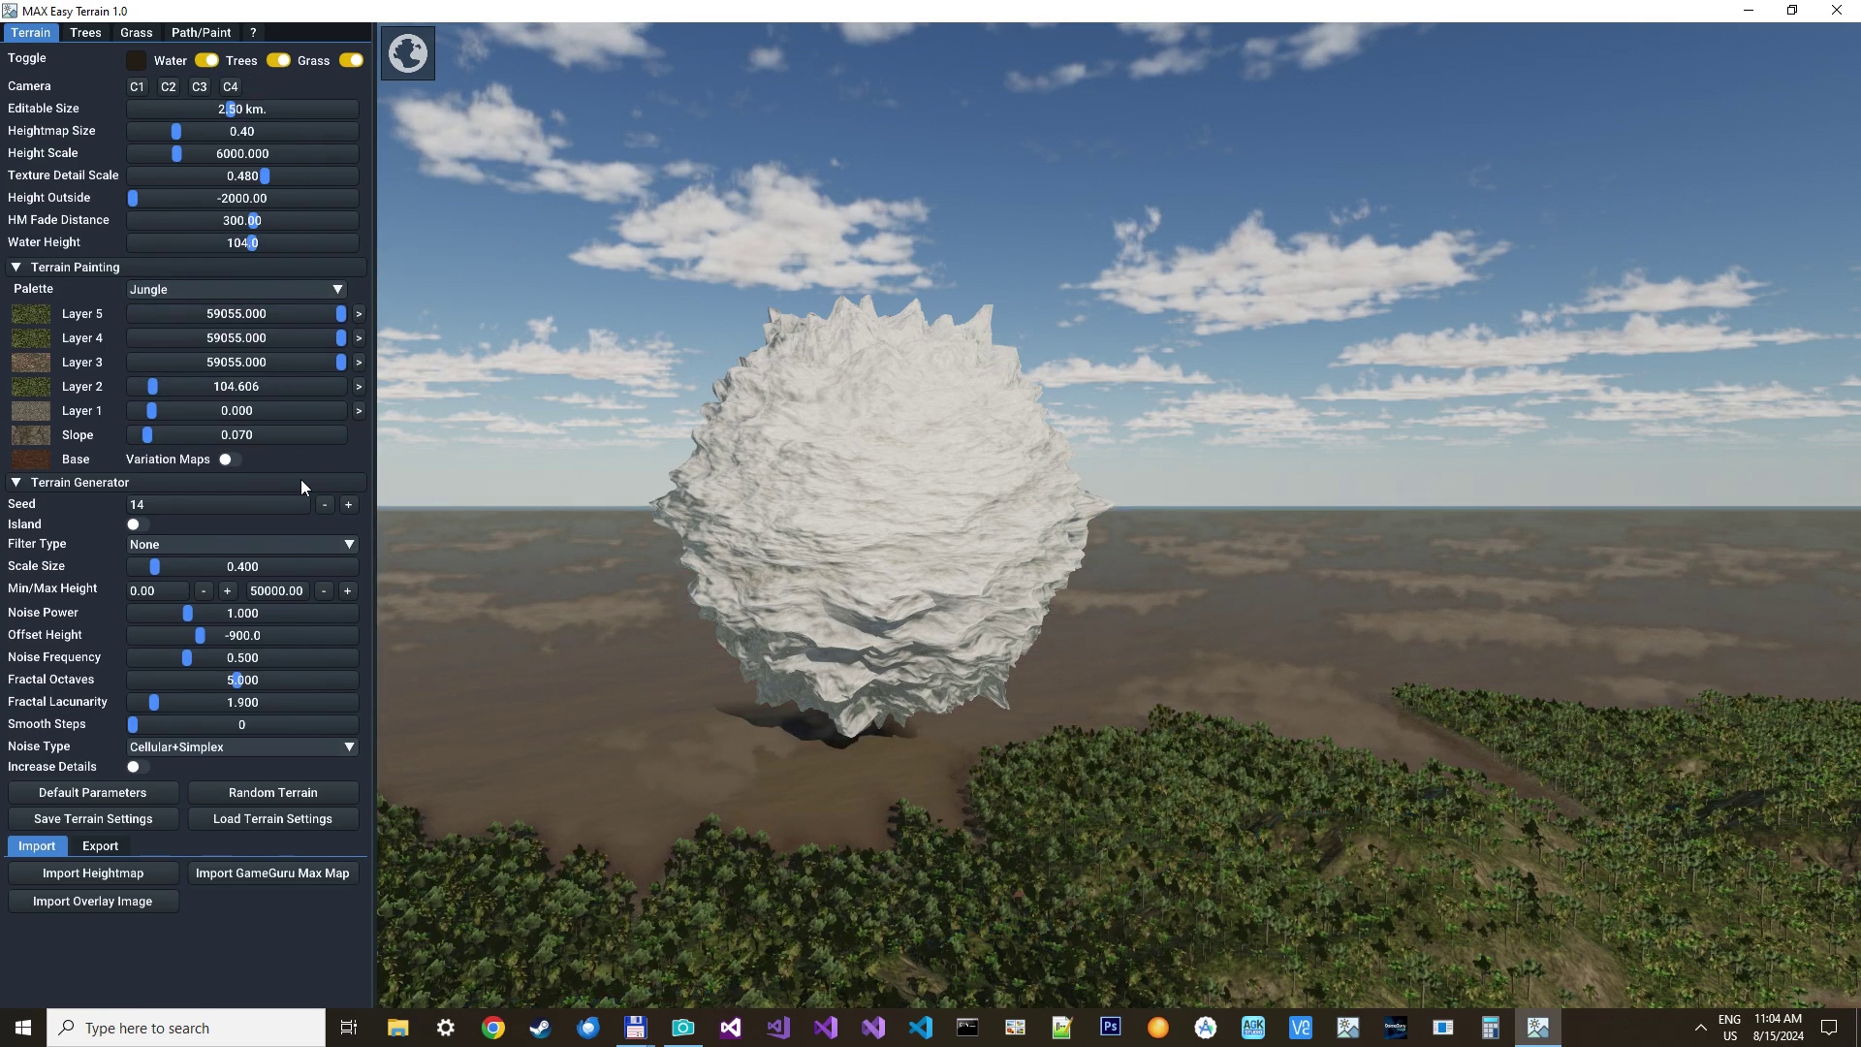
Enable the Flat Planet option and create the planet from the jungle terrain
right_click_drag(855, 630, 836, 645)
key("w")
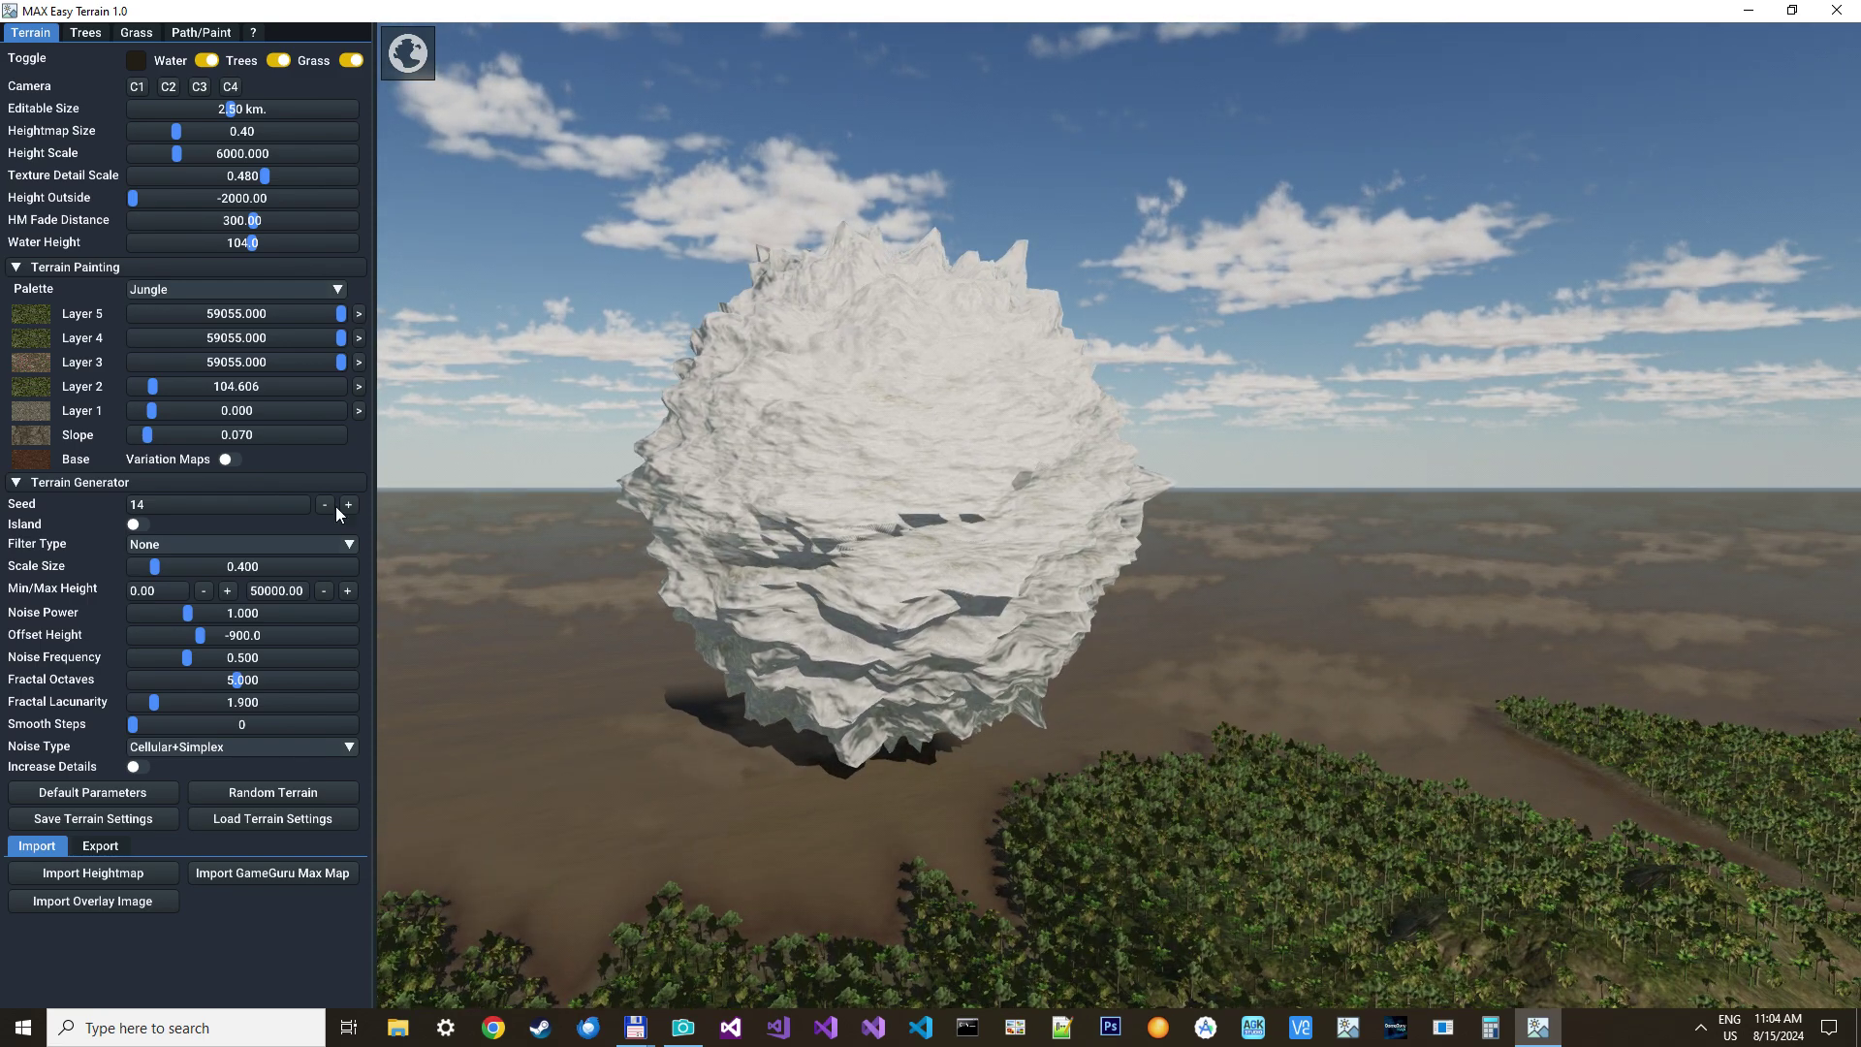
left_click(253, 32)
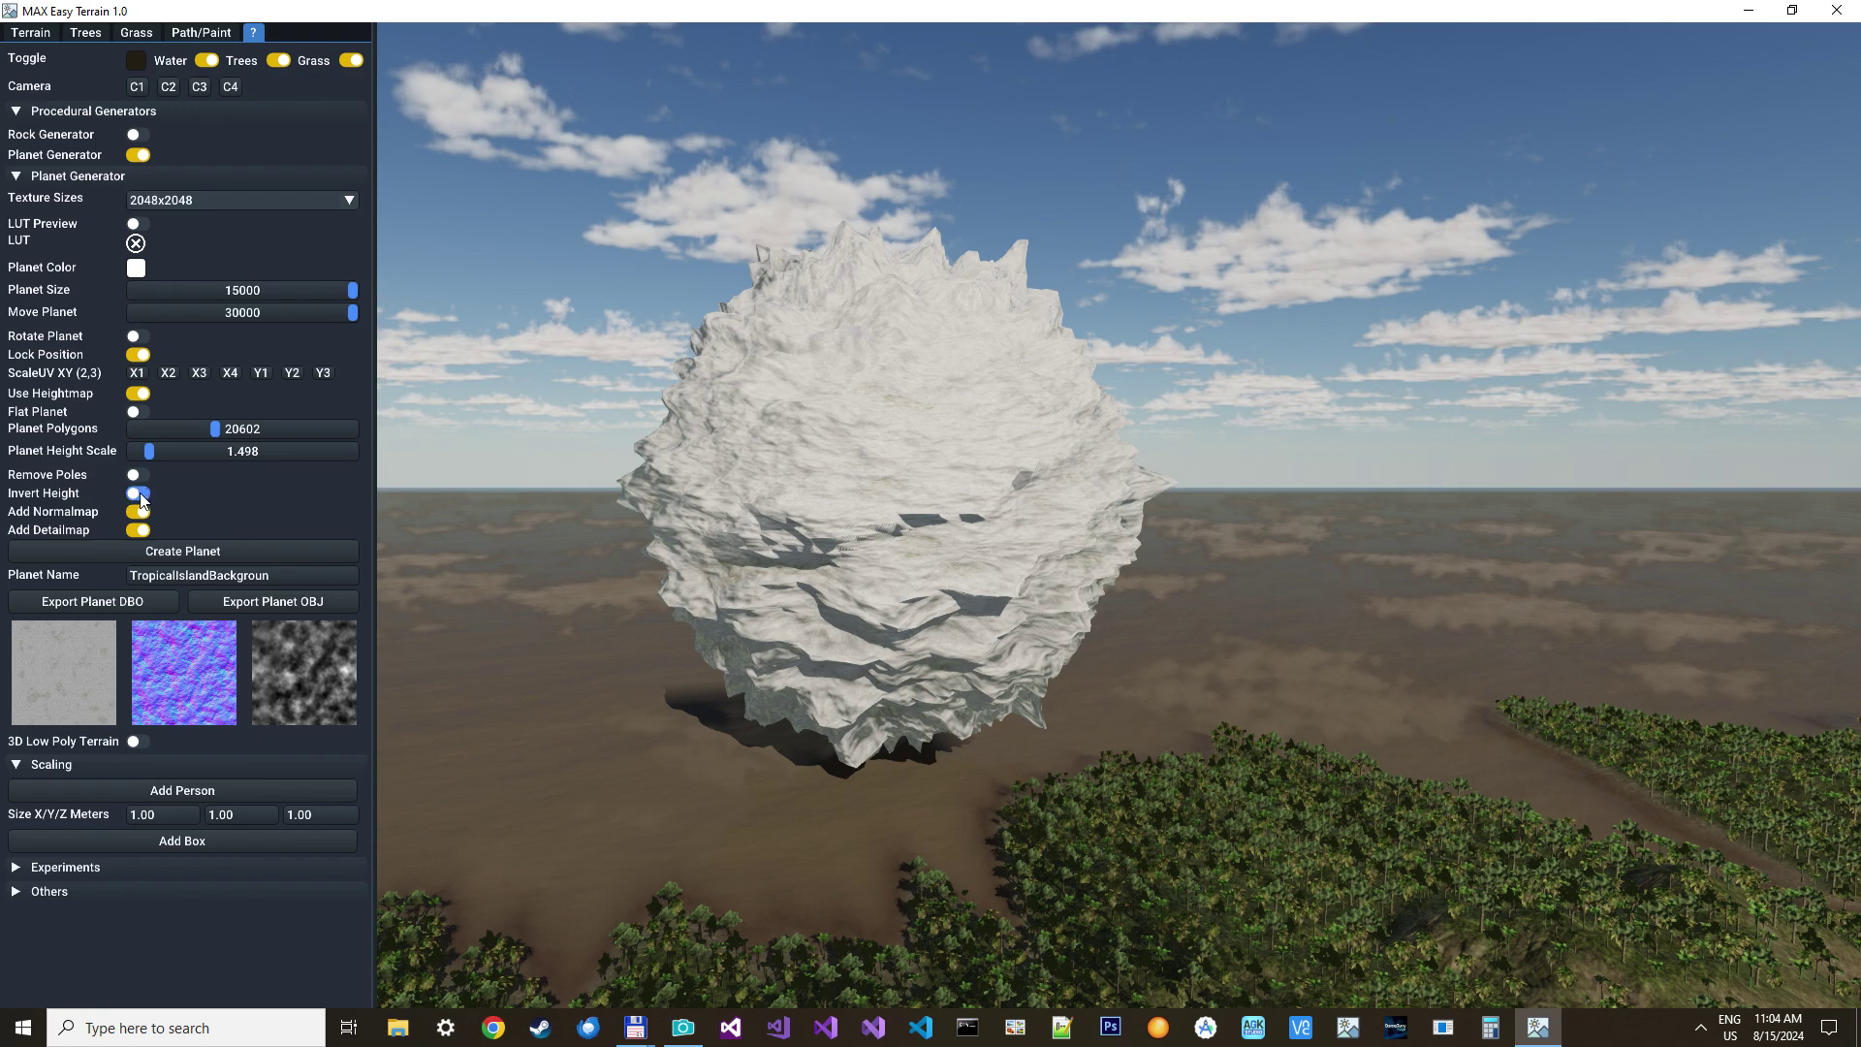
left_click(137, 412)
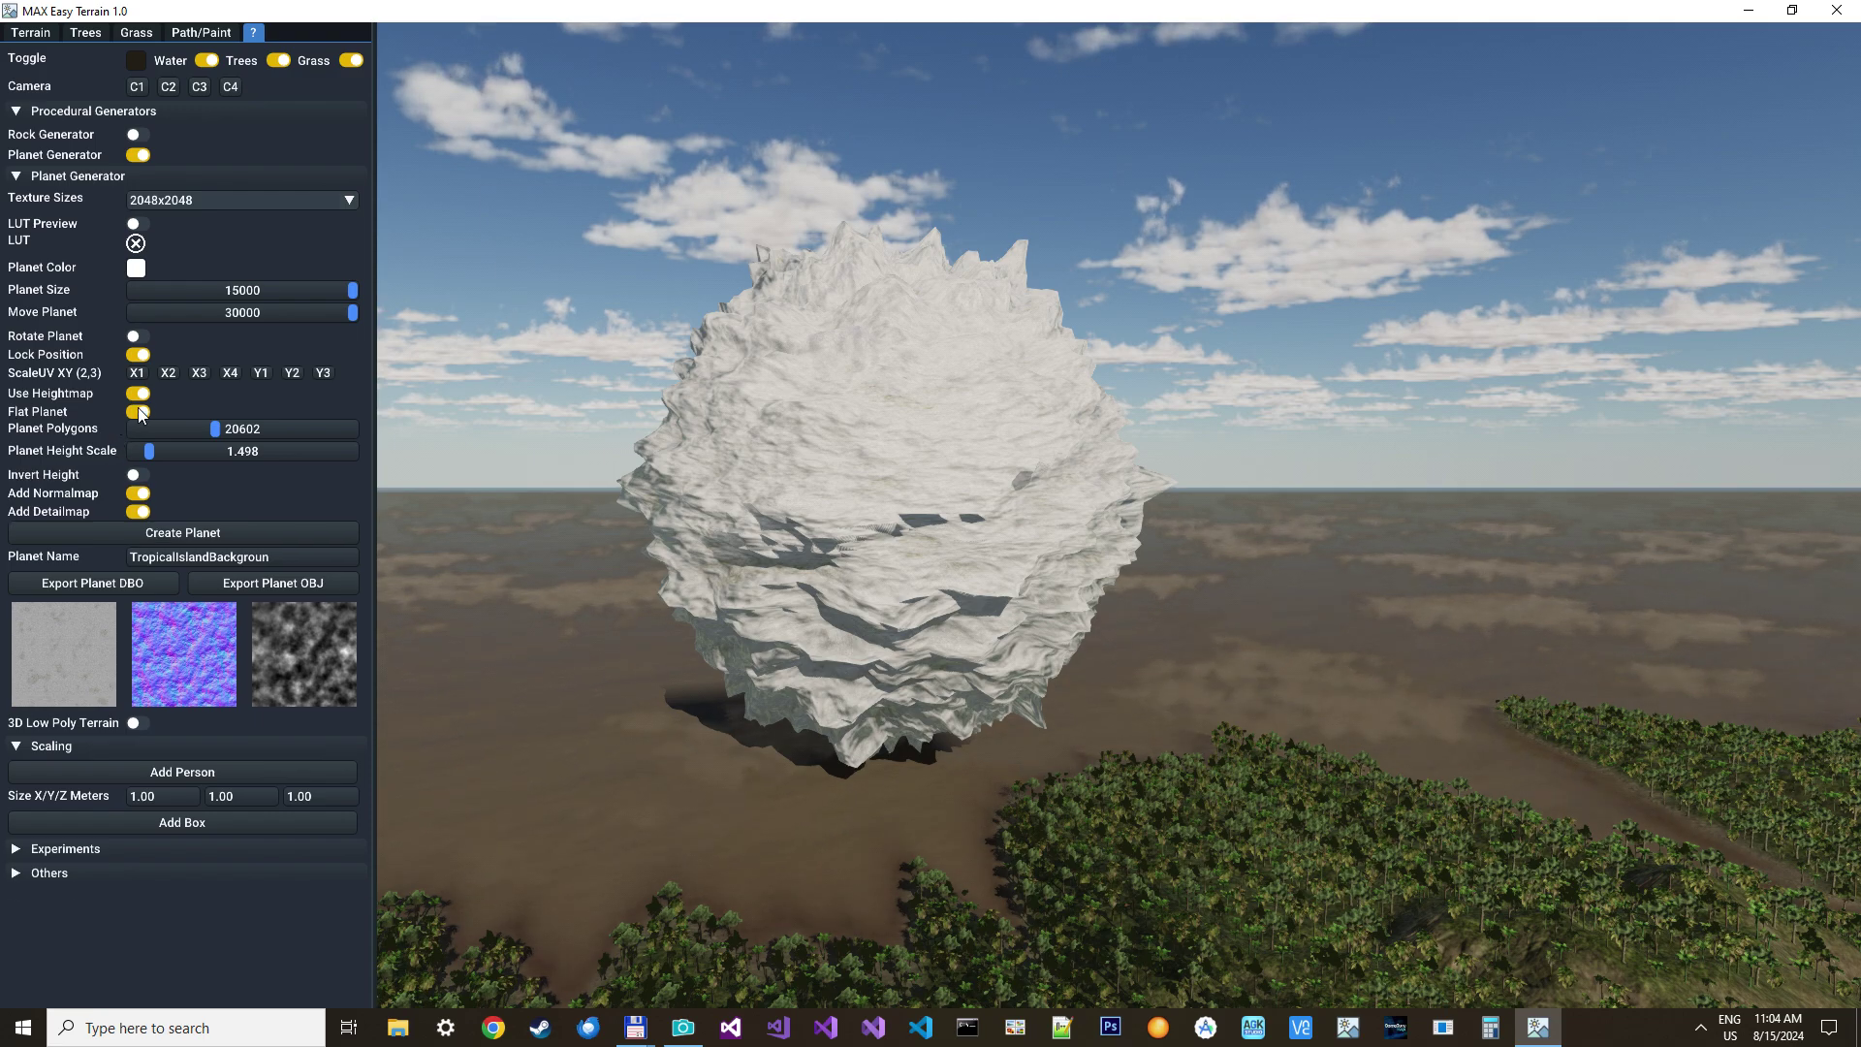
left_click(192, 532)
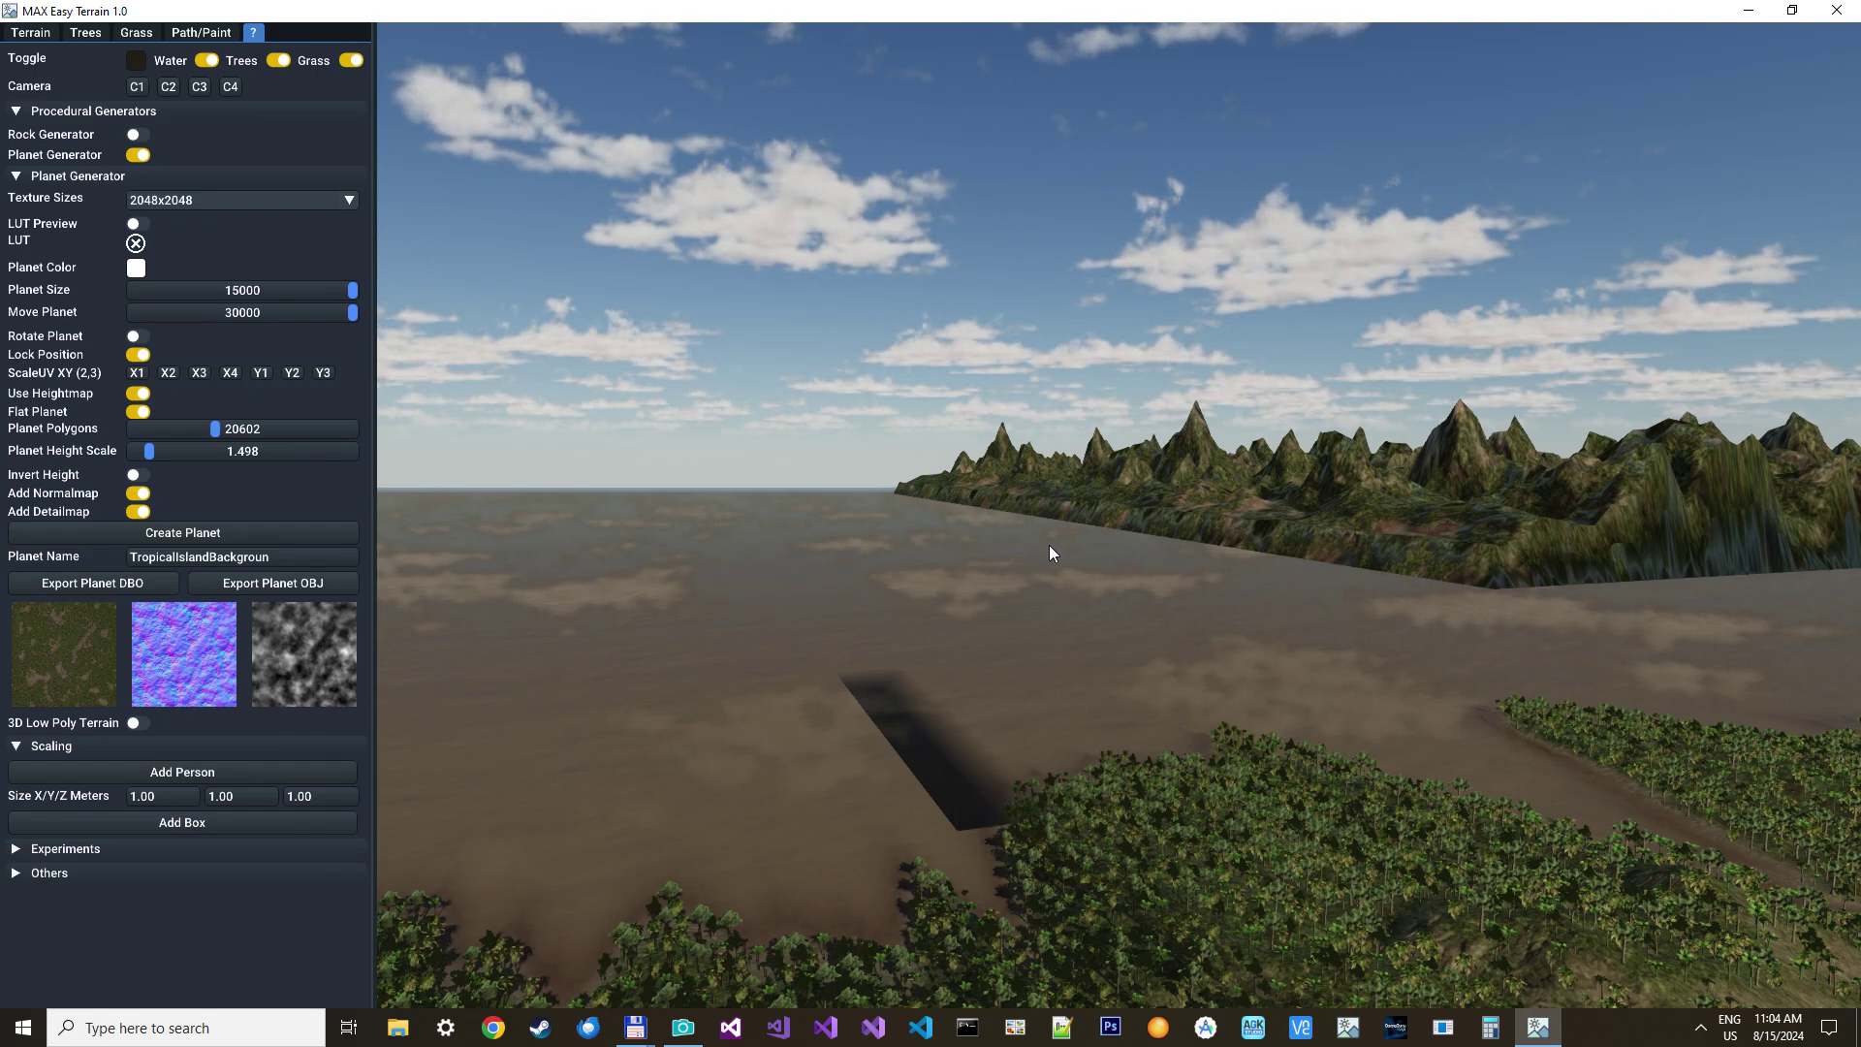
Turn on the terrain generator's Island option and recreate the flat planet from the island terrain
left_click(30, 32)
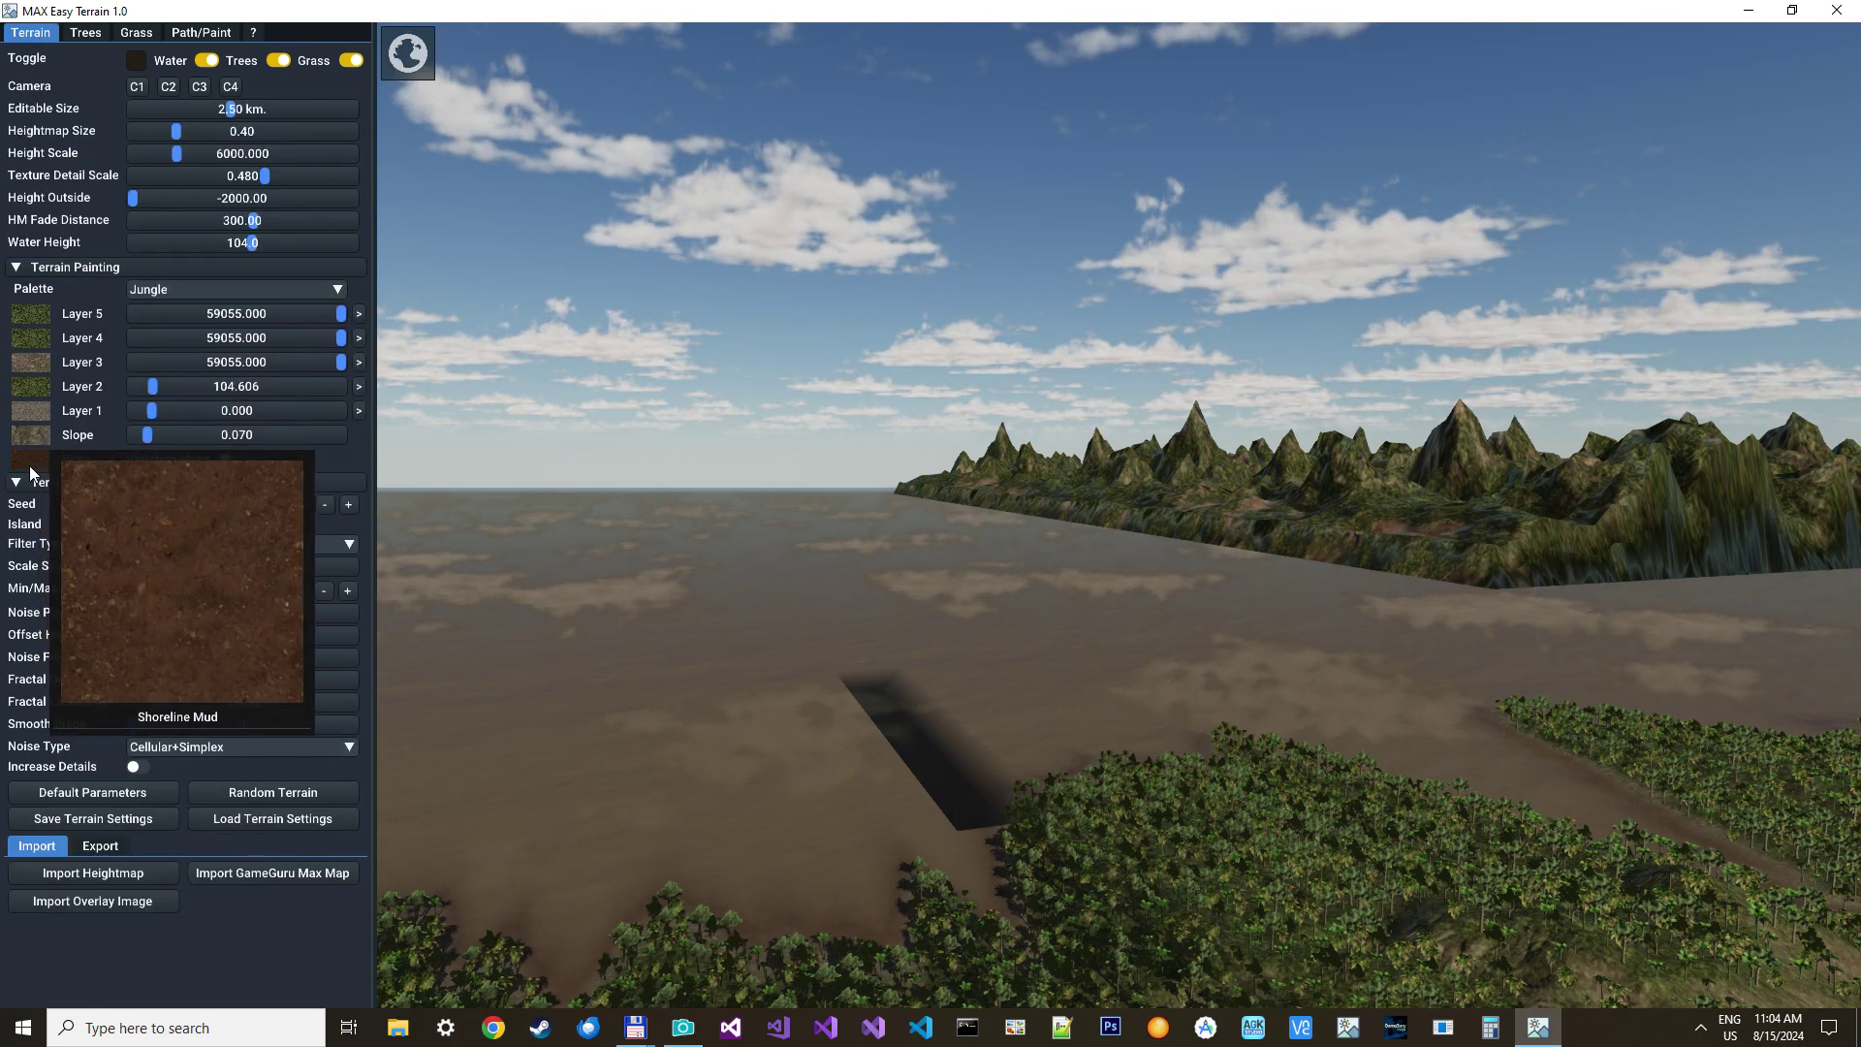
left_click(253, 32)
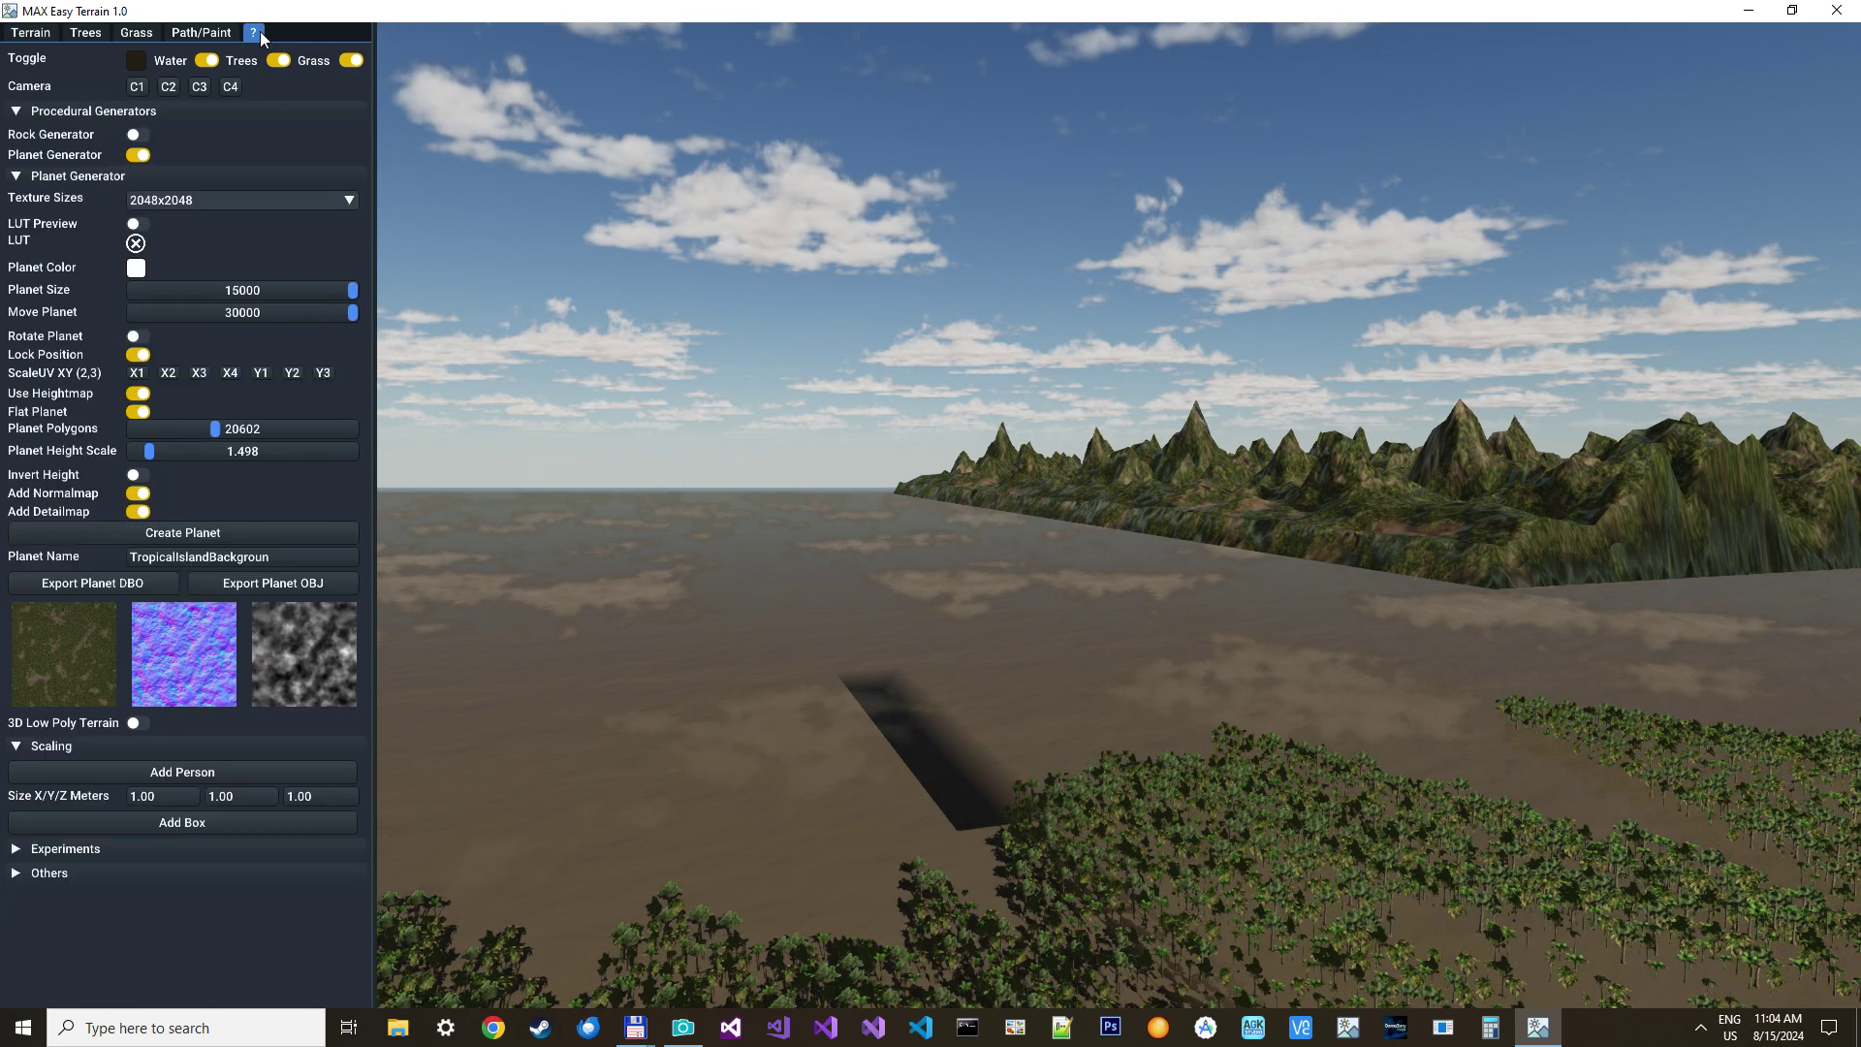
left_click(165, 532)
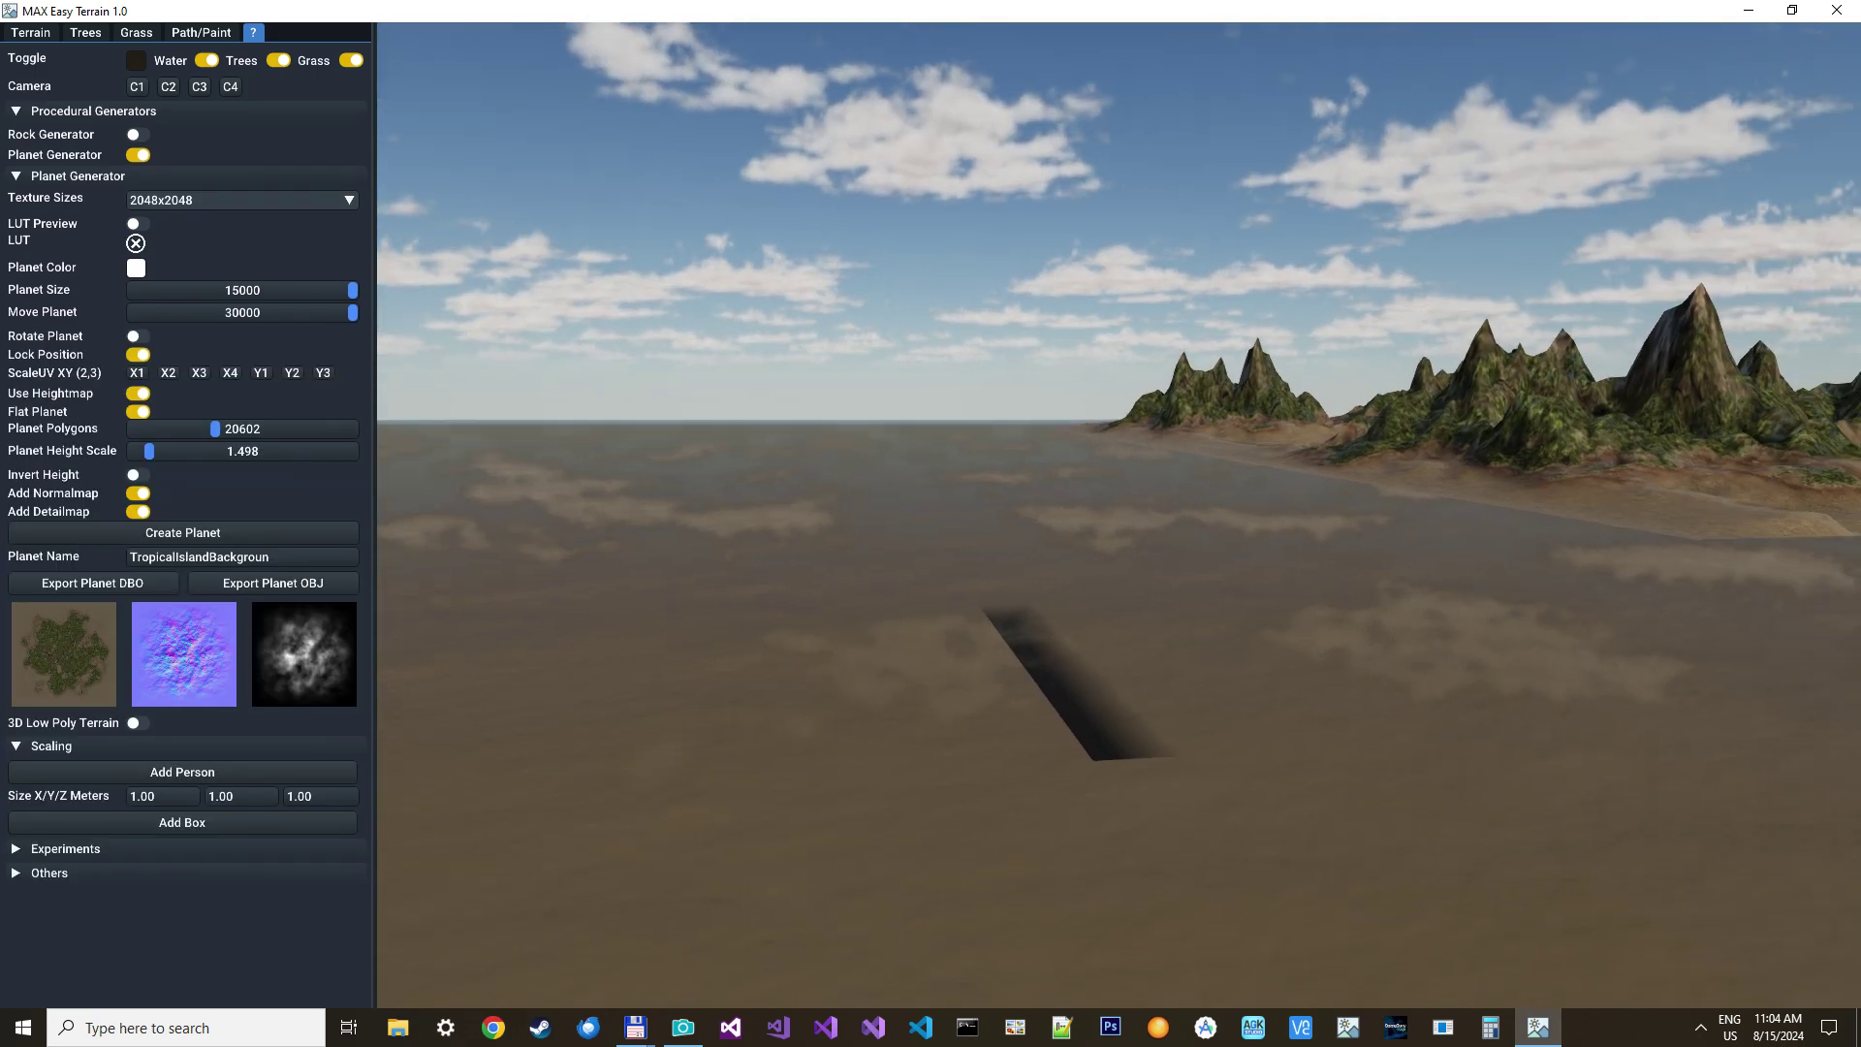
right_click_drag(1118, 523, 1245, 516)
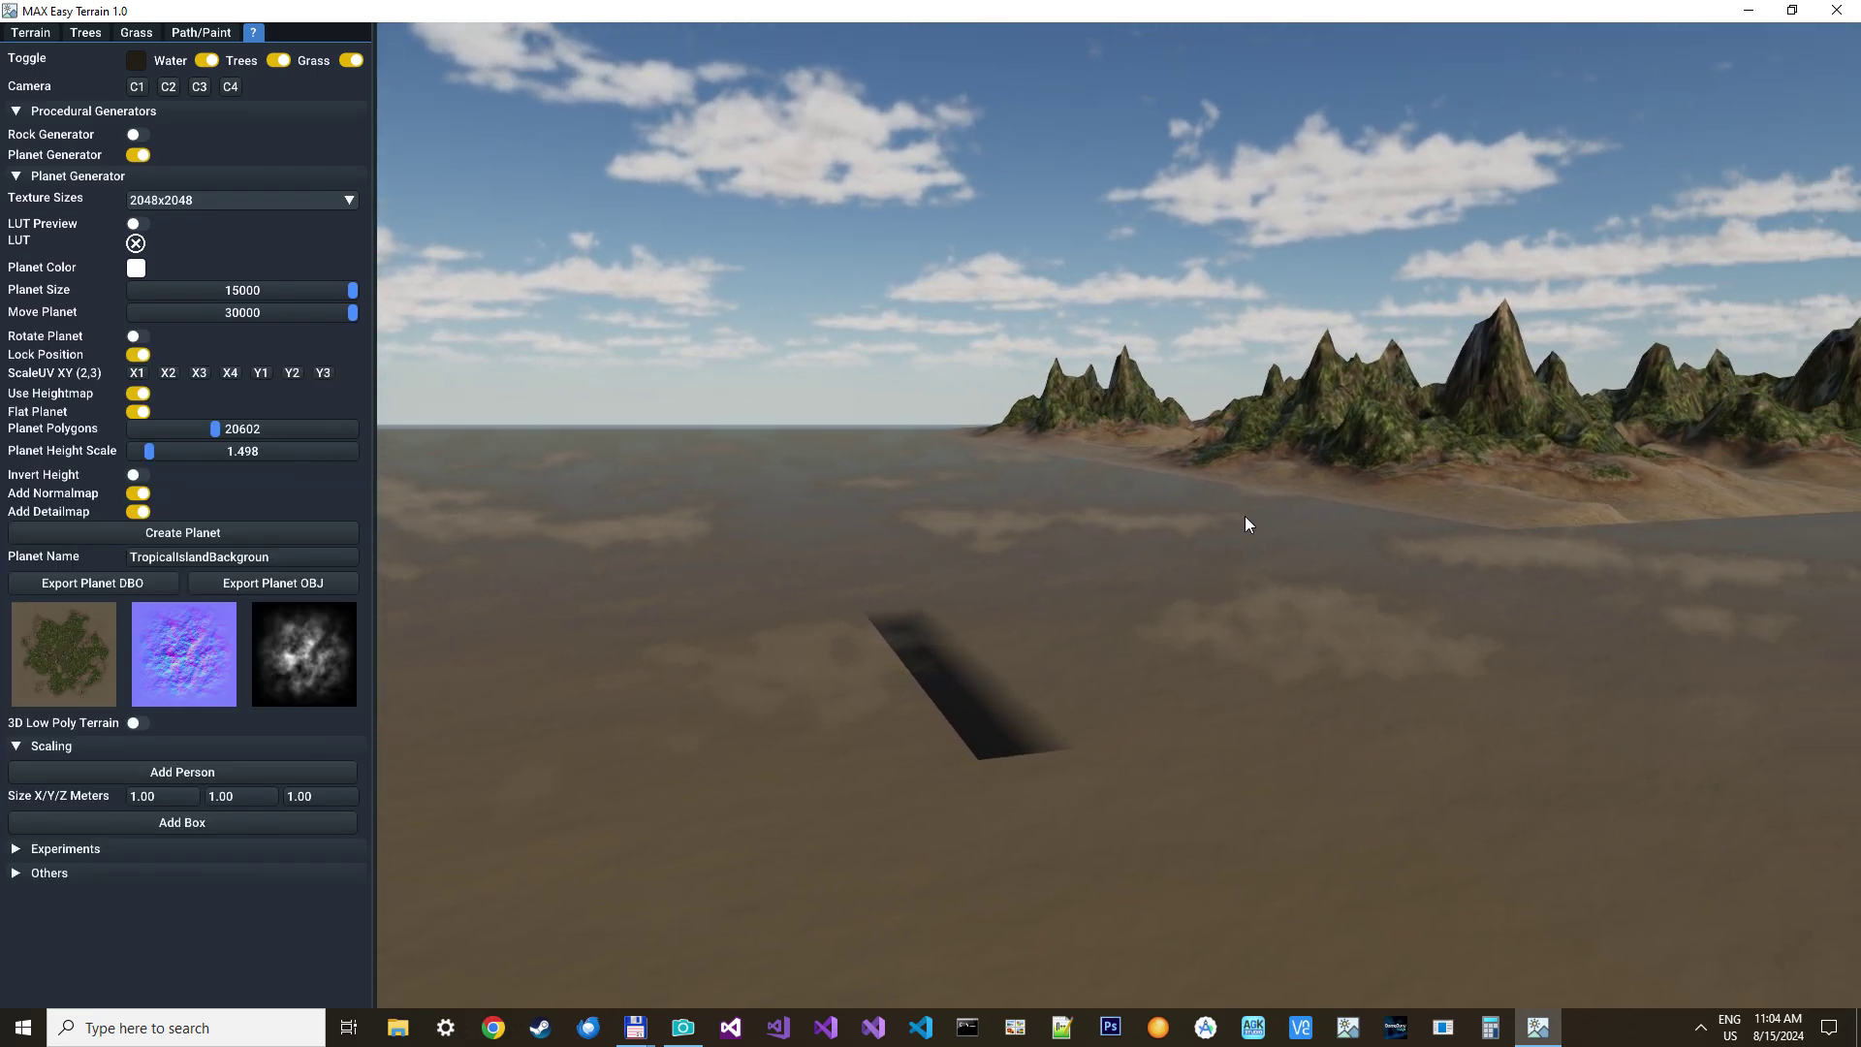
Unlock the flat planet's position, place its islands in the water off the jungle coast, and lock it there
left_click(149, 352)
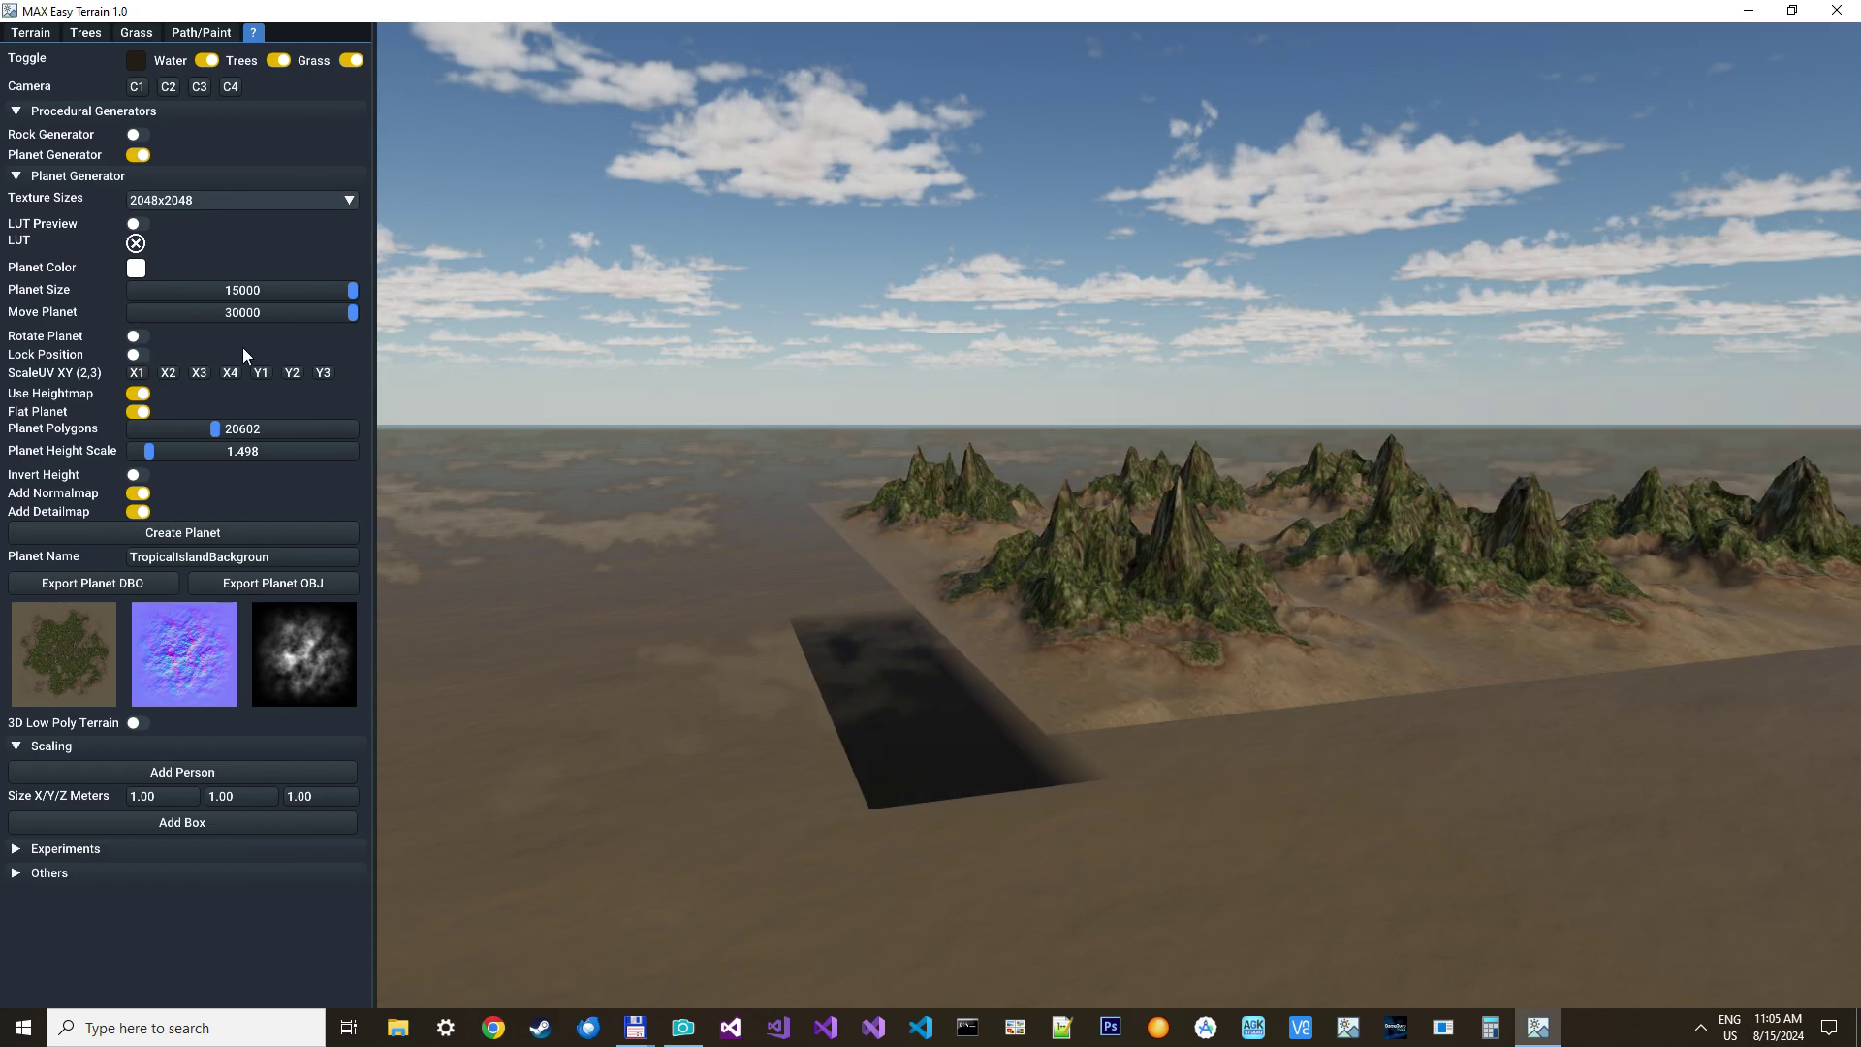
right_click_drag(1092, 459, 959, 575)
key("w")
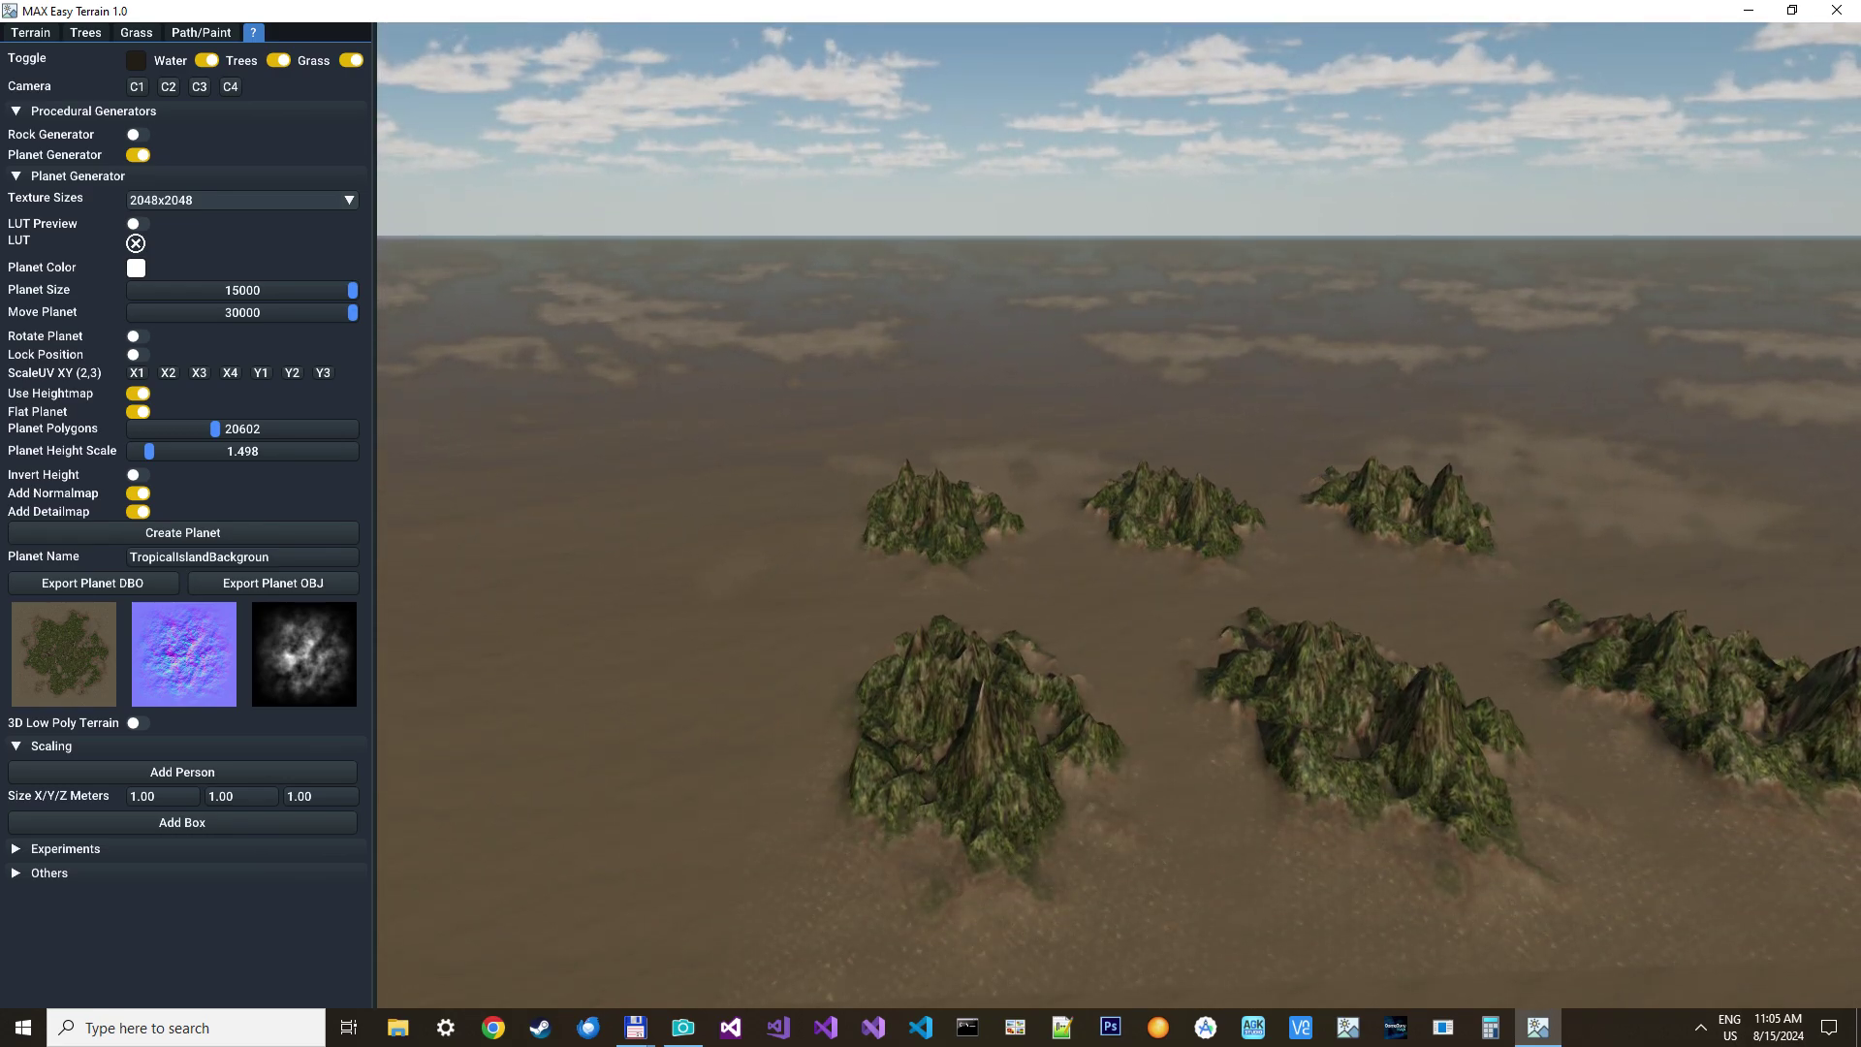
left_click(136, 355)
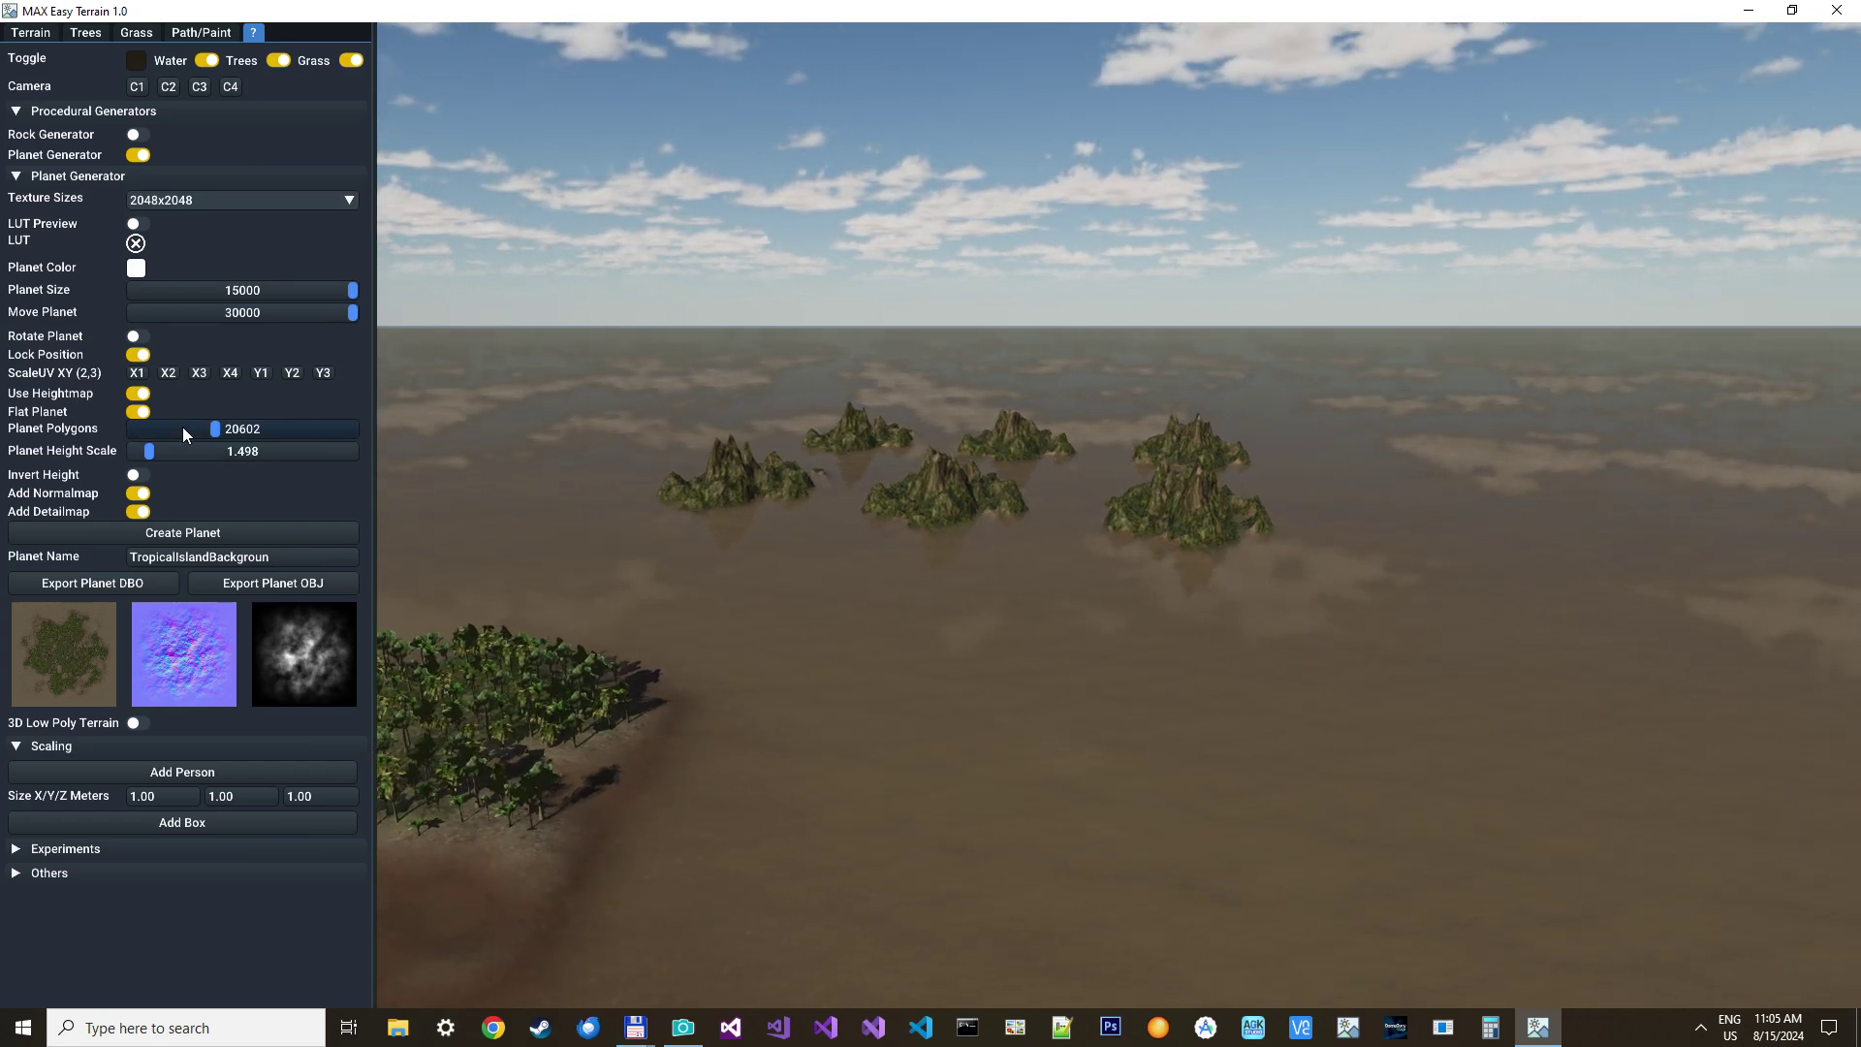
Step the flat planet's ScaleUV XY through (2,2) and (2,1) to (1,1), and look around from the jungle terrain
left_click(292, 374)
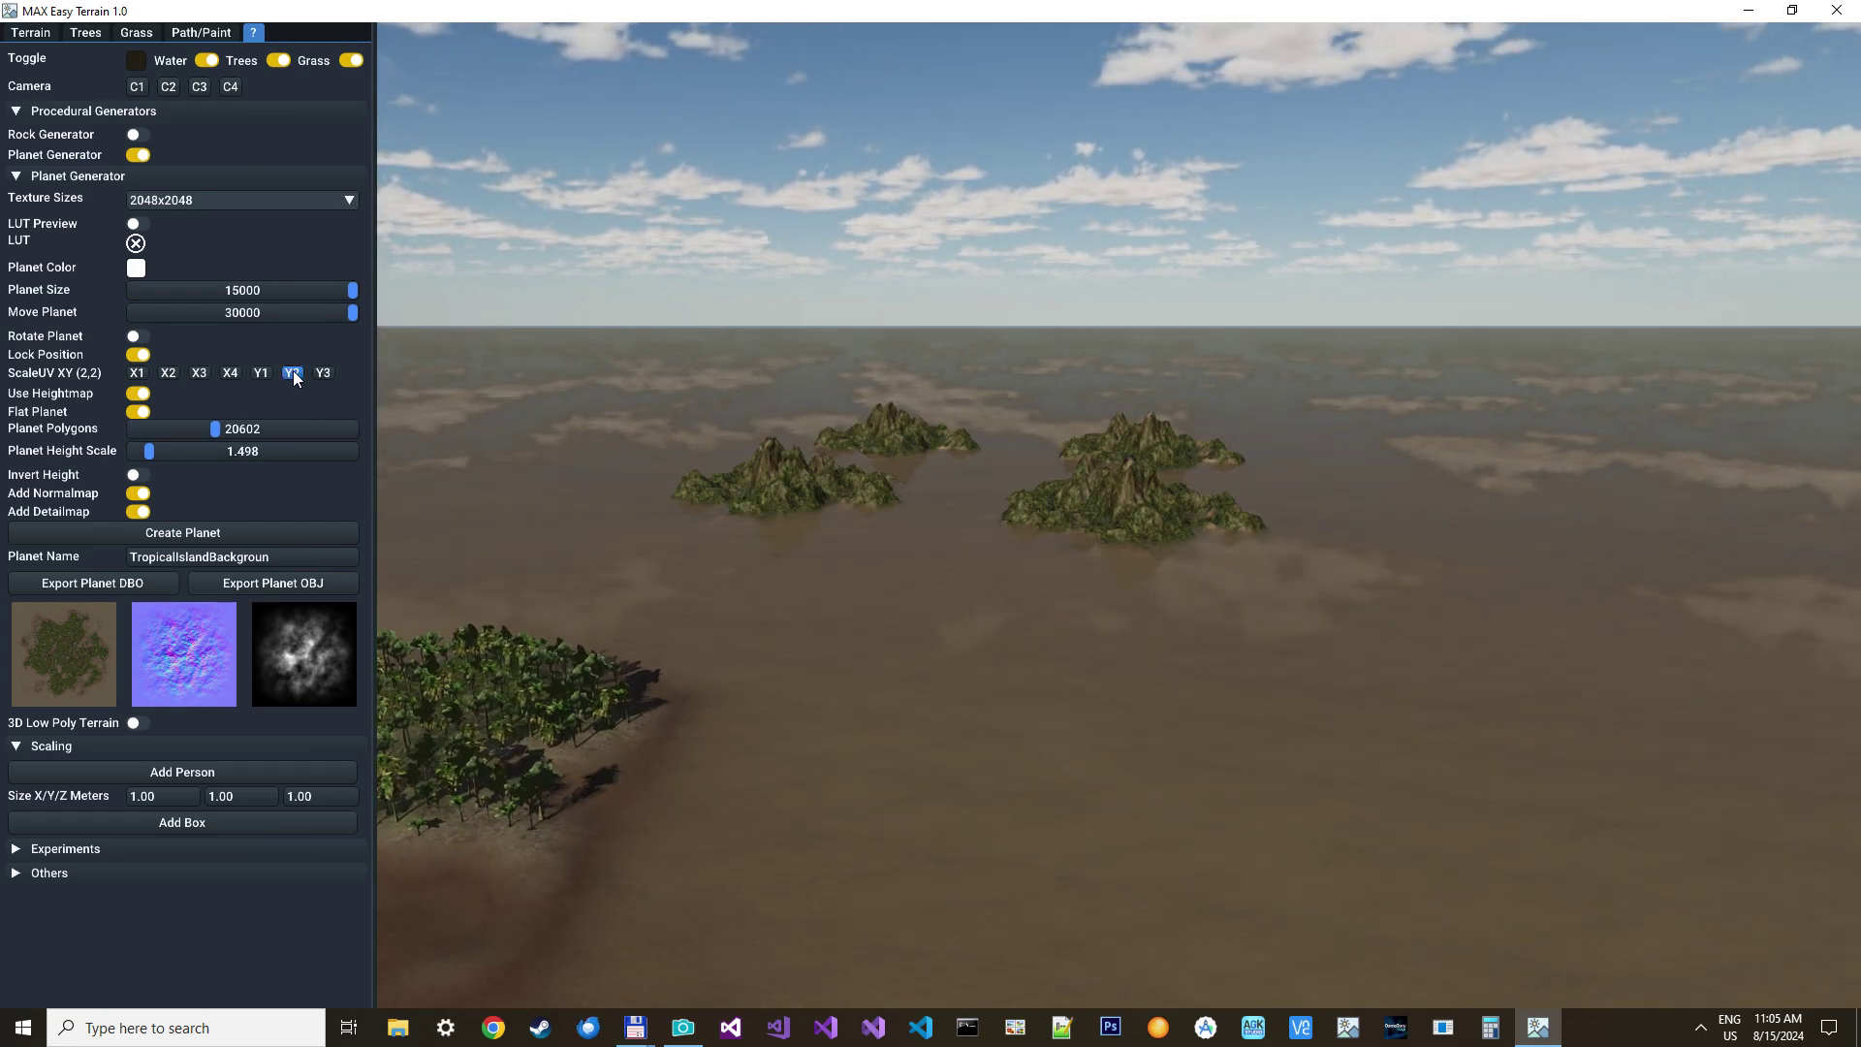
left_click(268, 370)
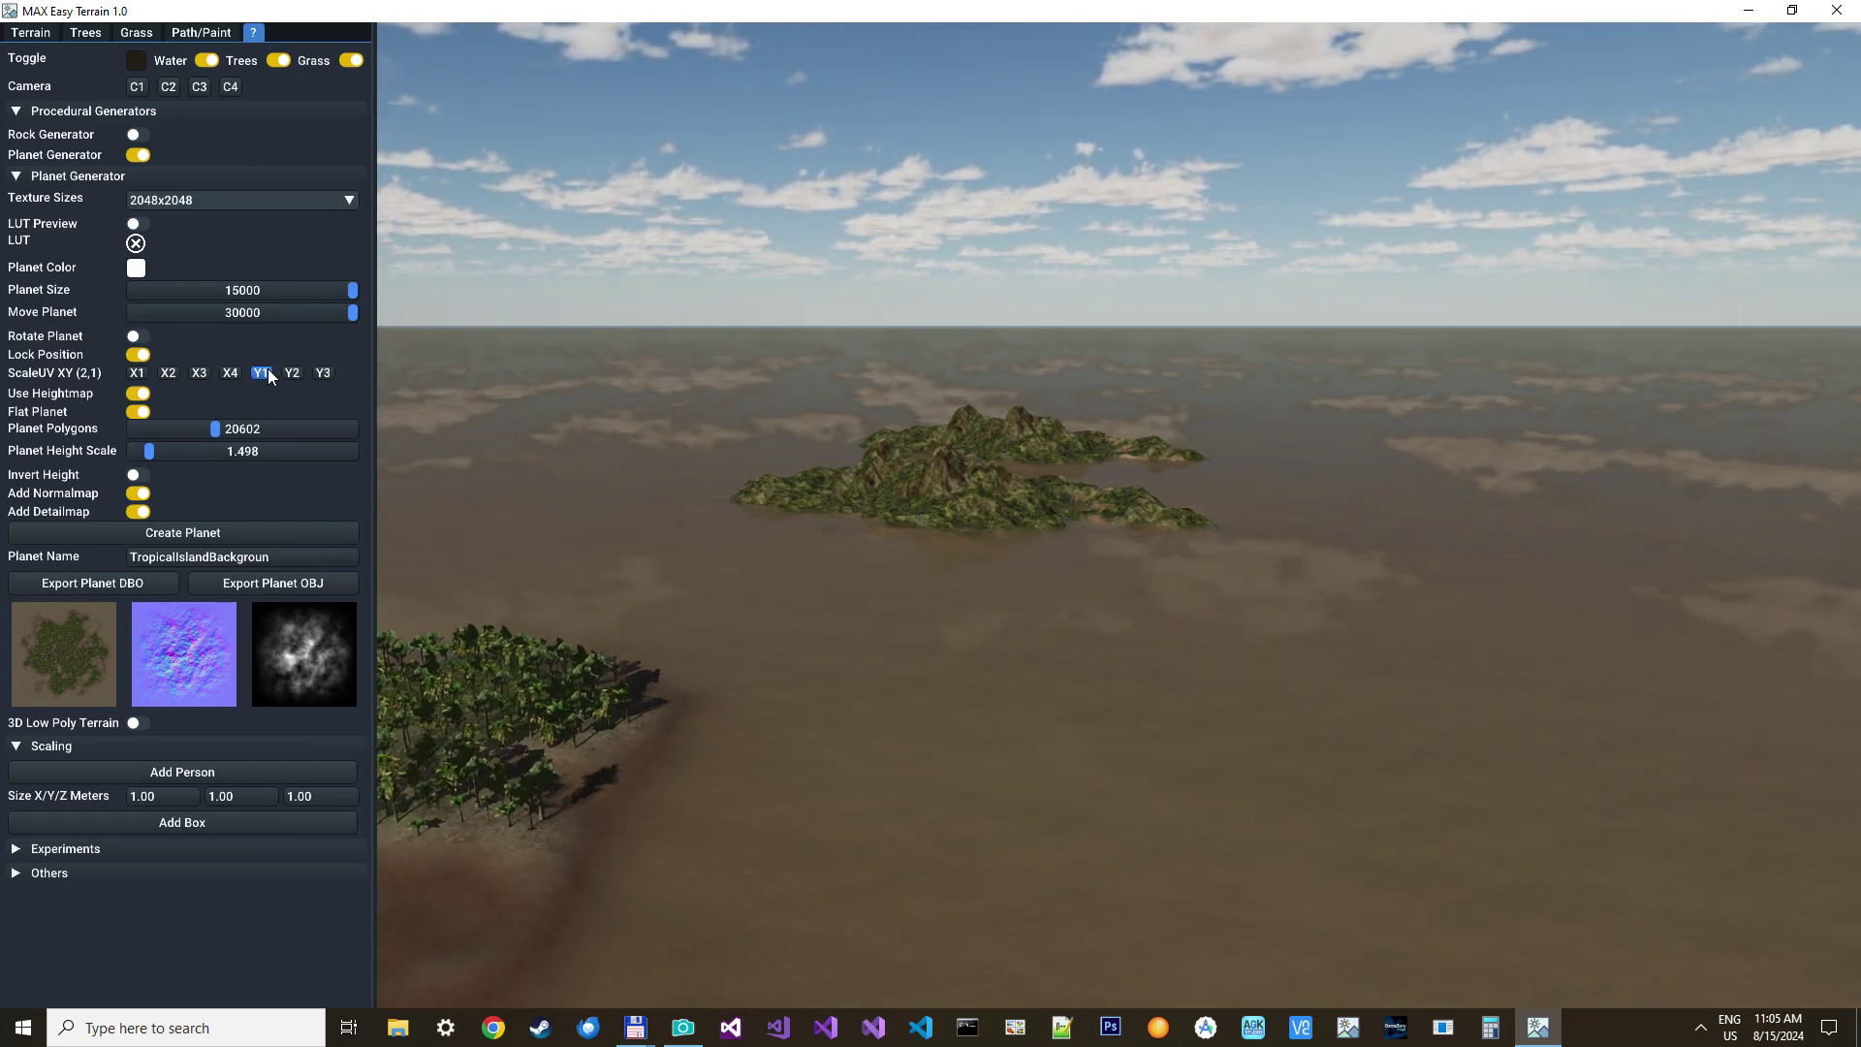
left_click(140, 373)
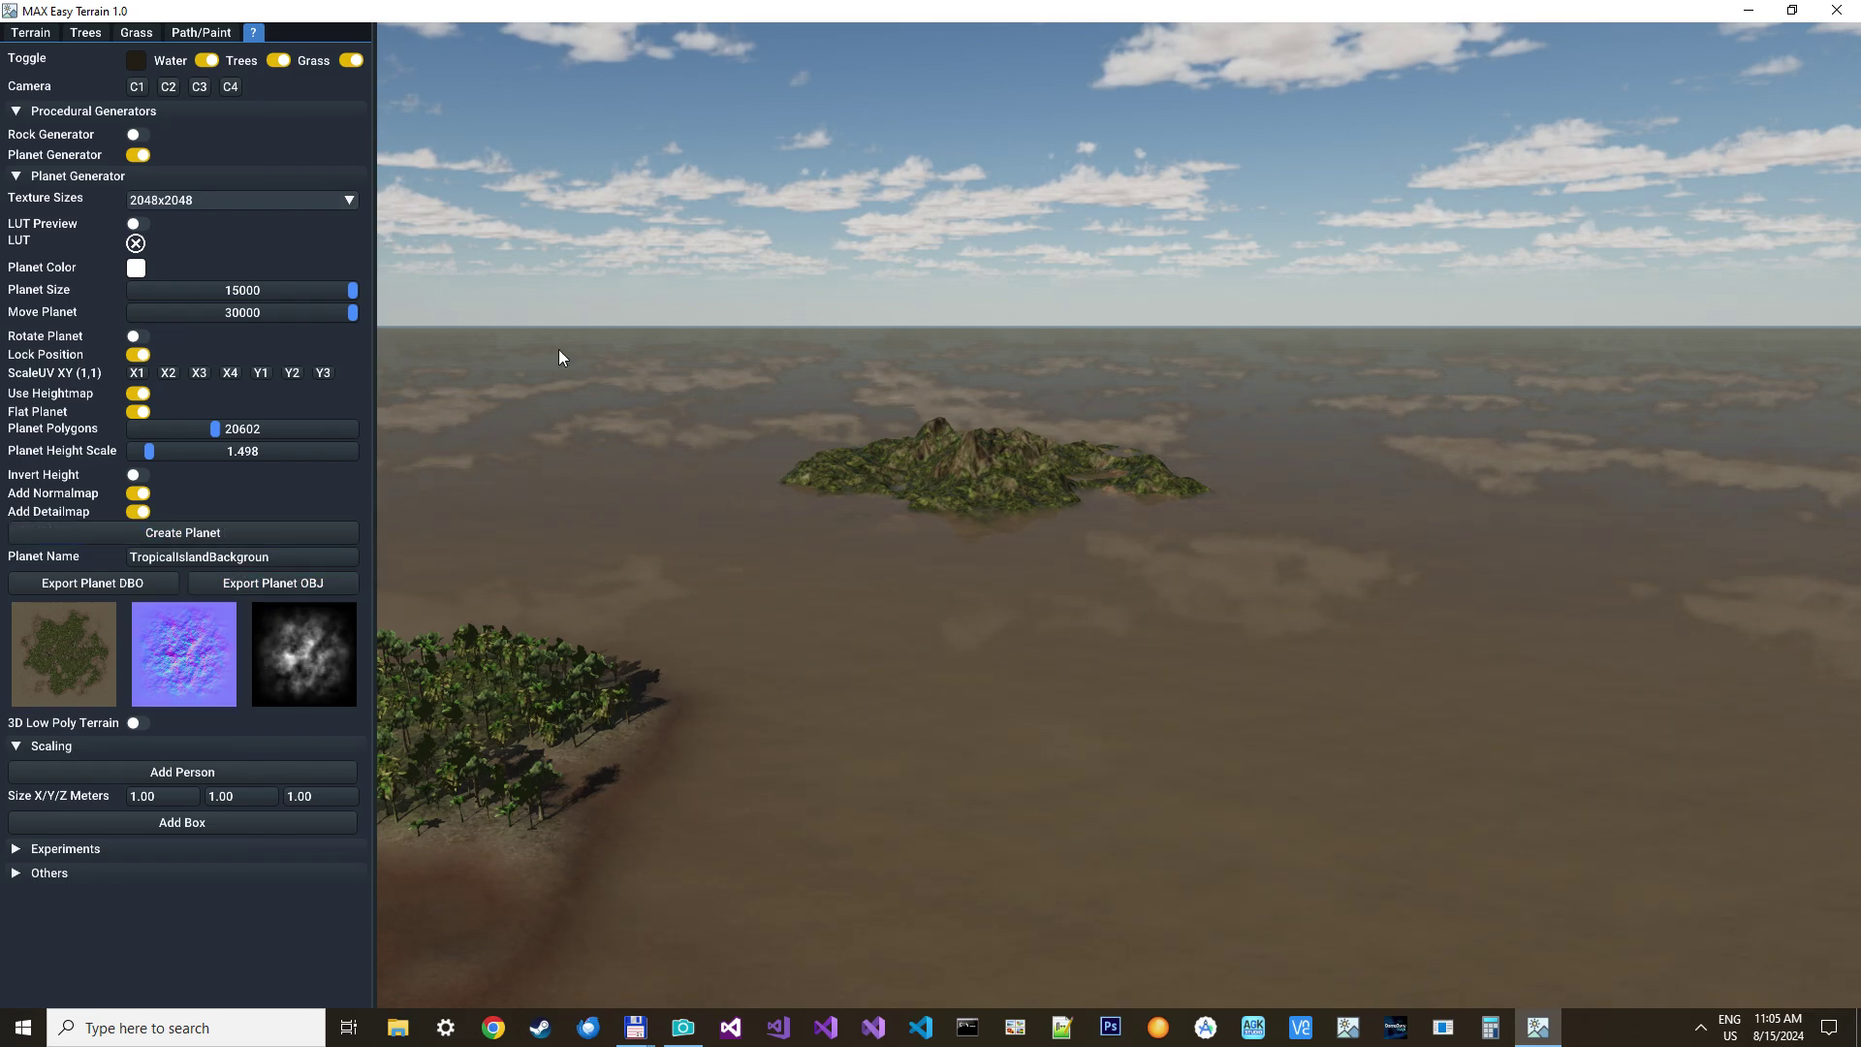
key("w")
right_click_drag(882, 439, 849, 456)
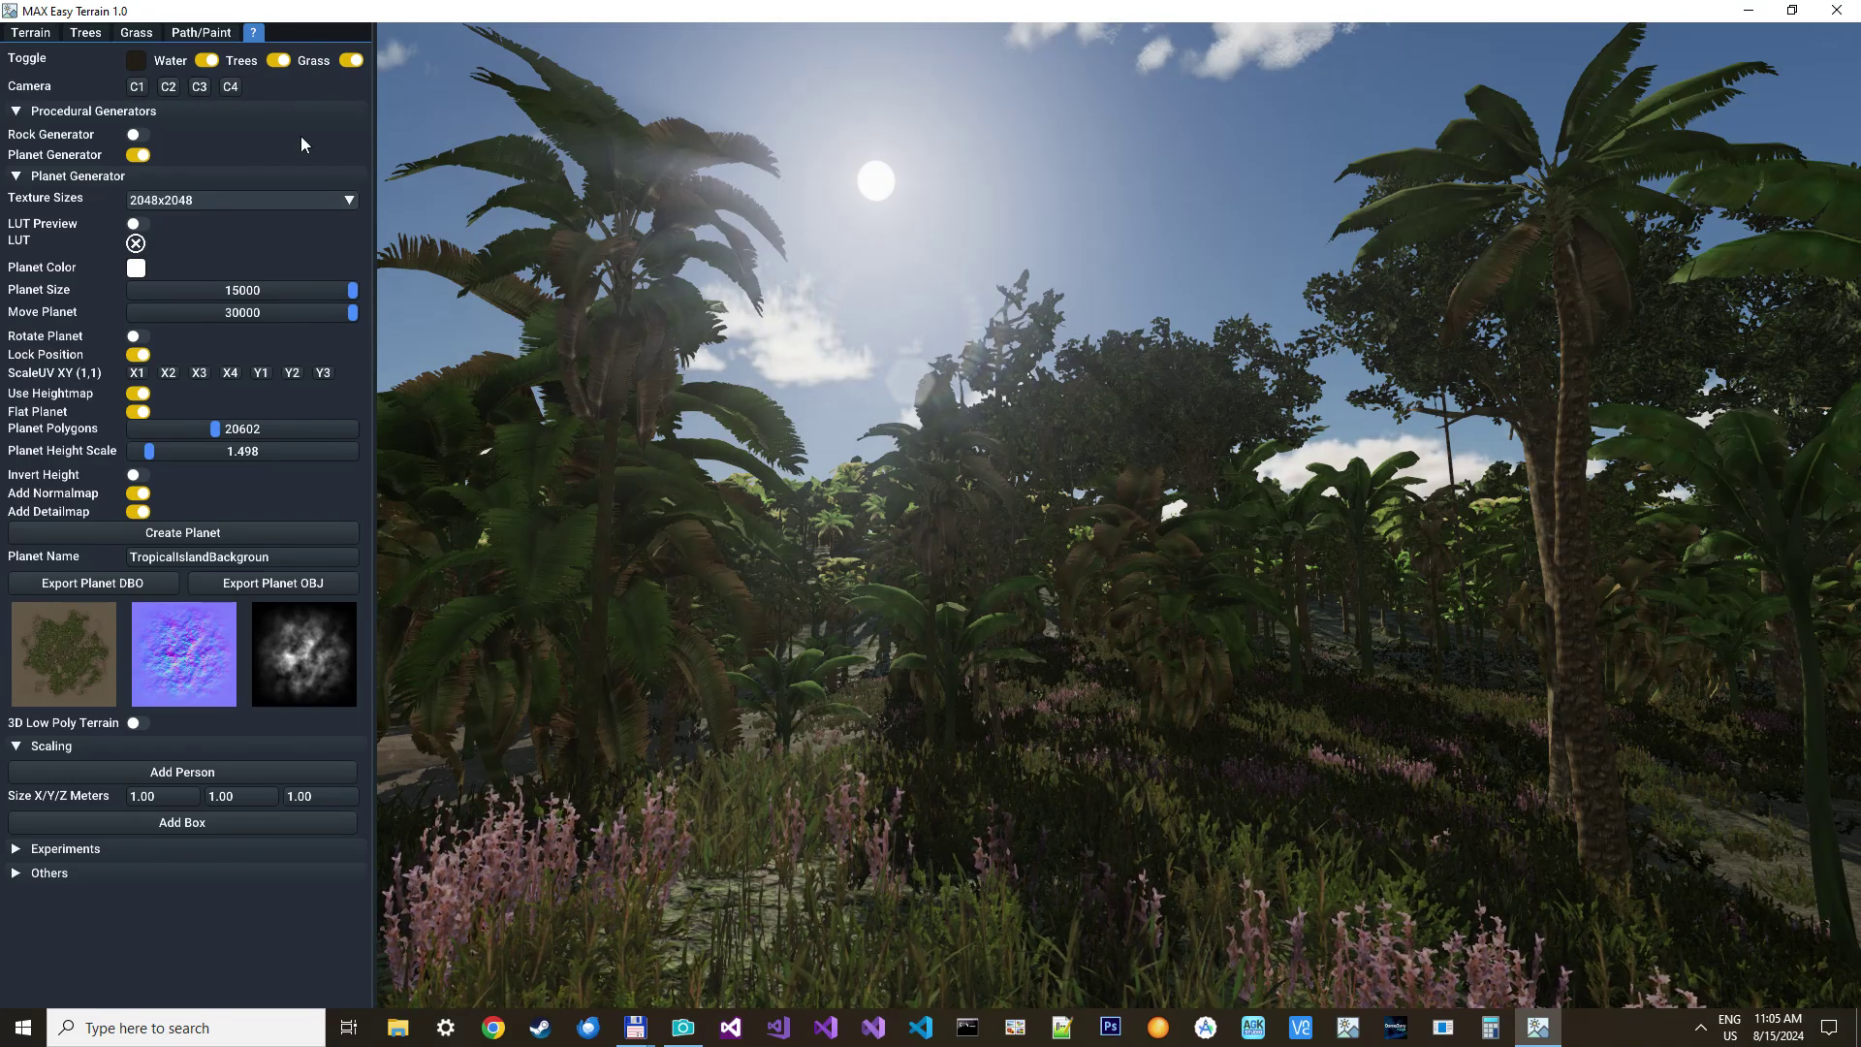
left_click(24, 37)
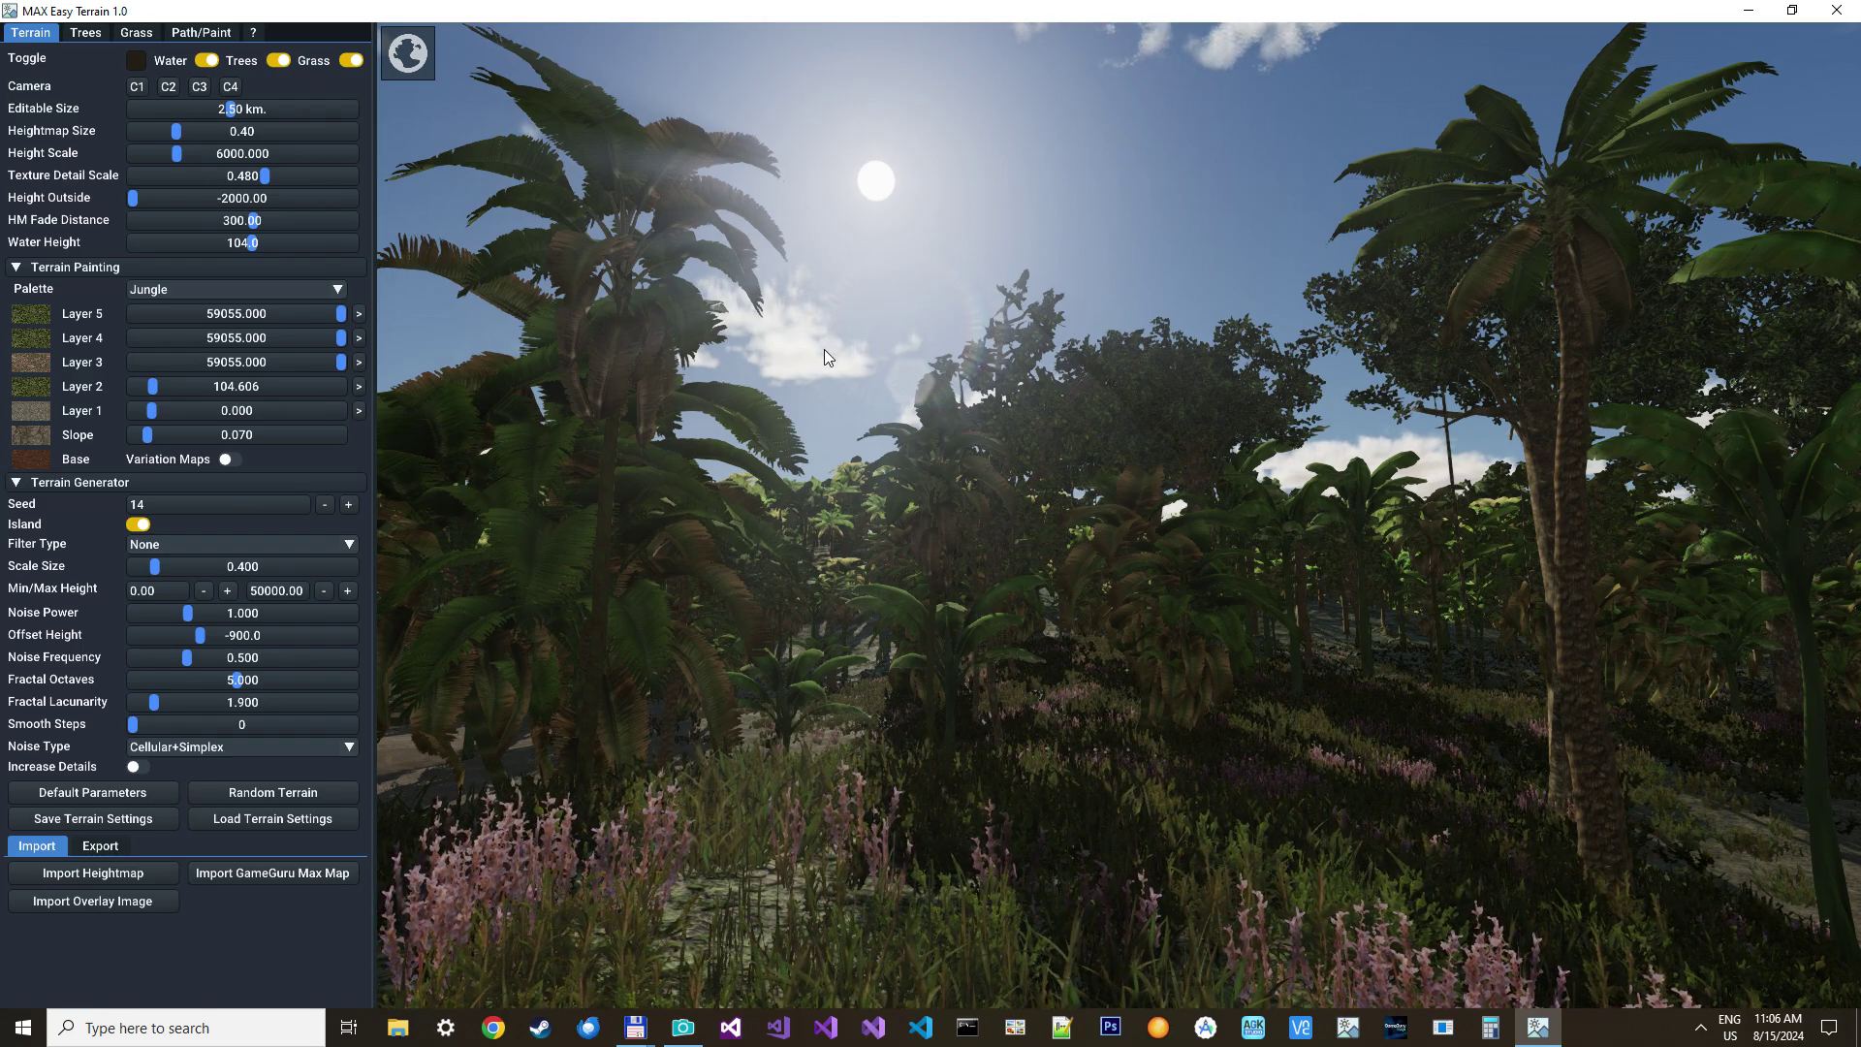
left_click(326, 289)
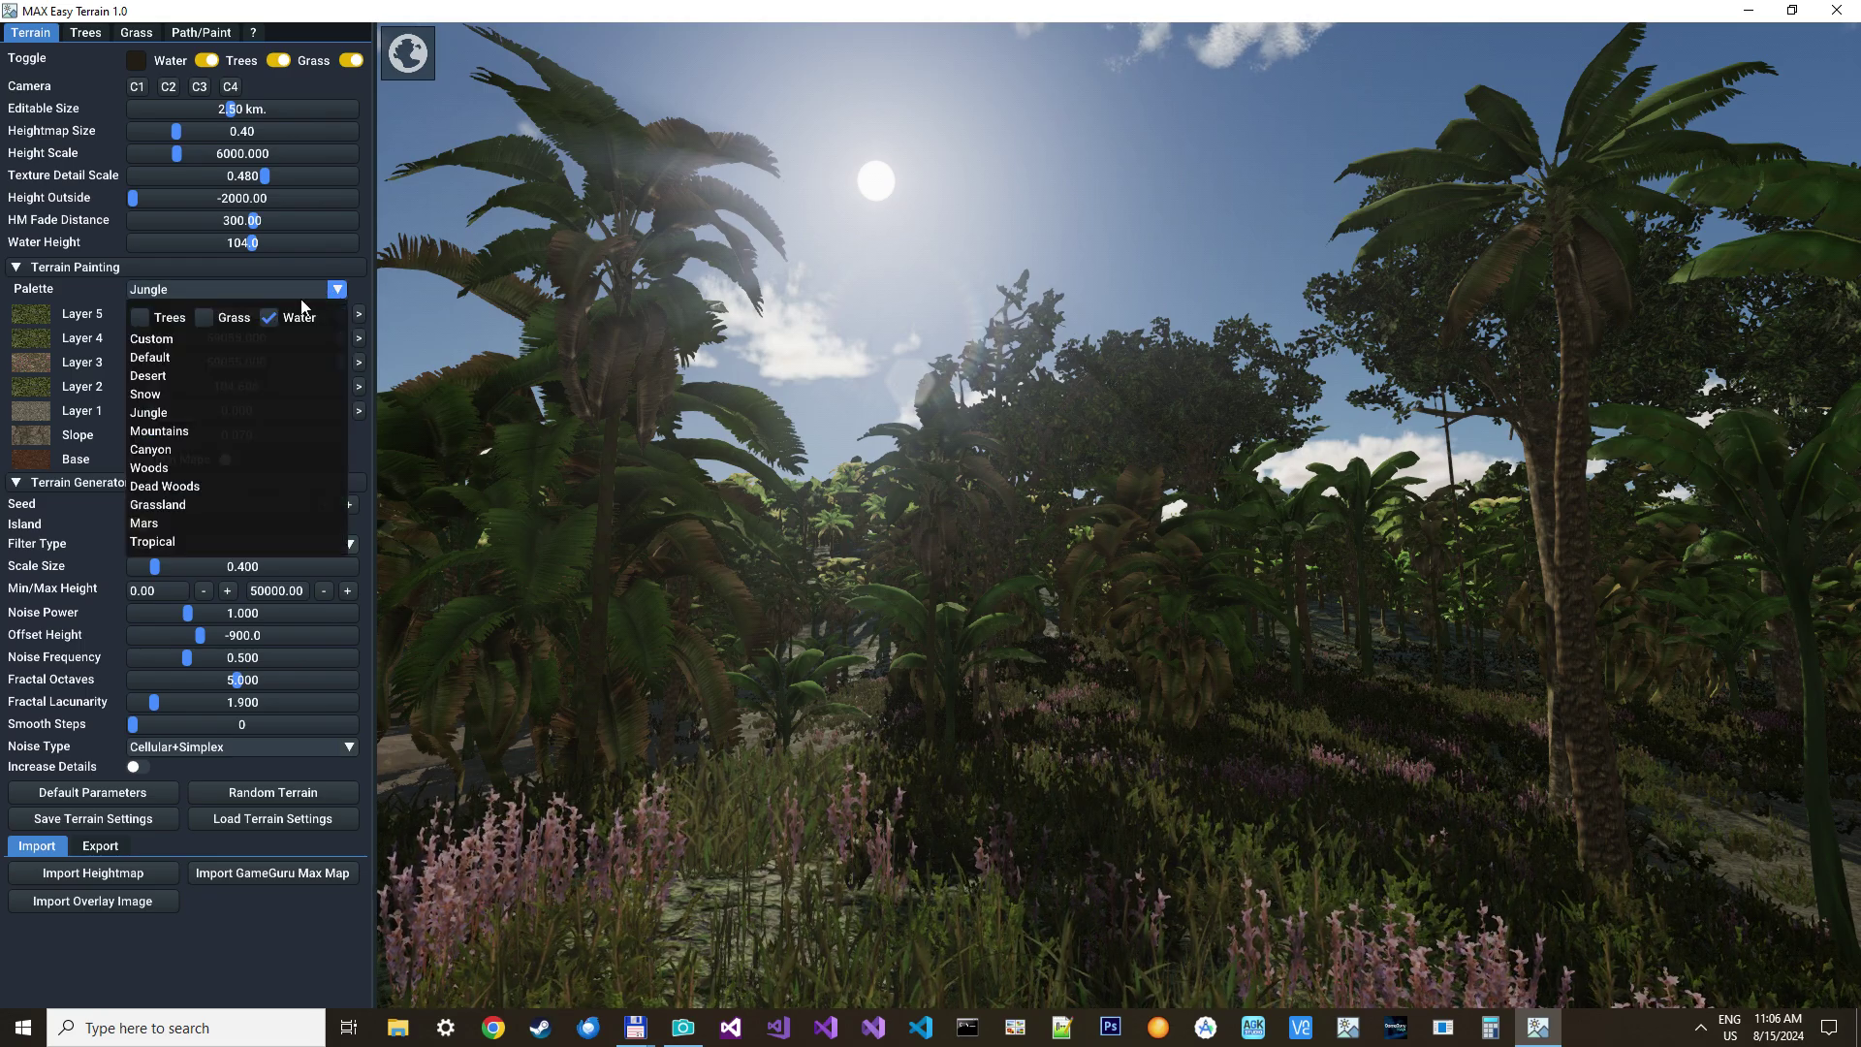
left_click(55, 285)
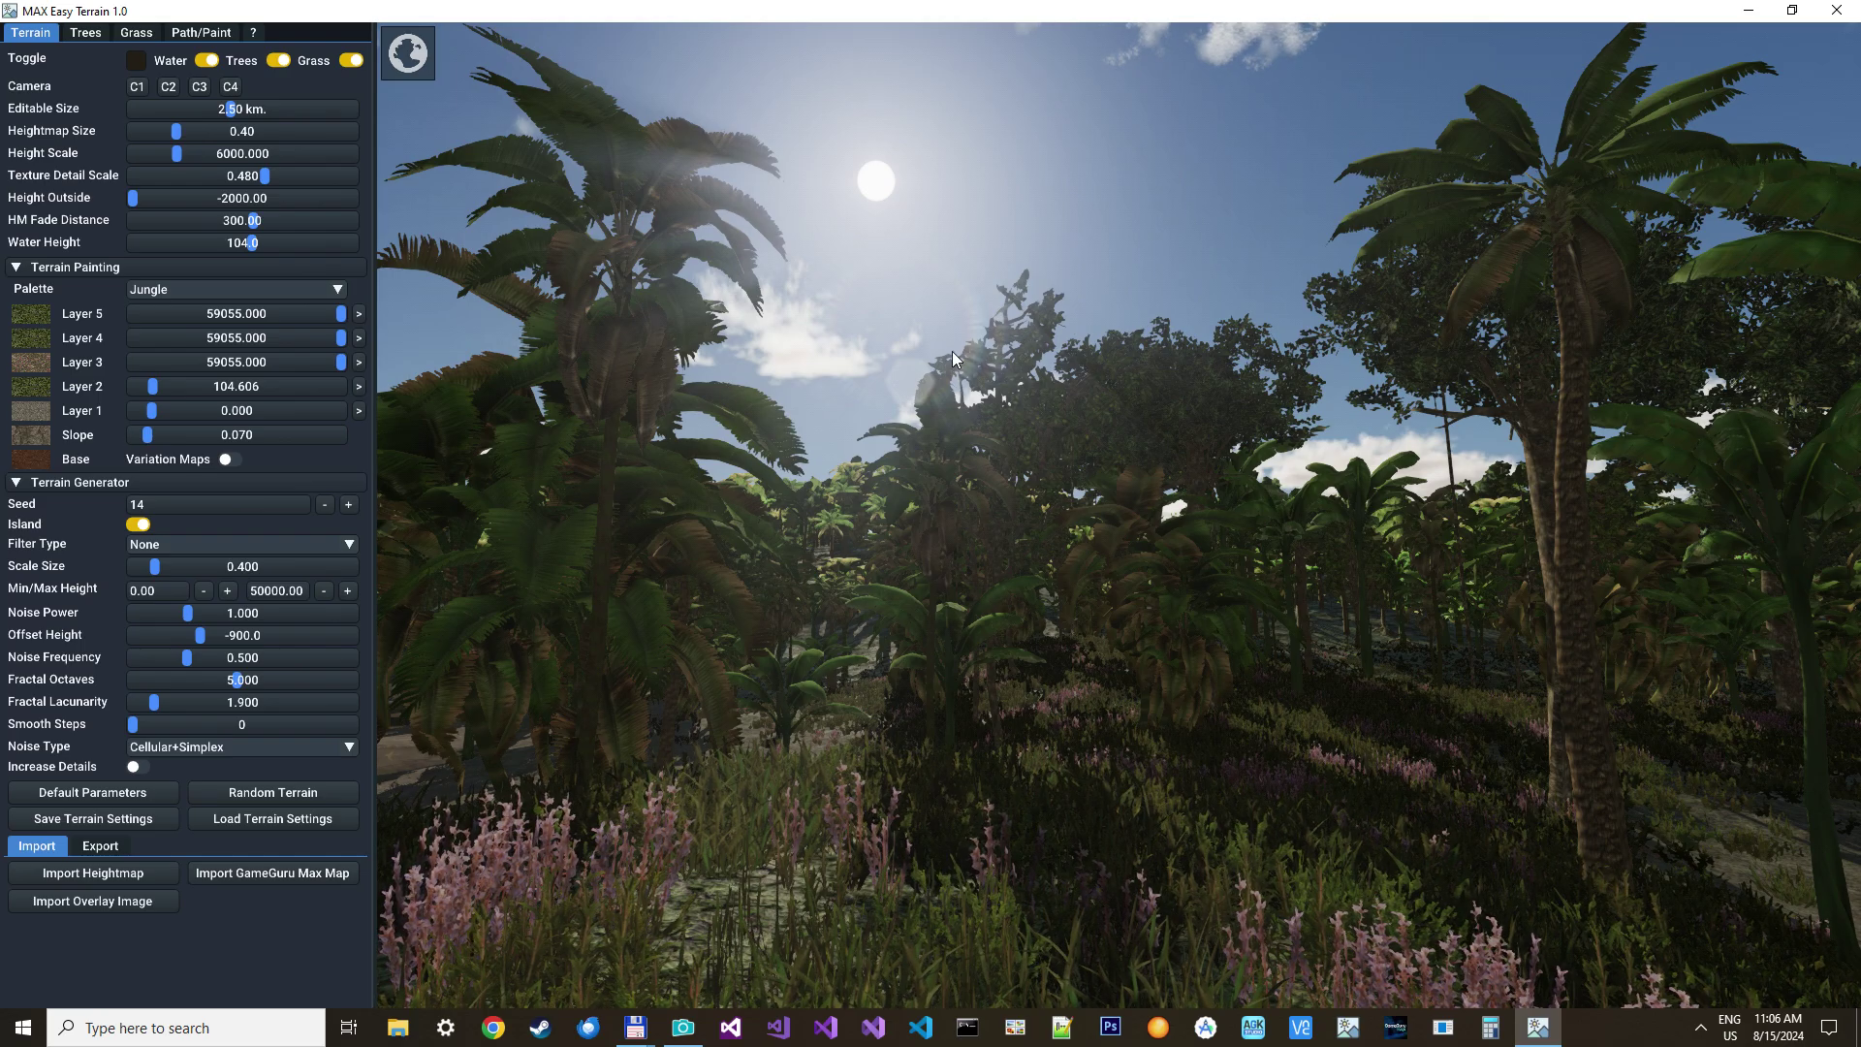